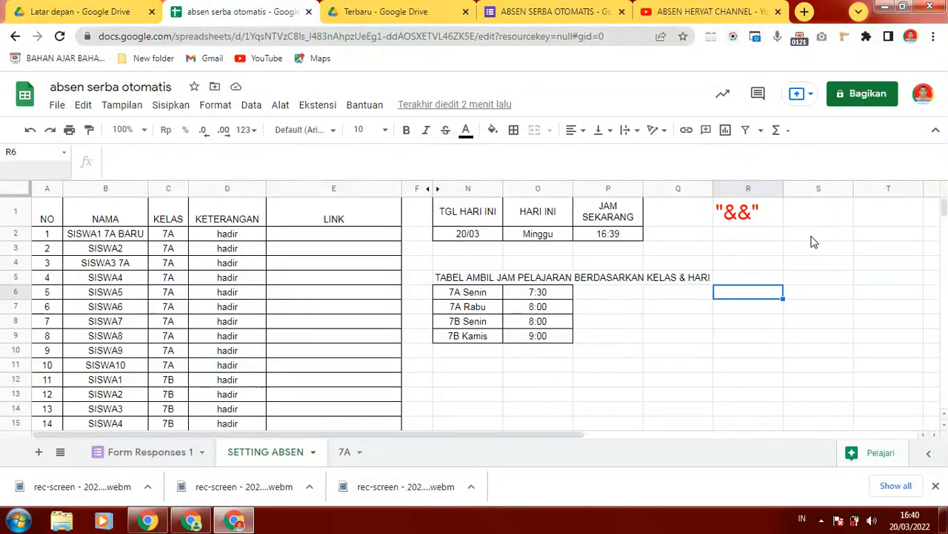
Switch to YouTube and look over the search results for ABSEN HERYAT CHANNEL
left_click(670, 11)
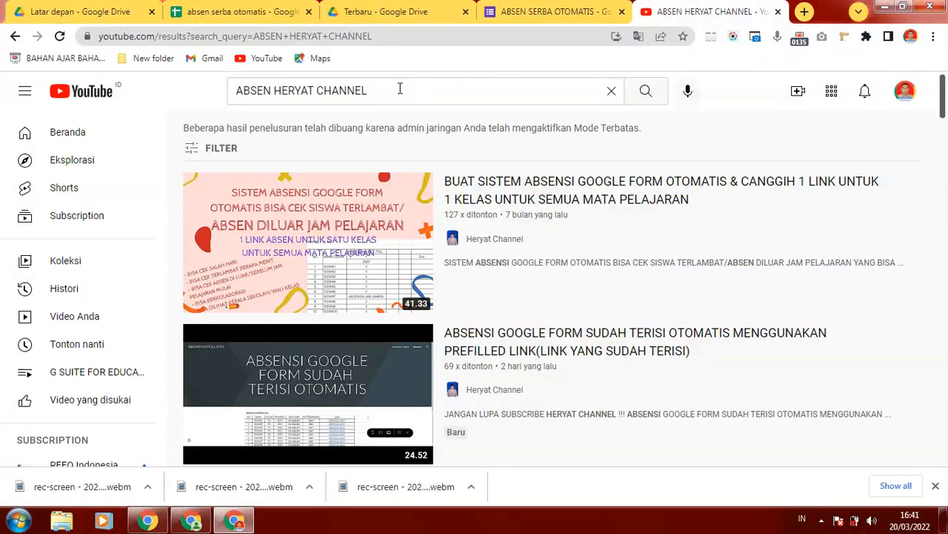
left_click(400, 88)
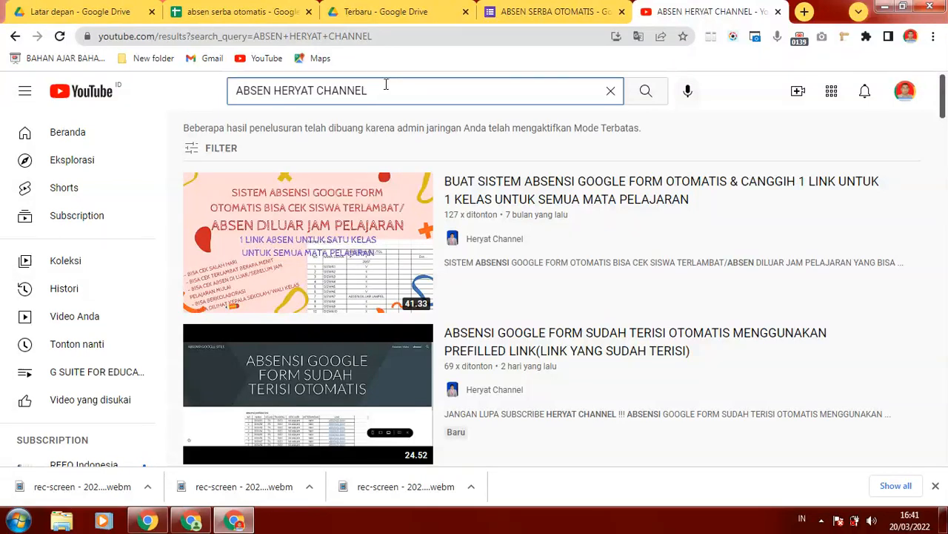
left_click_drag(386, 84, 218, 84)
left_click(401, 88)
left_click(943, 95)
mouse_move(943, 90)
left_mouse_down()
mouse_move(945, 217)
mouse_move(945, 85)
left_mouse_up()
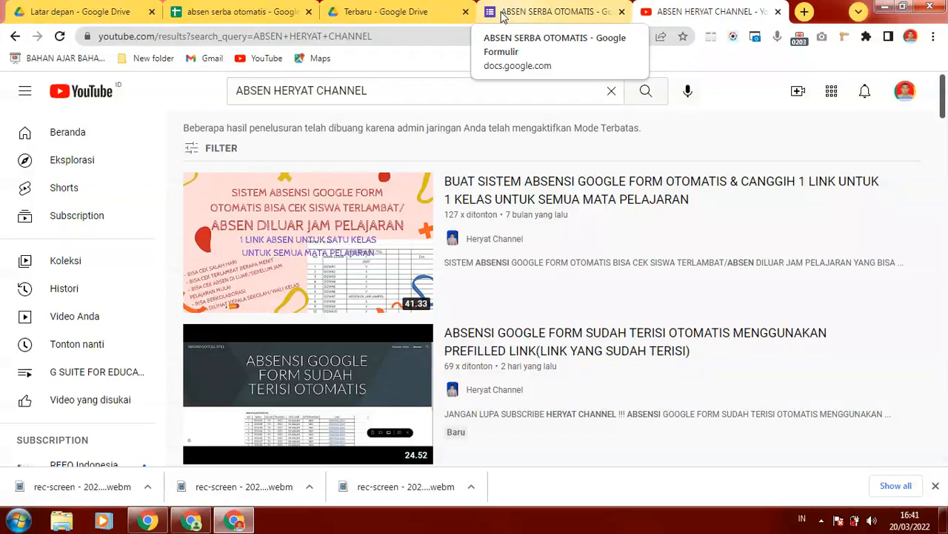
Return to the absen serba otomatis spreadsheet and examine the NAMA and KELAS columns of the SETTING ABSEN sheet
left_click(232, 14)
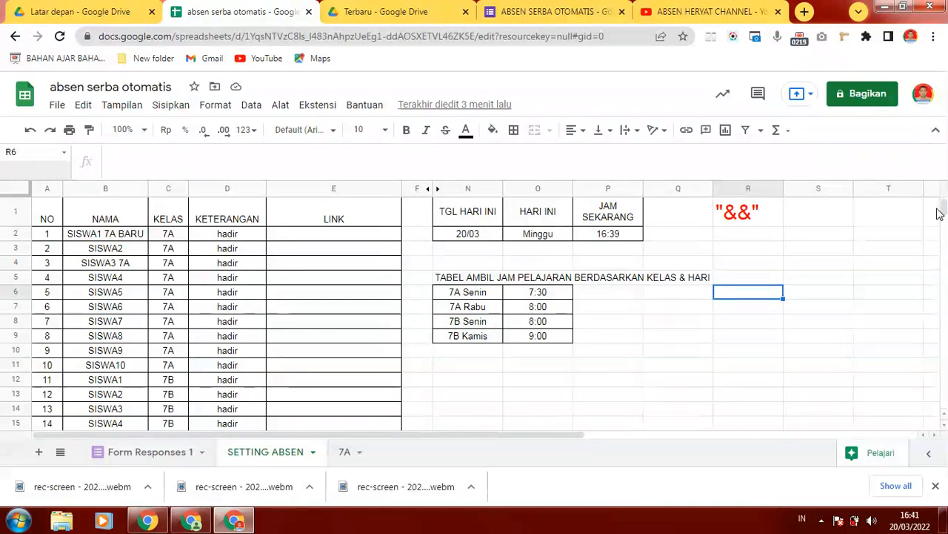
left_click(880, 222)
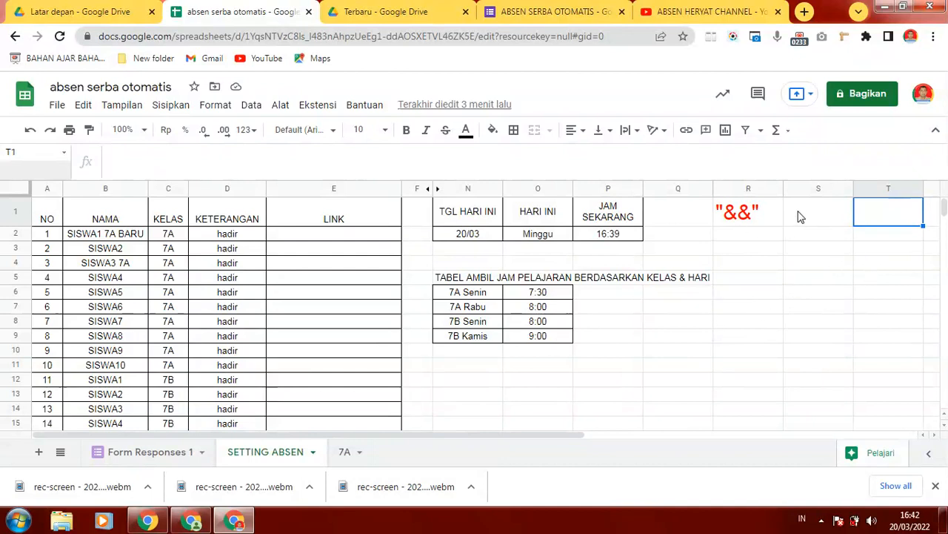
left_click(818, 254)
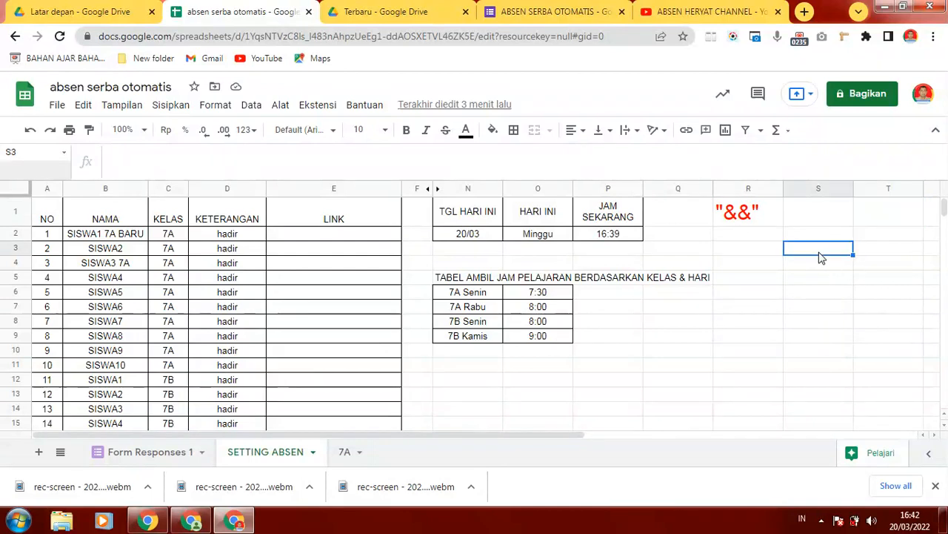
left_click(847, 217)
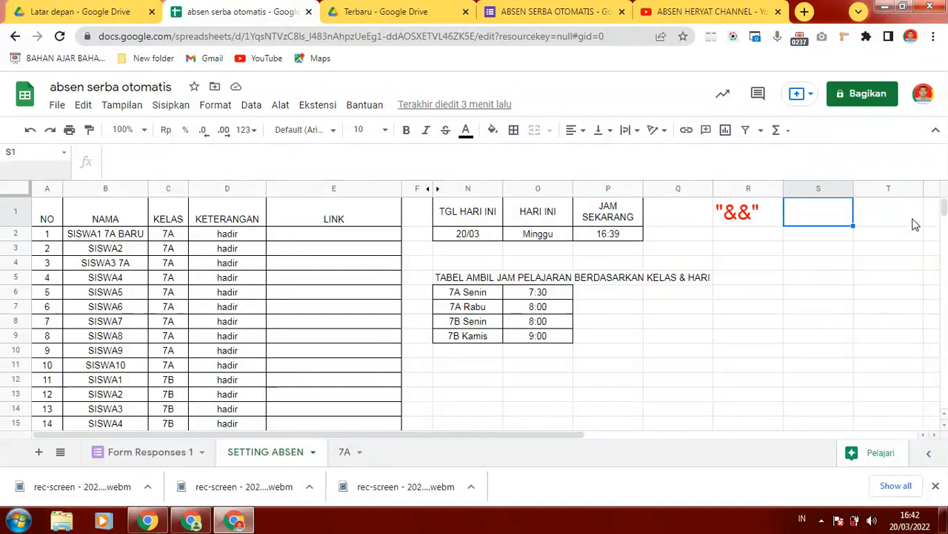
left_click(915, 212)
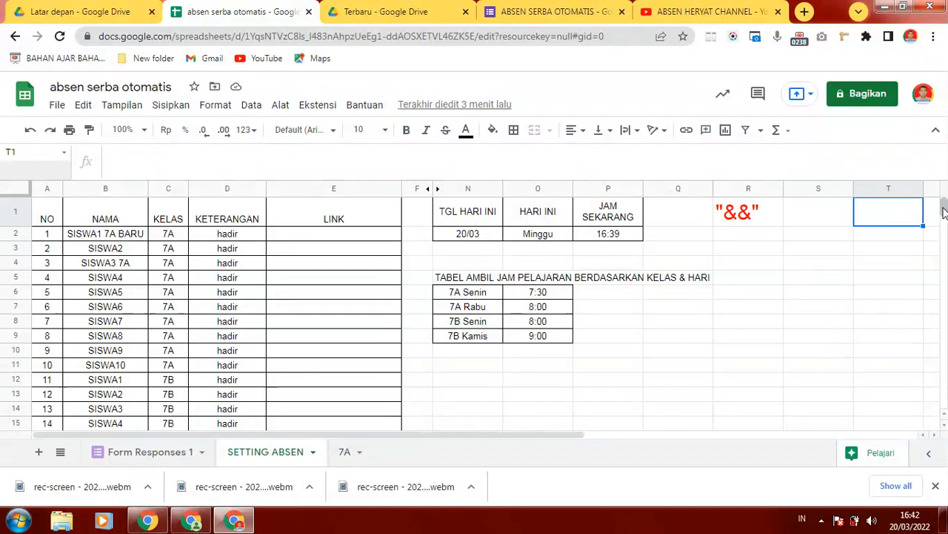
scroll(944, 214, "down", 5)
scroll(944, 215, "up", 5)
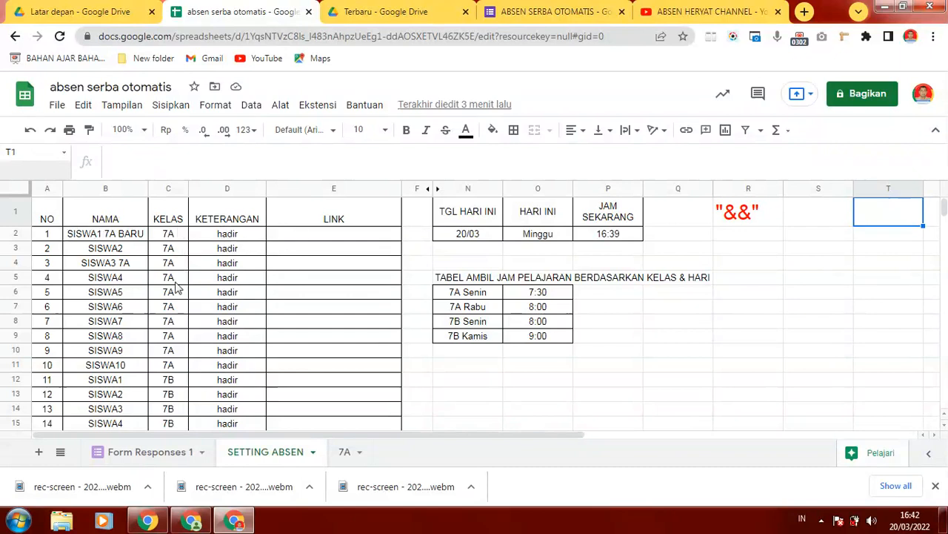
left_click(174, 309)
left_click(165, 398)
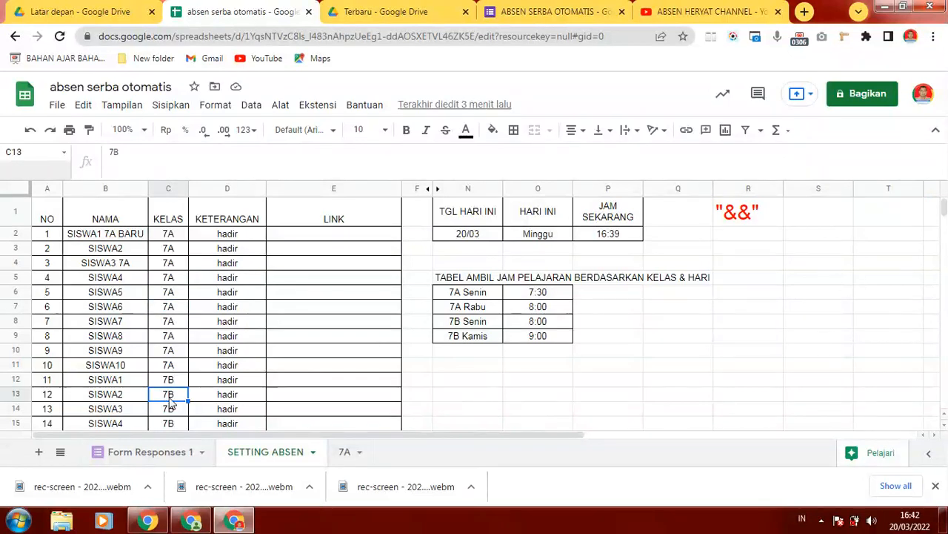
left_click(102, 368)
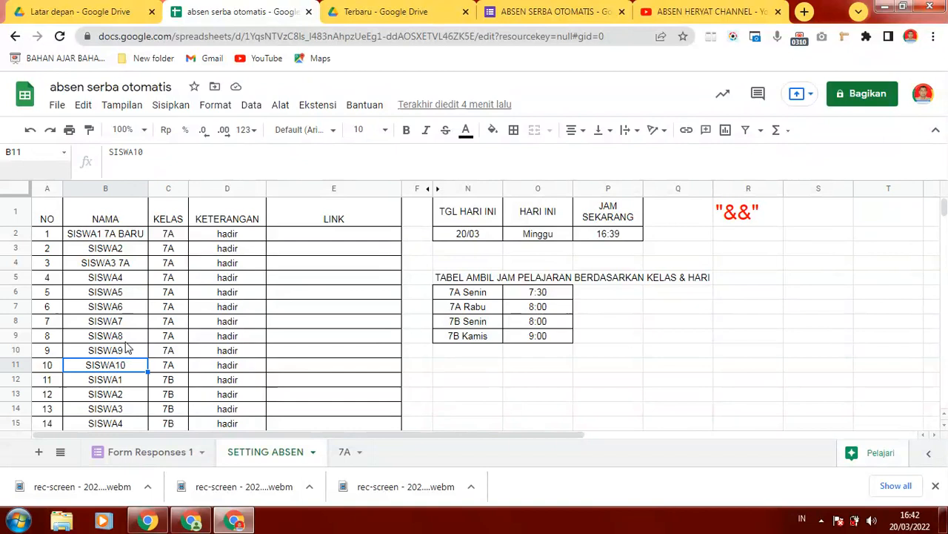
left_click(169, 410)
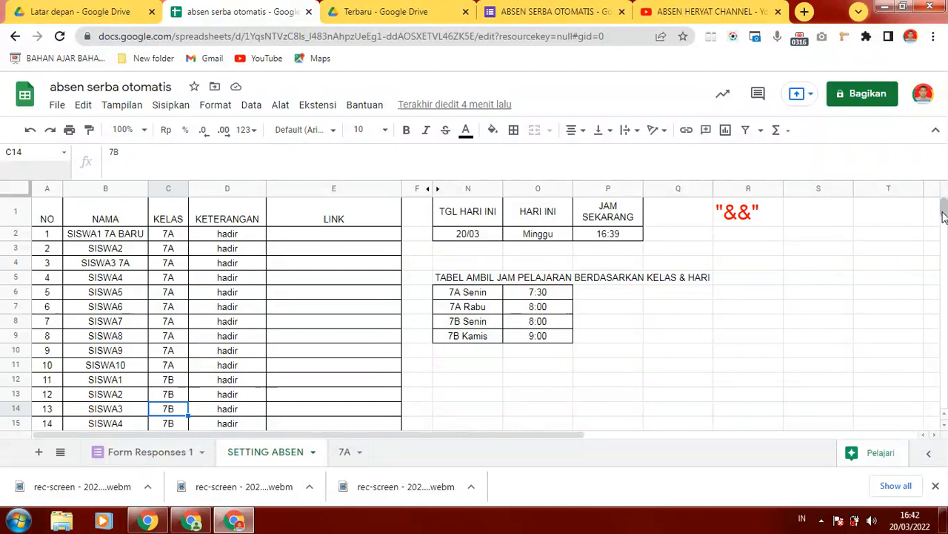
left_click_drag(941, 208, 939, 192)
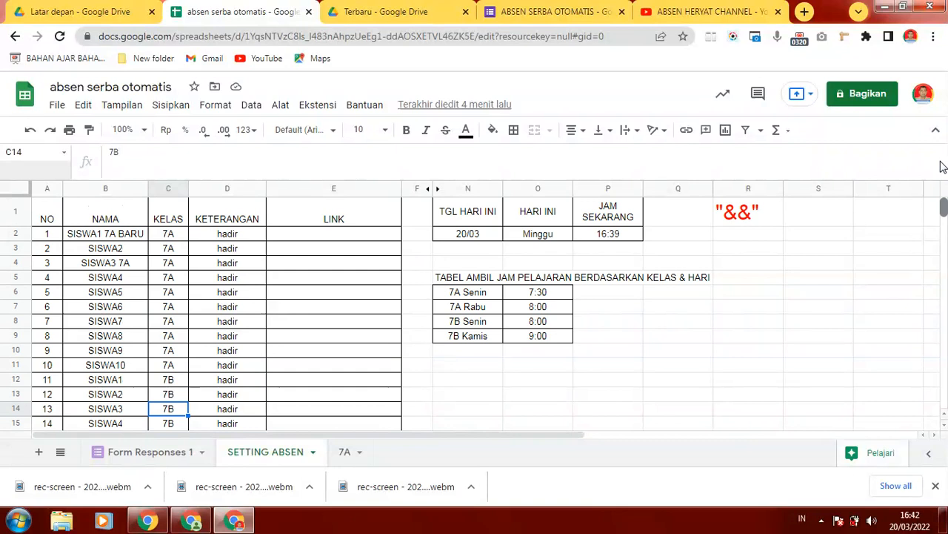
left_click(167, 253)
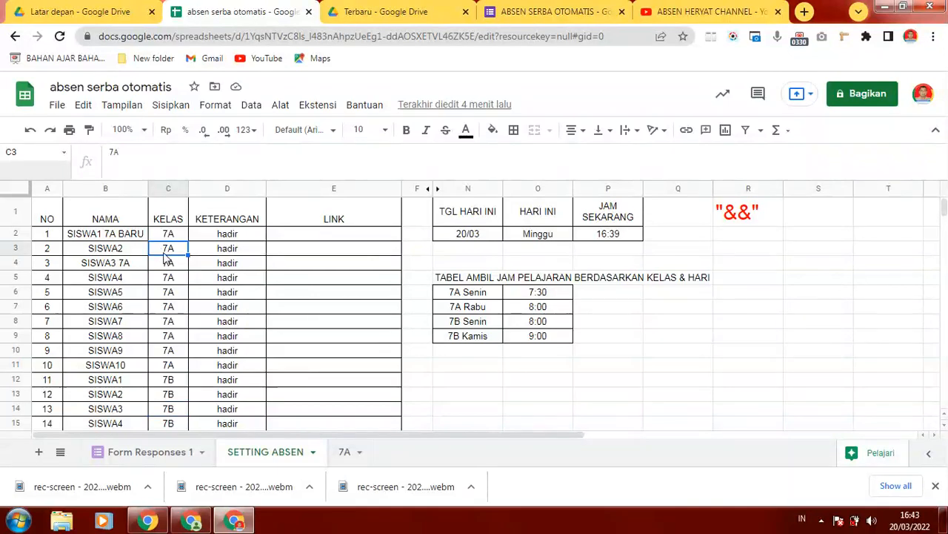
left_click(170, 365)
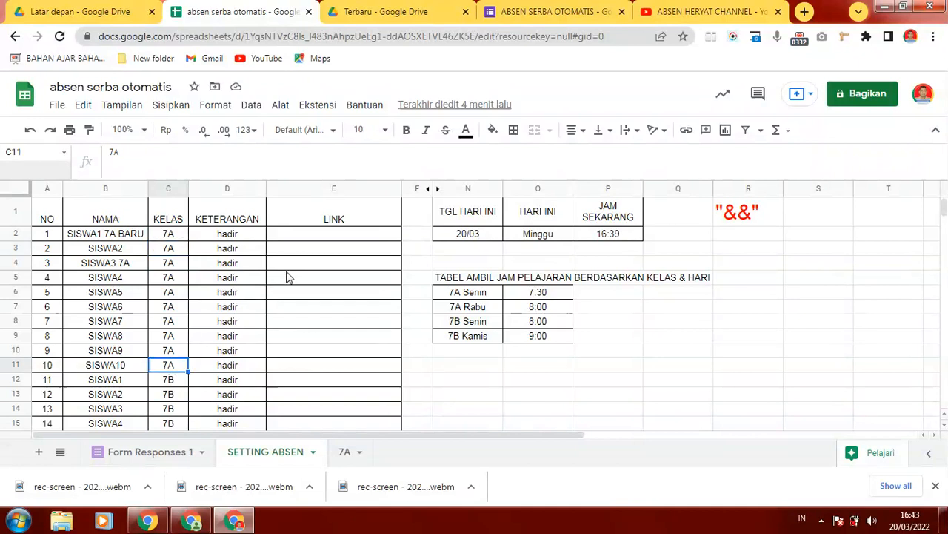
Examine the LINK column and the table of lesson times by class and day on the SETTING ABSEN sheet
left_click(298, 235)
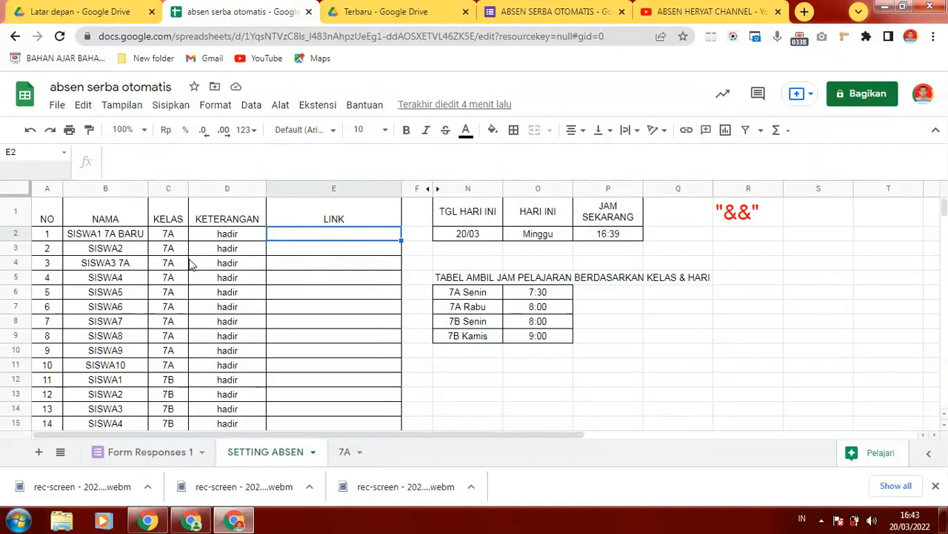
left_click(103, 239)
left_click(302, 265)
left_click(313, 250)
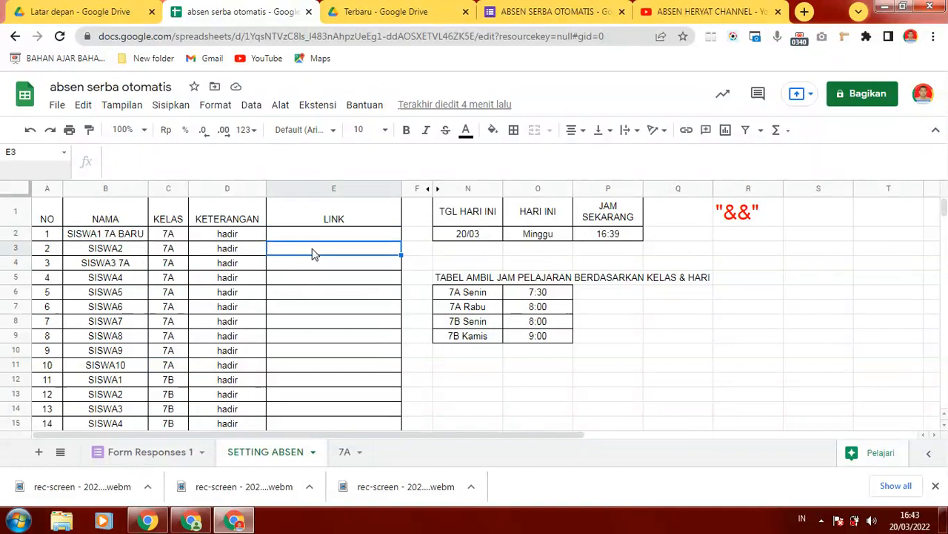
left_click(462, 292)
left_click(580, 342)
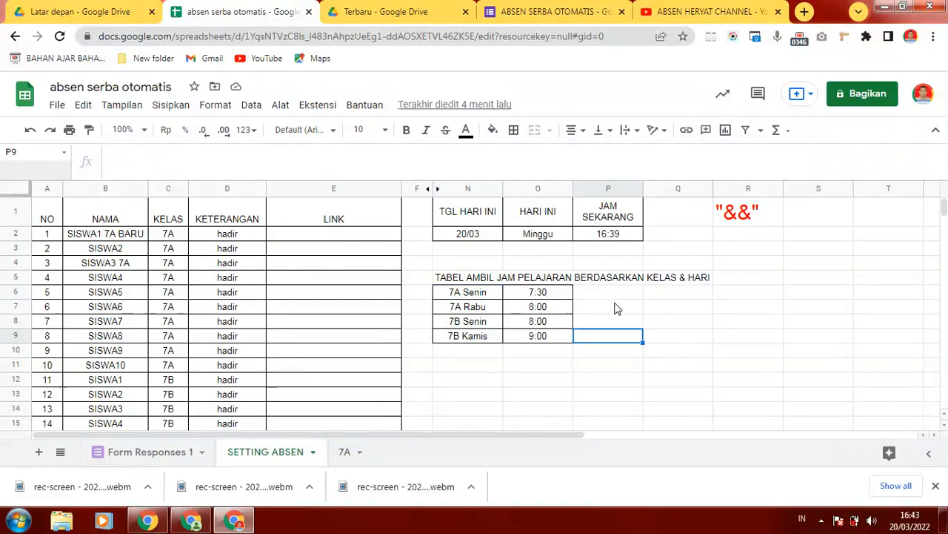
left_click(575, 296)
left_click(468, 294)
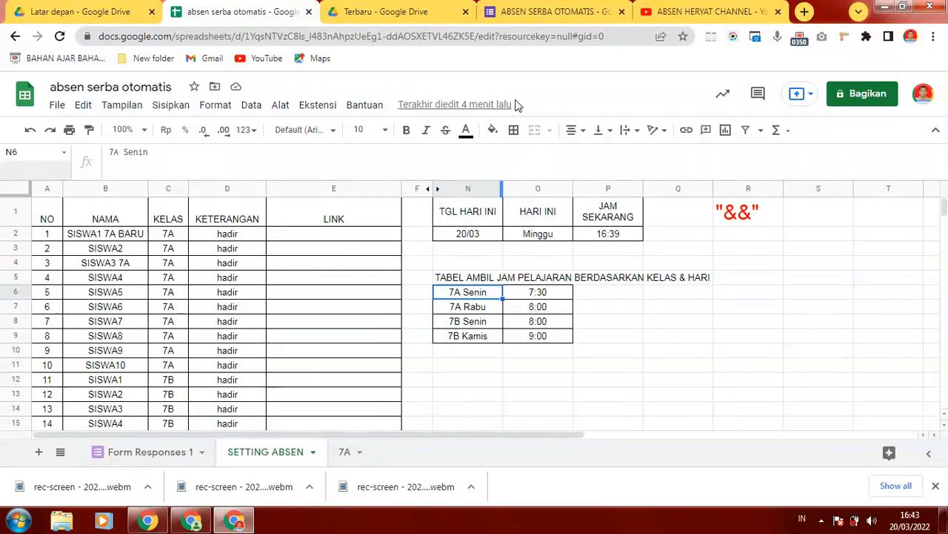
Switch to the ABSEN SERBA OTOMATIS form, review its questions and make the KETERANGAN question required
left_click(537, 16)
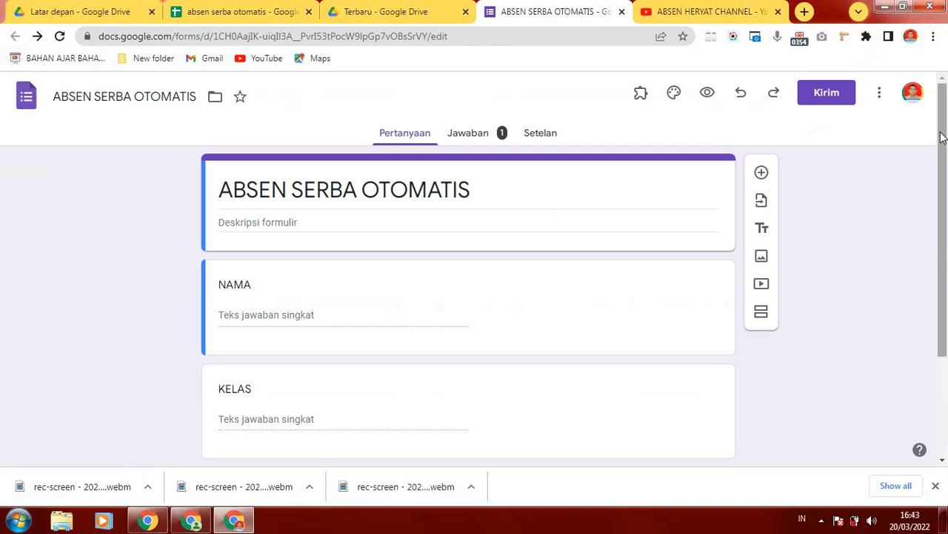
mouse_move(946, 128)
left_mouse_down()
mouse_move(947, 221)
mouse_move(942, 119)
left_mouse_up()
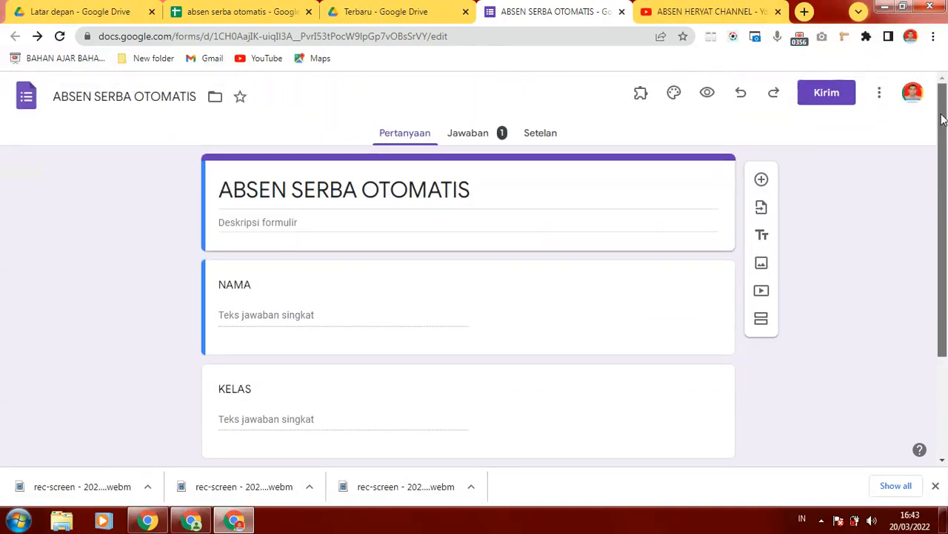
left_click(304, 297)
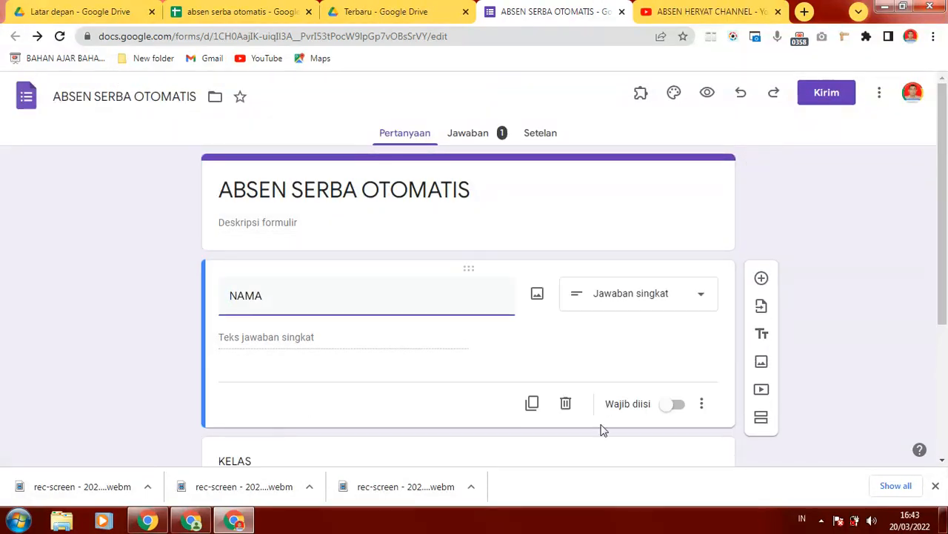
scroll(518, 333, "down", 2)
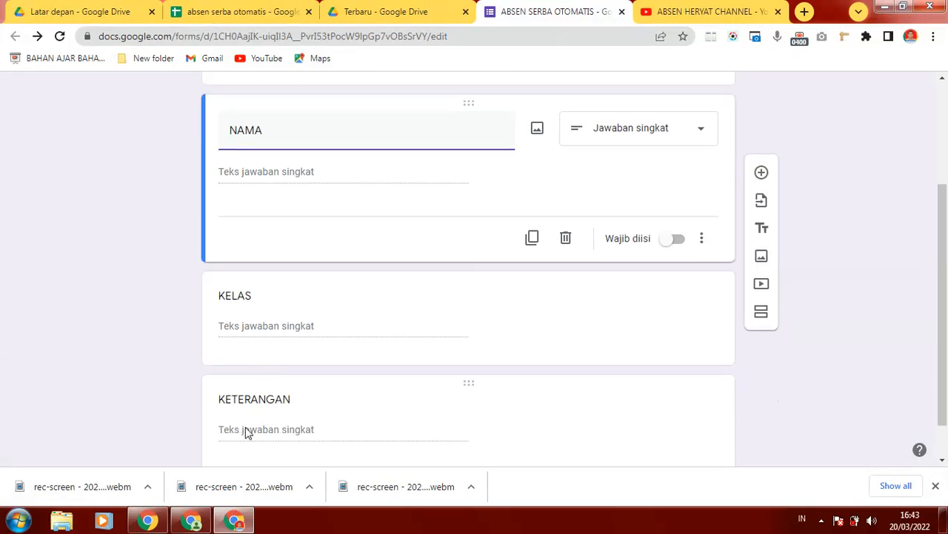
left_click(261, 425)
left_click_drag(944, 238, 946, 141)
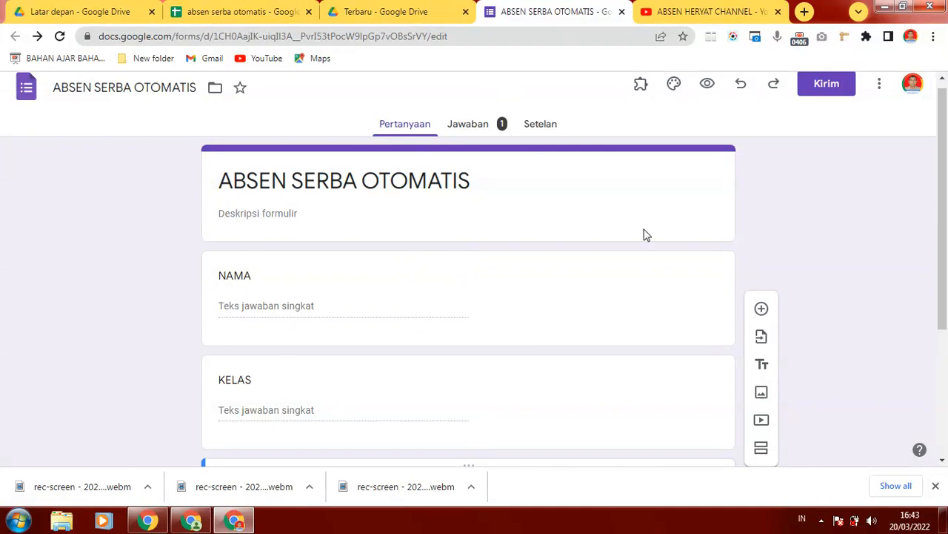
left_click_drag(943, 244, 934, 393)
left_click(671, 400)
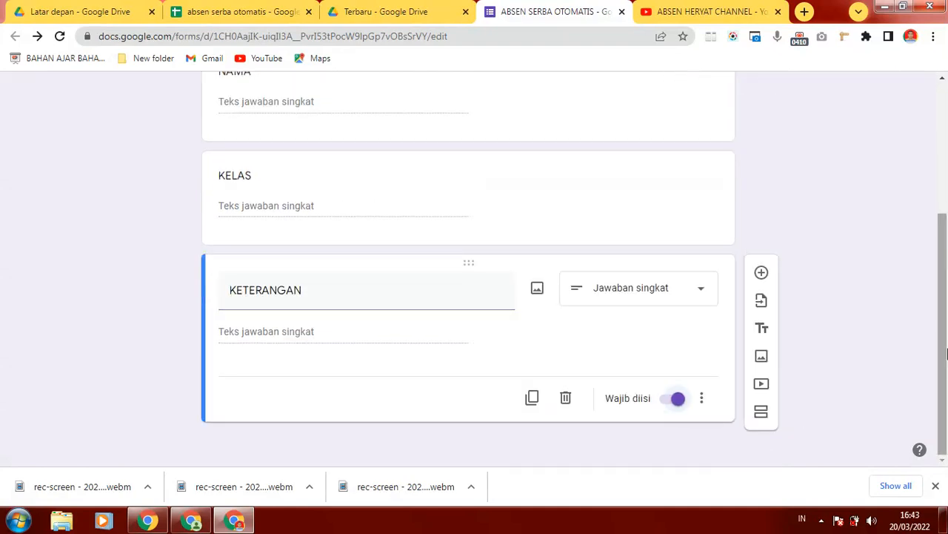
left_click_drag(942, 356, 927, 163)
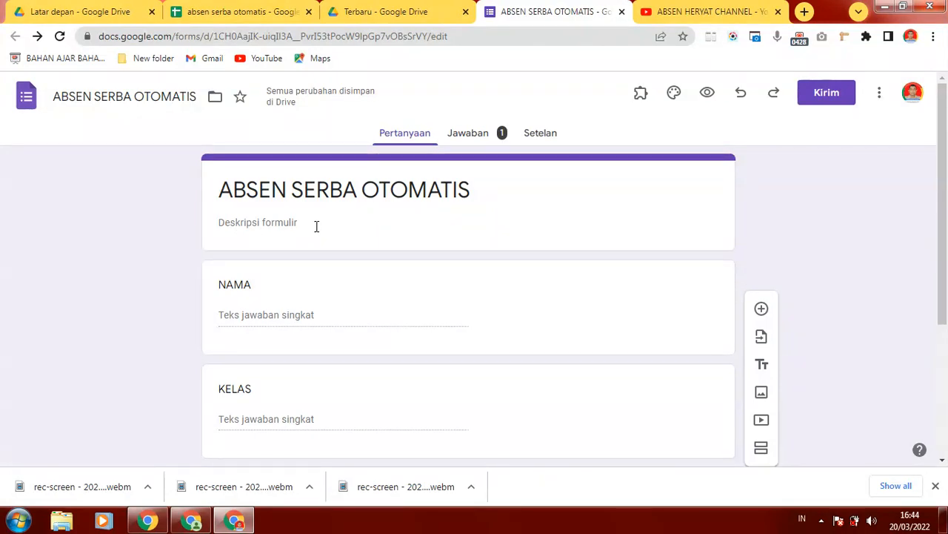
Open the pre-filled link page for the ABSEN SERBA OTOMATIS form
left_click(248, 320)
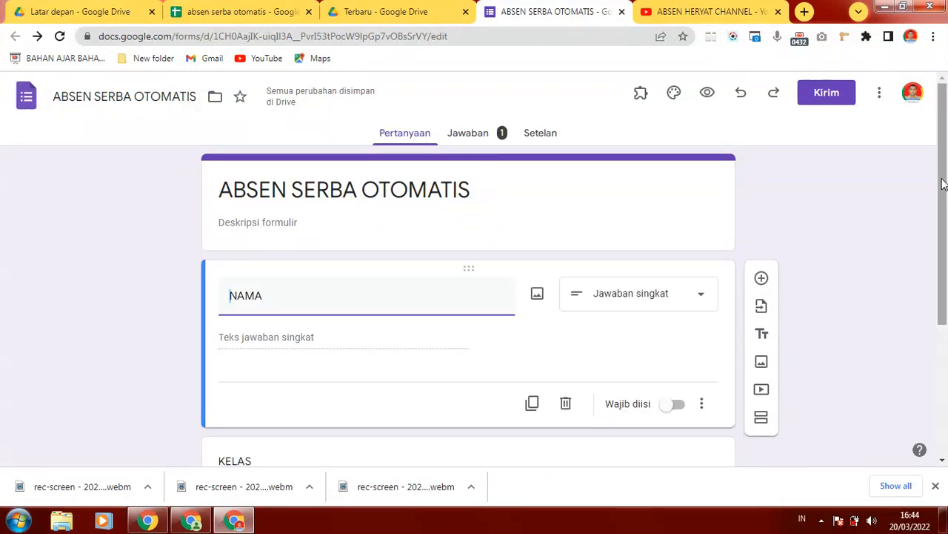
left_click_drag(942, 183, 946, 128)
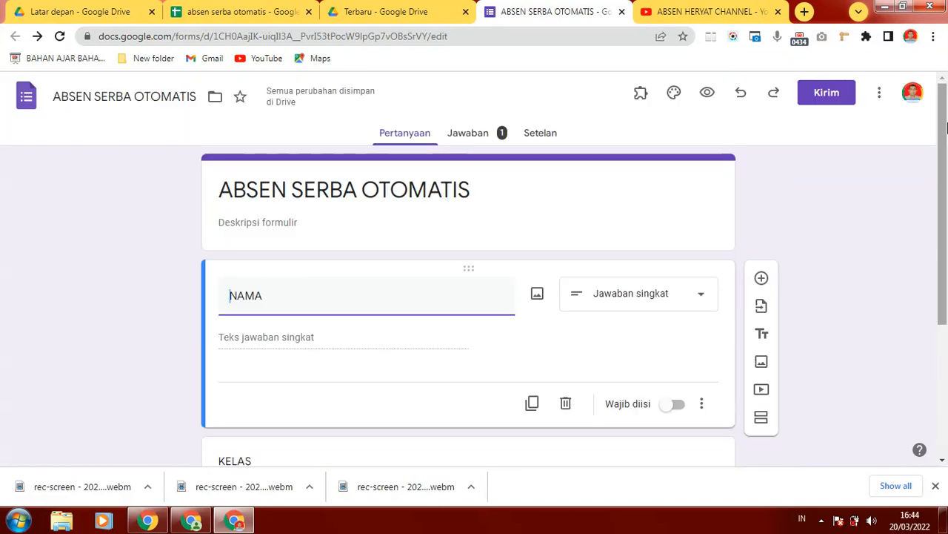
left_click(881, 94)
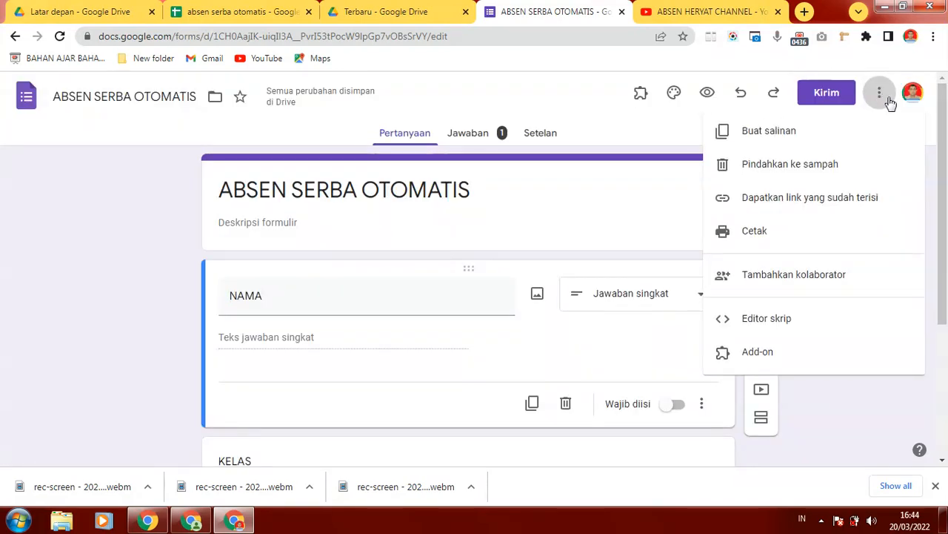
left_click(809, 199)
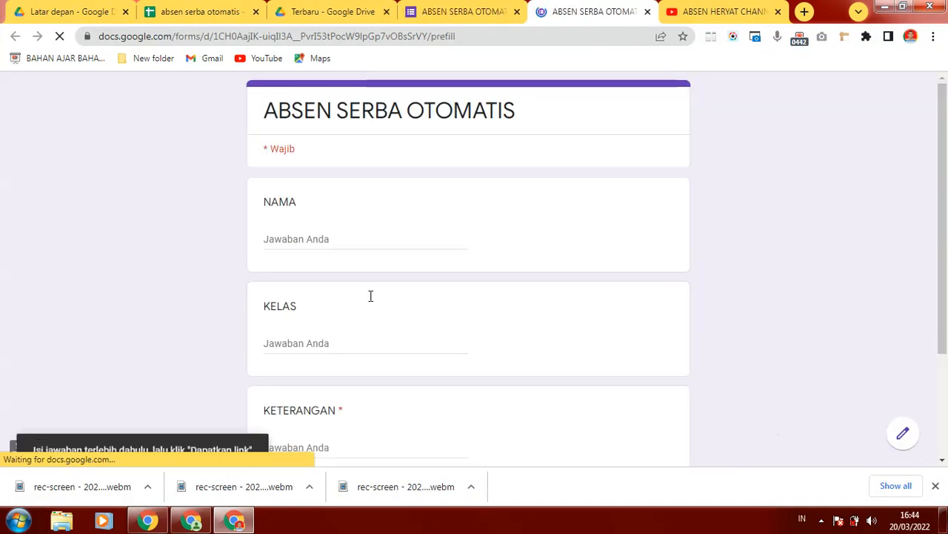
Fill the NAMA answer of the pre-fill form with SISWA1 7A BARU, taken from cell B2 of the SETTING ABSEN sheet
left_click(315, 235)
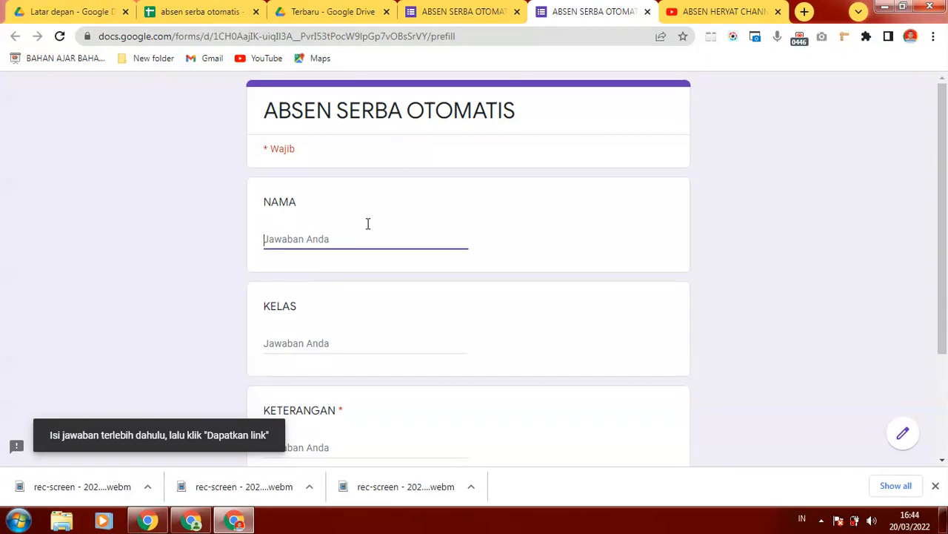
left_click(216, 13)
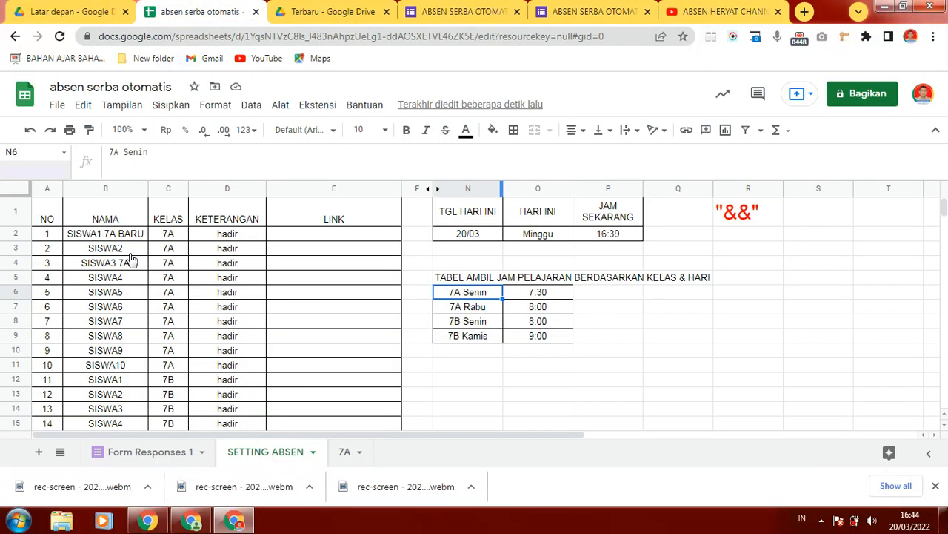
left_click(141, 237)
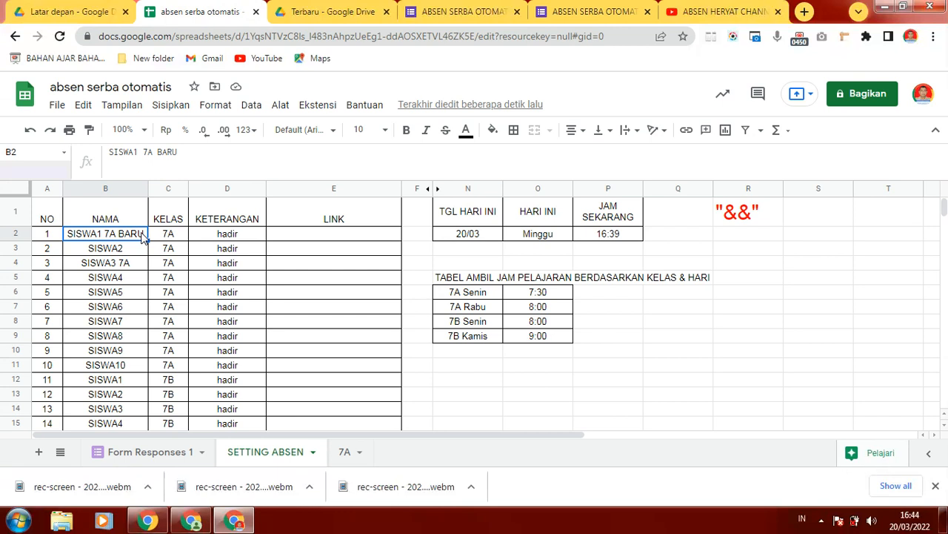
left_click(593, 12)
type("SISWA1 7A BARU")
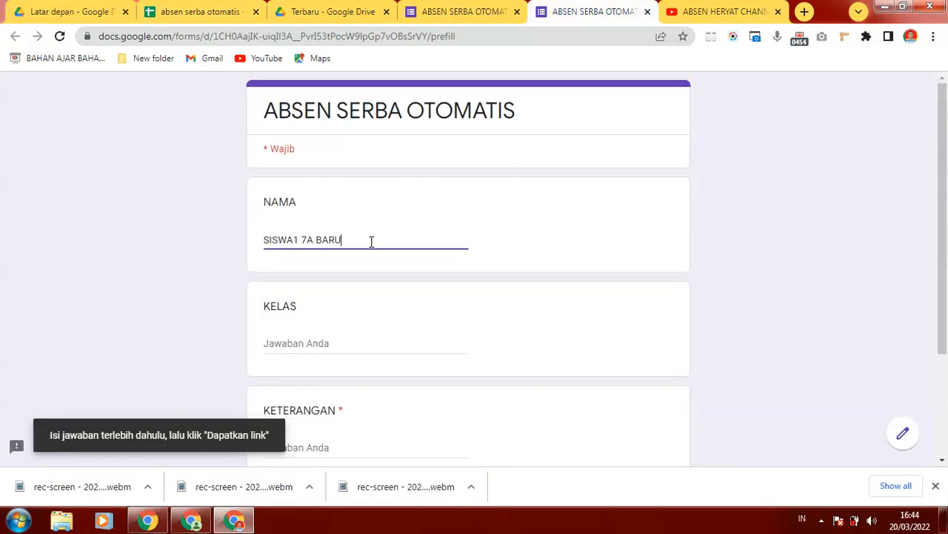
Fill the KELAS answer of the pre-fill form with 7A and the KETERANGAN answer with hadir
left_click(304, 338)
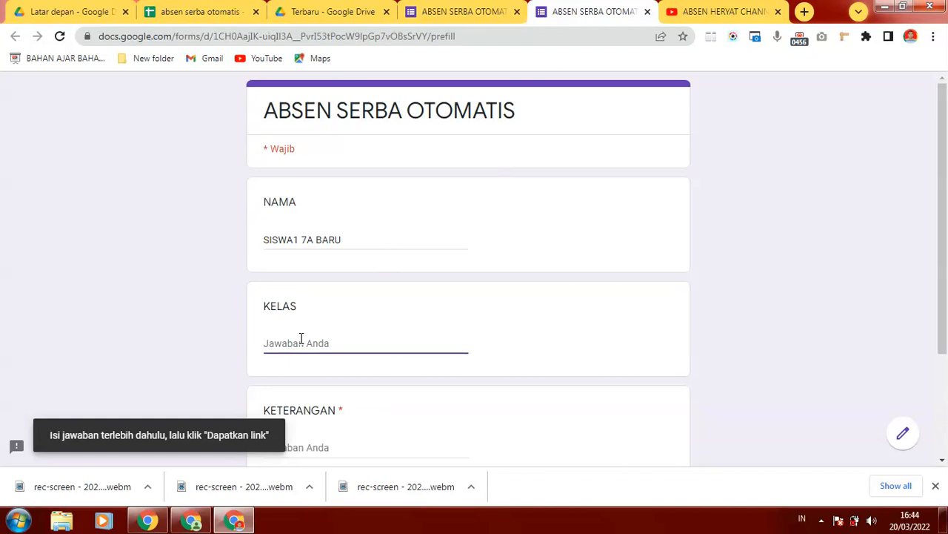
type("7A")
left_click(337, 448)
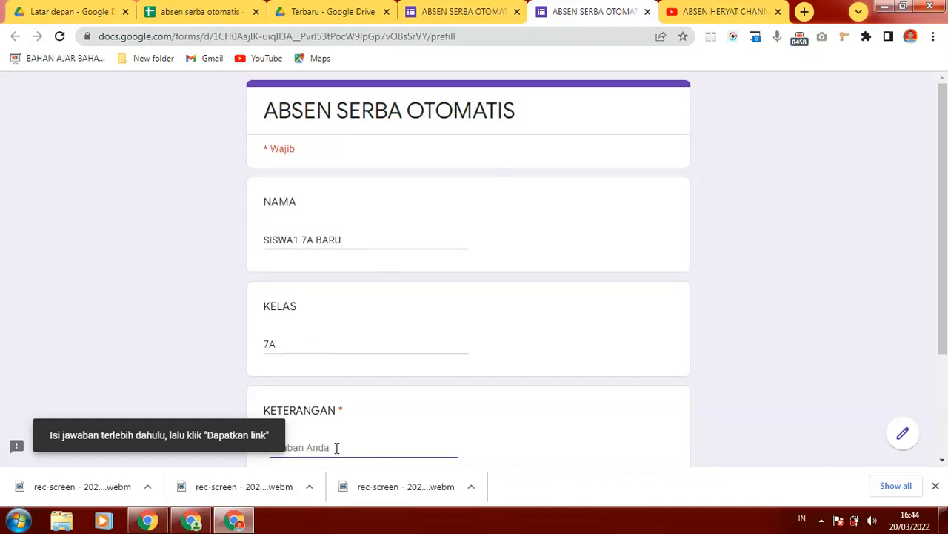
type("hadir")
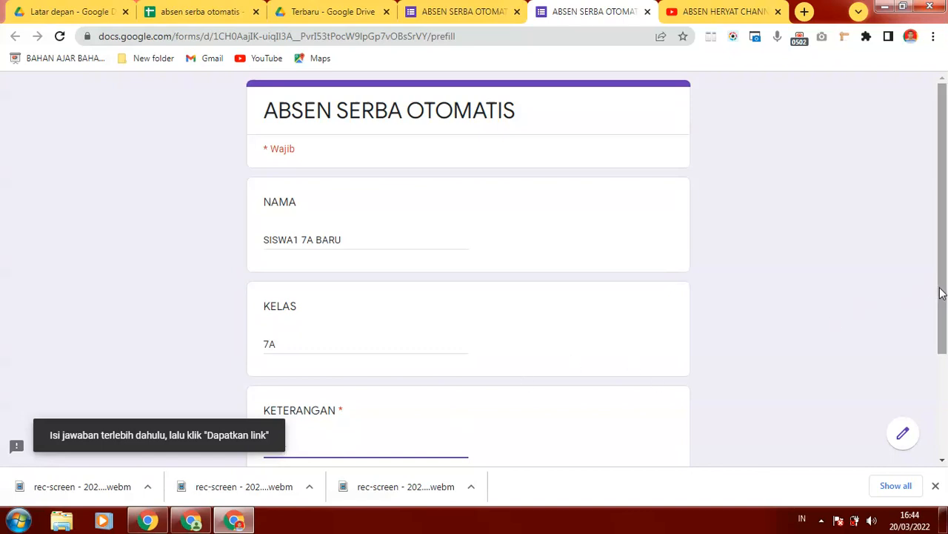
Generate the pre-filled link for the answered form and copy it
scroll(942, 290, "down", 2)
left_click(310, 366)
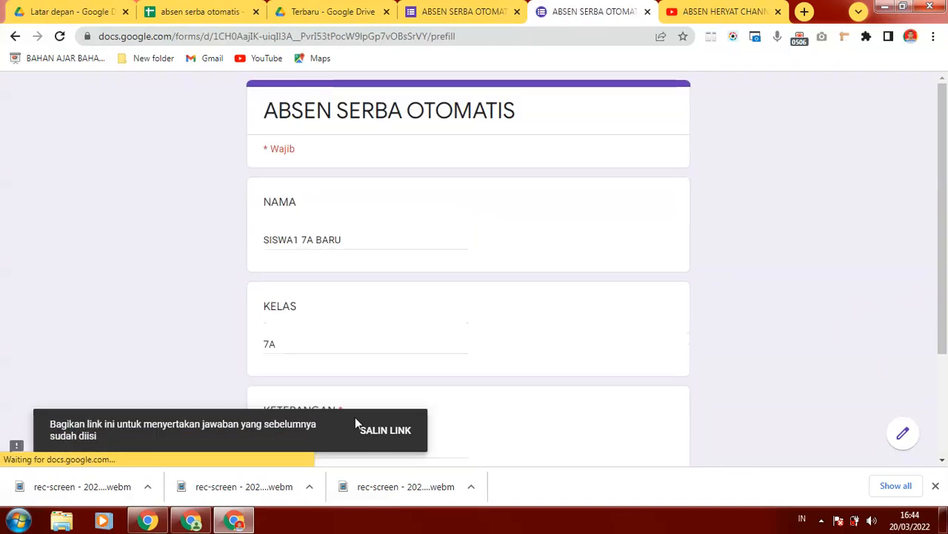
left_click(385, 436)
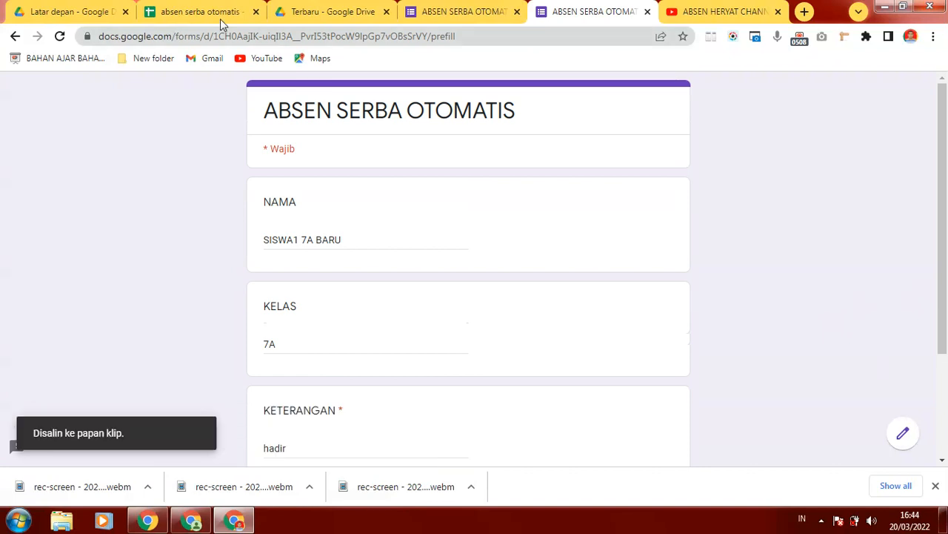
Switch to the absen serba otomatis spreadsheet and paste the copied form link into cell E2 of the SETTING ABSEN sheet
left_click(194, 11)
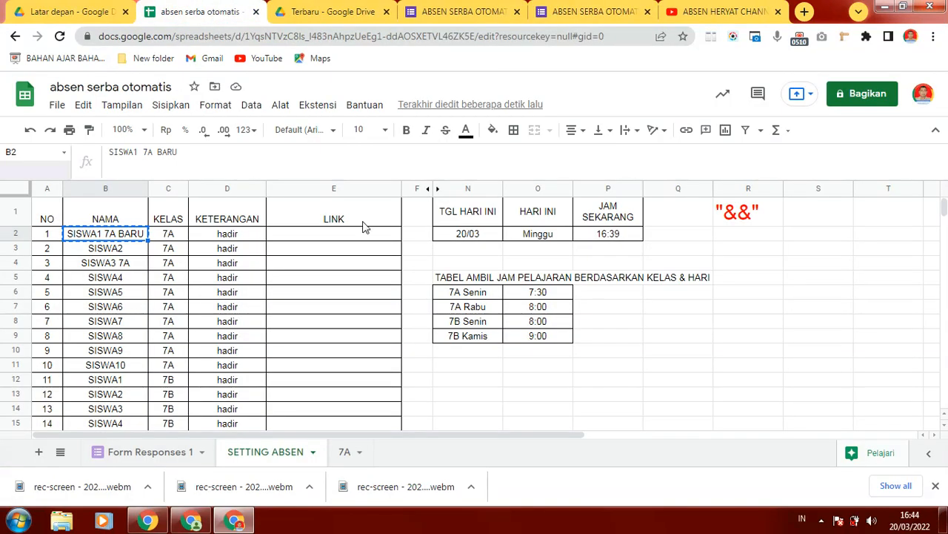
left_click(337, 236)
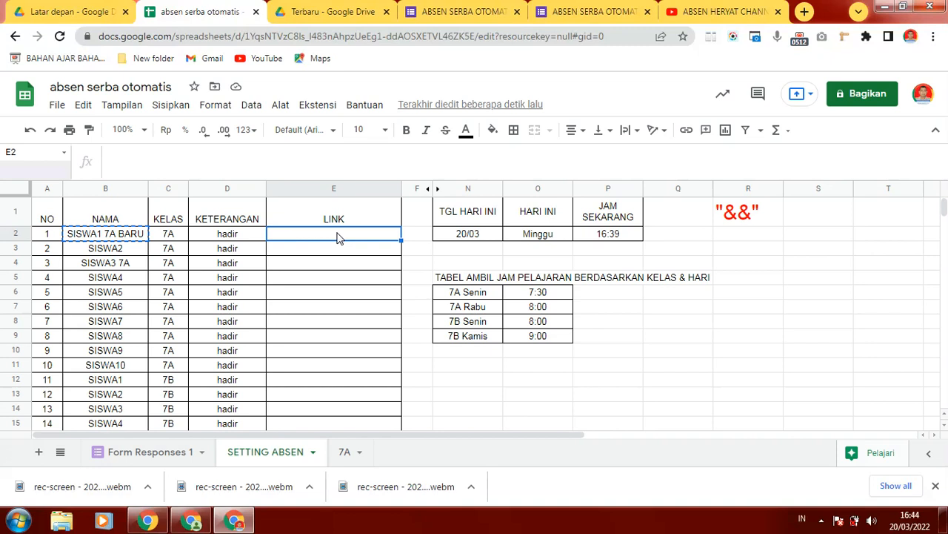
type("https://docs.google.com/forms/d/e/1FAIpQLSfZKVvLo_UFFDpLjFrbsiiqbhL5zGMq2otPpYEpYKx94T_q_w/viewform?usp=pp_url&entry.2097874434=SISWA1+7A+BARU&entry.687314333=7A&entry.1364184654=hadir")
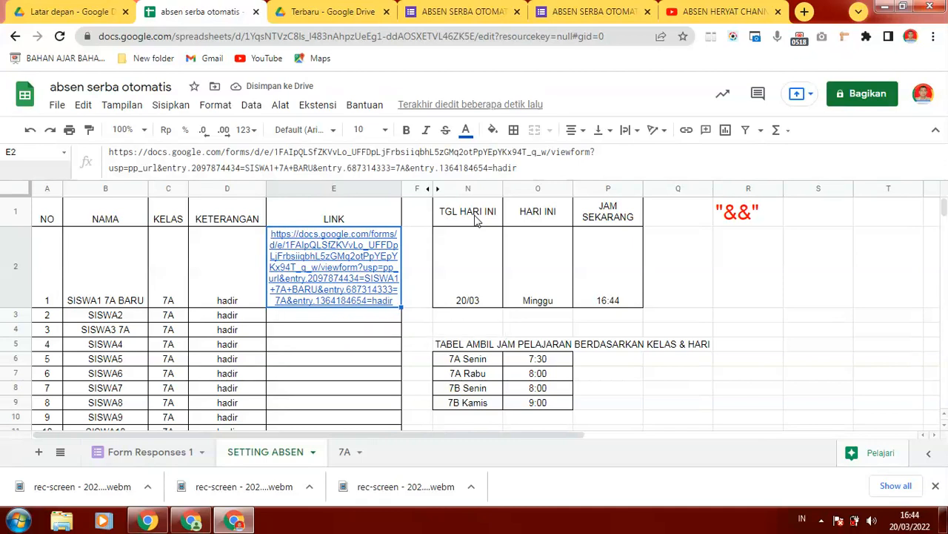
Turn the link in cell E2 into a text formula by adding = in front and enclosing the link in double quotes
left_click(359, 319)
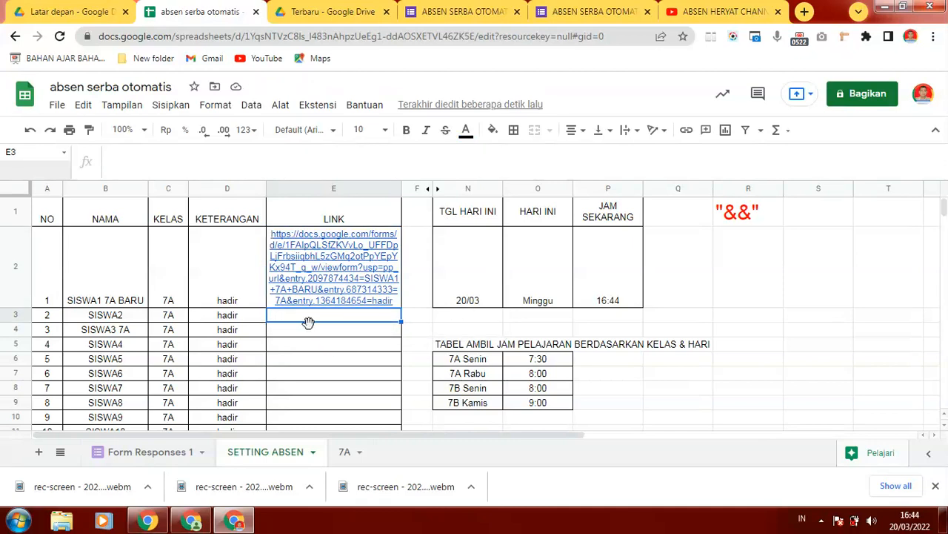
left_click(106, 315)
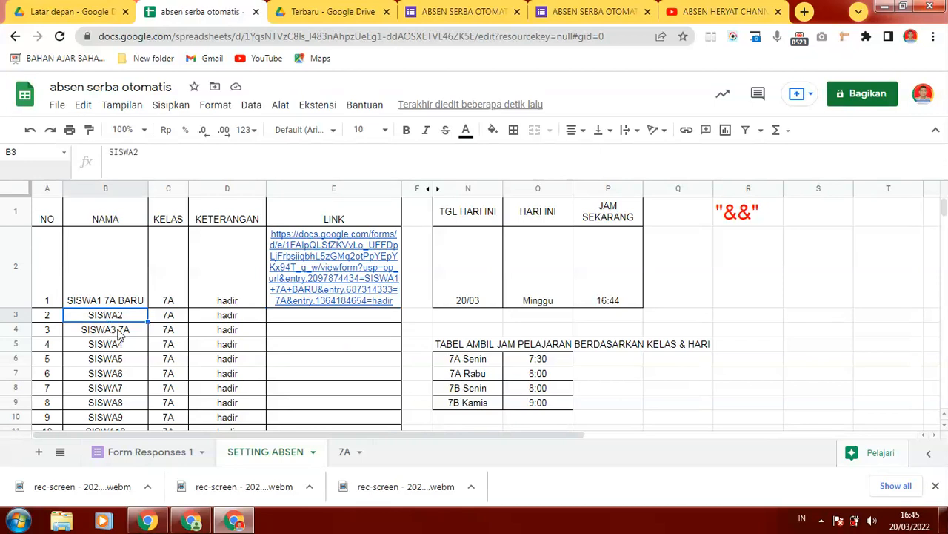
left_click(296, 286)
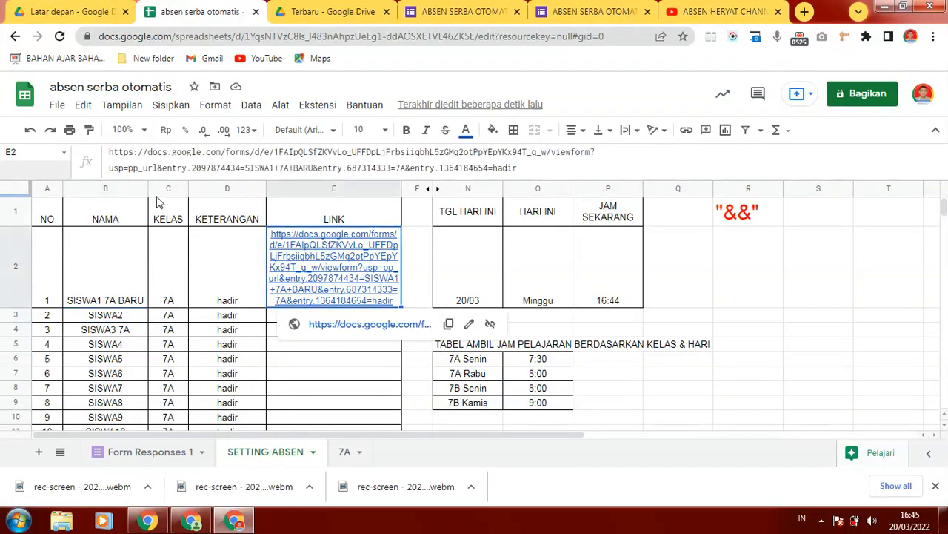
left_click(110, 151)
type("=")
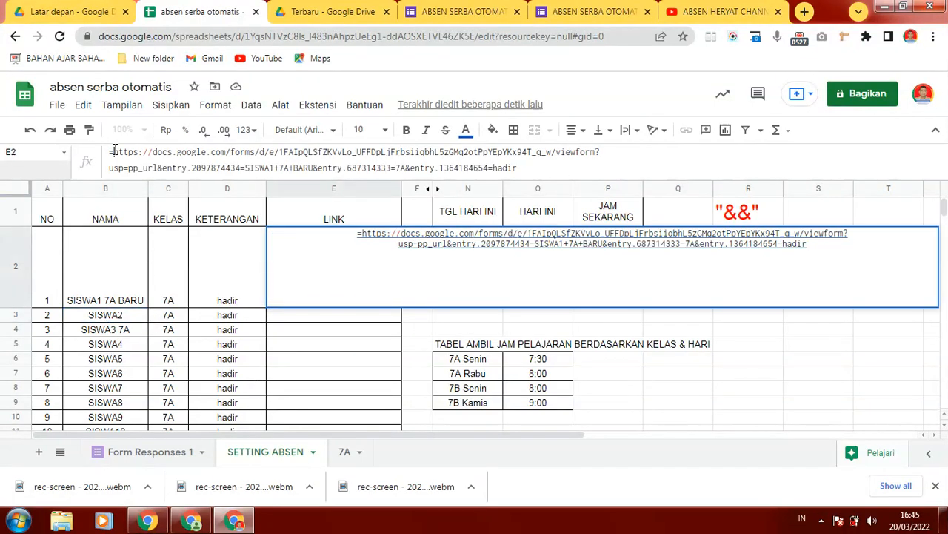
type("\"")
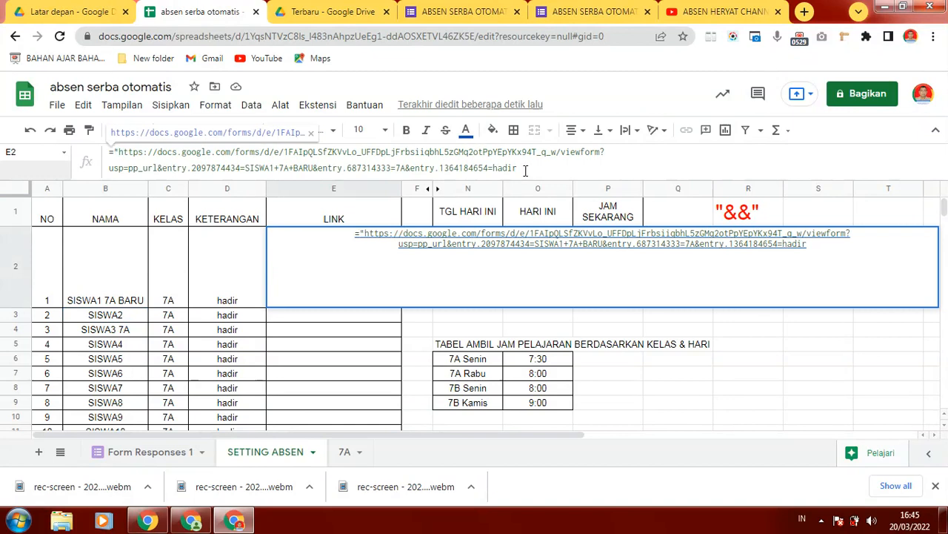
type("\"")
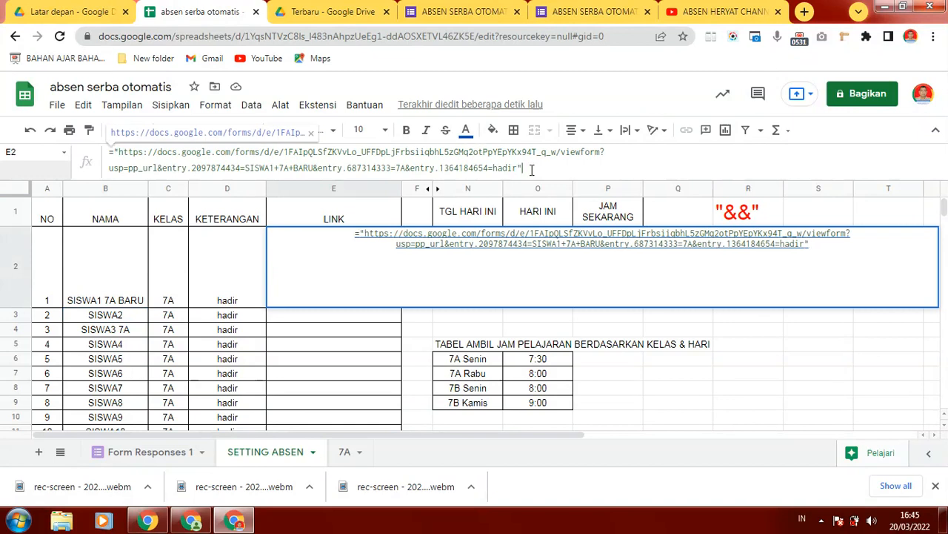
key("Return")
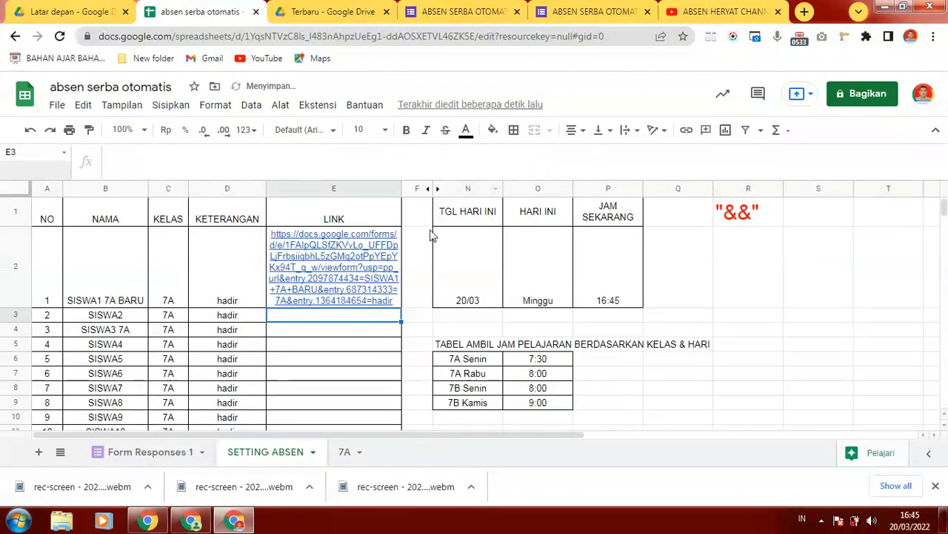
Compare the name, class and status parts of the E2 link formula with the student entries in the NAMA column
left_click(377, 256)
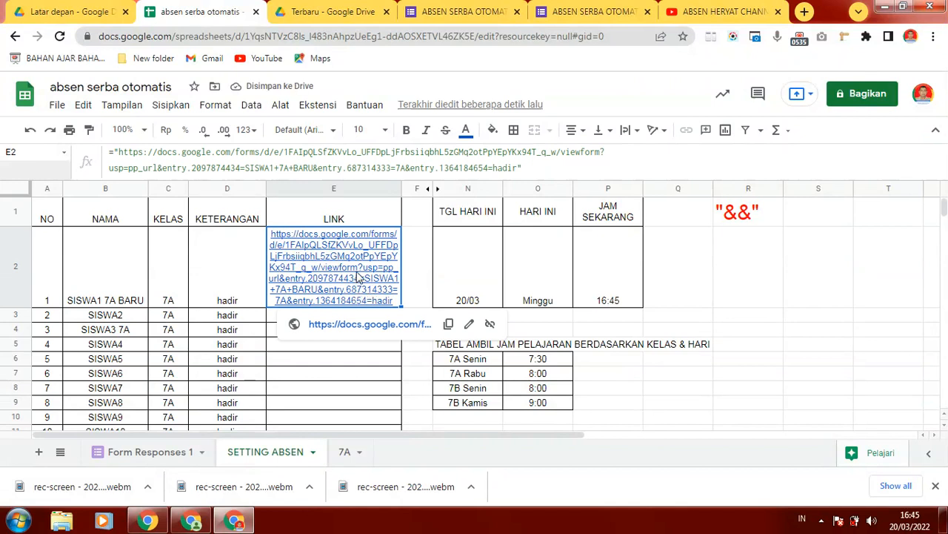
left_click(105, 271)
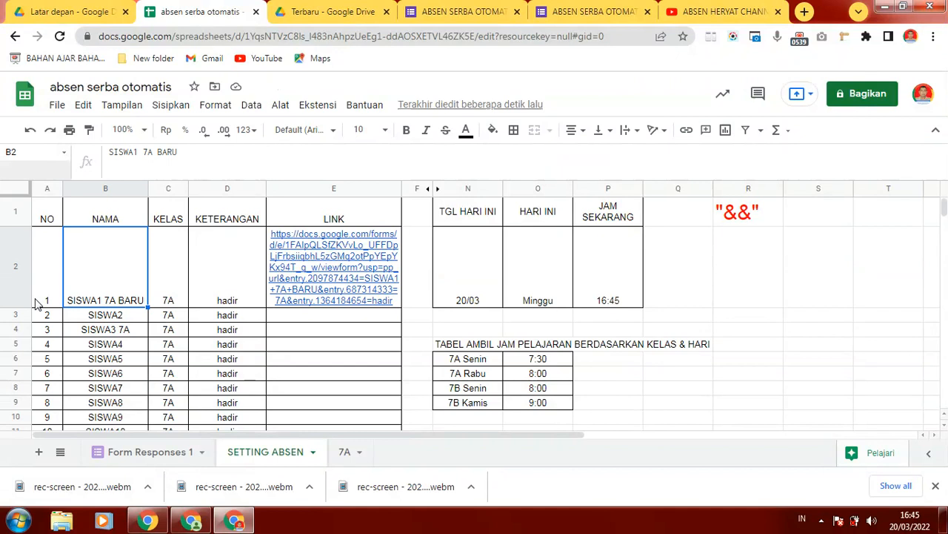
left_click(108, 317)
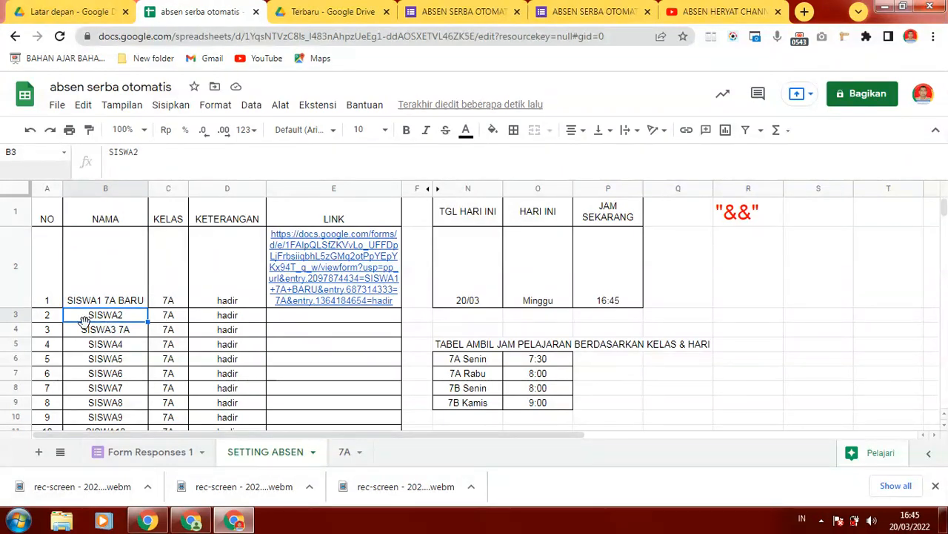
left_click(363, 265)
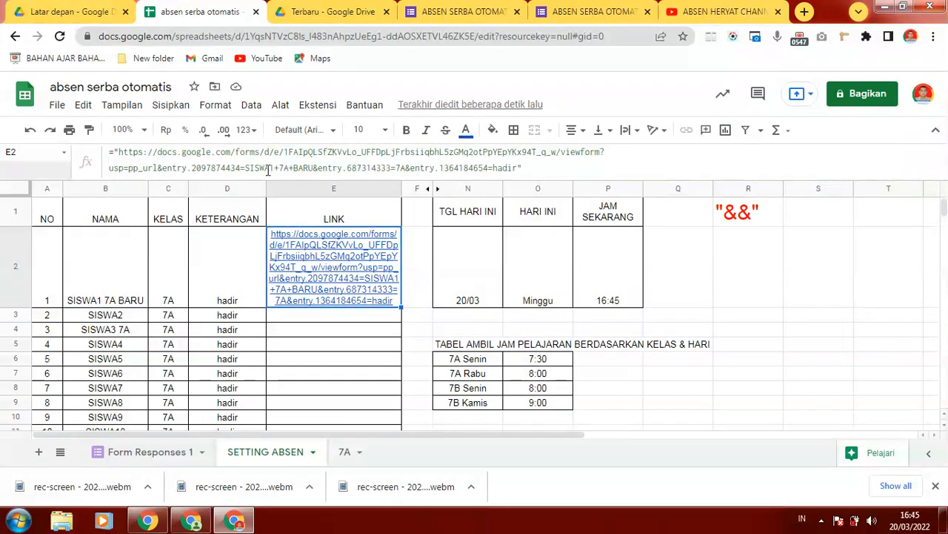
left_click_drag(245, 167, 271, 169)
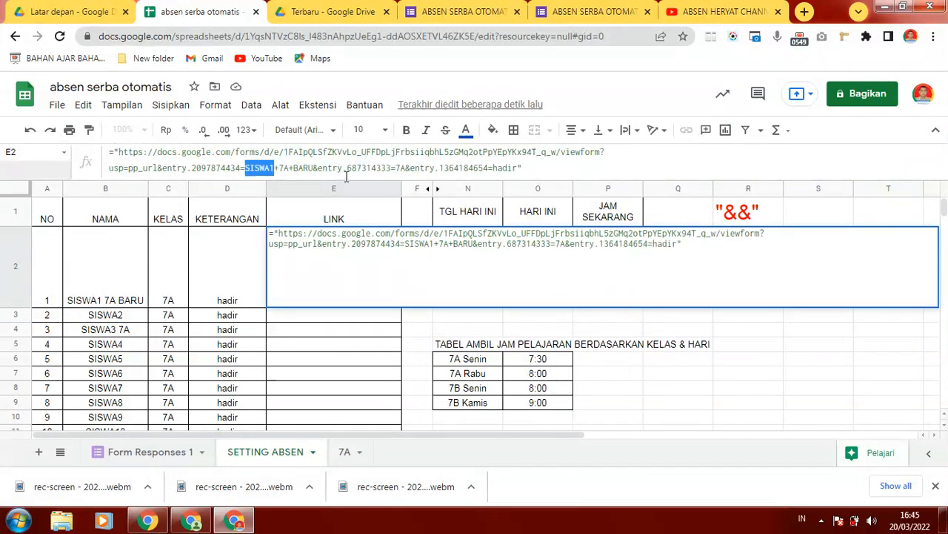
left_click(314, 169)
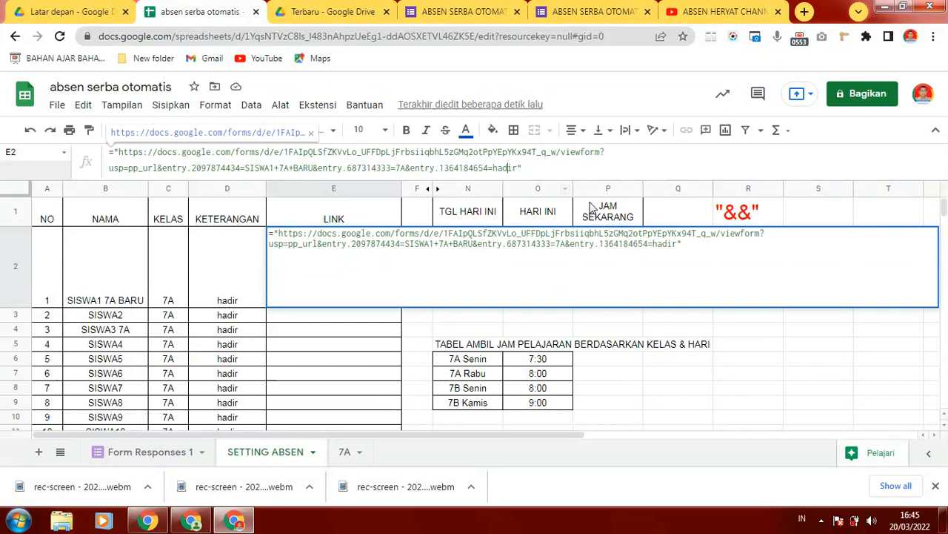
Change the helper text in cell R1 to "&B2&" by inserting the cell reference B2 between the ampersands
left_click(737, 215)
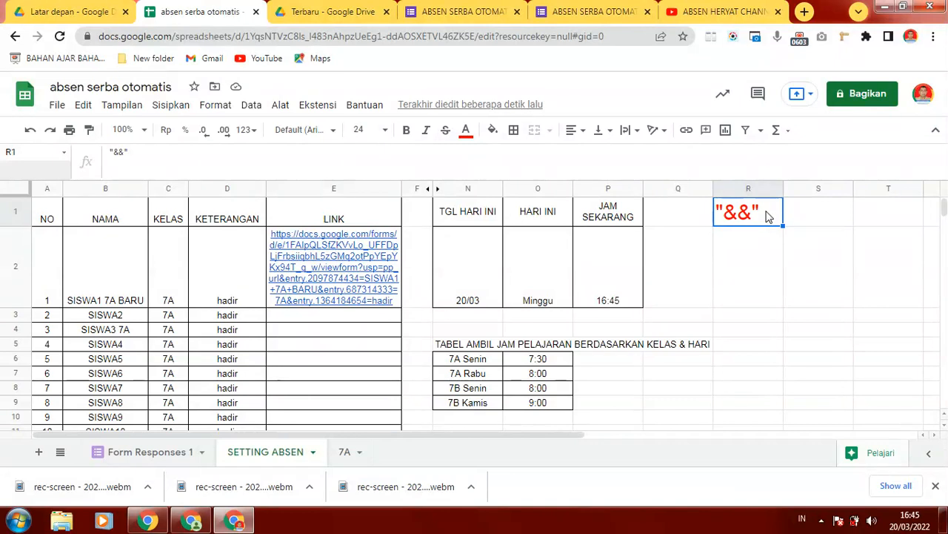
left_click(120, 152)
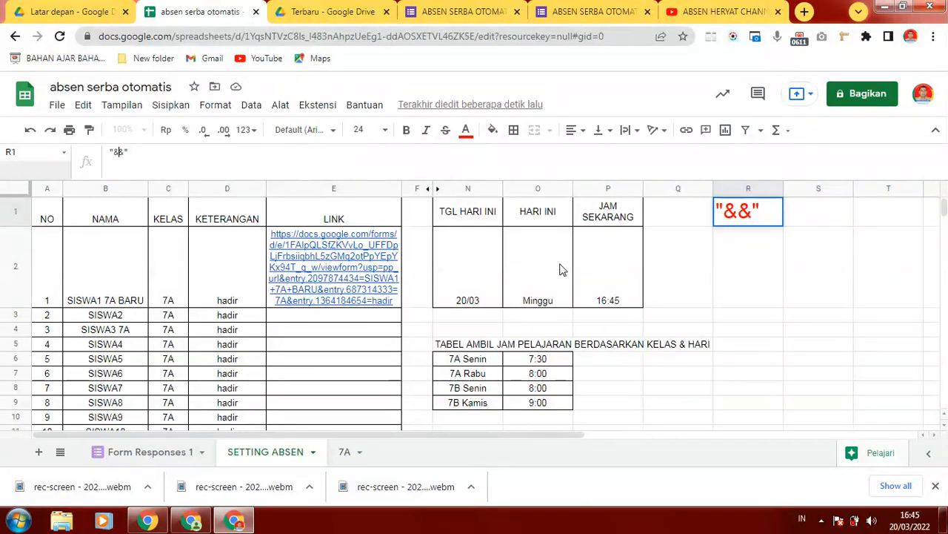
type("b")
key("BackSpace")
type("B2&")
key("Return")
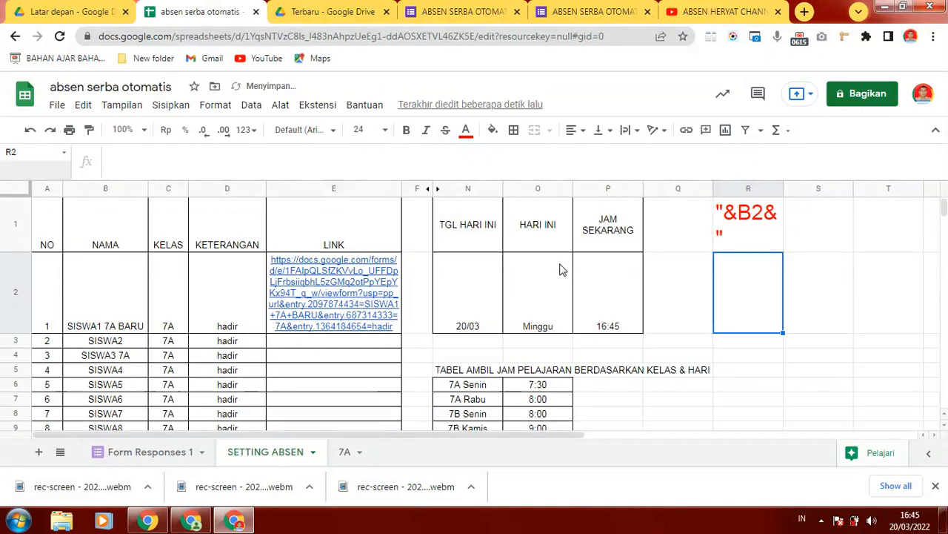
Copy "&B2&" from cell R1 and replace SISWA1+7A+BARU in the E2 link formula with it
left_click(763, 226)
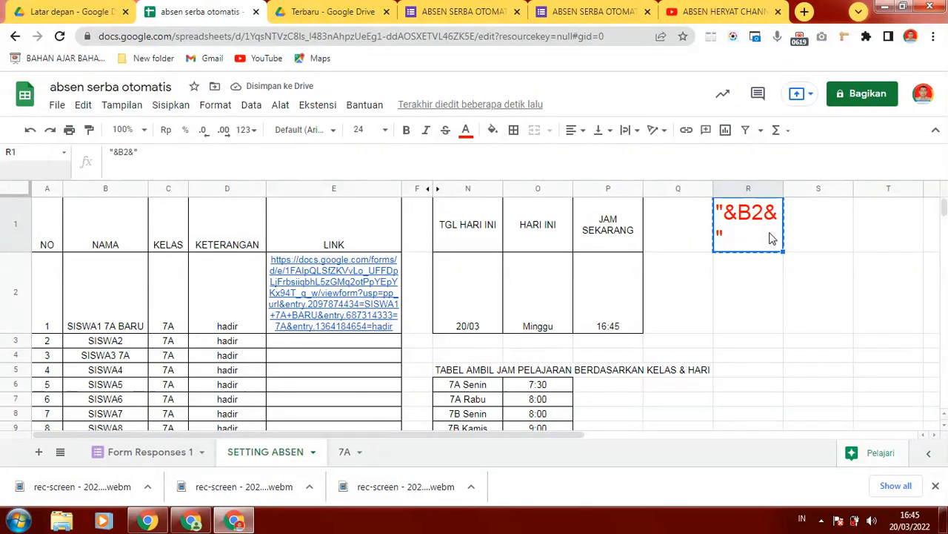
left_click(343, 287)
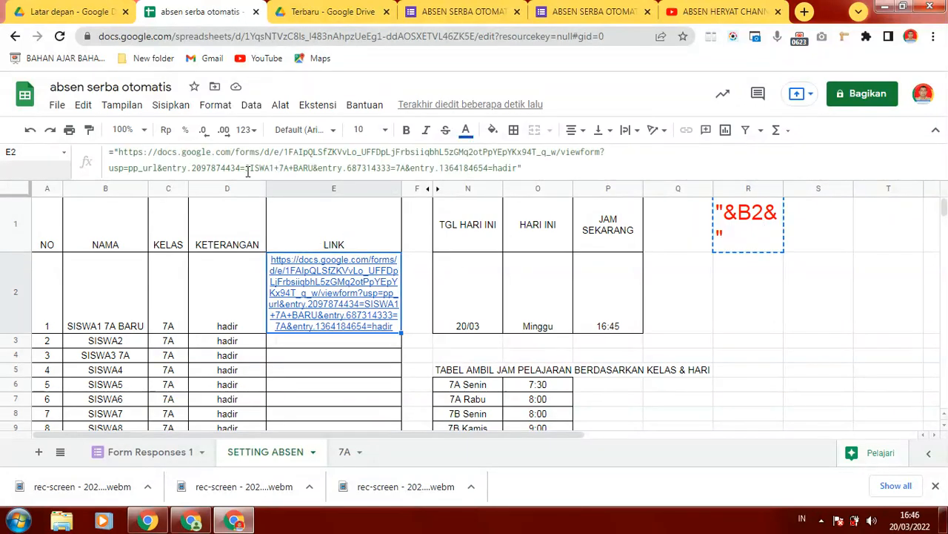
left_click_drag(248, 169, 310, 170)
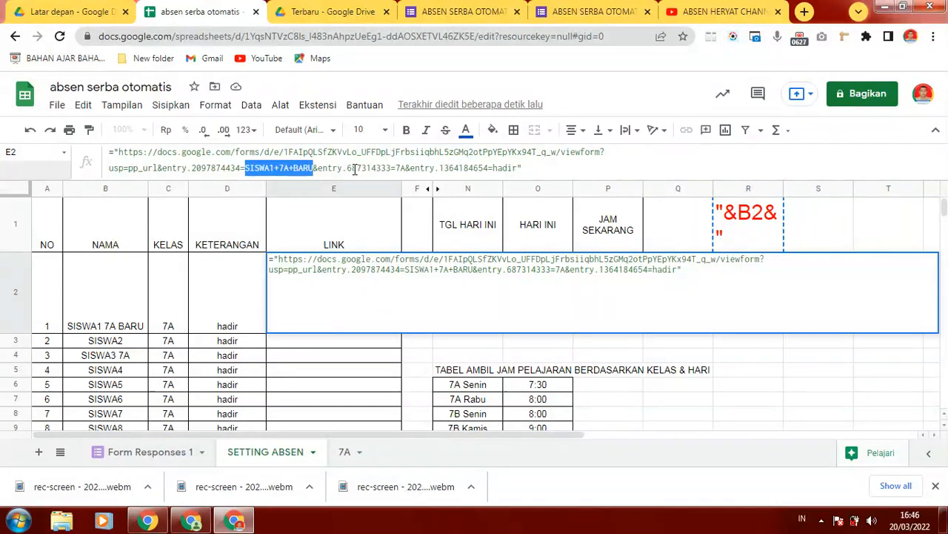
type("\"&B2&\"")
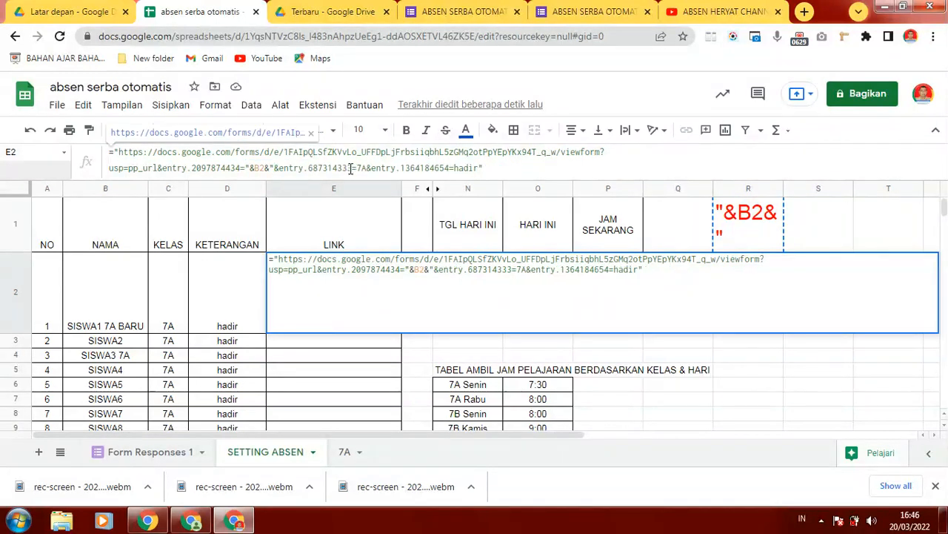
Replace the class value 7A in the E2 link formula with the reference "&C2&"
double_click(361, 168)
type("\"&B2&\"")
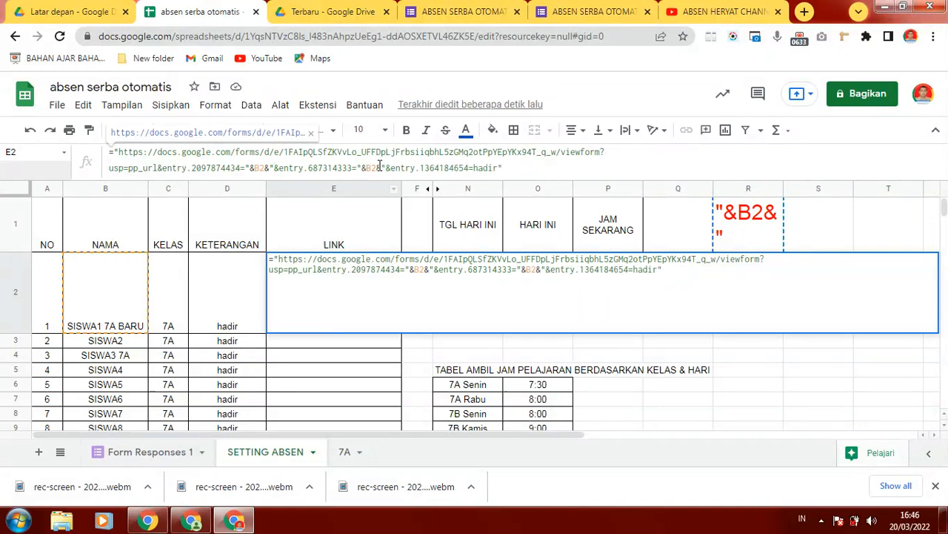
left_click(372, 168)
key("BackSpace")
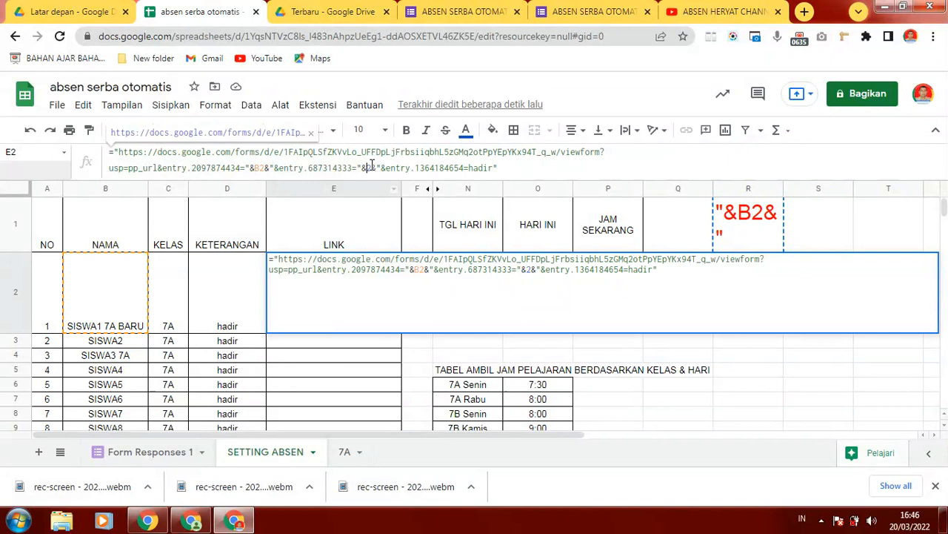
type("C")
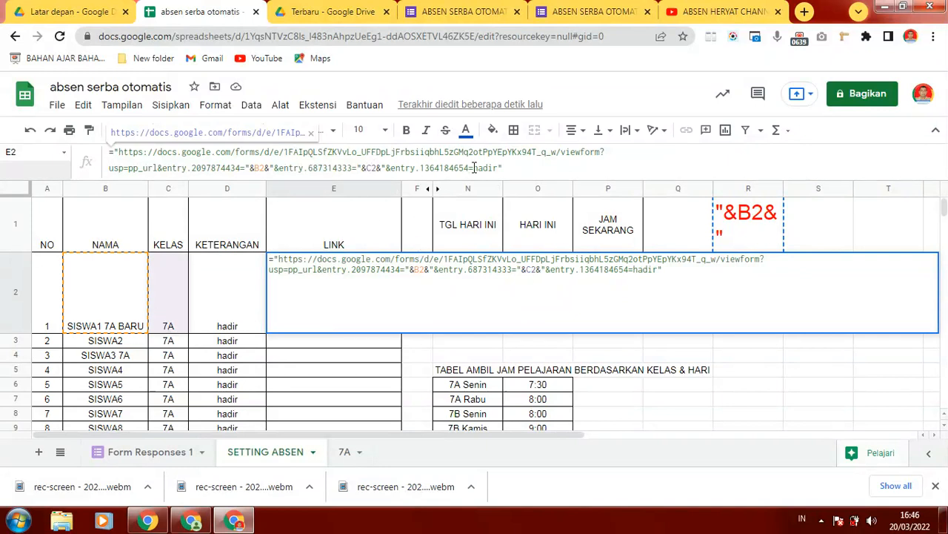
Replace hadir in the E2 link formula with the reference "&D2&" and enter the finished formula
left_click_drag(475, 167, 492, 167)
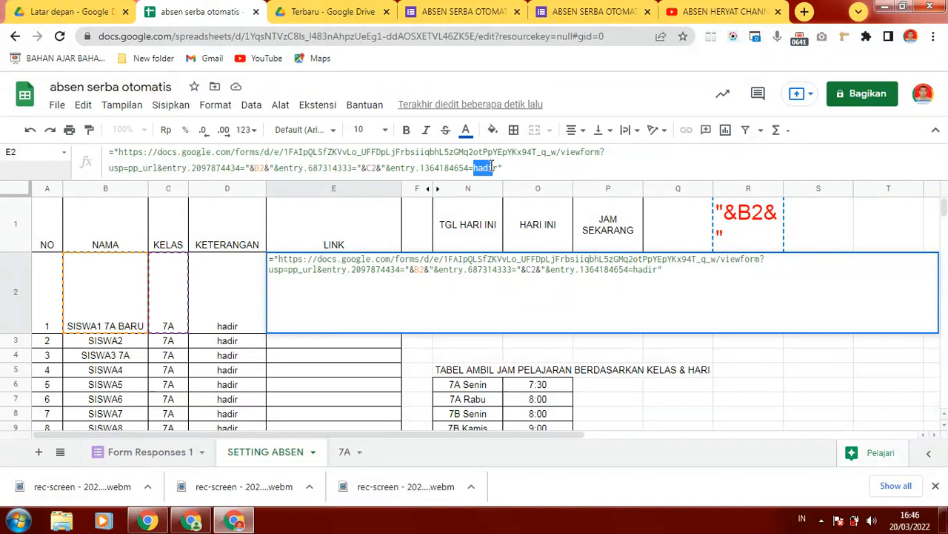
type("r")
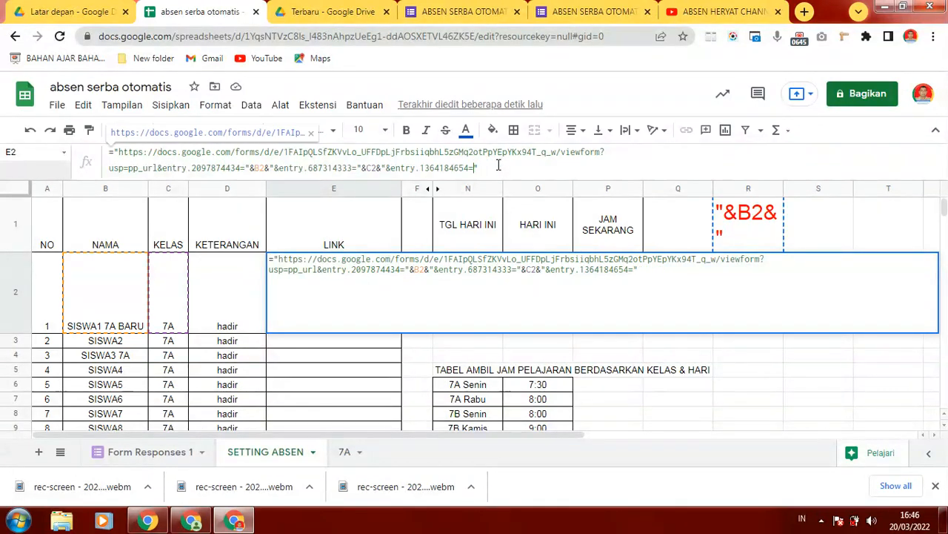
type("\"&B2&\"")
left_click(489, 167)
key("BackSpace")
type("D")
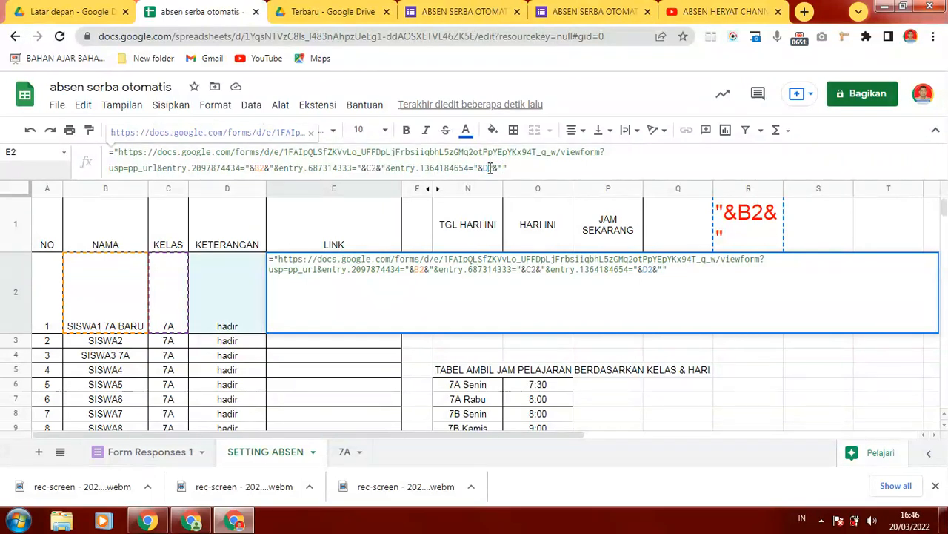
key("Return")
left_click(346, 313)
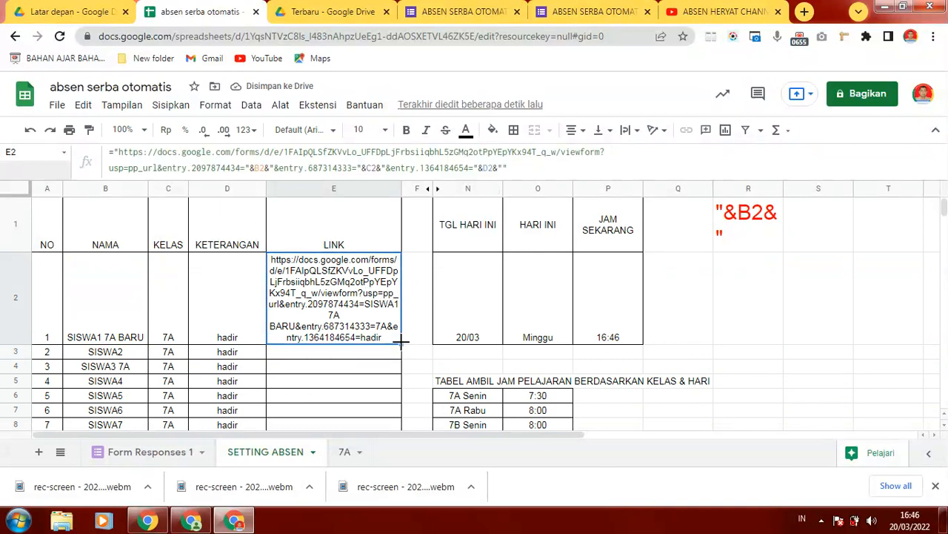
left_click_drag(400, 341, 356, 482)
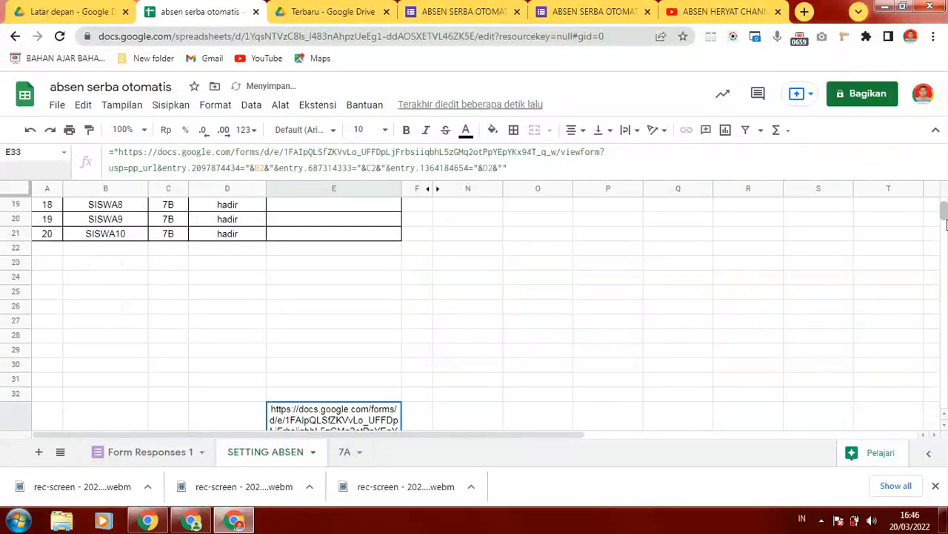
scroll(946, 224, "down", 4)
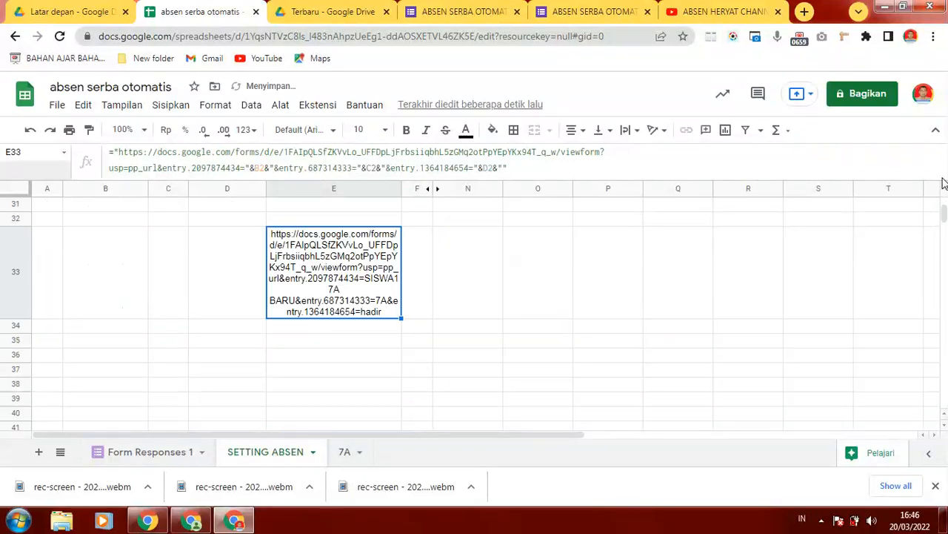
left_click(30, 132)
left_click_drag(945, 215, 945, 191)
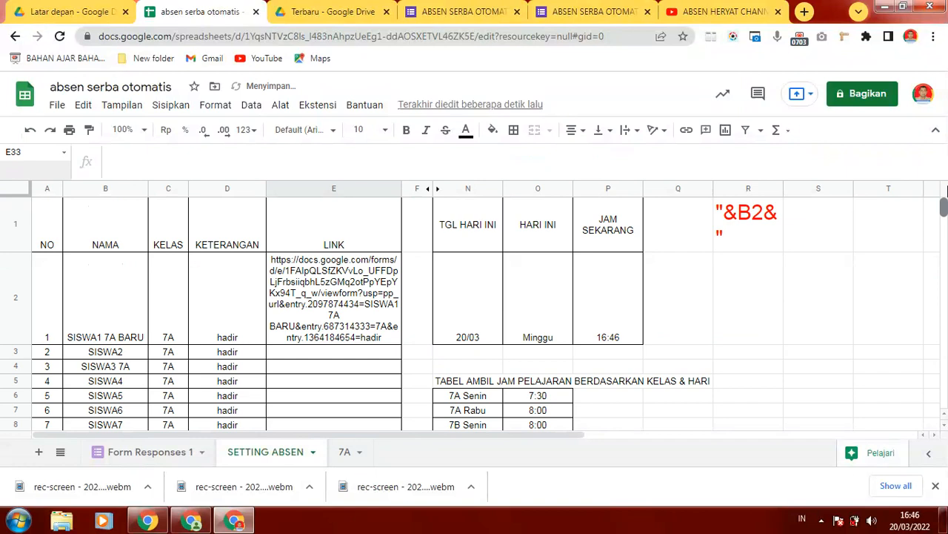
Fill the link formula from E2 down to E4 and check the E3 link against the SISWA2 name cell
left_click(358, 297)
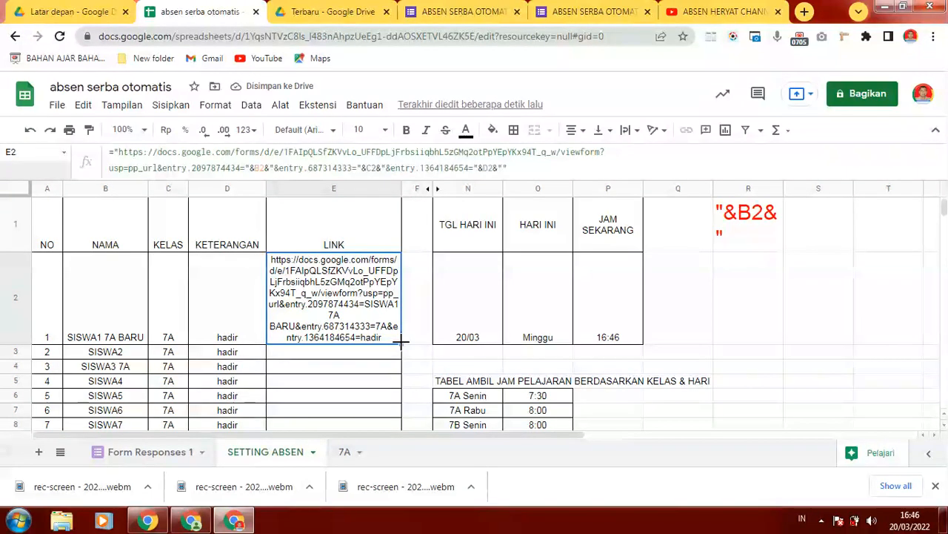
left_click_drag(401, 342, 402, 366)
left_click(374, 367)
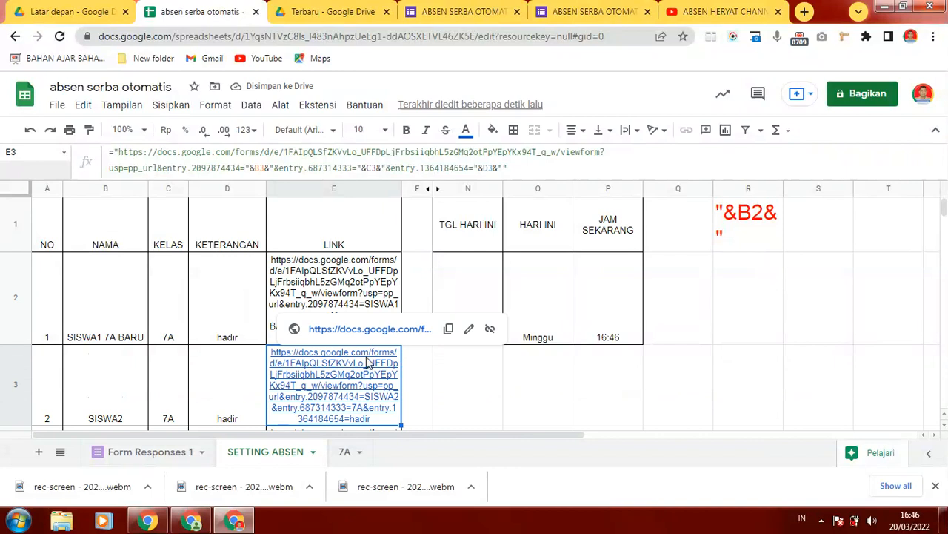
left_click(107, 399)
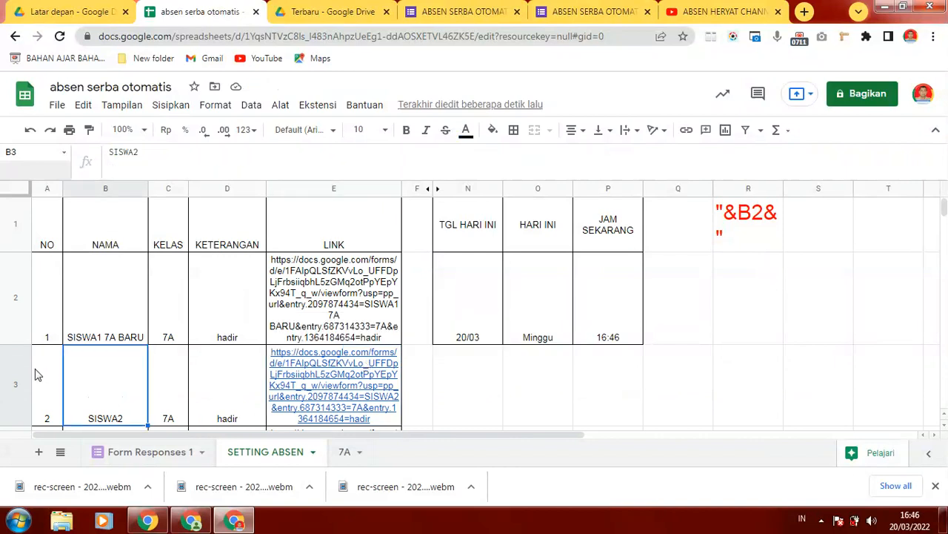
left_click(359, 392)
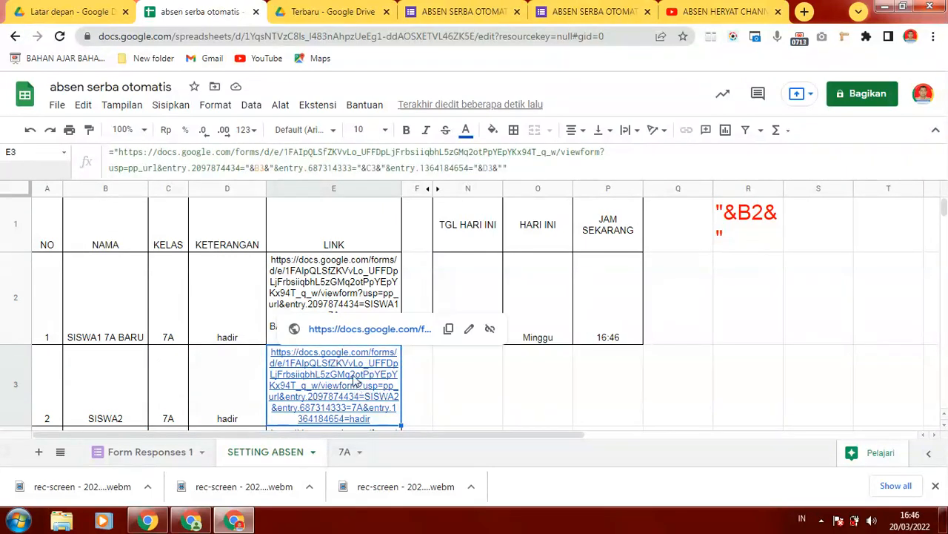
left_click(102, 401)
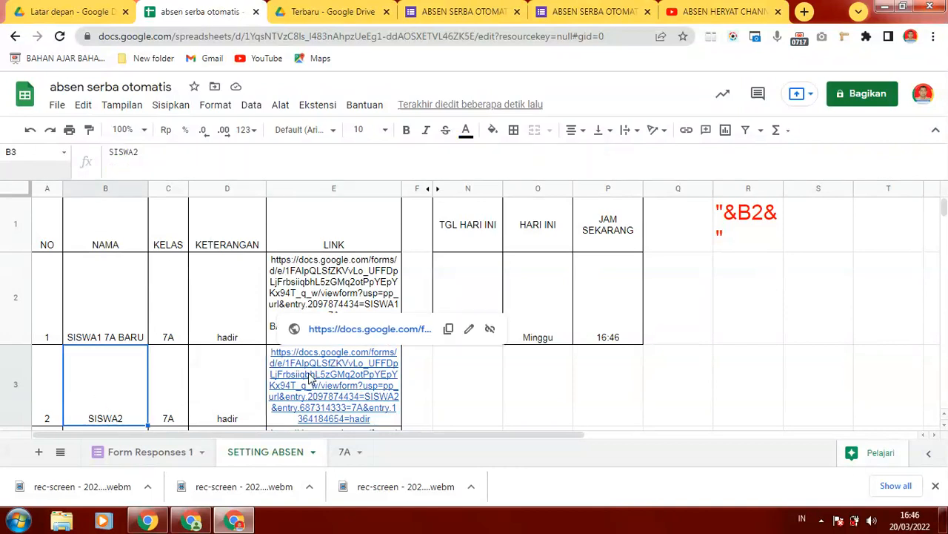
left_click(377, 396)
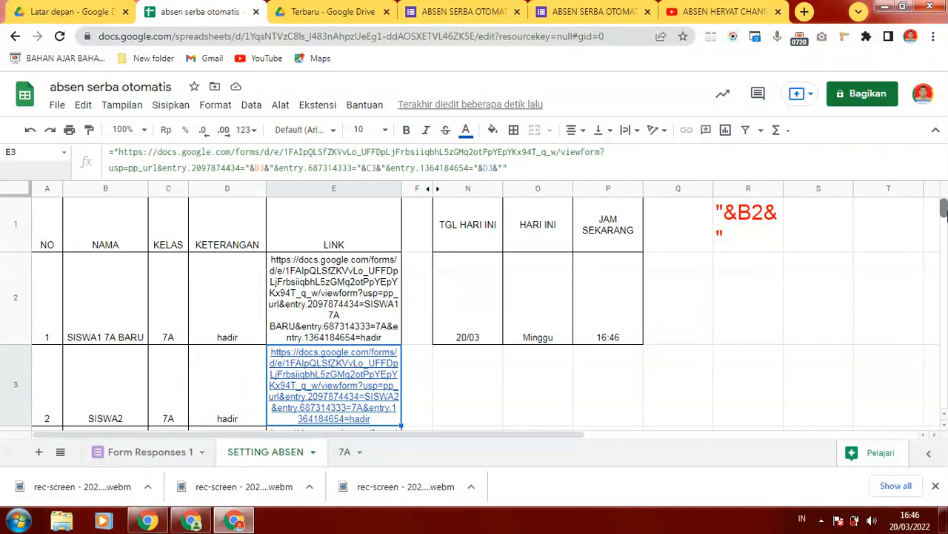
Extend the link formula from E3 down through E7
left_click(944, 425)
left_click(944, 424)
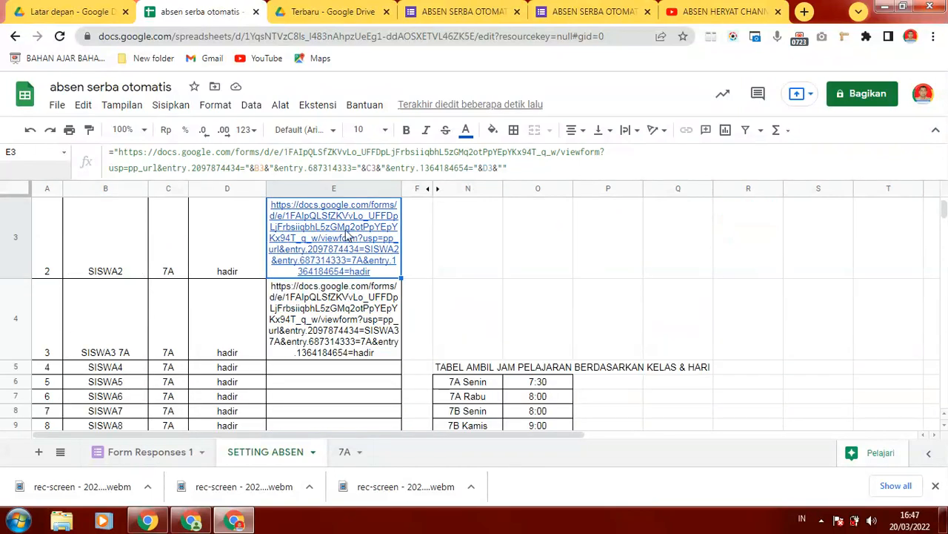
mouse_move(347, 233)
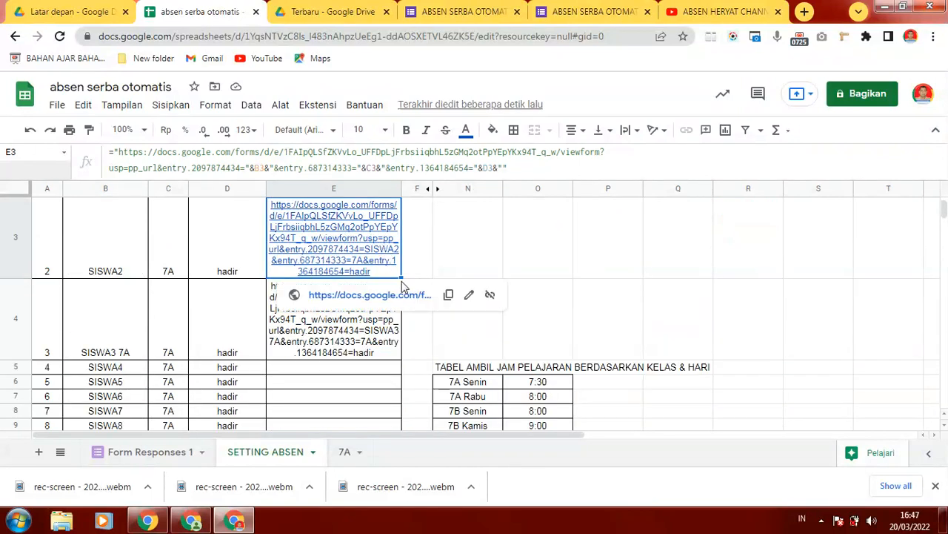
left_click_drag(402, 277, 379, 409)
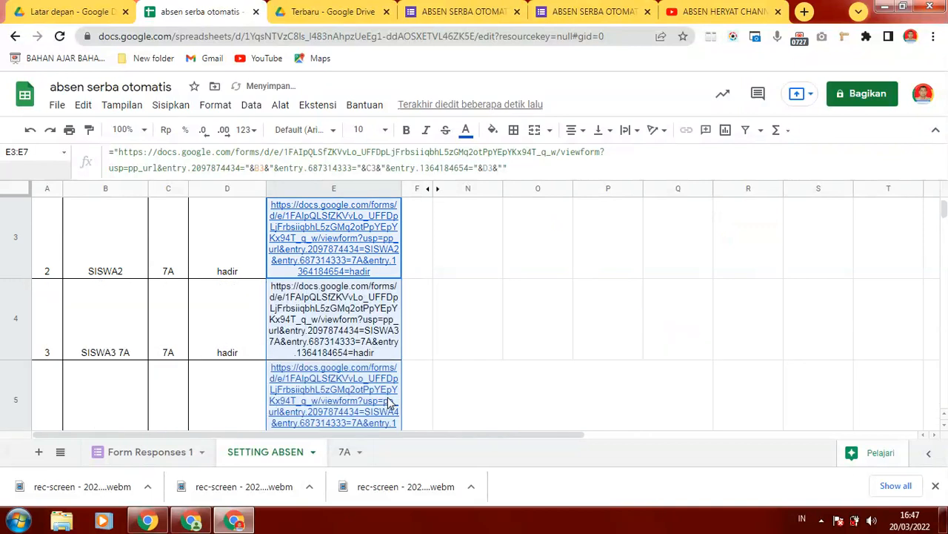
left_click(360, 304)
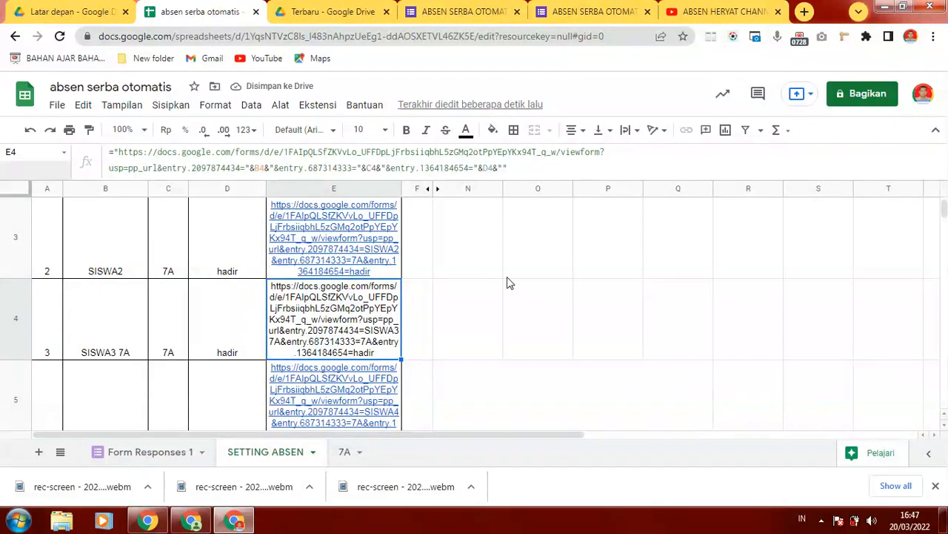
Compare the link formulas in E2 and E3, and check E3 against the NAMA, KELAS and KETERANGAN cells of row 3
scroll(946, 236, "up", 3)
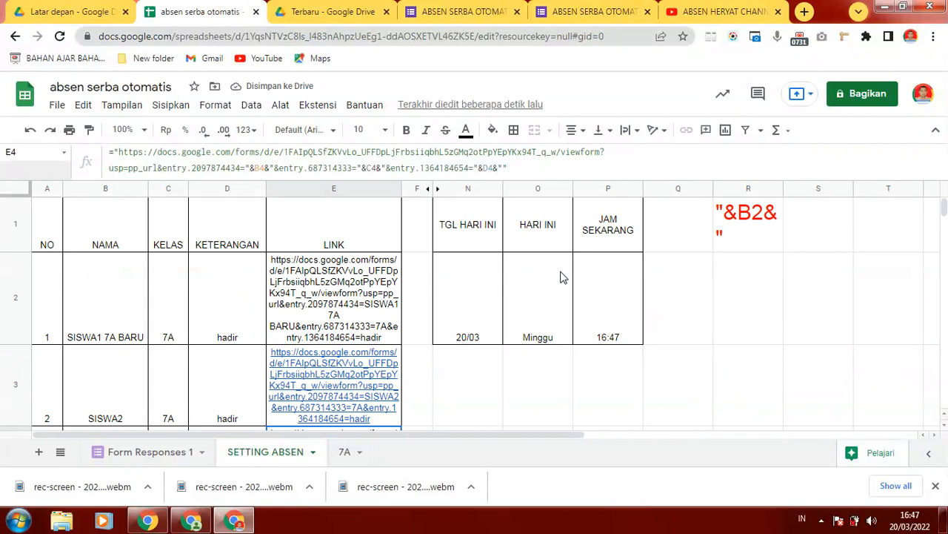
left_click(334, 317)
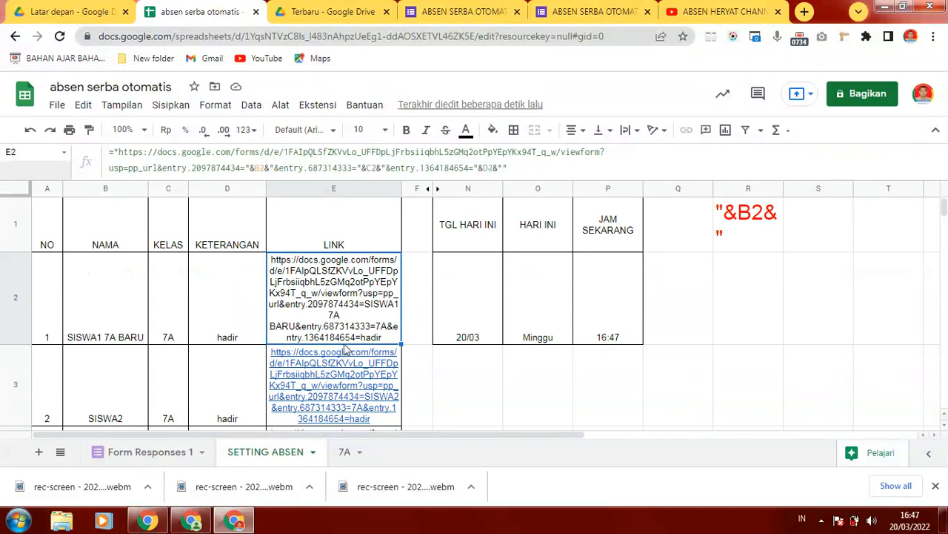
left_click(334, 384)
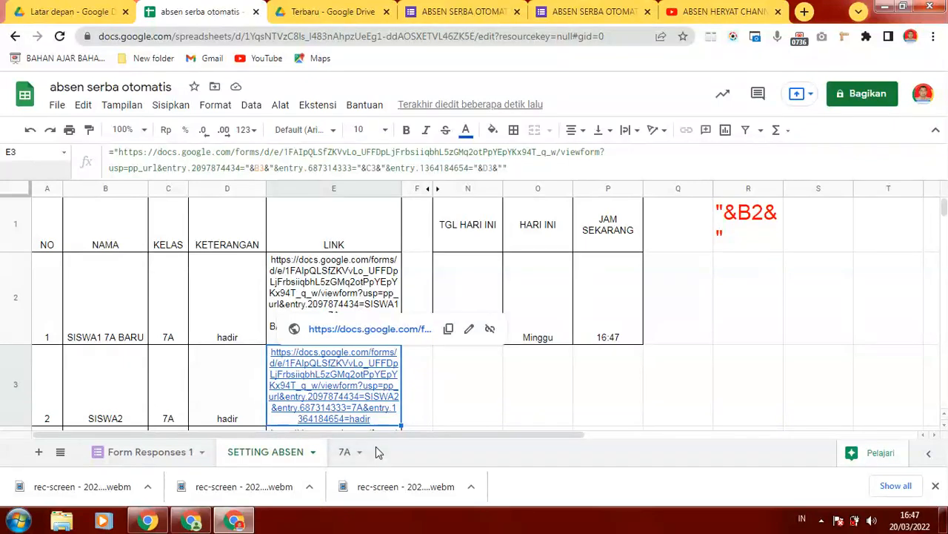
left_click(104, 394)
left_click(176, 410)
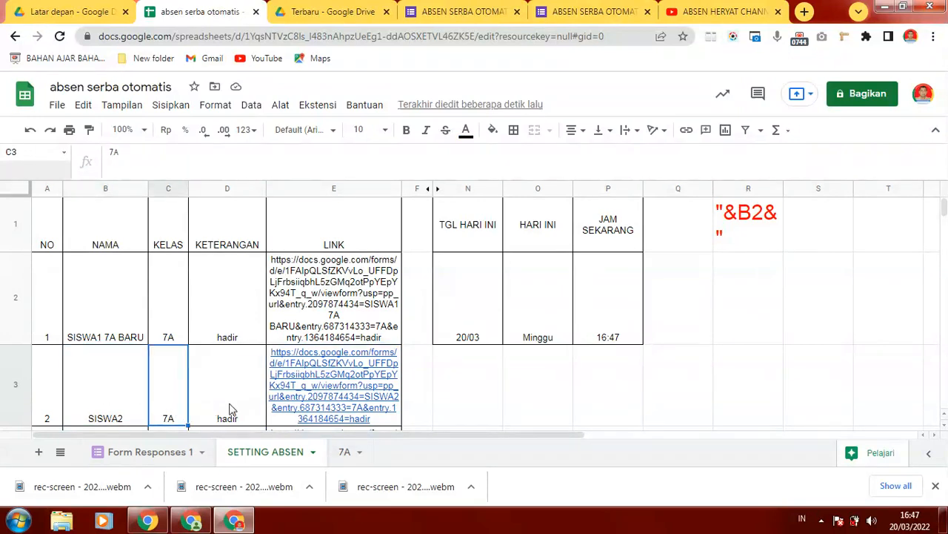
left_click(233, 407)
left_click(354, 400)
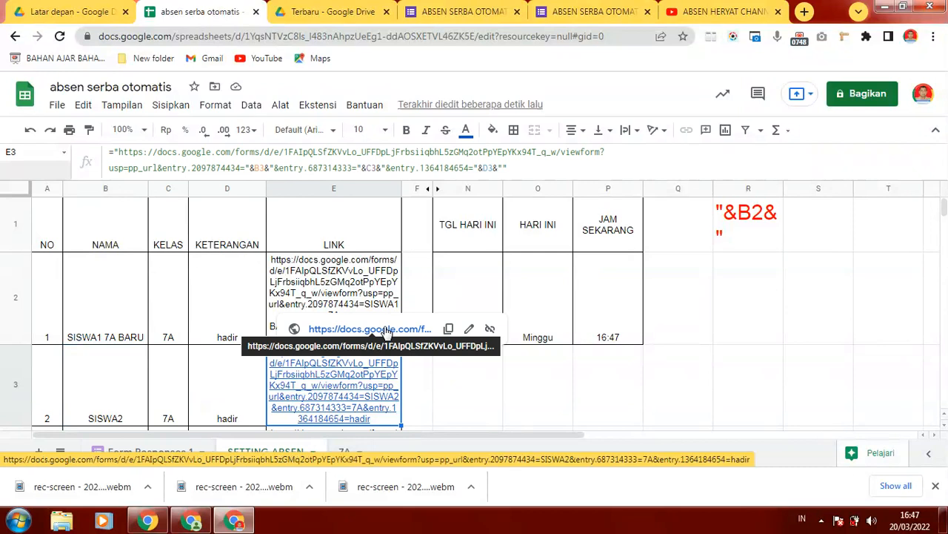
Open the pre-filled form from the E3 link, review its NAMA, KELAS and KETERANGAN answers, and close it without submitting
left_click(386, 330)
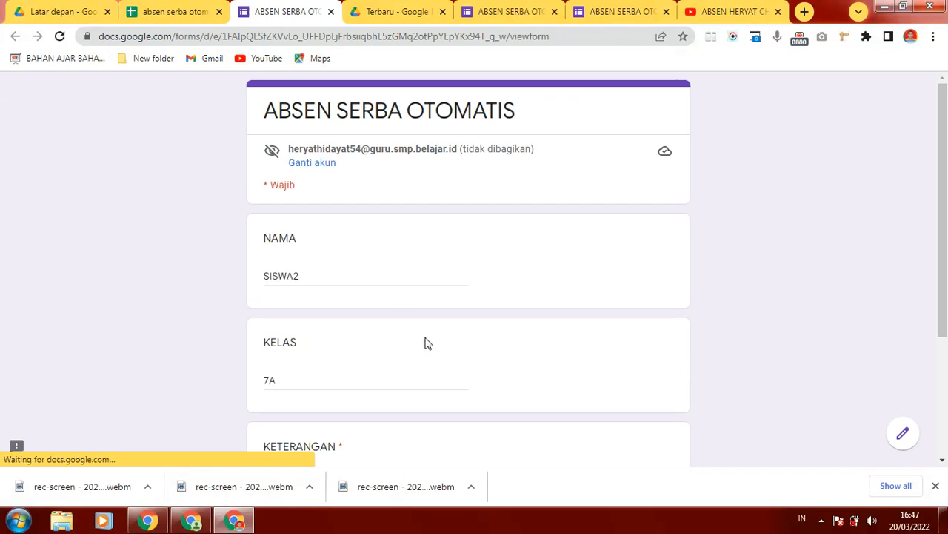
left_click_drag(944, 161, 944, 273)
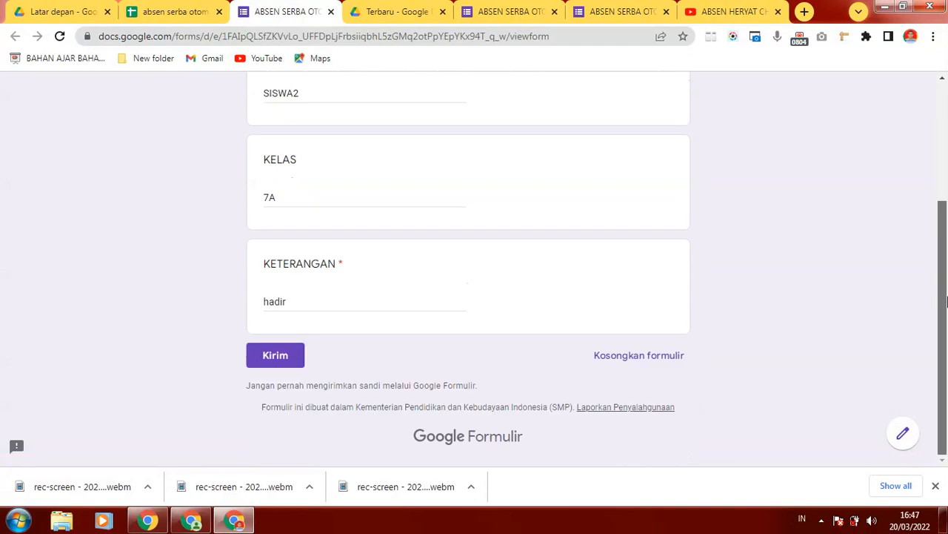
left_click(330, 12)
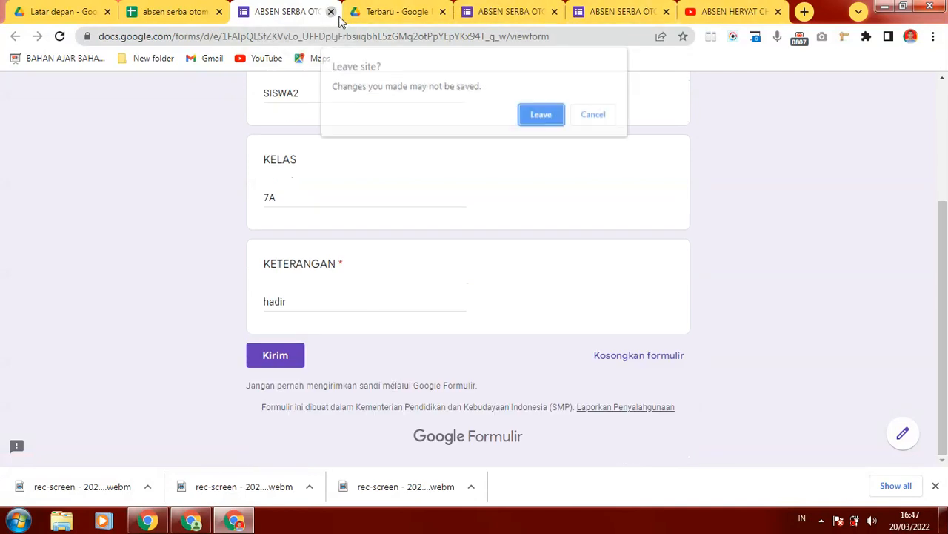
left_click(545, 116)
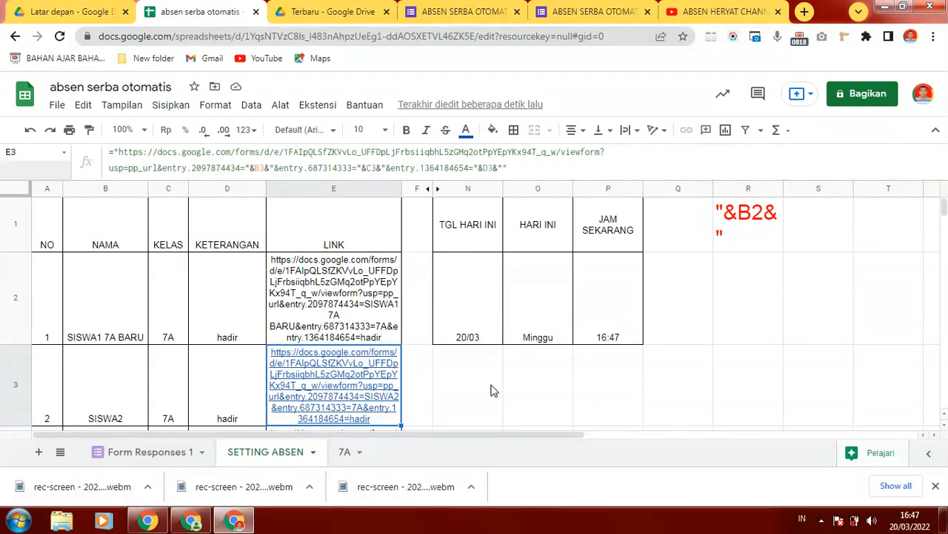
Replace viewform with formResponse in the E2 link formula
mouse_move(343, 393)
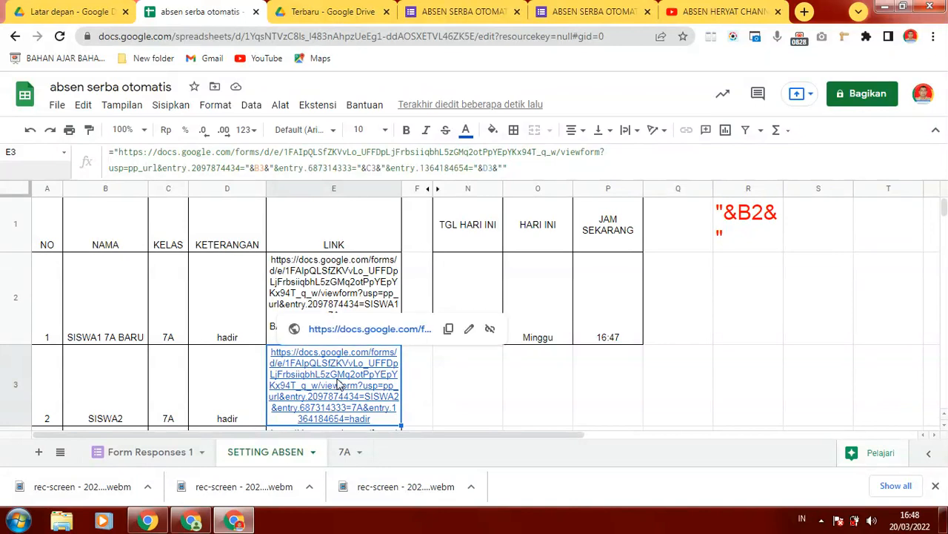
left_click(353, 286)
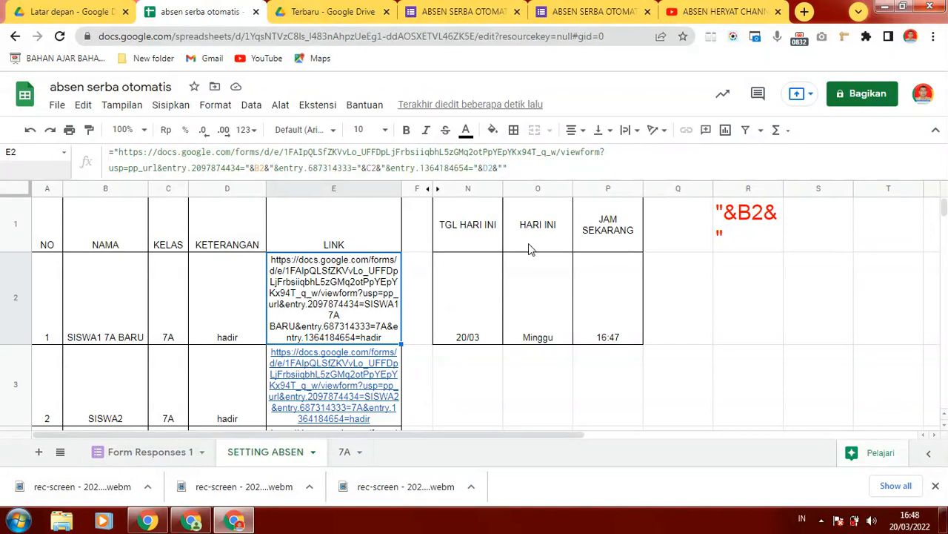
left_click_drag(563, 151, 595, 152)
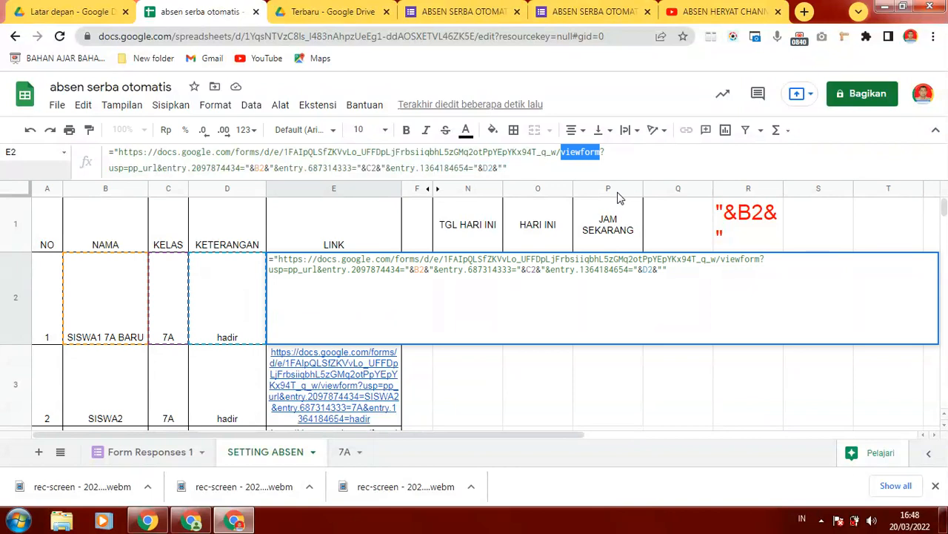
type("form")
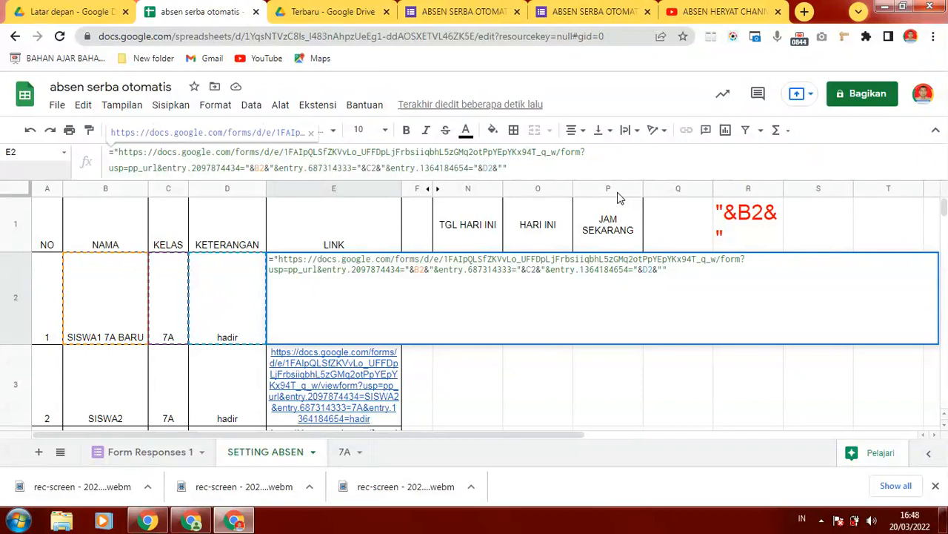
type("Response")
key("Return")
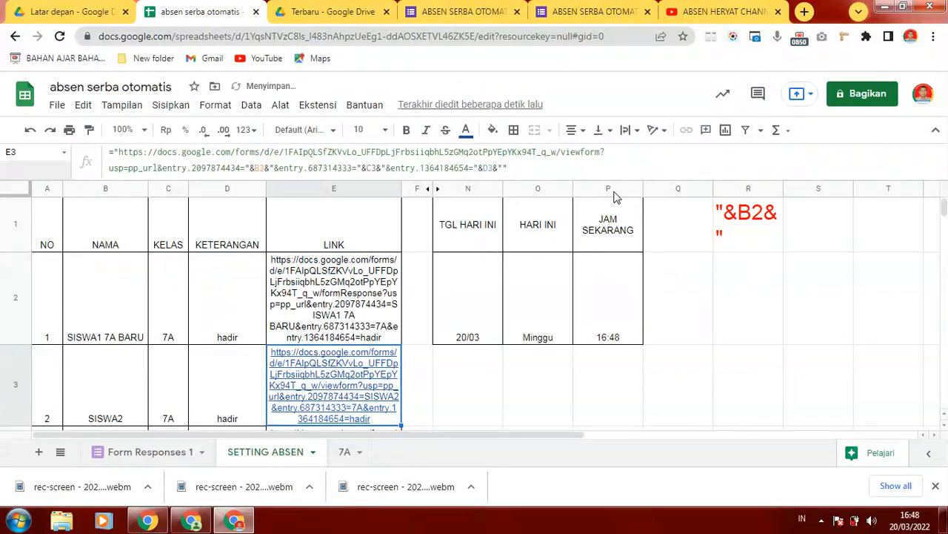
Fill the formResponse formula from E2 into E3, then submit SISWA2's attendance through the E3 link and close the response page
left_click(375, 334)
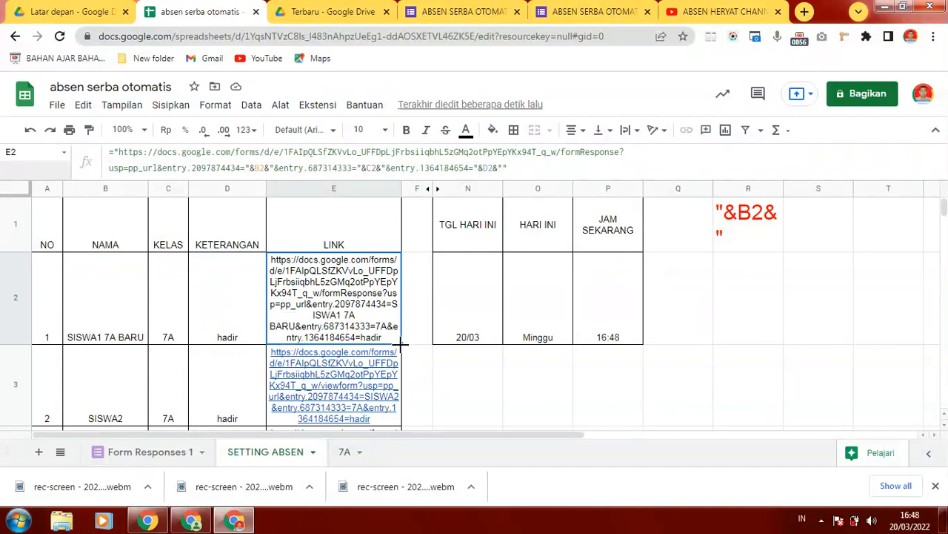
left_click_drag(400, 343, 398, 423)
left_click(353, 363)
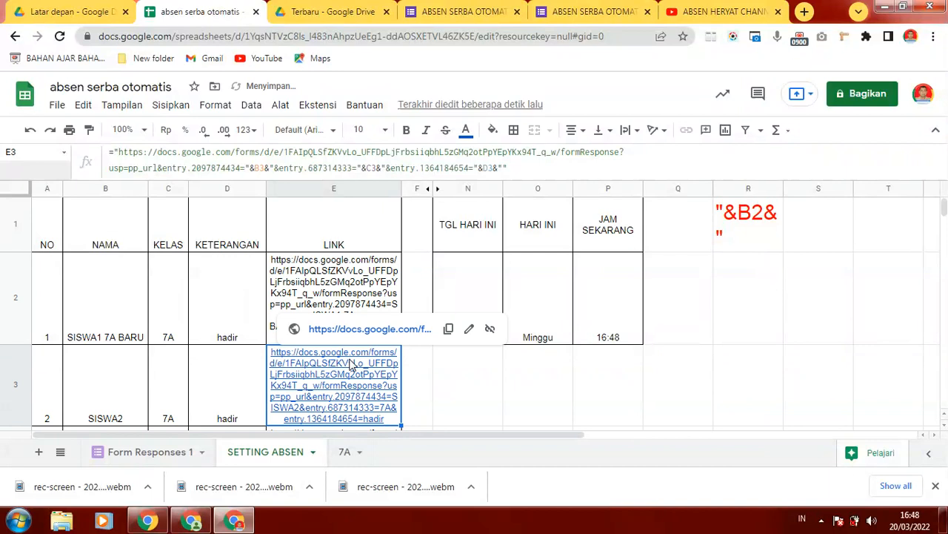
left_click(365, 330)
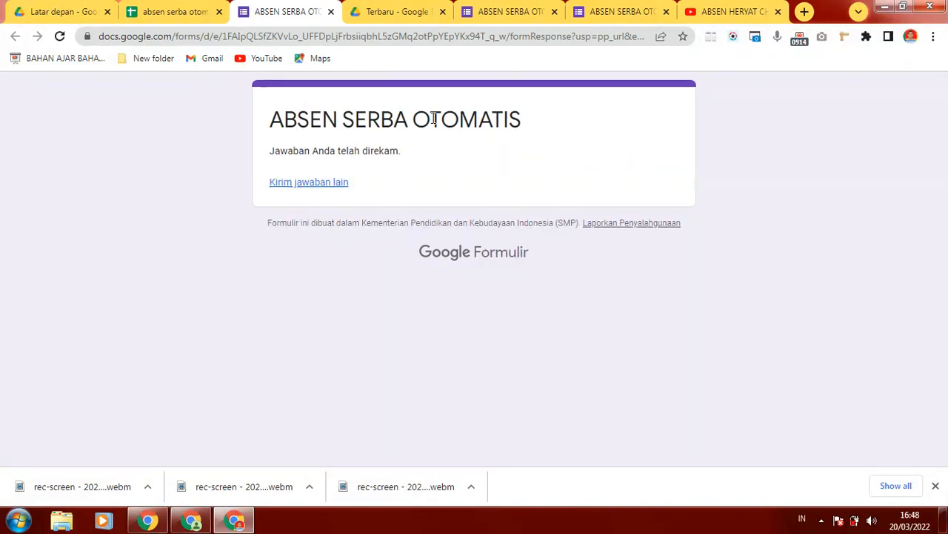
left_click(331, 13)
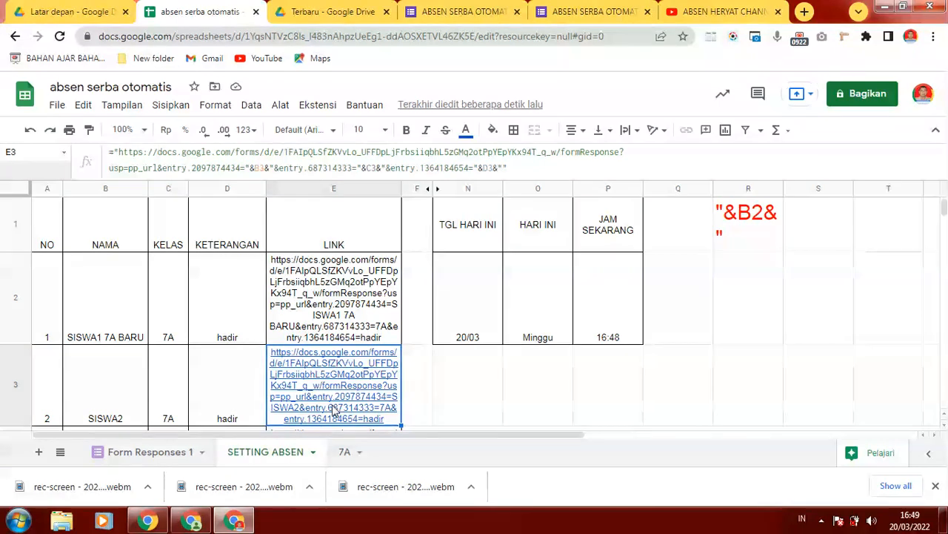
Open SISWA2's E3 attendance link and create a shortcut to its response page named ABSEN SERBA OTOMATIS that opens as a window
mouse_move(347, 376)
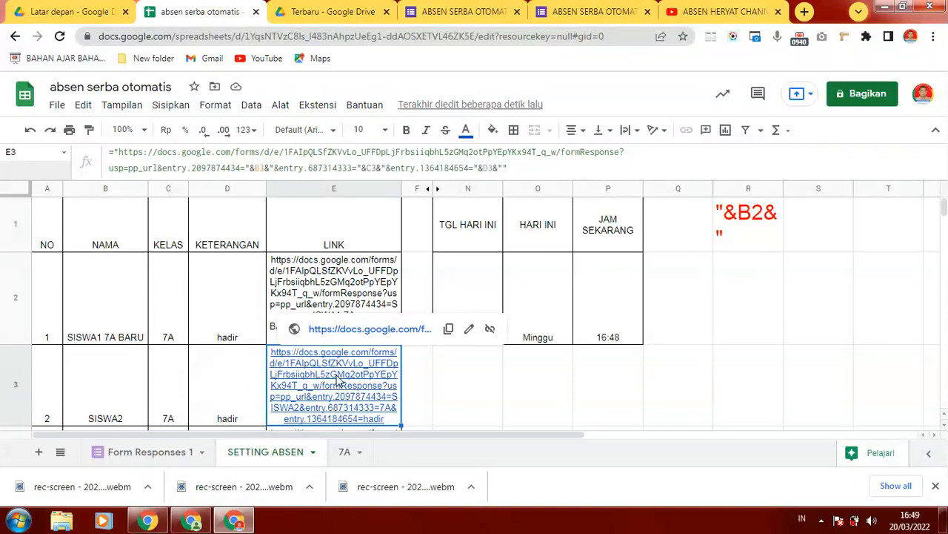
left_click(386, 330)
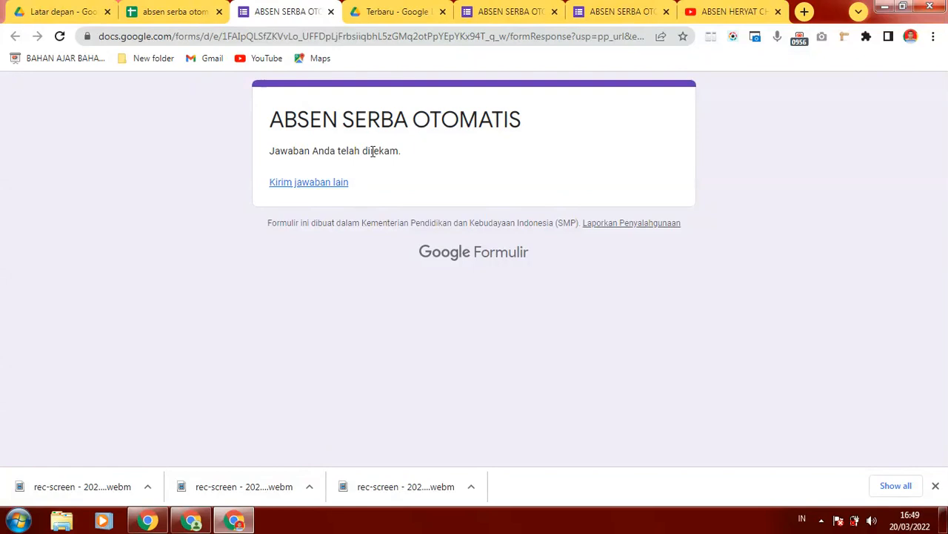
left_click(934, 39)
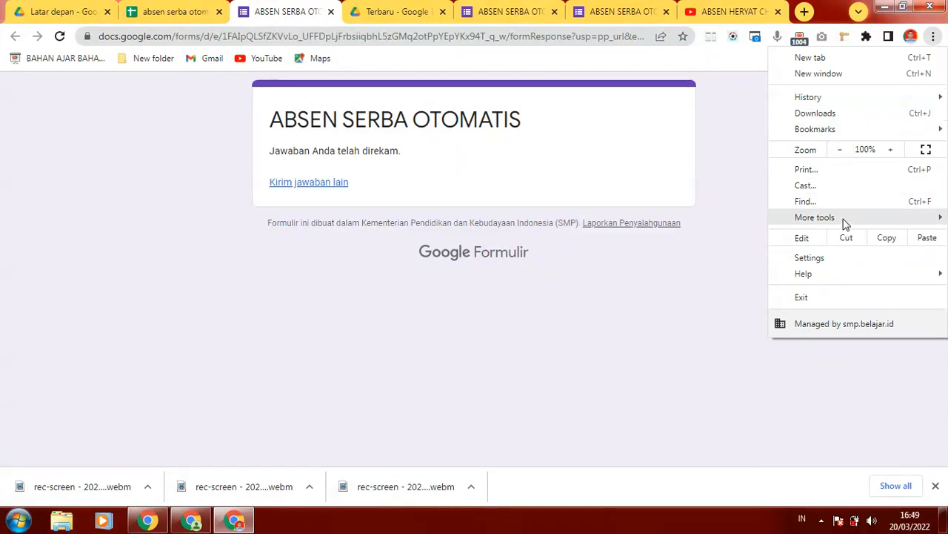
mouse_move(844, 220)
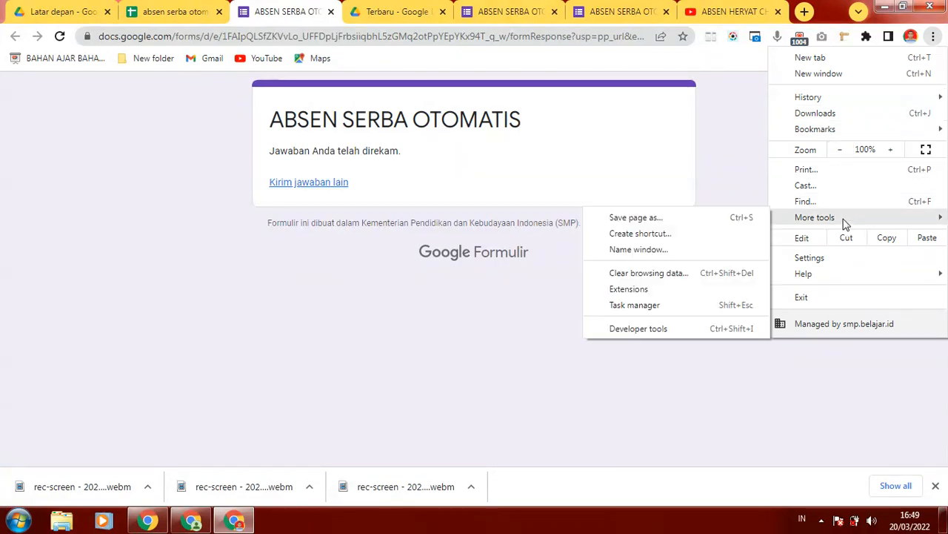
left_click(640, 234)
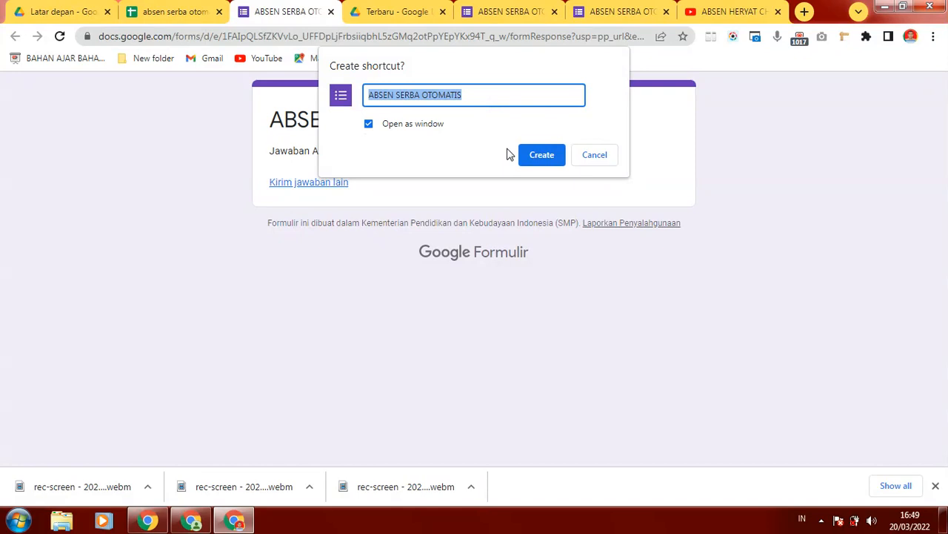
left_click(536, 156)
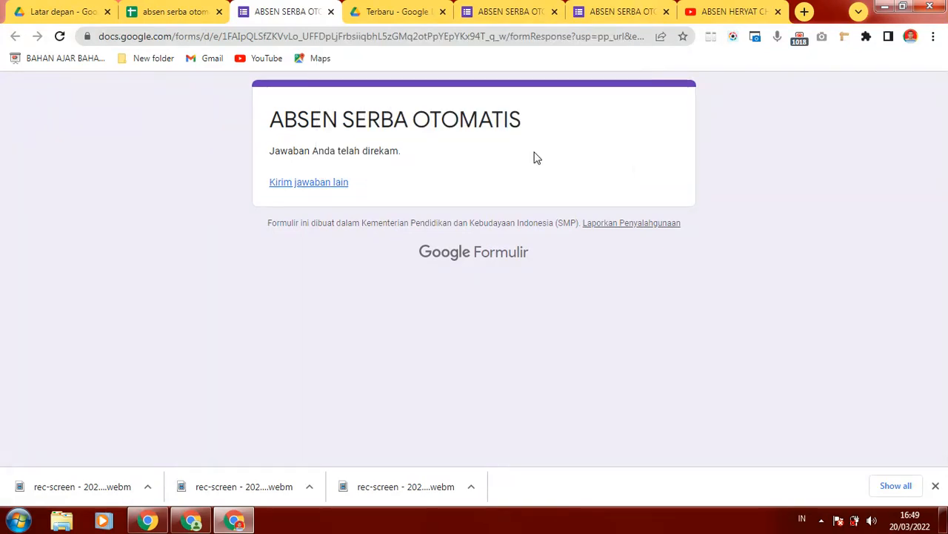
Clear the open windows from the desktop, test the ABSEN SERBA OTOMATIS desktop shortcut, and close the response window it opens
left_click(885, 9)
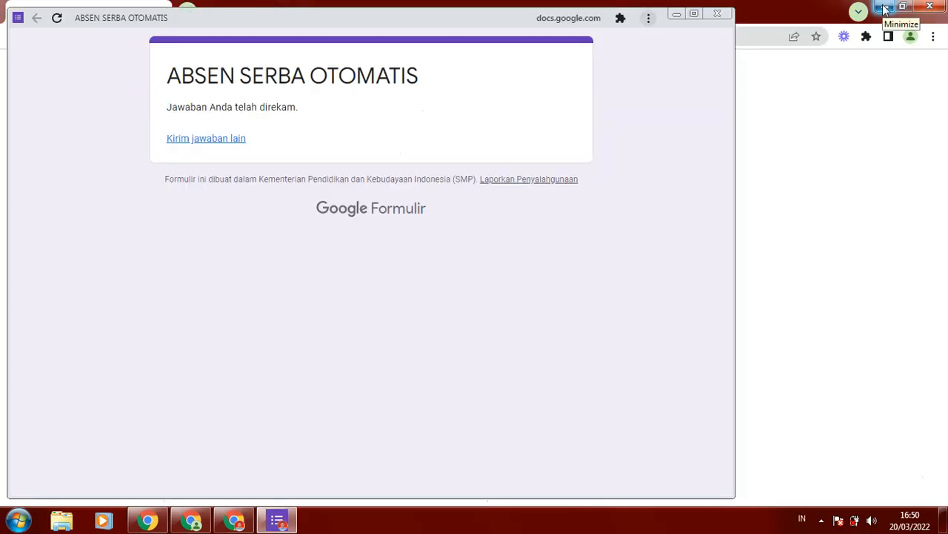
left_click(885, 9)
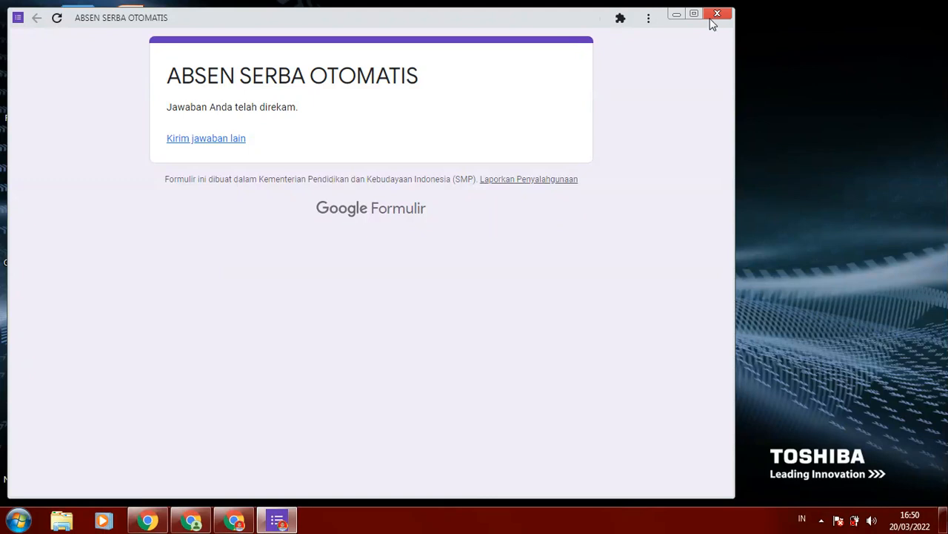
left_click(717, 14)
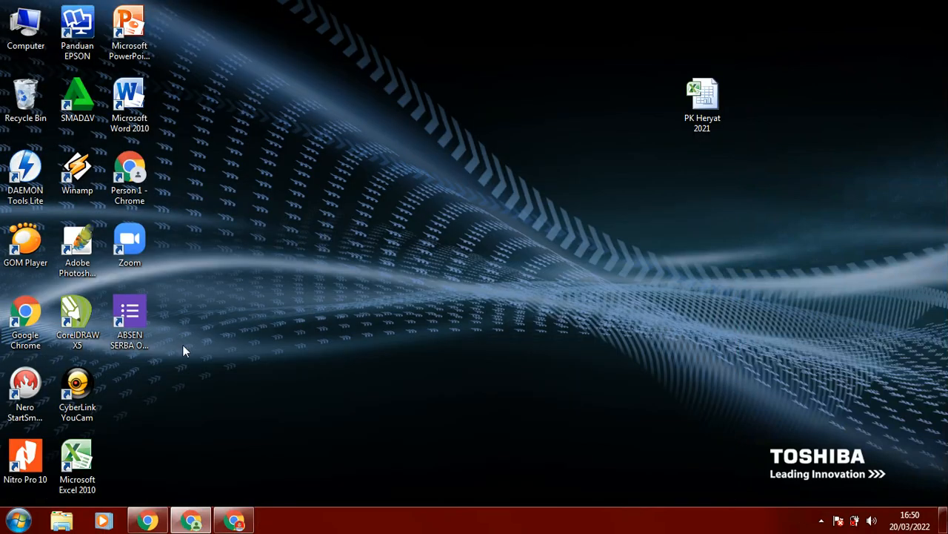
left_click(132, 318)
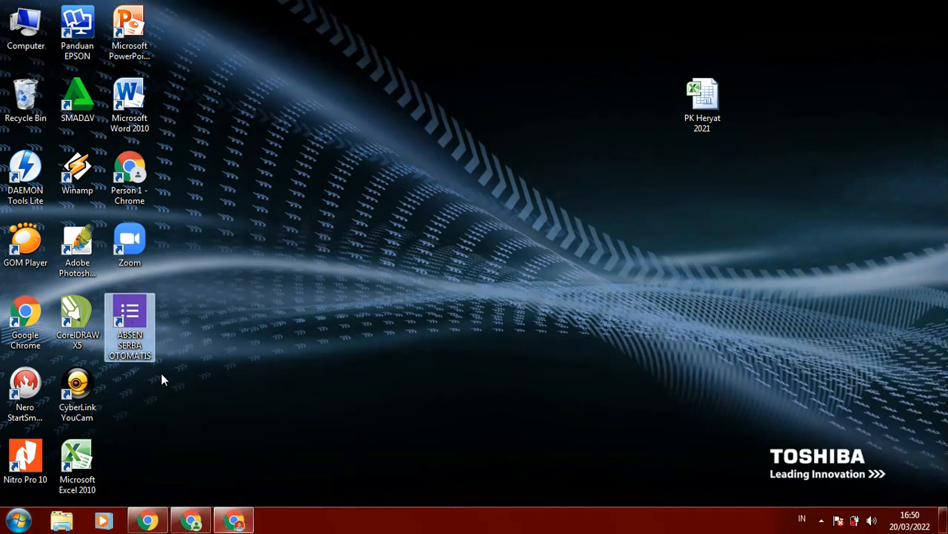
left_click(135, 320)
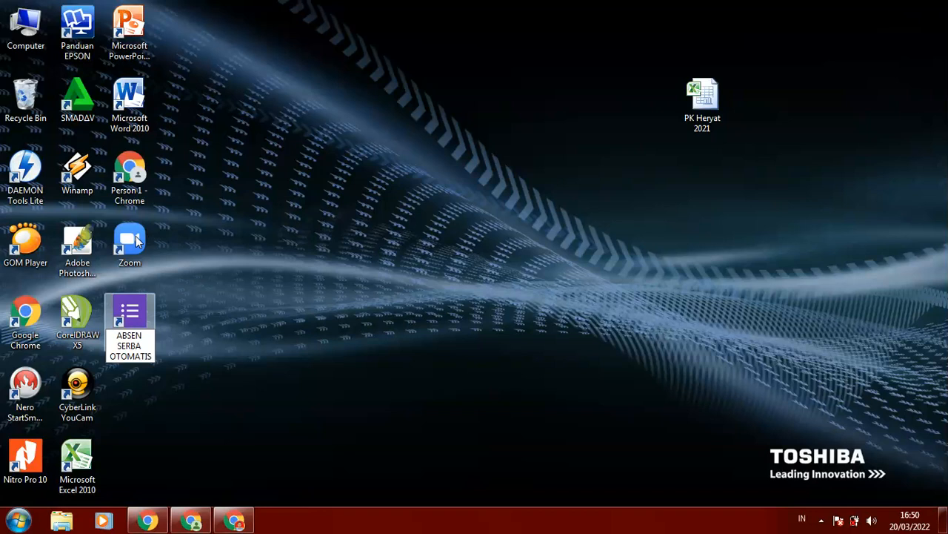
left_click(130, 183)
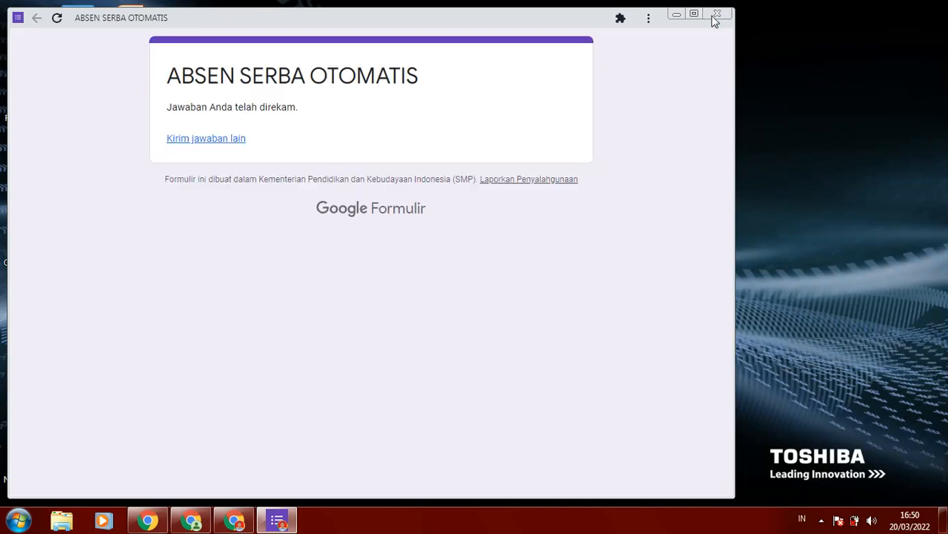
left_click(716, 15)
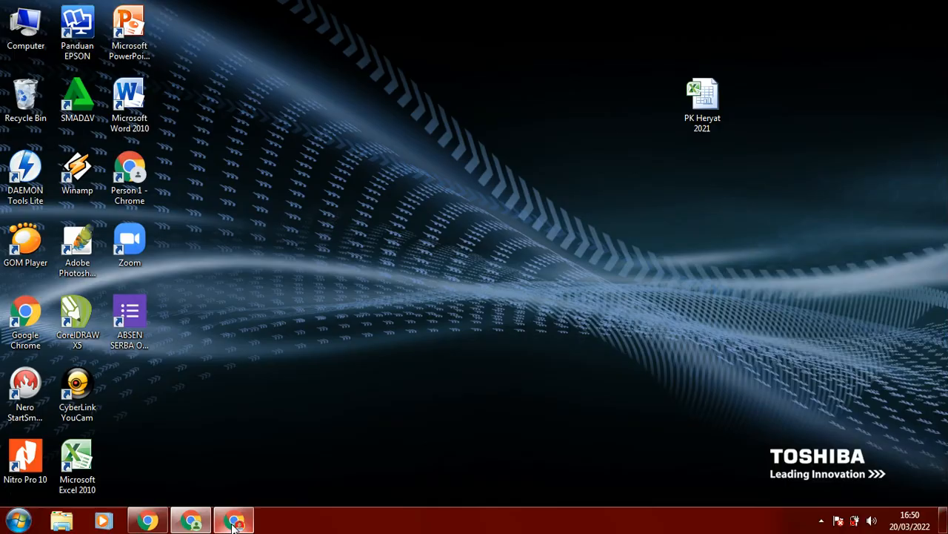
left_click(235, 523)
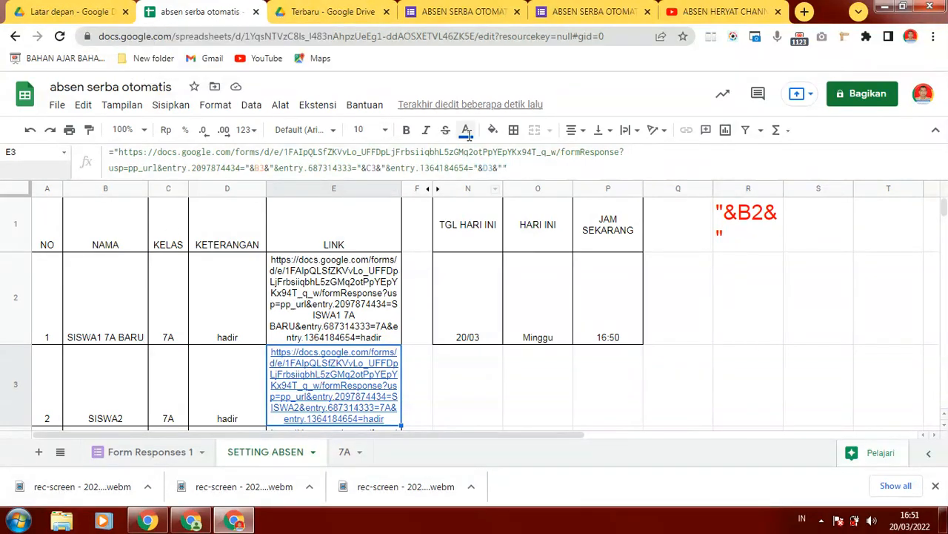
left_click(315, 15)
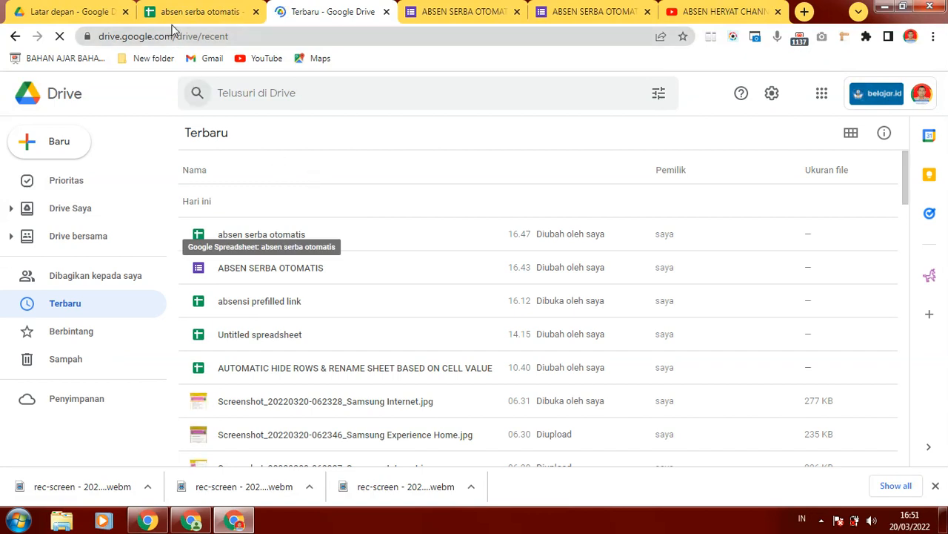
left_click(94, 9)
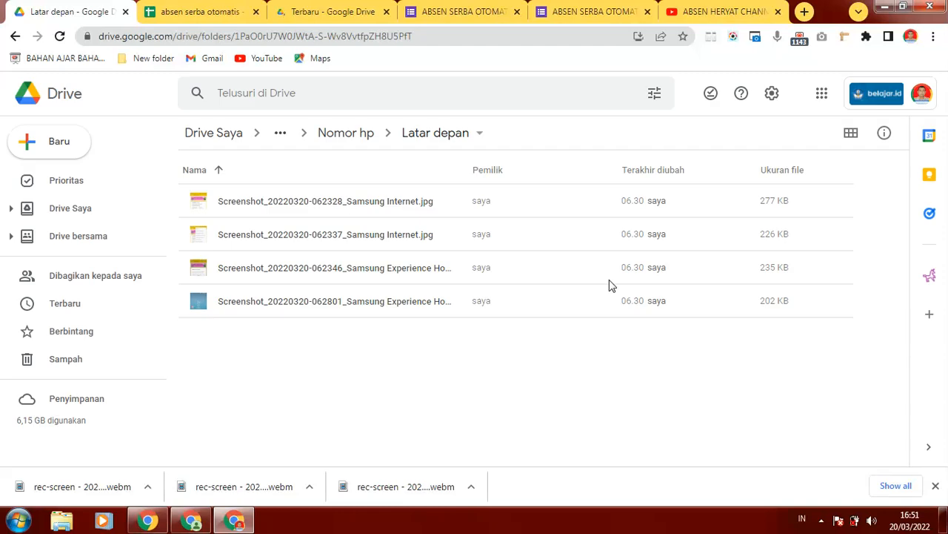
left_click(385, 203)
double_click(384, 201)
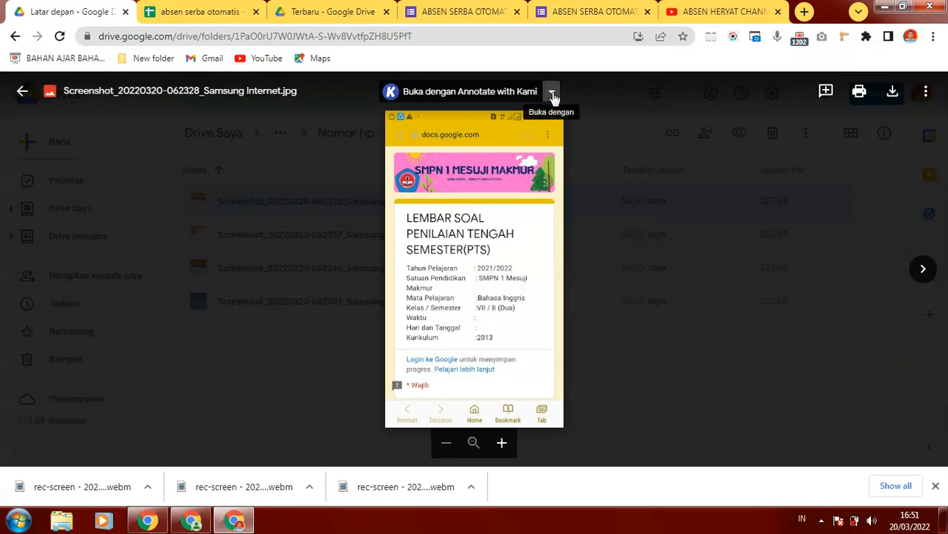
left_click(553, 94)
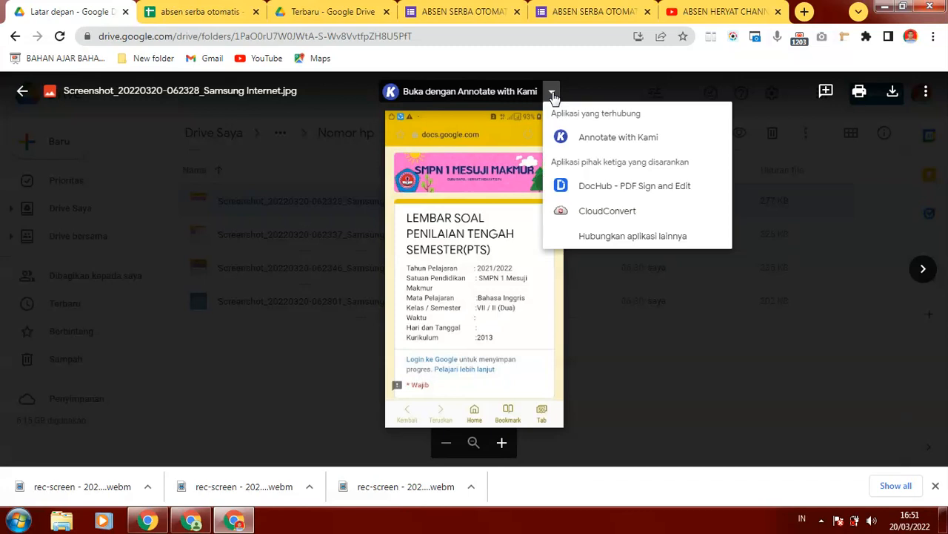
left_click(692, 314)
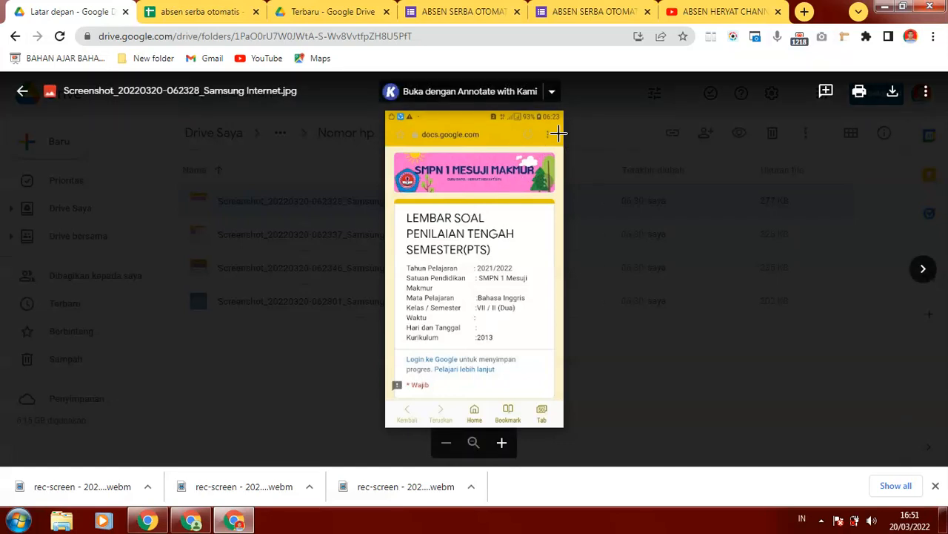
View the remaining three phone screenshots on adding a form to the home screen, and close the Latar depan and YouTube tabs
left_click(924, 270)
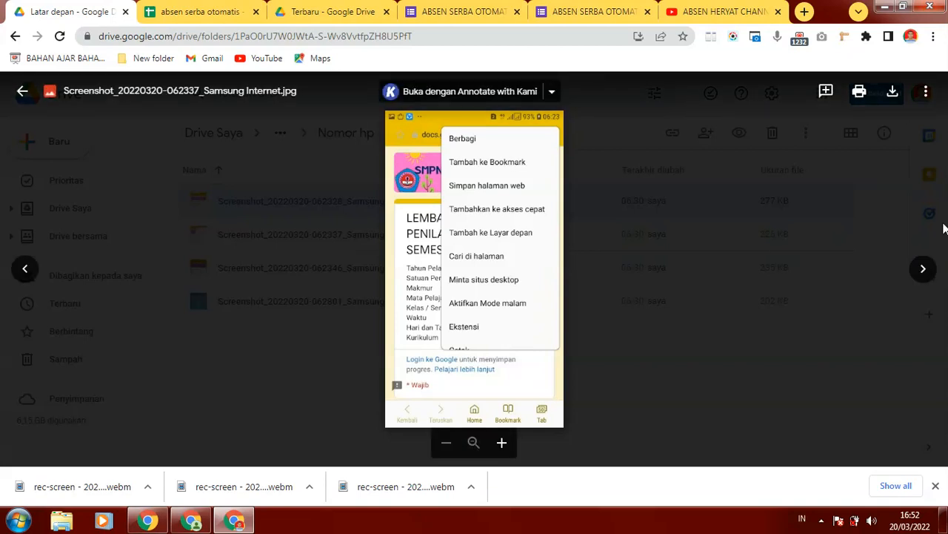
left_click(924, 269)
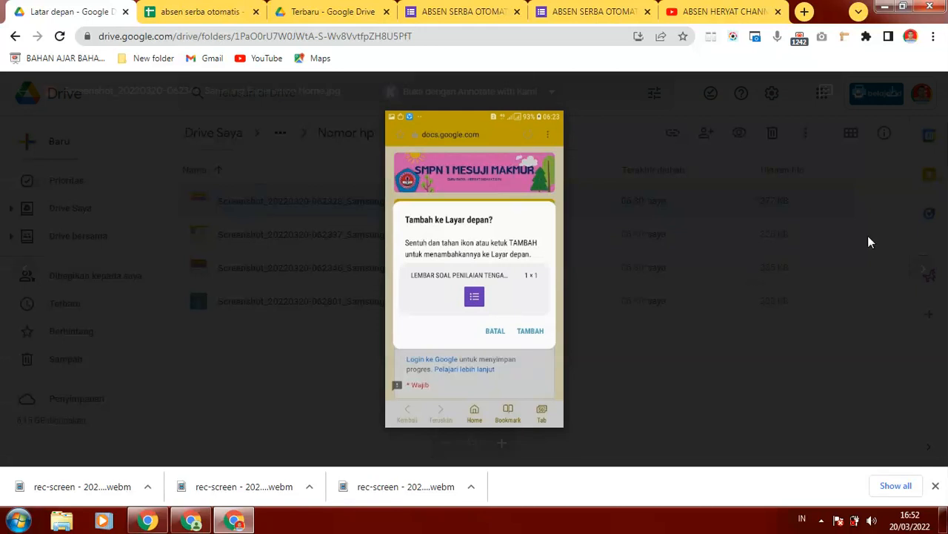
left_click(924, 271)
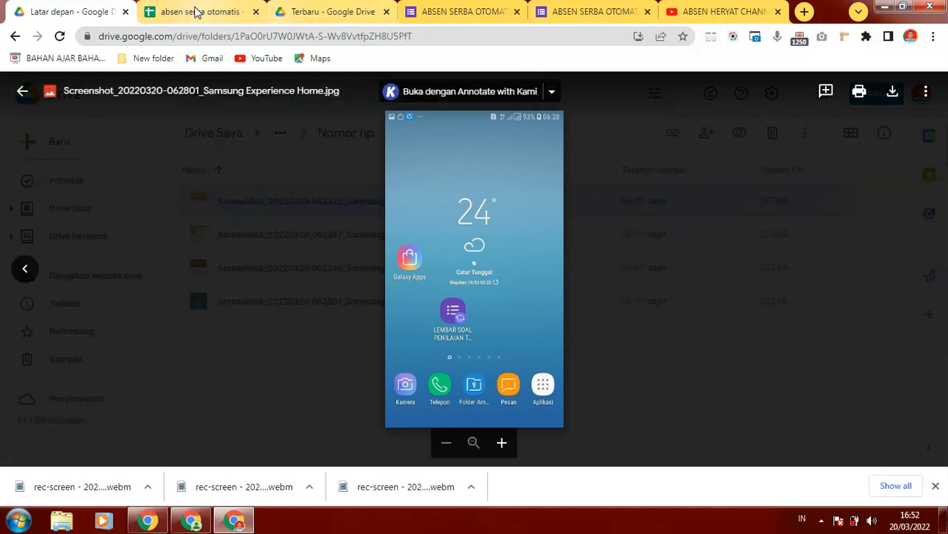
left_click(126, 13)
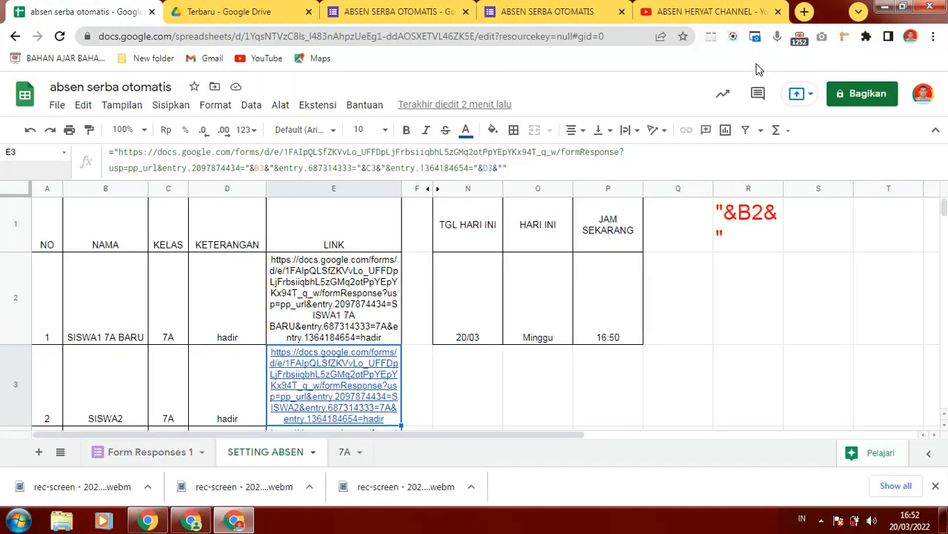
left_click(779, 12)
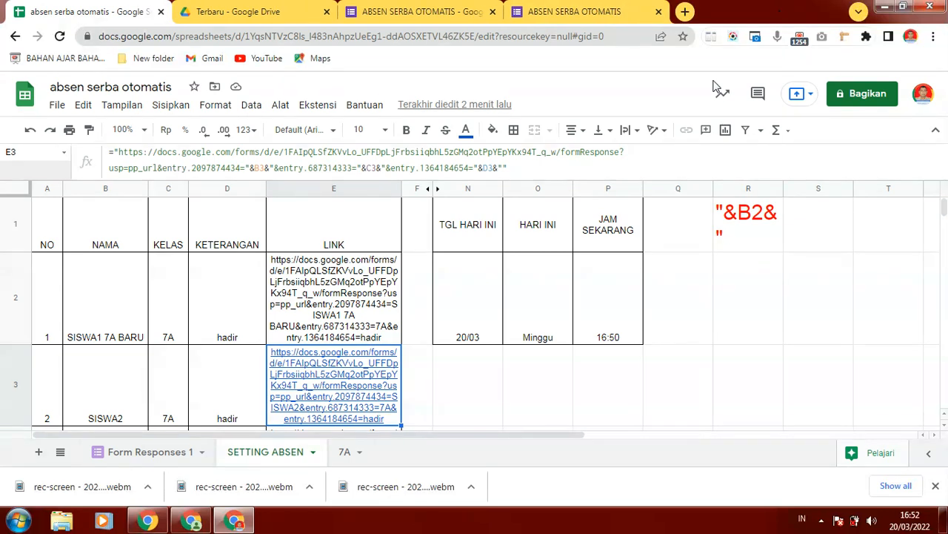
left_click(706, 287)
left_click(760, 289)
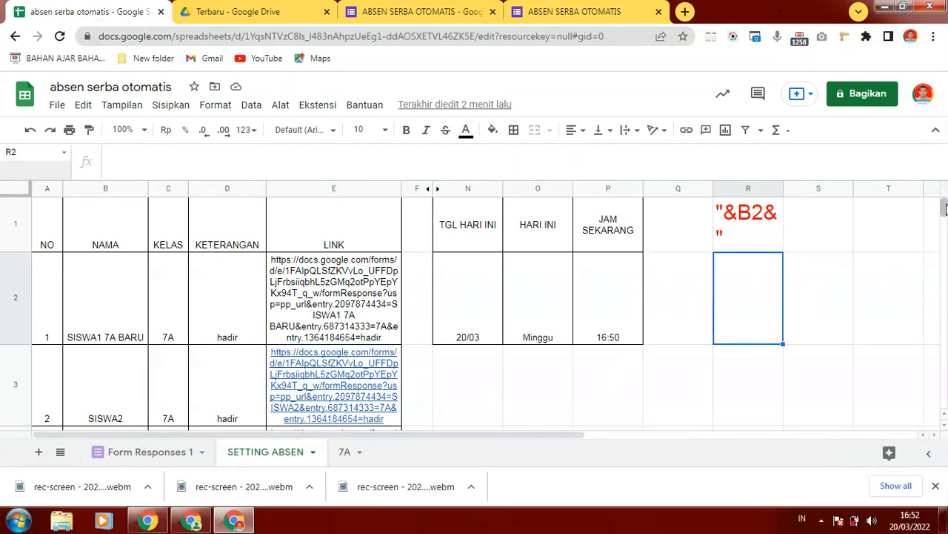
left_click_drag(946, 209, 947, 196)
mouse_move(945, 210)
left_mouse_down()
mouse_move(945, 218)
mouse_move(946, 204)
left_mouse_up()
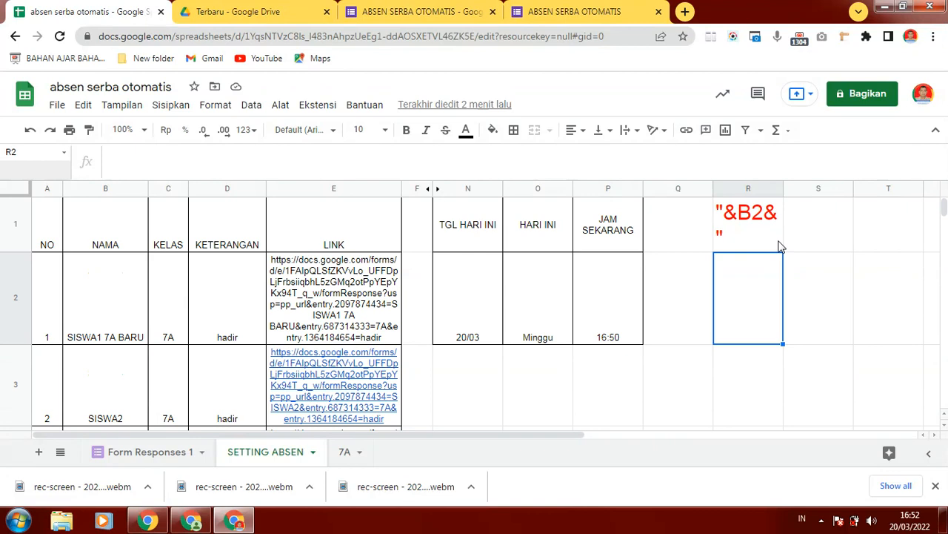
left_click(828, 226)
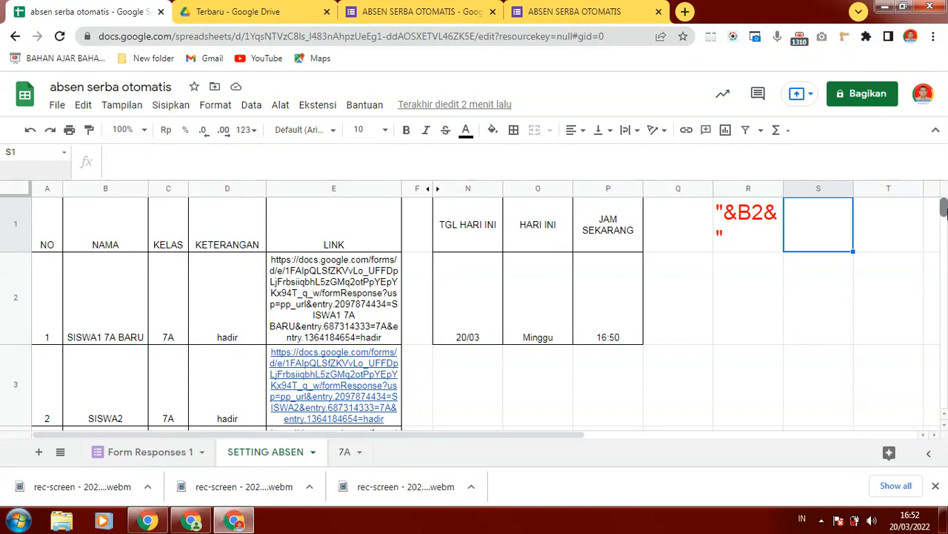
left_click_drag(947, 213, 947, 192)
Check whether the LINK formulas in E3, E5 and E4 use viewform or formResponse, leaving them unedited
mouse_move(375, 381)
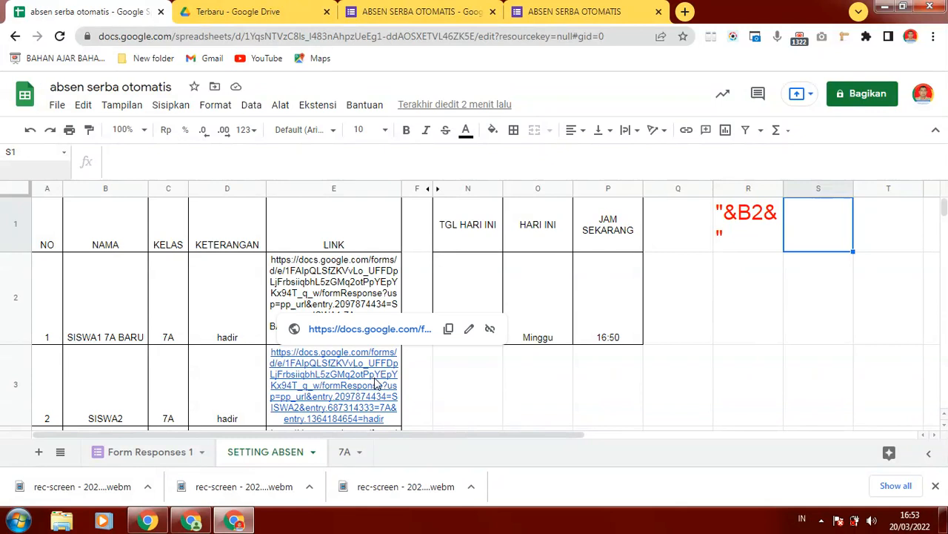
left_click(376, 383)
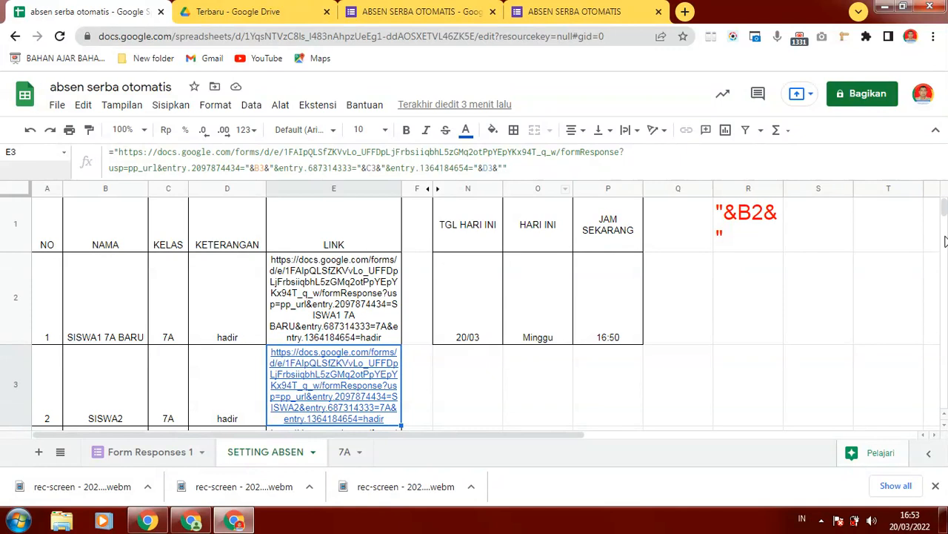
left_click(944, 424)
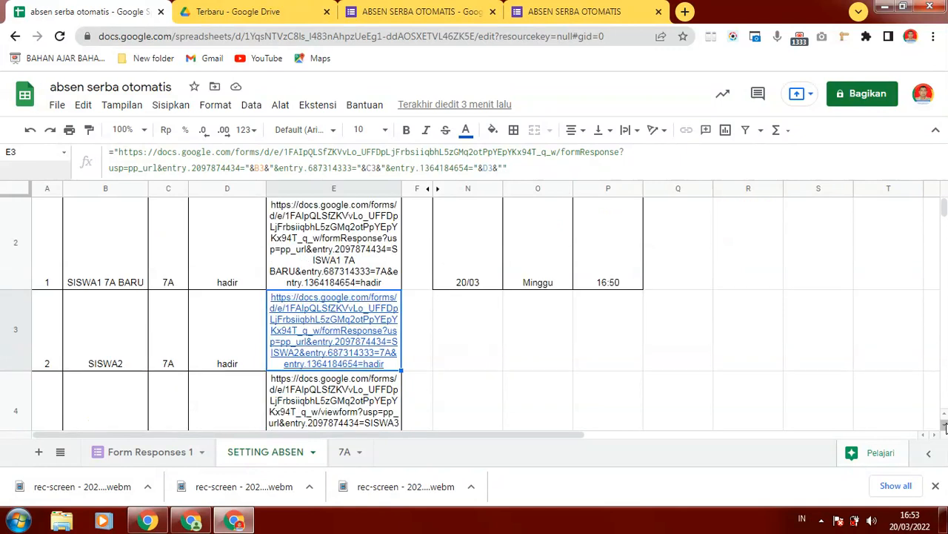
left_click(944, 424)
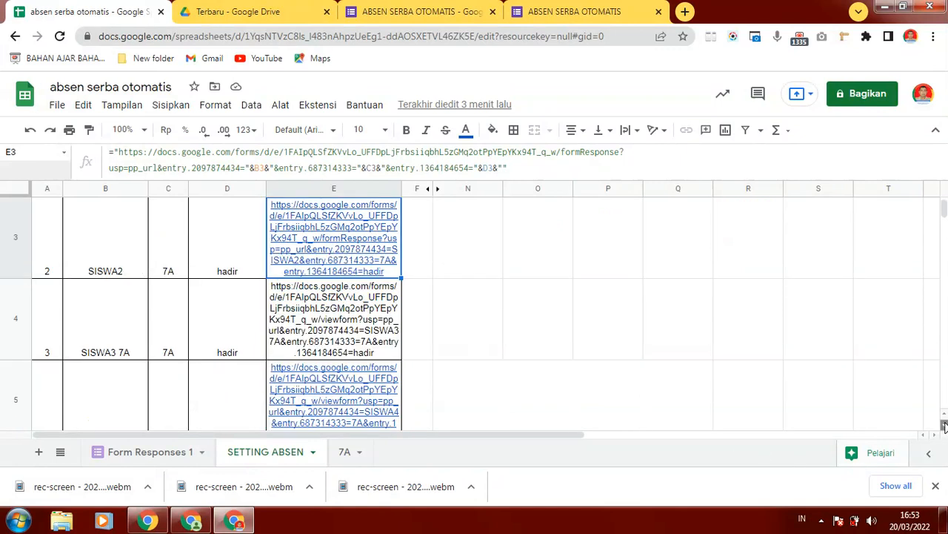
left_click(945, 424)
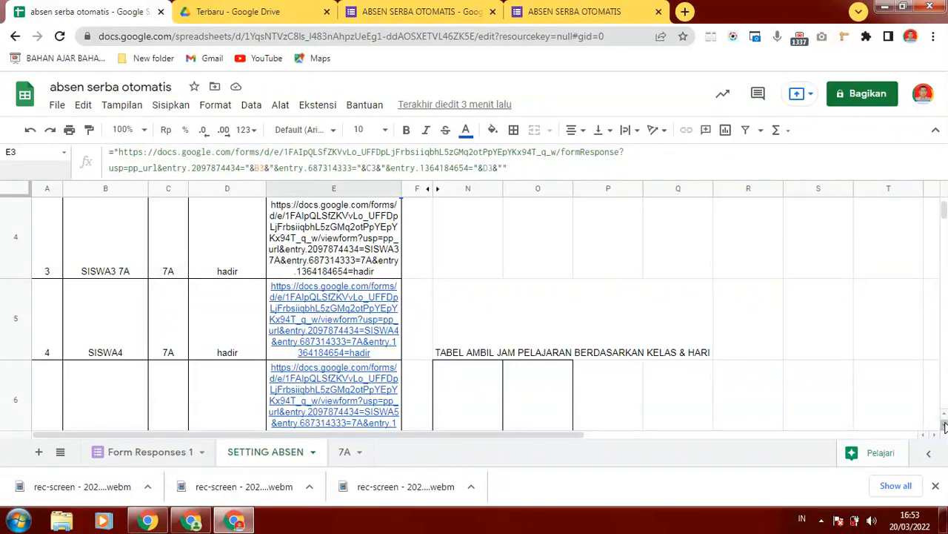
left_click(378, 320)
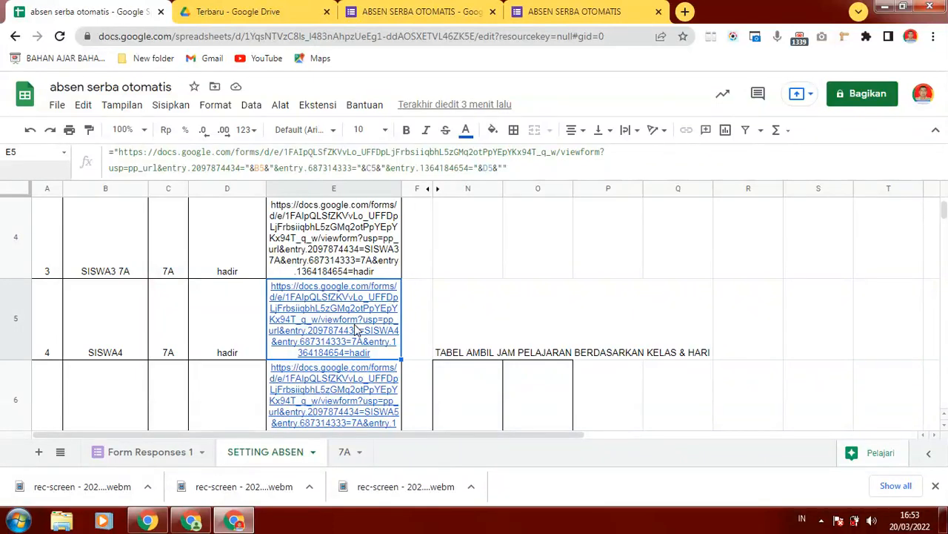
left_click(566, 153)
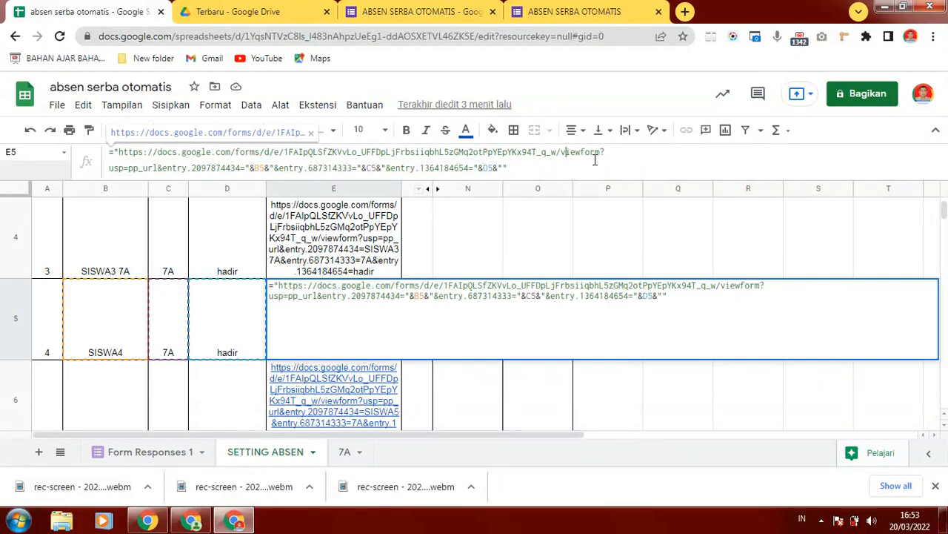
left_click(359, 249)
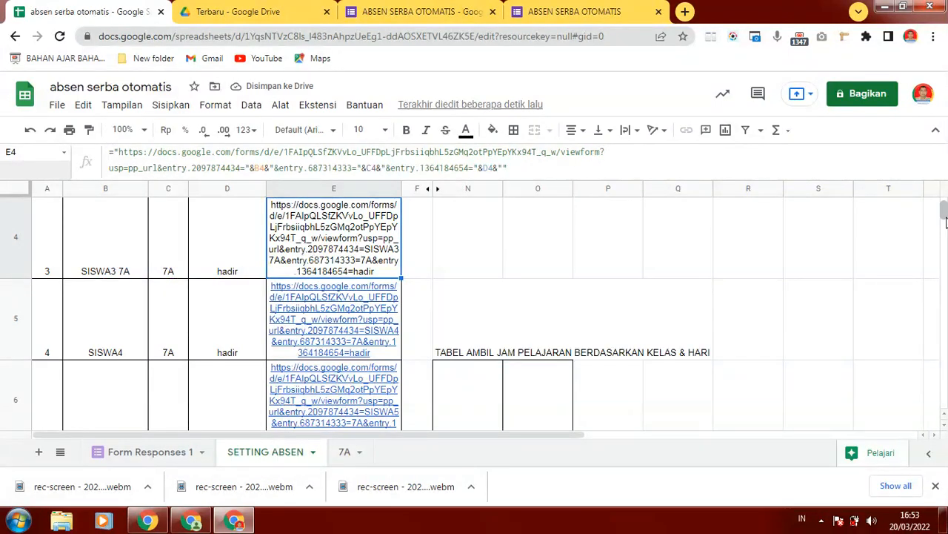
Inspect the LINK formula in E3 for the formResponse part of the URL, leaving it unedited
scroll(945, 223, "up", 3)
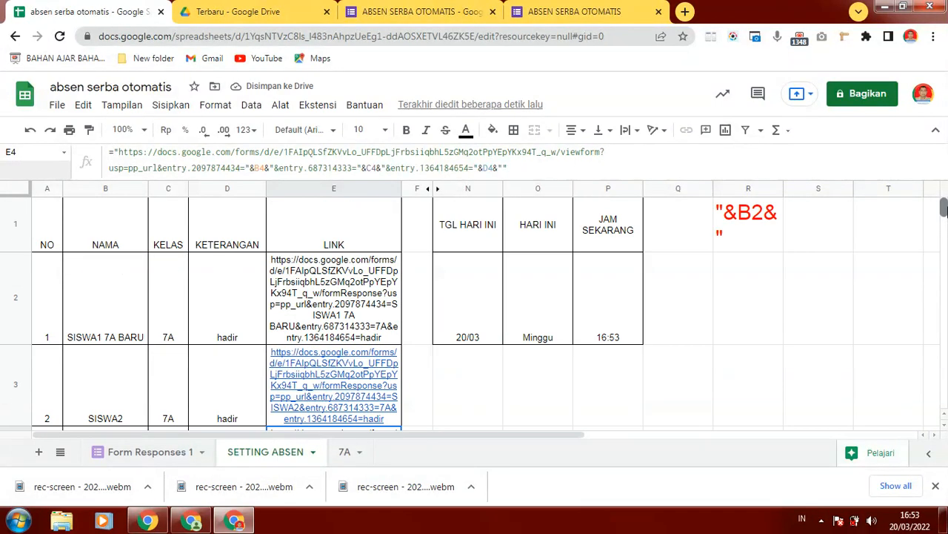
left_click(338, 377)
left_click(592, 159)
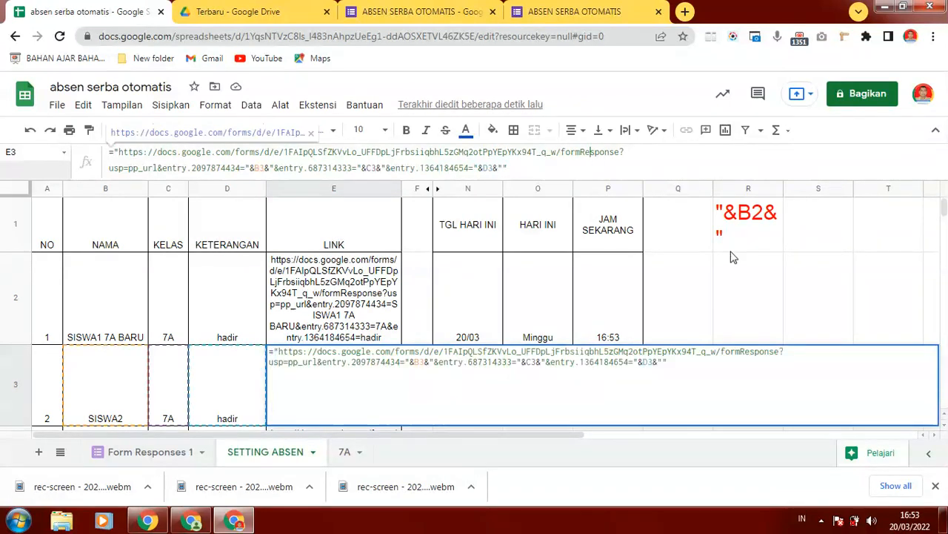
left_click(871, 252)
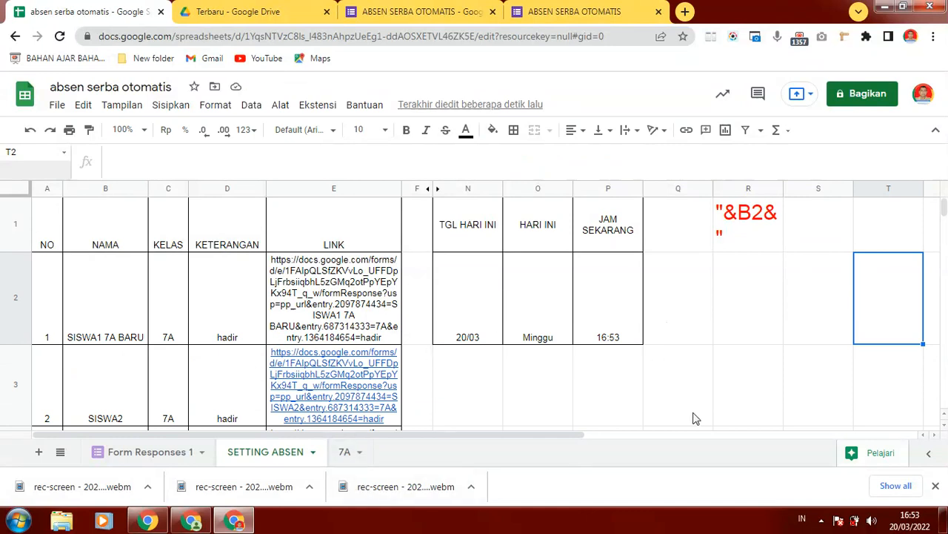
left_click(840, 213)
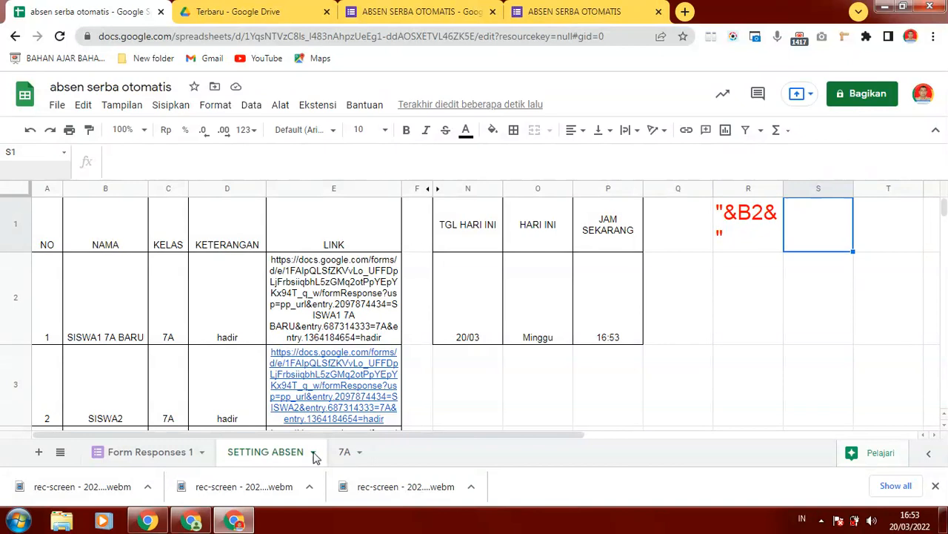
Set the text wrapping of the LINK column E to overflow instead of wrap
left_click_drag(944, 209, 947, 186)
left_click(307, 189)
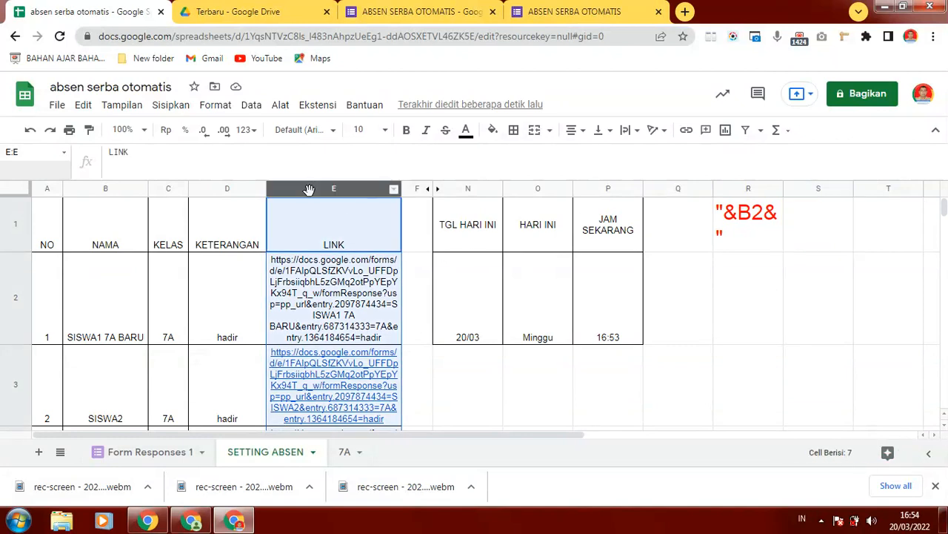
left_click(631, 130)
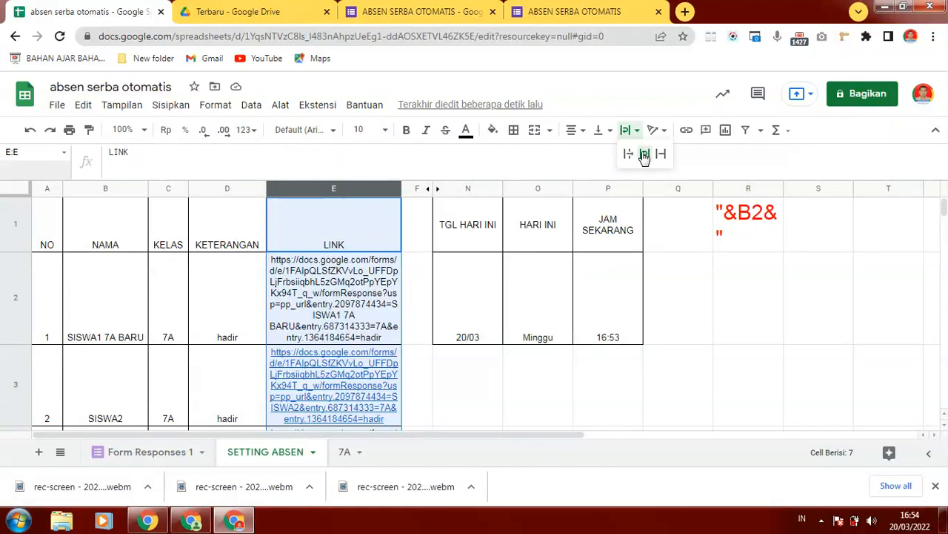
left_click(641, 154)
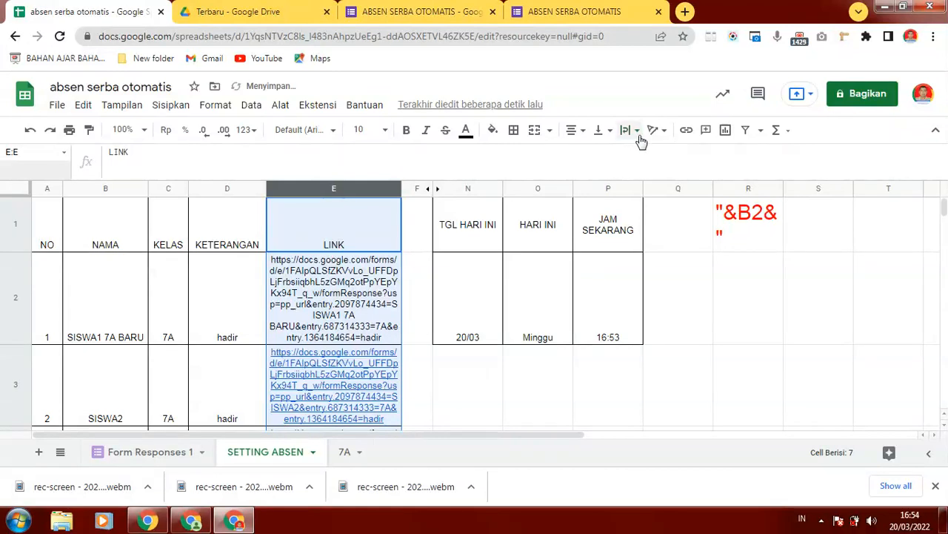
left_click(635, 132)
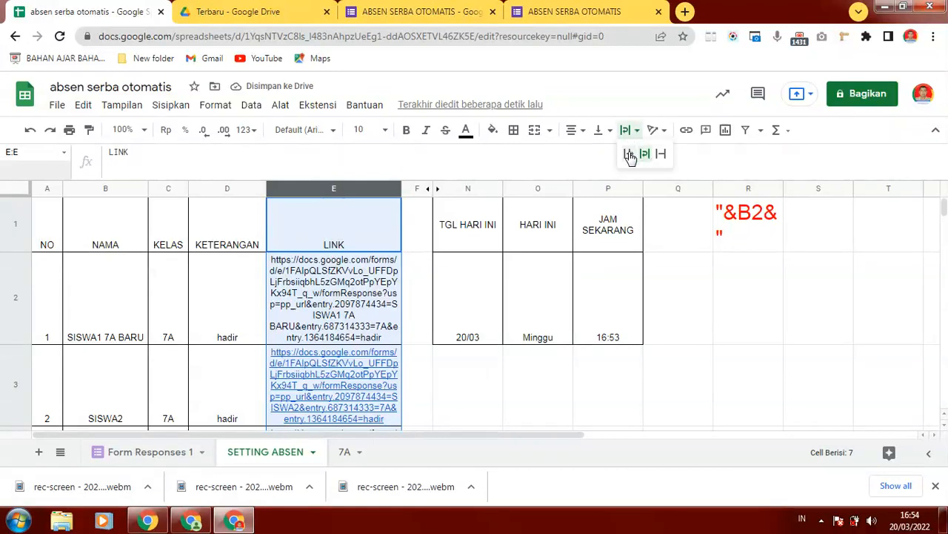
left_click(628, 153)
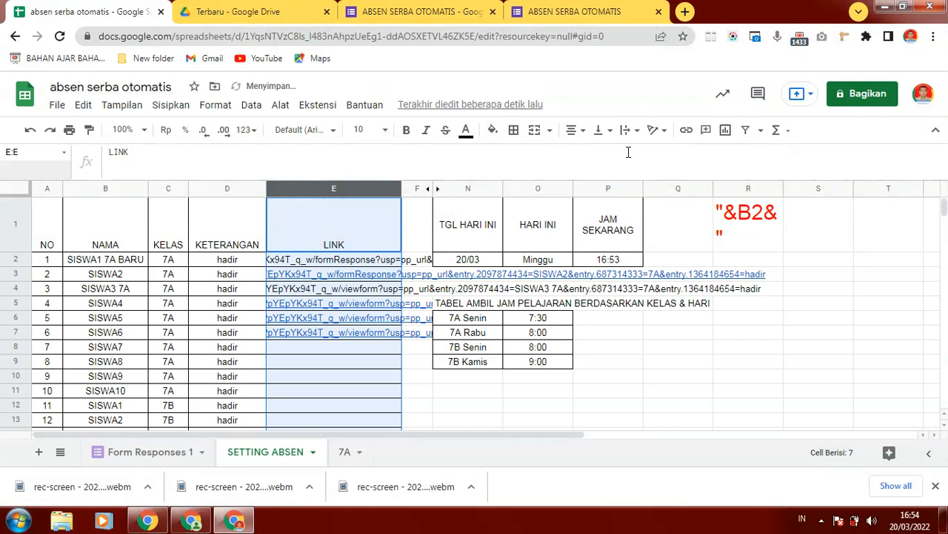
left_click(477, 363)
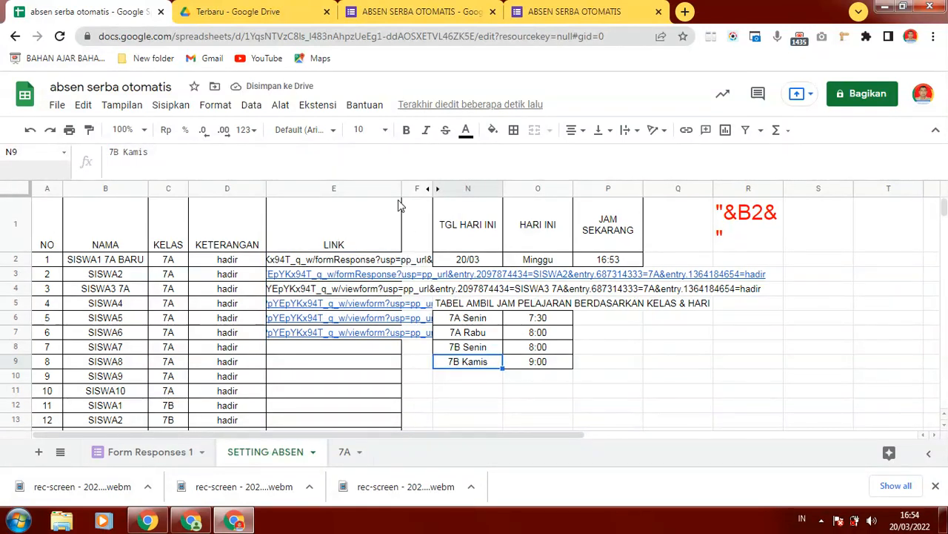
left_click(416, 189)
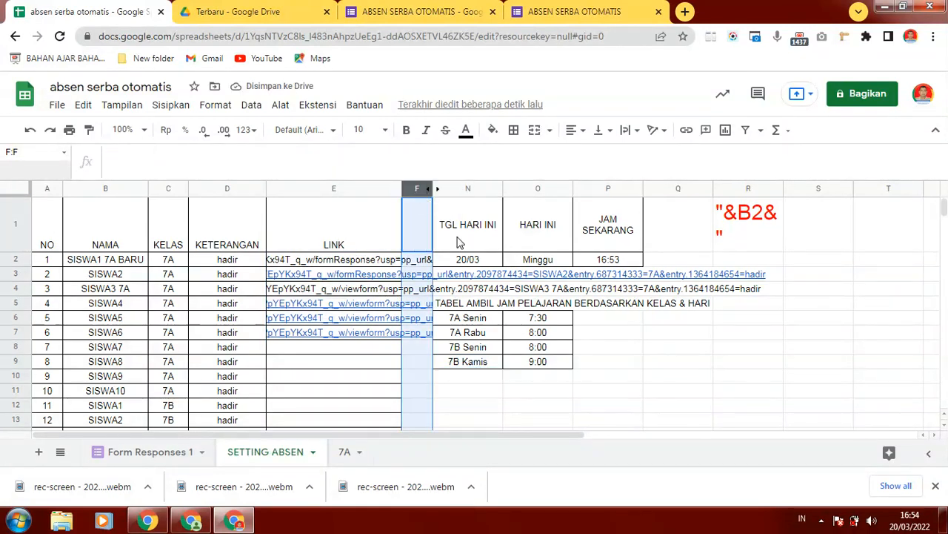
left_click(535, 378)
left_click(346, 277)
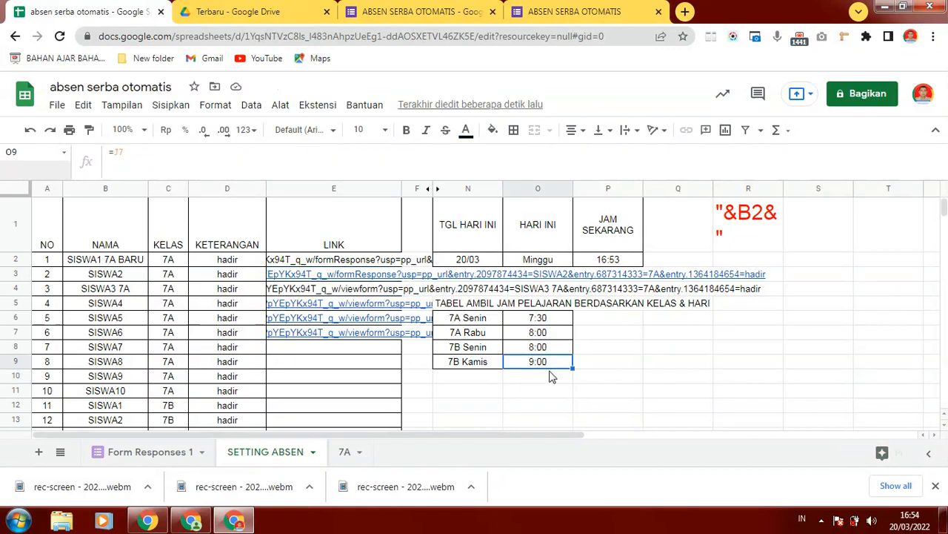
left_click(346, 188)
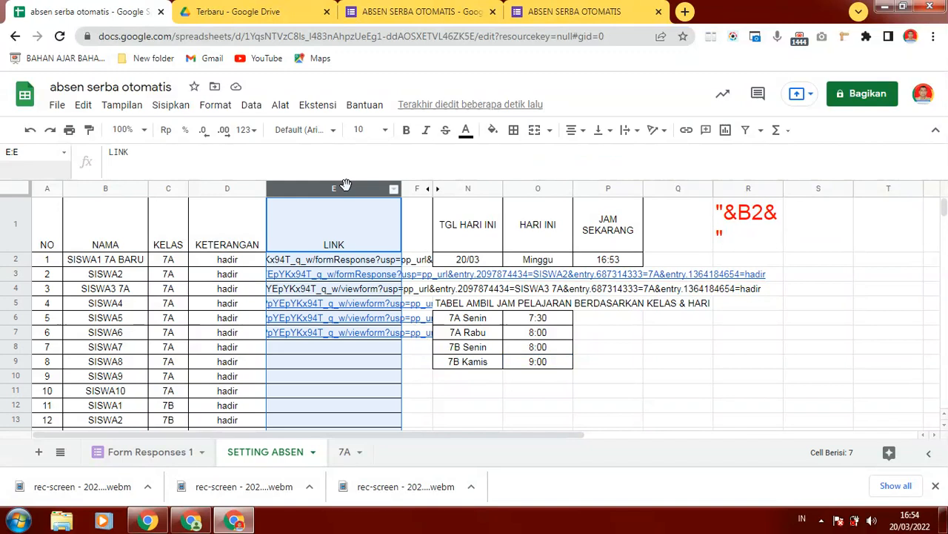
Enter v in each of the cells F2 to F7 beside the filled LINK cells to stop their text overflowing
left_click(429, 274)
type("v")
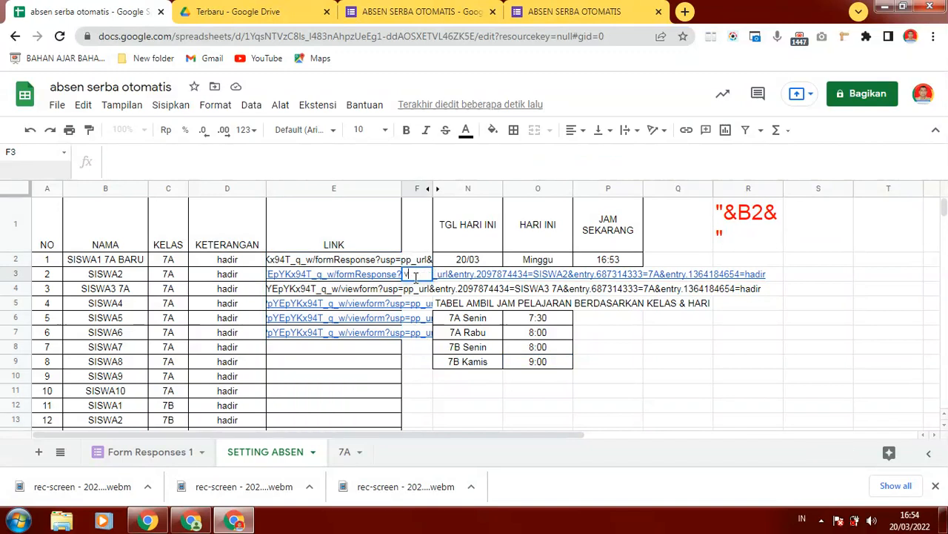
key("Return")
type("v")
key("Return")
type("v")
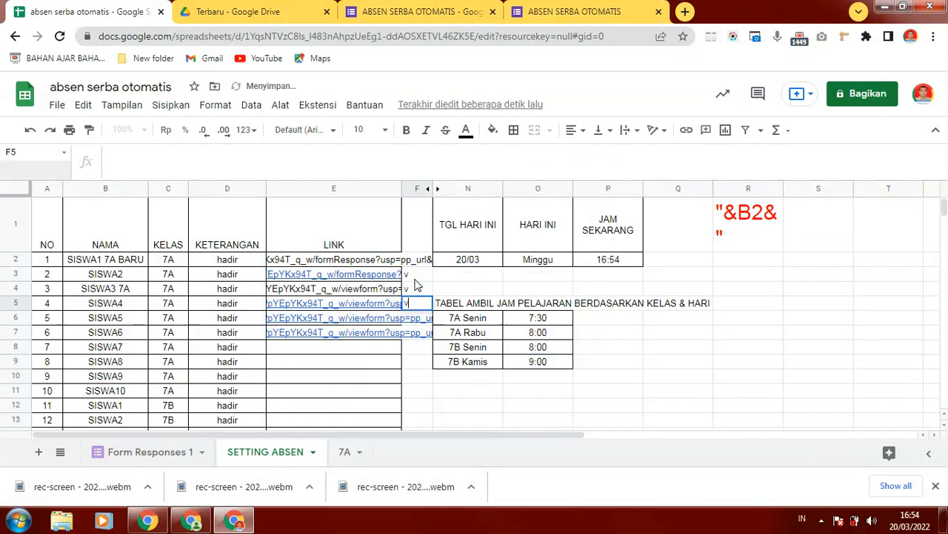
key("Return")
type("v")
key("Return")
type("v")
key("Return")
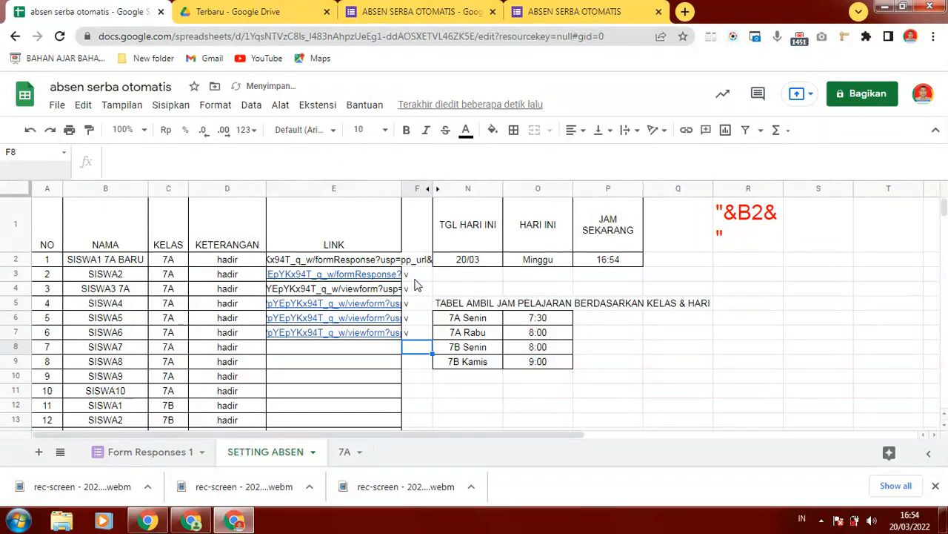
left_click(416, 261)
type("v")
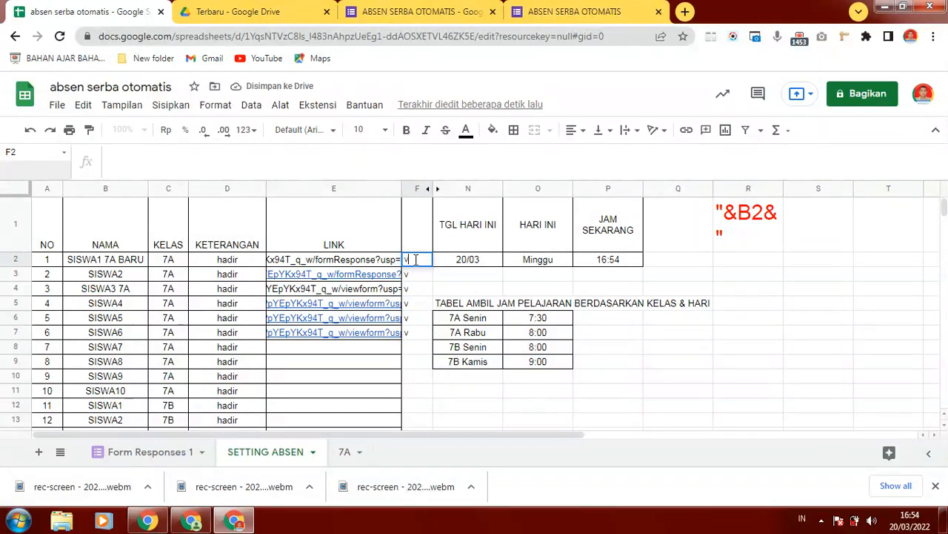
key("Return")
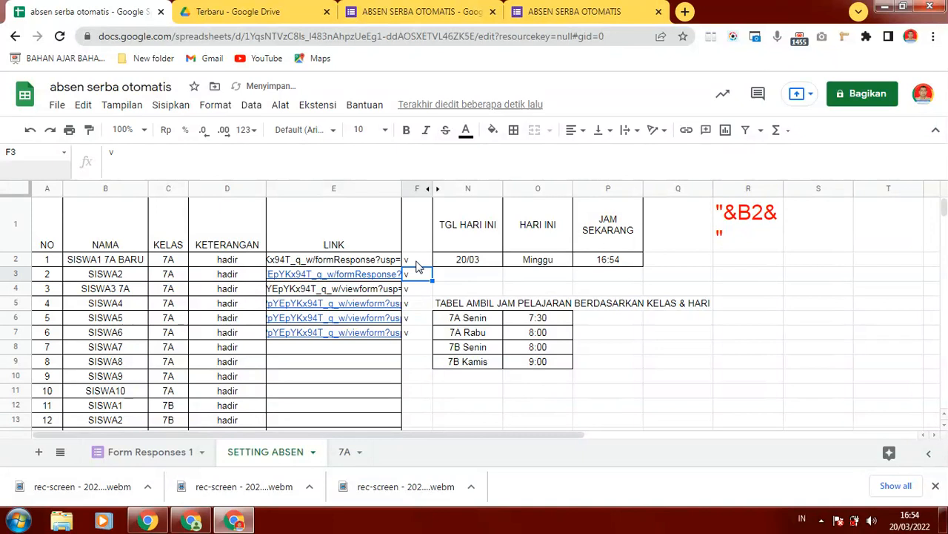
Hide the v marks in F2:F7 by setting their text colour to white
left_click(417, 264)
left_click(415, 335, "shift")
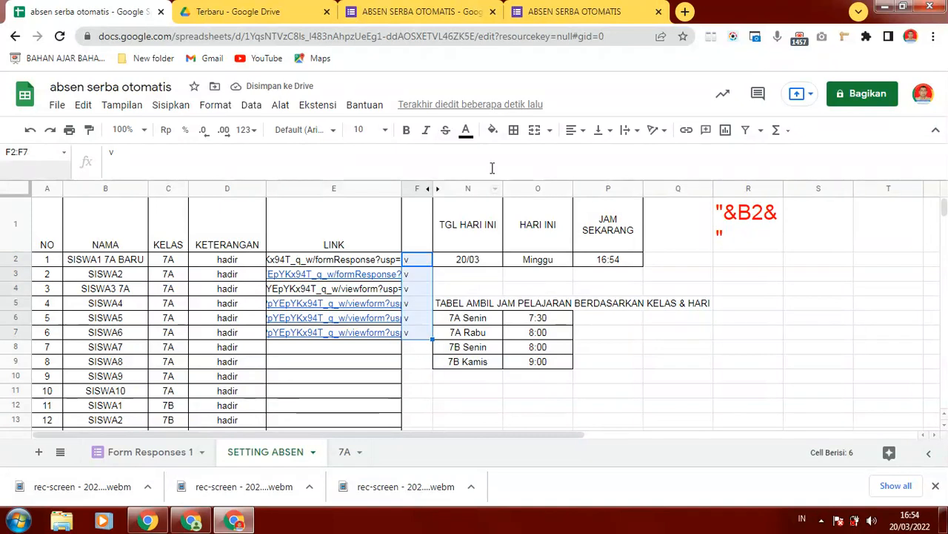
left_click(467, 137)
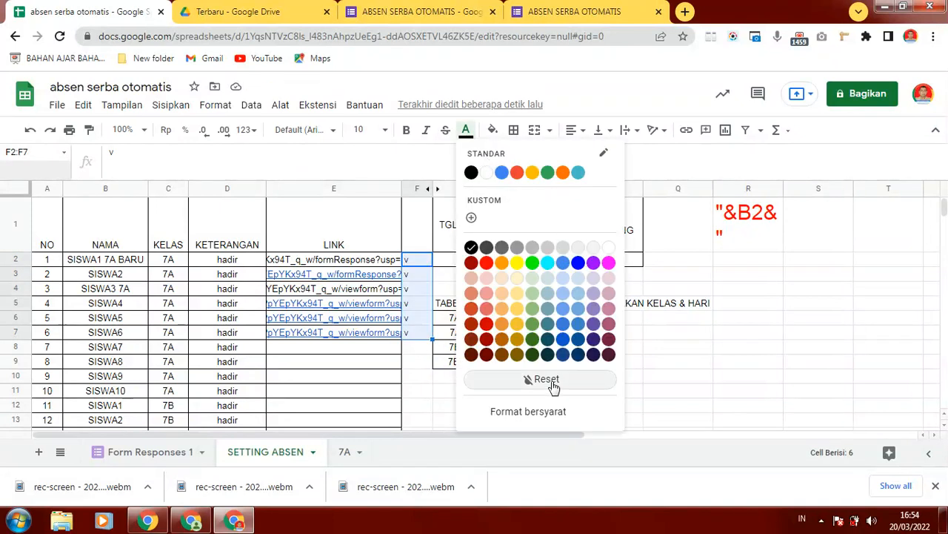
left_click(579, 277)
left_click(428, 395)
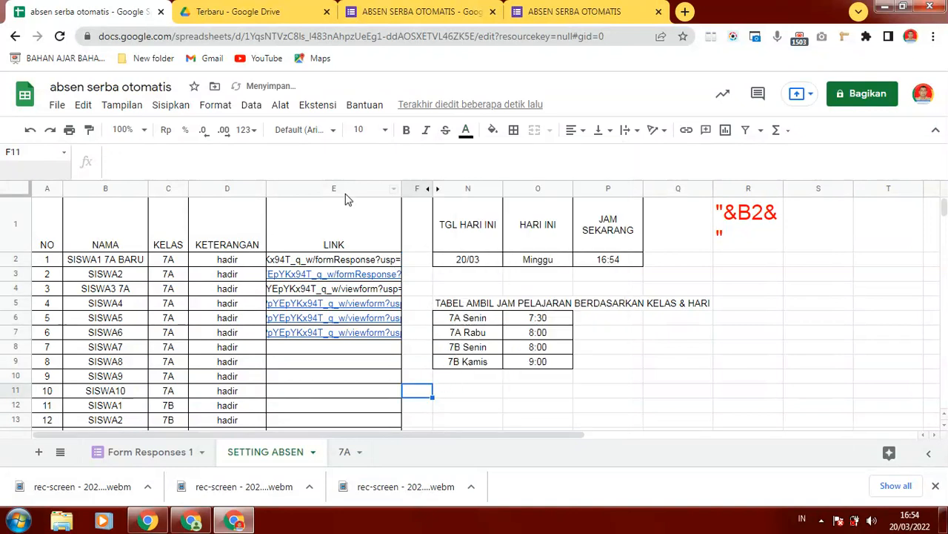
Review the student table's NO, NAMA, KELAS and KETERANGAN columns alongside the TABEL AMBIL JAM PELAJARAN BERDASARKAN KELAS & HARI heading
left_click(449, 279)
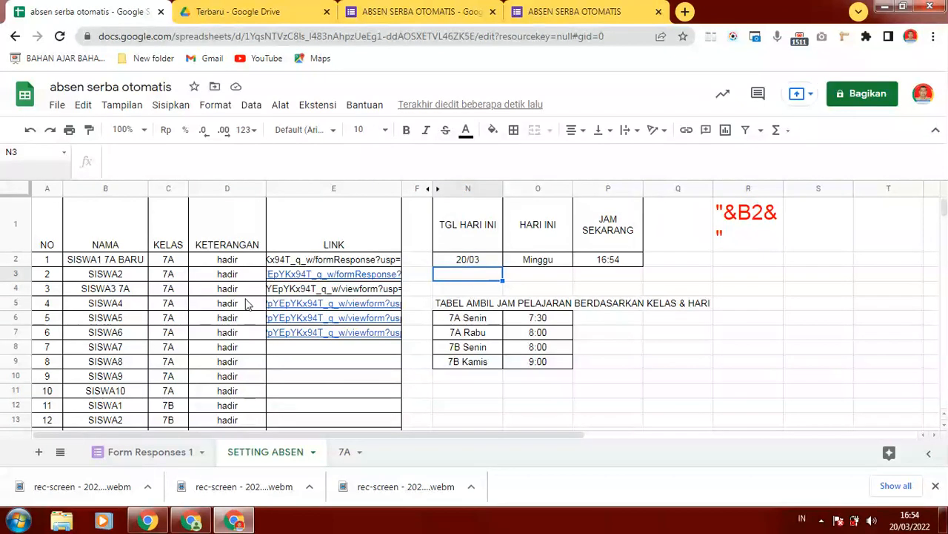
left_click(42, 220)
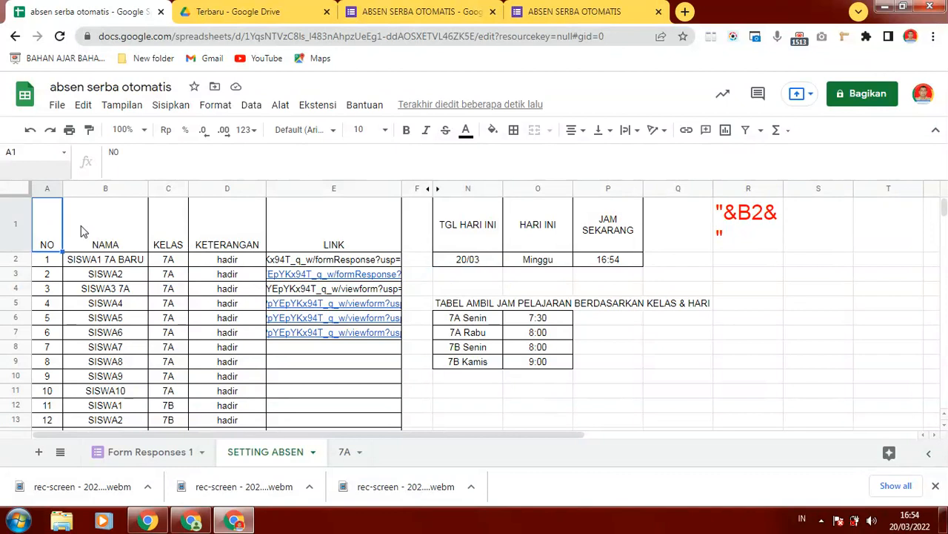
left_click(81, 229)
left_click(159, 307)
left_click(236, 374)
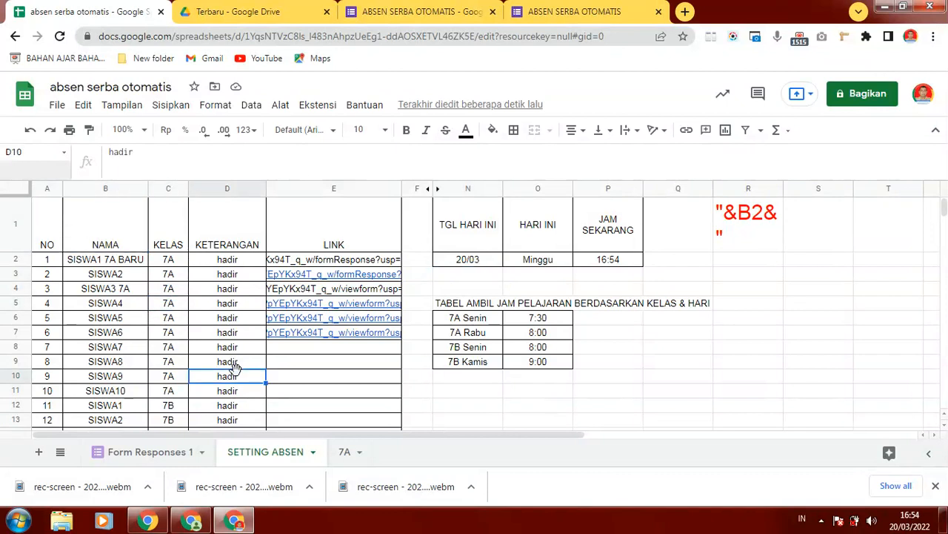
left_click(445, 304)
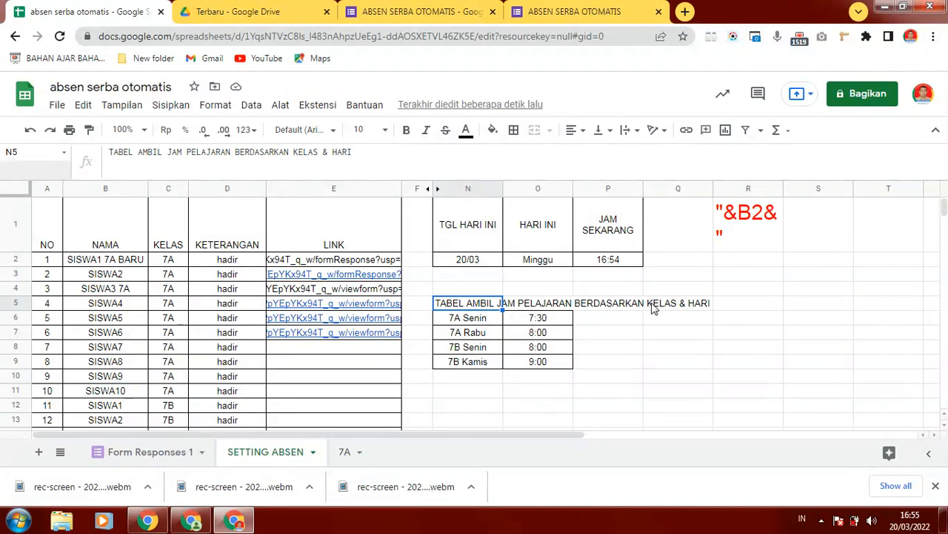
left_click(699, 307)
left_click(745, 362)
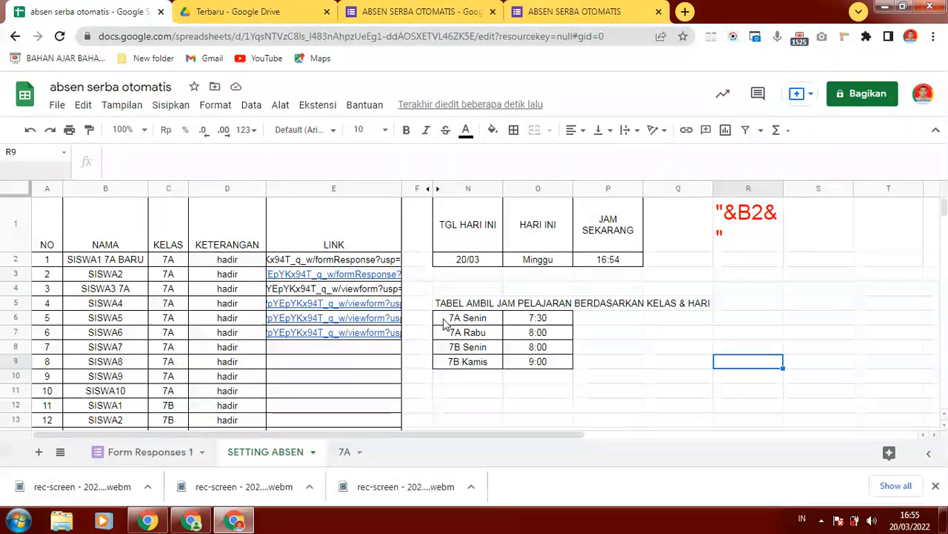
left_click(167, 264)
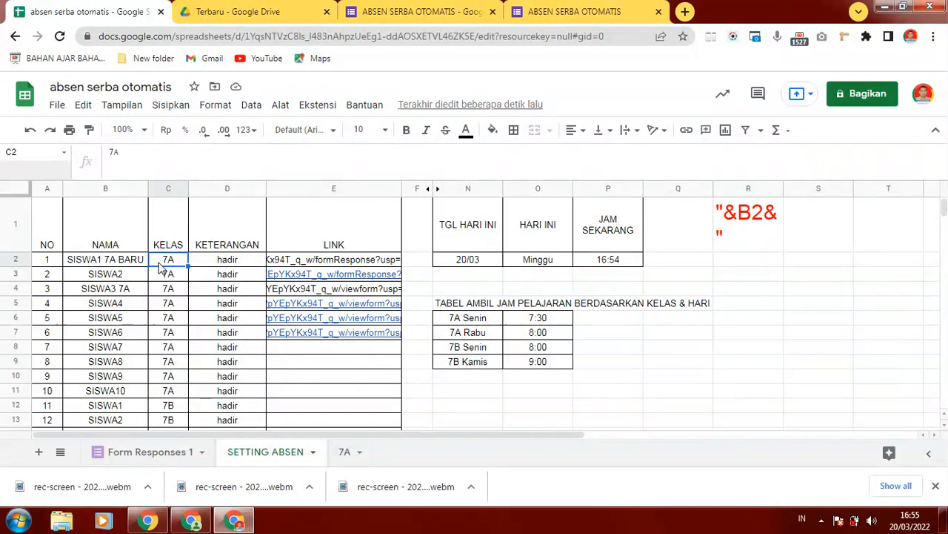
left_click(179, 318)
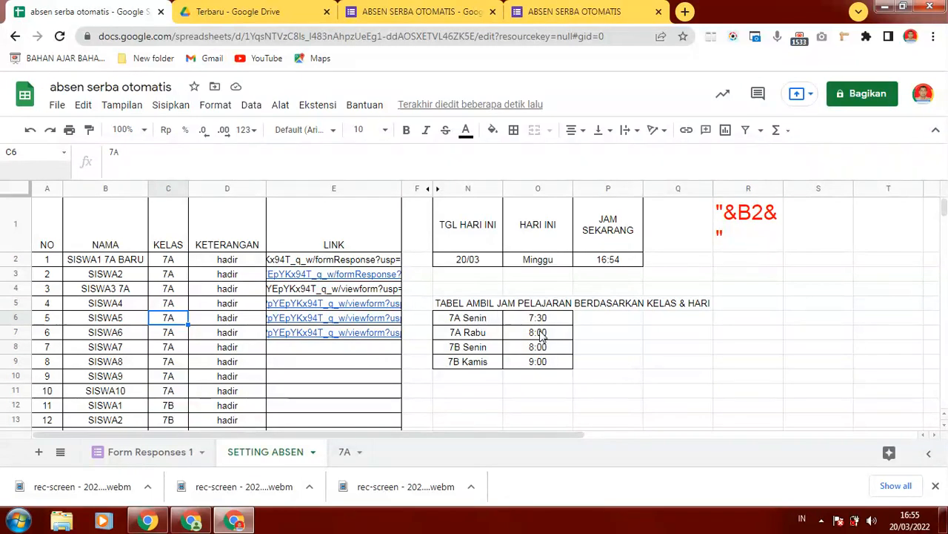
Examine the class-and-day entries in N6:N9 of the lesson-time table
left_click(476, 353)
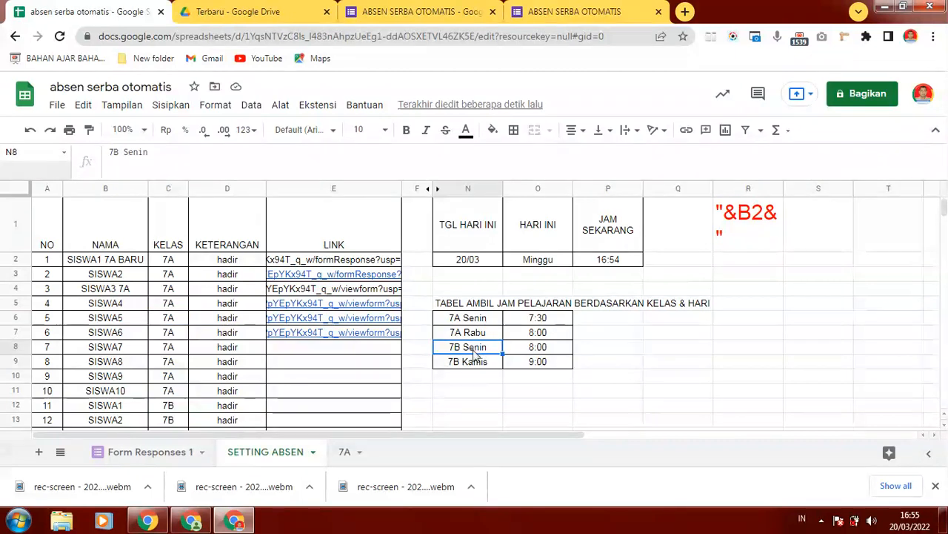
left_click(475, 365)
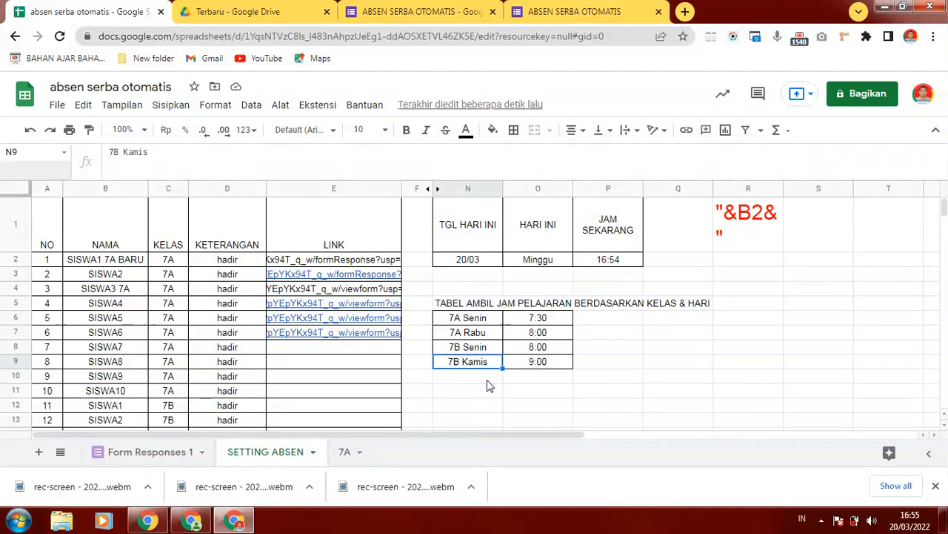
left_click(480, 322)
left_click(478, 338)
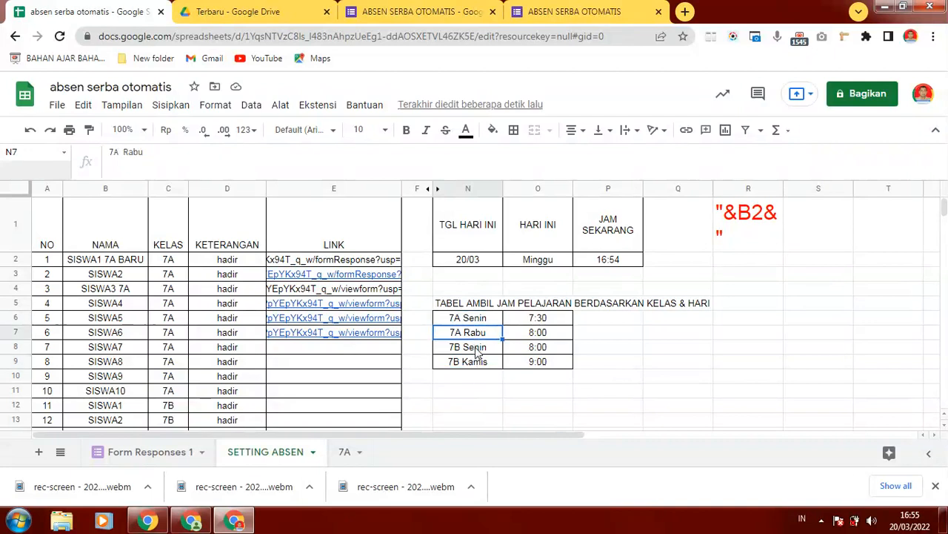
left_click(476, 350)
left_click(478, 362)
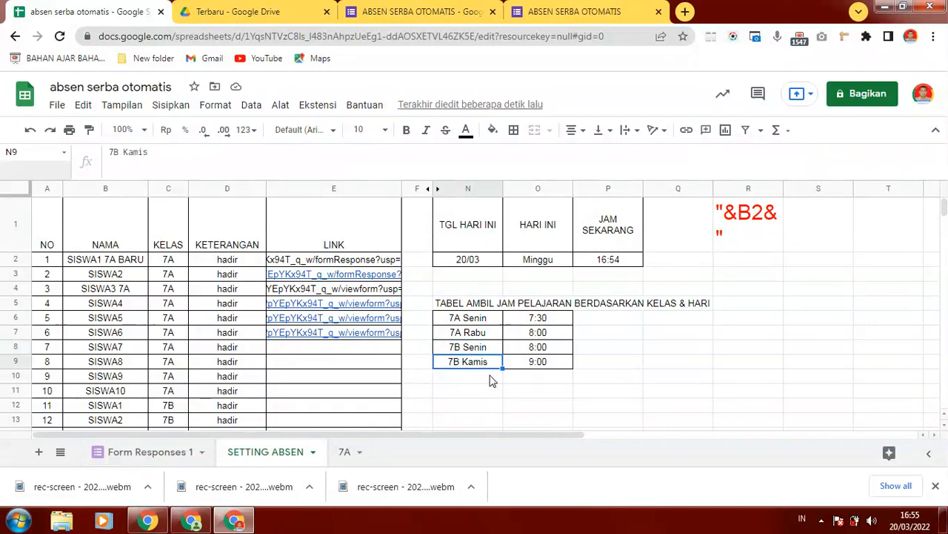
left_click(490, 379)
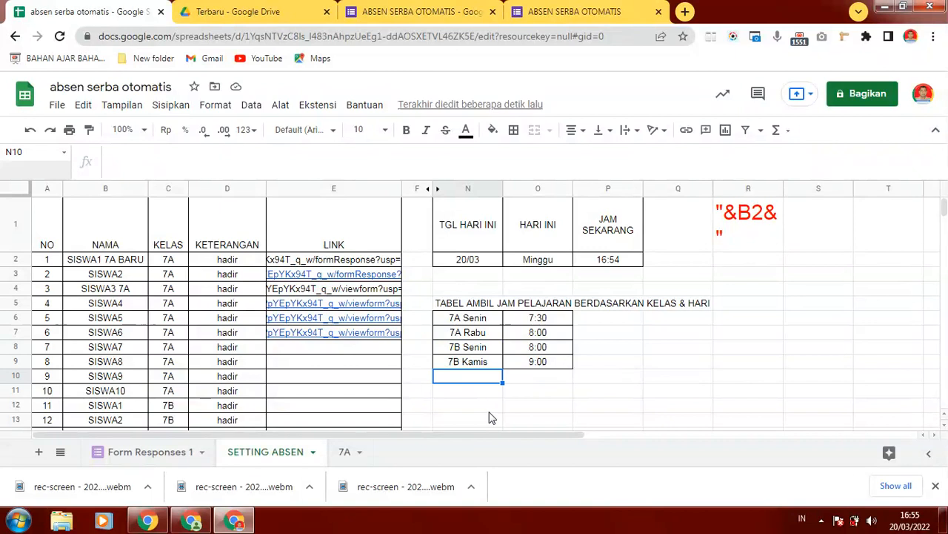
left_click(483, 320)
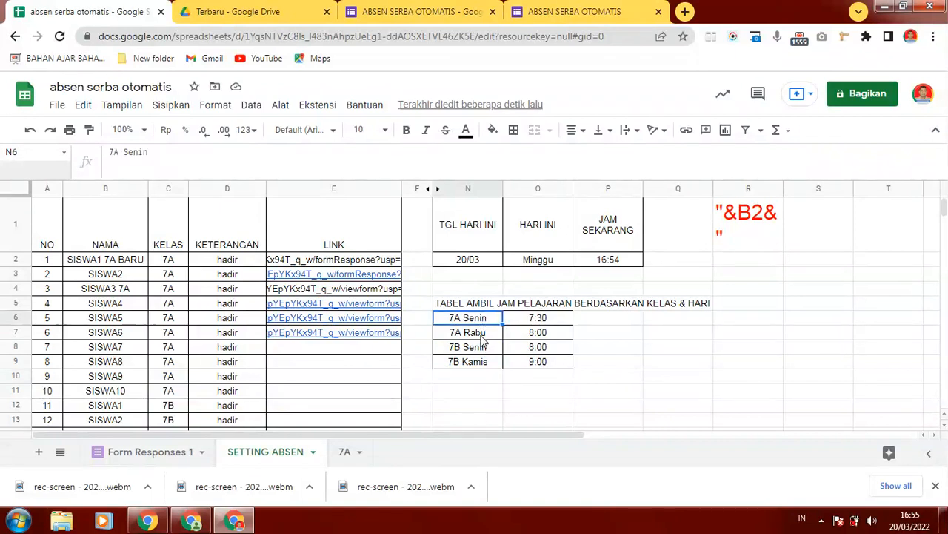
left_click(486, 386)
left_click_drag(486, 386, 479, 371)
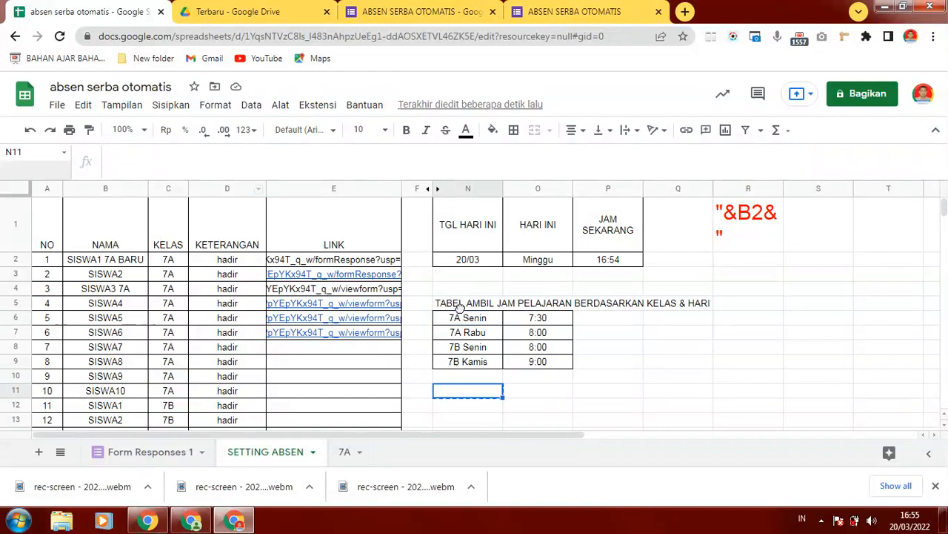
Examine the class-and-day entries and their lesson times, including the time formulas, in N6:O9 of the lesson-time table
left_click(446, 317)
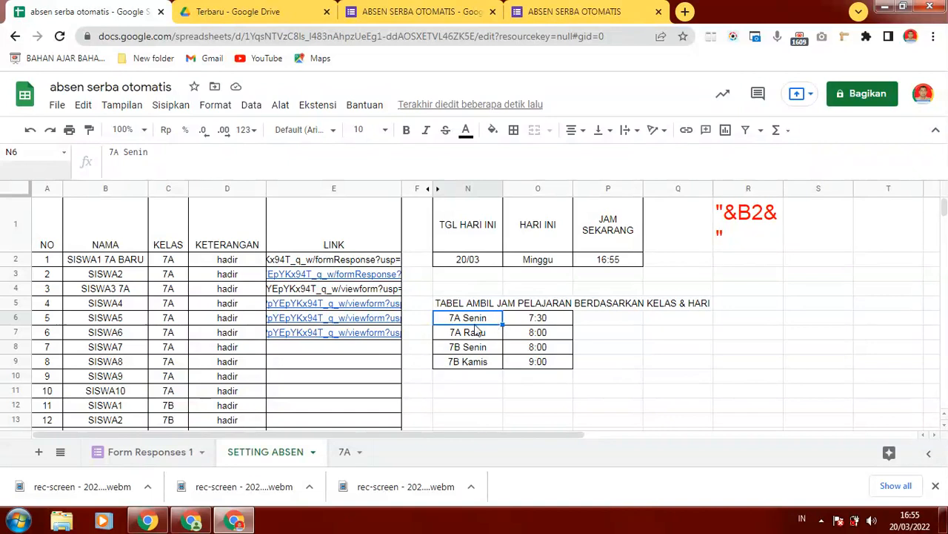
left_click(474, 404)
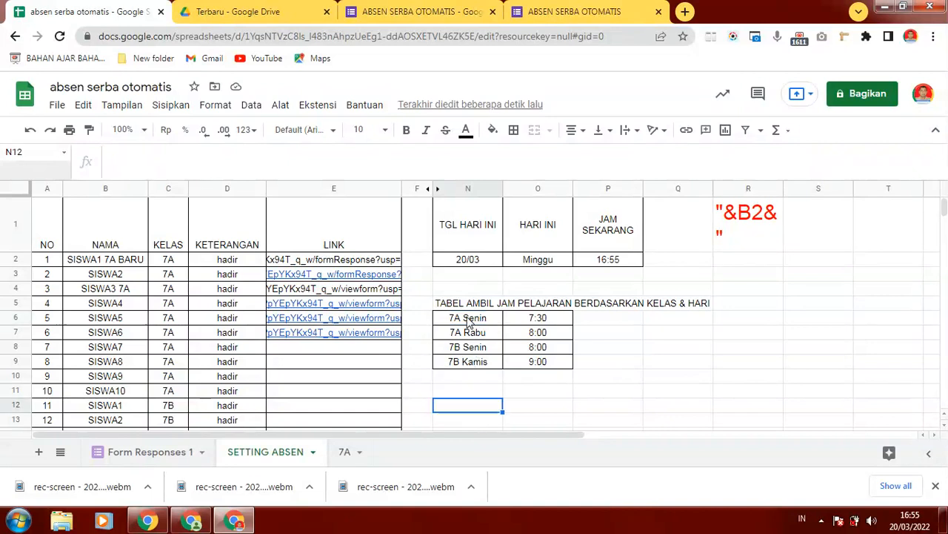
left_click(469, 323)
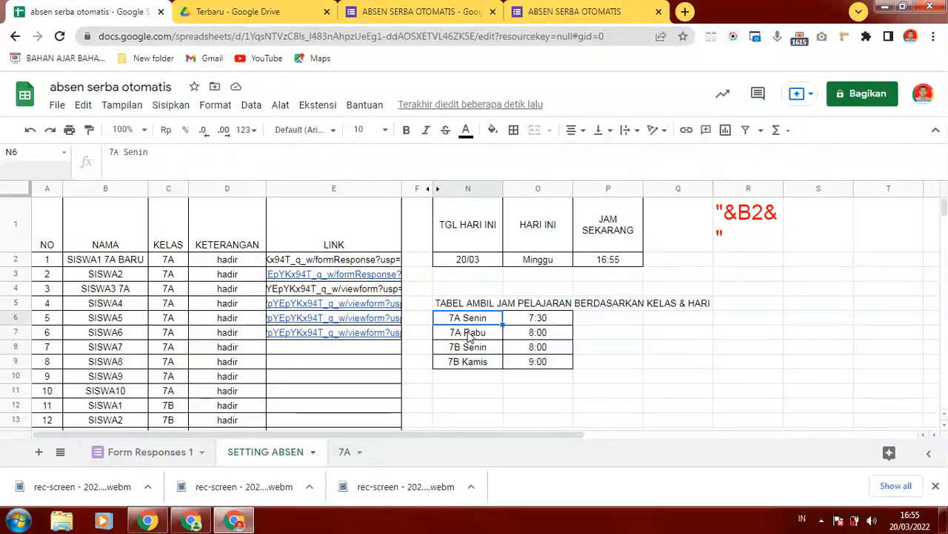
left_click(469, 333)
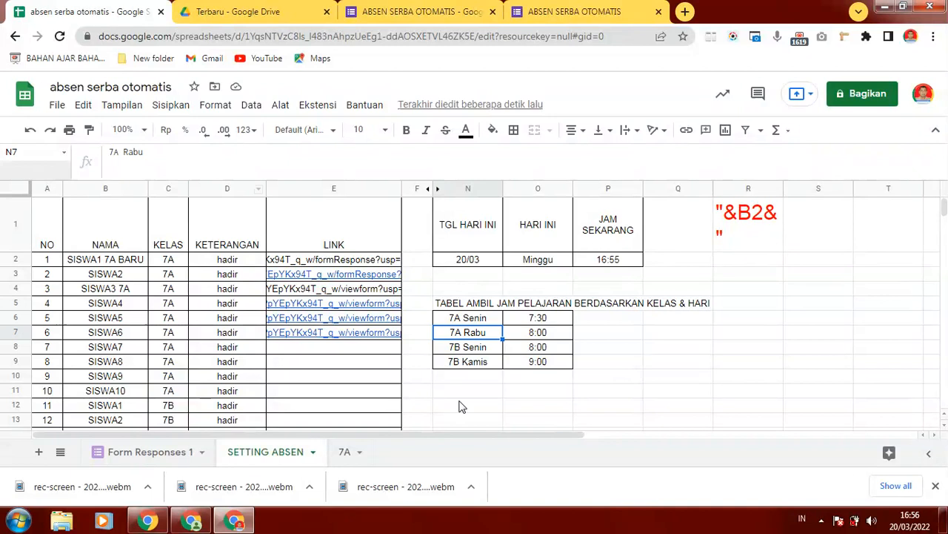
left_click(558, 320)
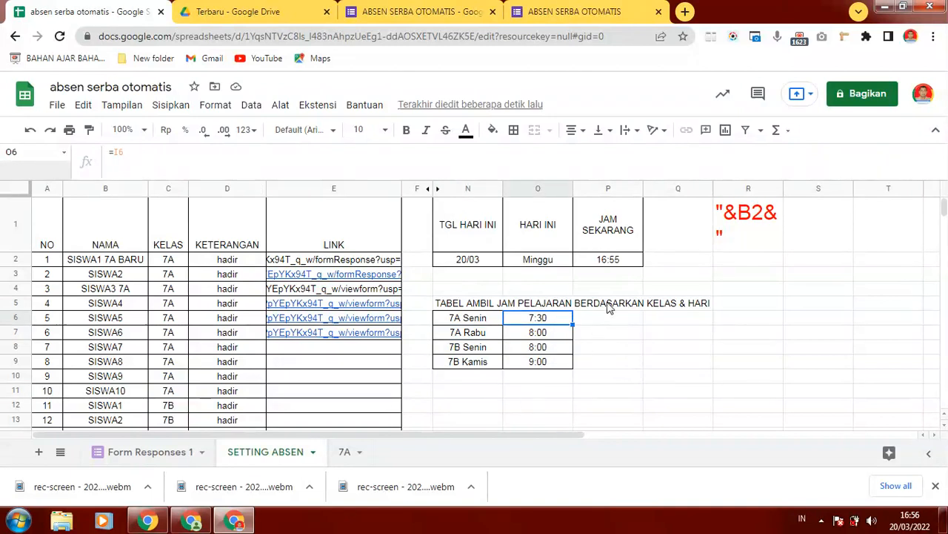
double_click(540, 333)
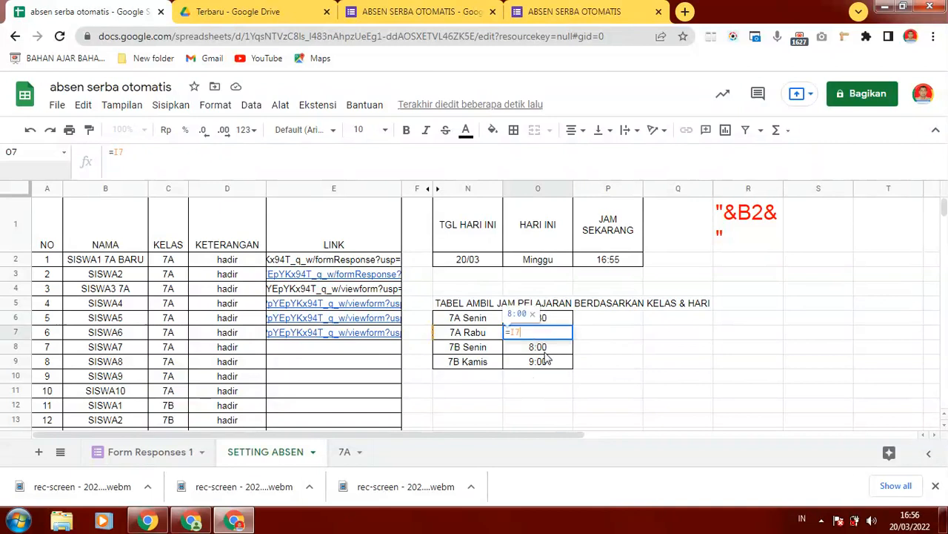
key("Return")
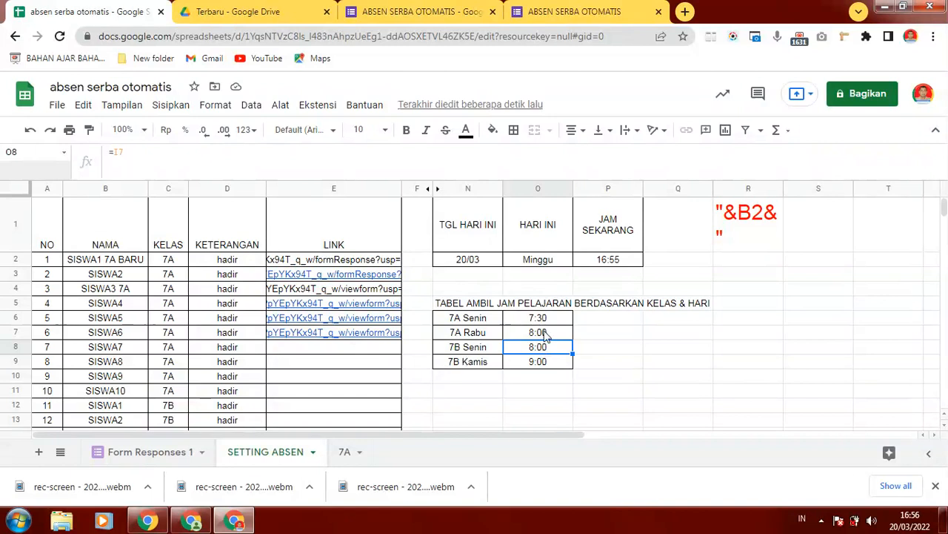
left_click(525, 366)
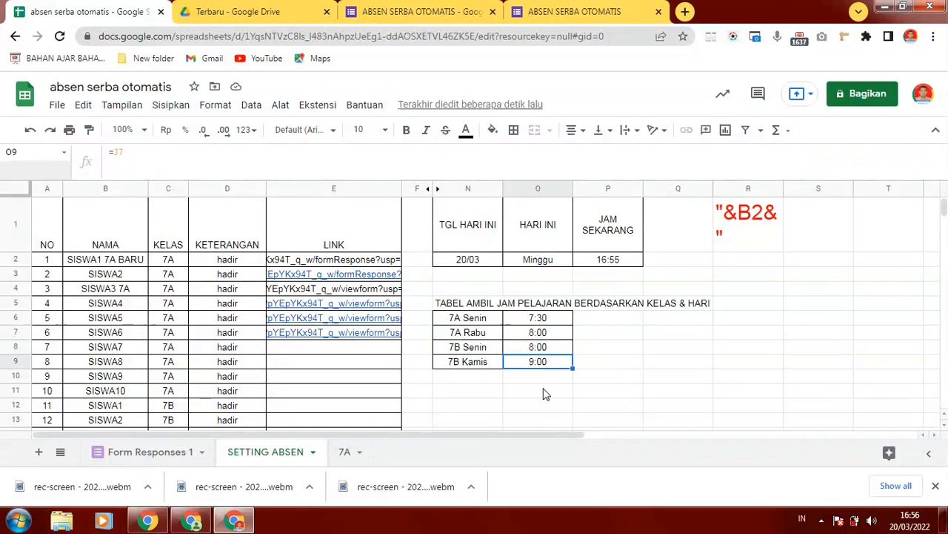
left_click(543, 393)
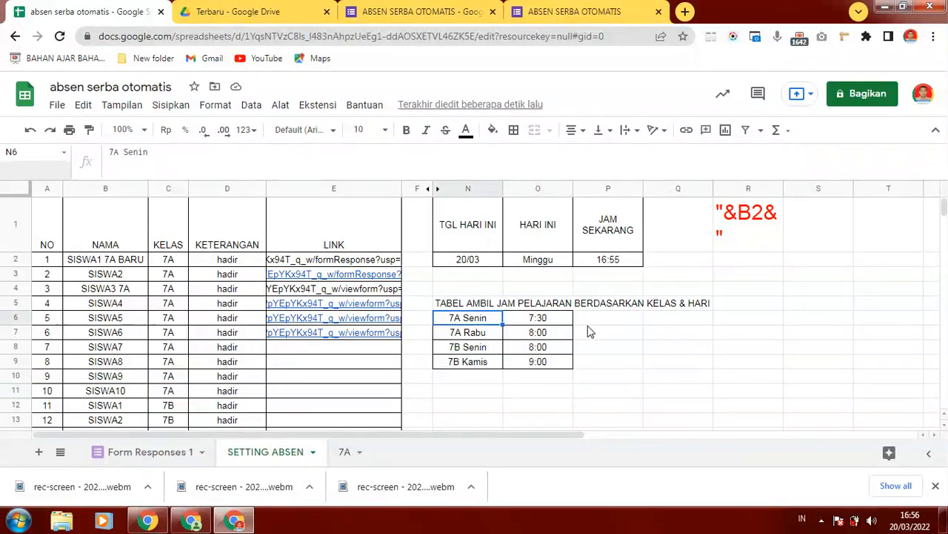
left_click(580, 378)
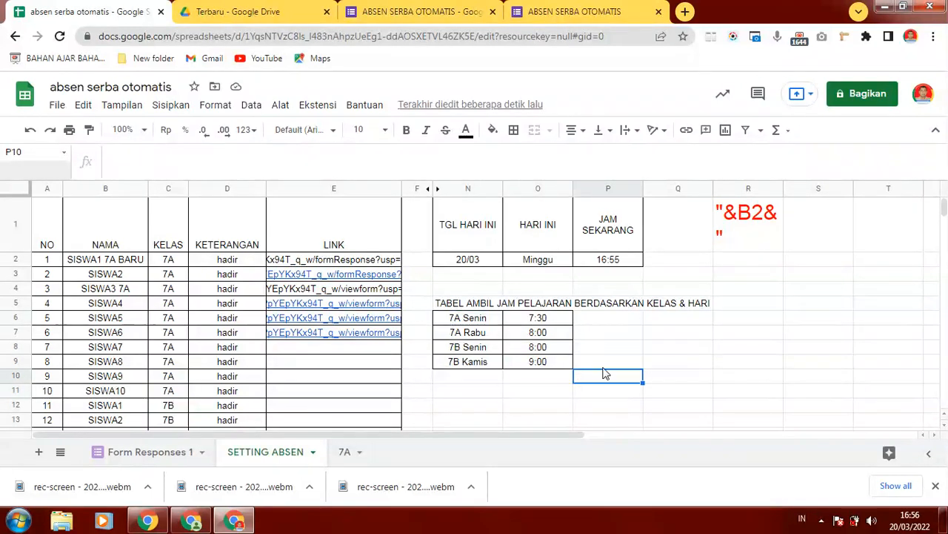
Check the ABSEN SERBA OTOMATIS form's responses page for its spreadsheet link, and return to the Form Responses 1 sheet
left_click(146, 453)
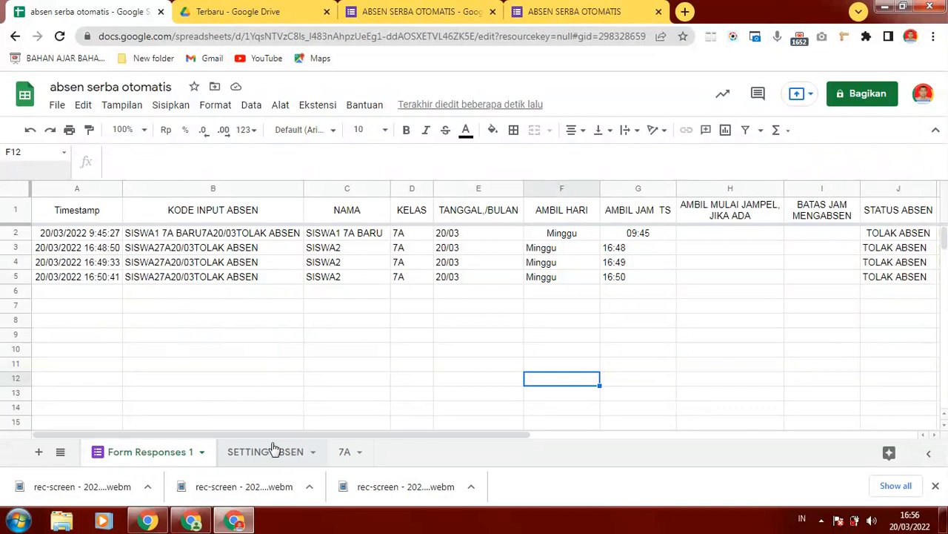
left_click_drag(295, 435, 69, 457)
left_click(415, 12)
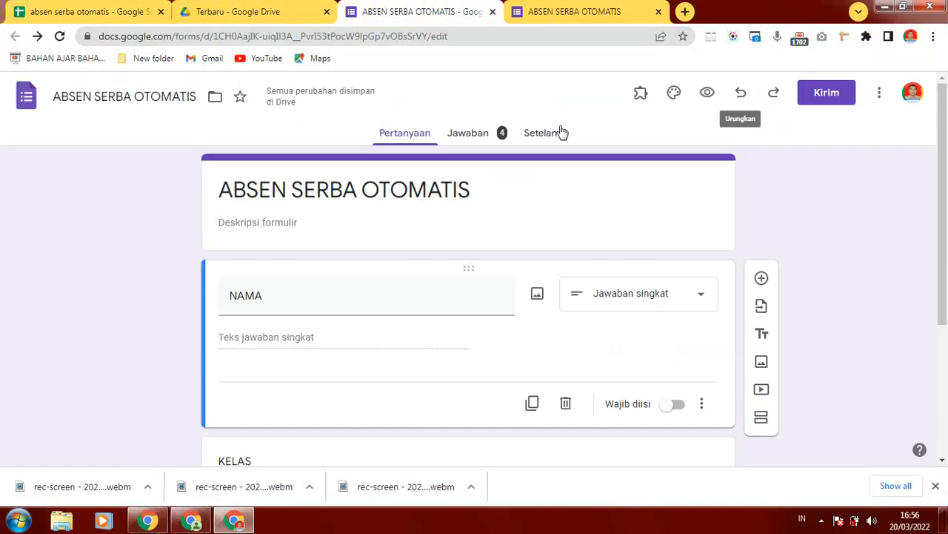
left_click(459, 133)
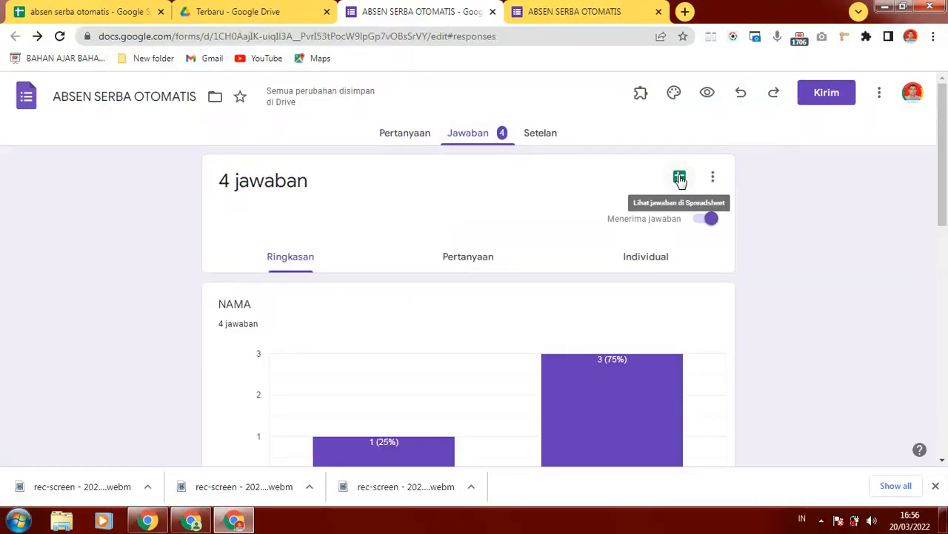
left_click(115, 11)
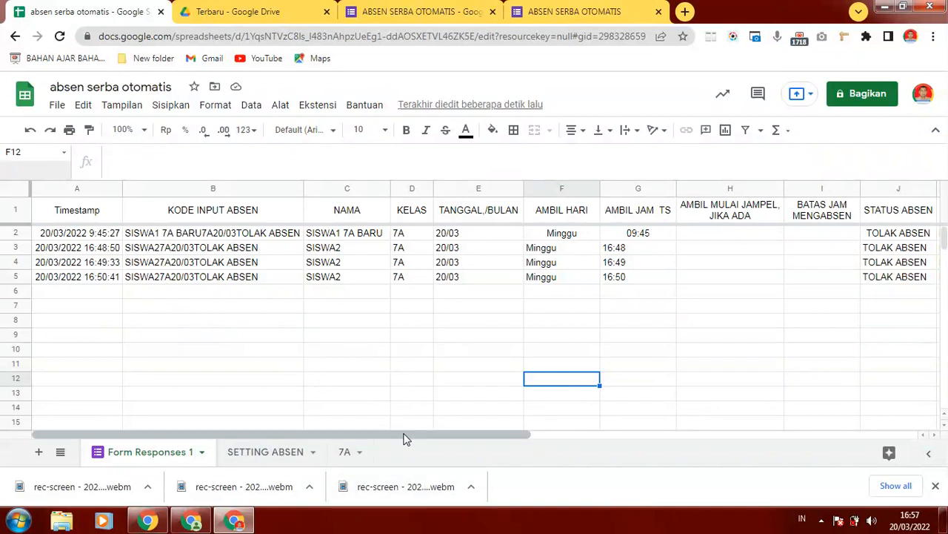
left_click_drag(403, 437, 307, 428)
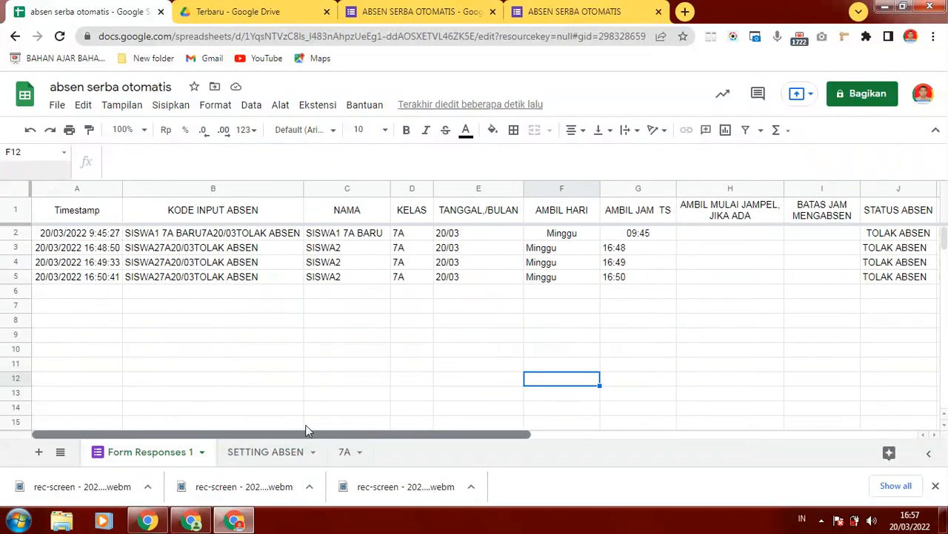
Examine the submission times in the Timestamp column, cells A2 to A5, of Form Responses 1
left_click(99, 237)
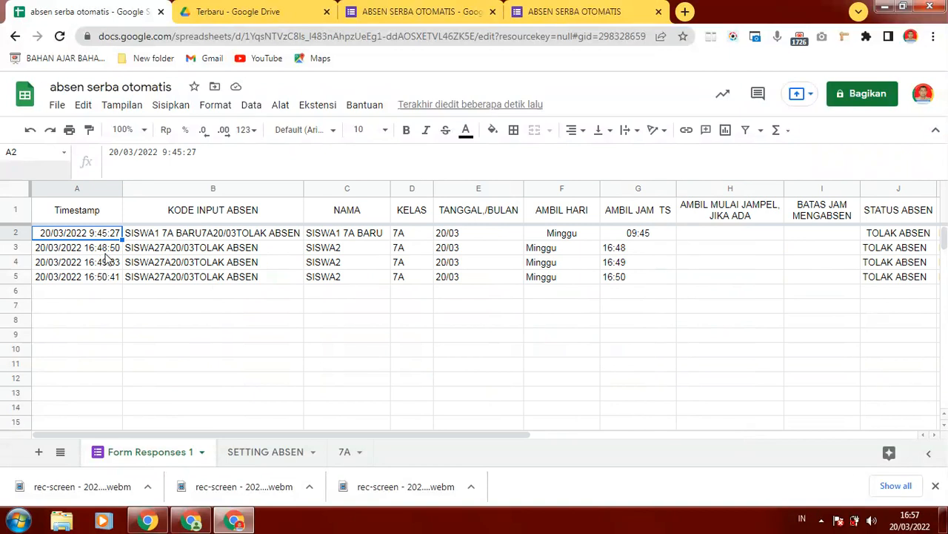
left_click(104, 251)
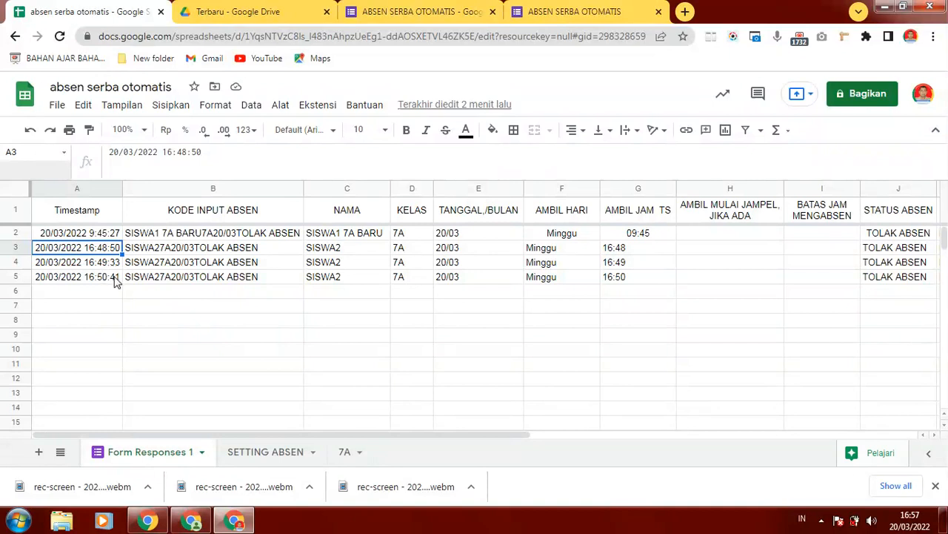
left_click(115, 264)
left_click(105, 278)
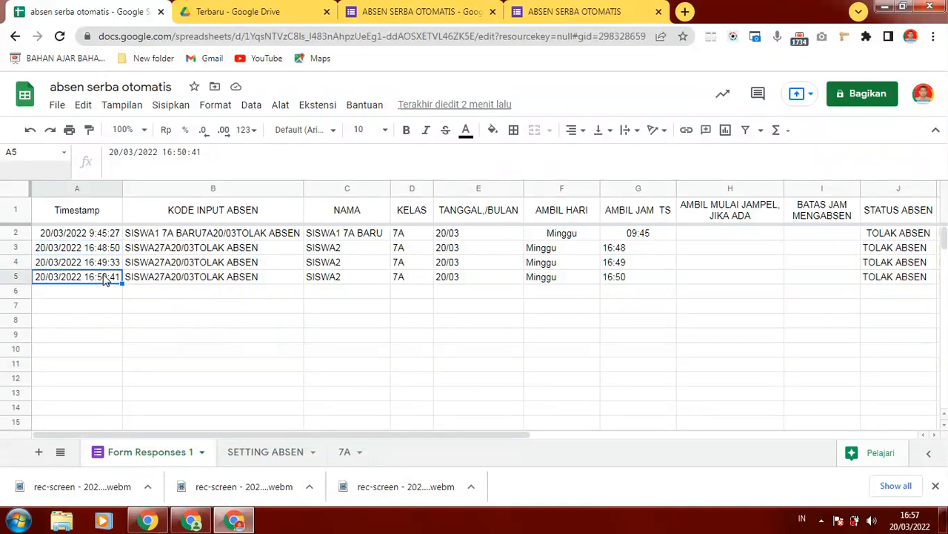
left_click(80, 252)
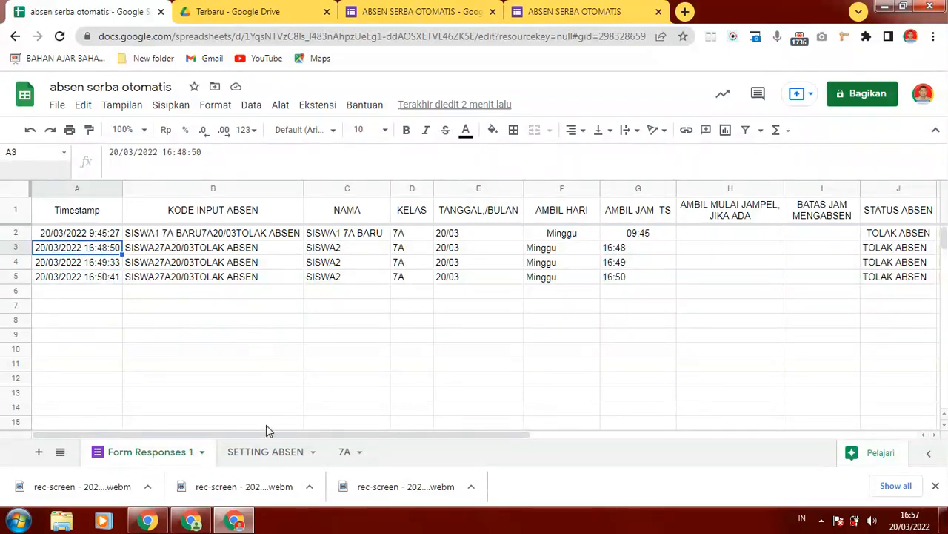
left_click(97, 191)
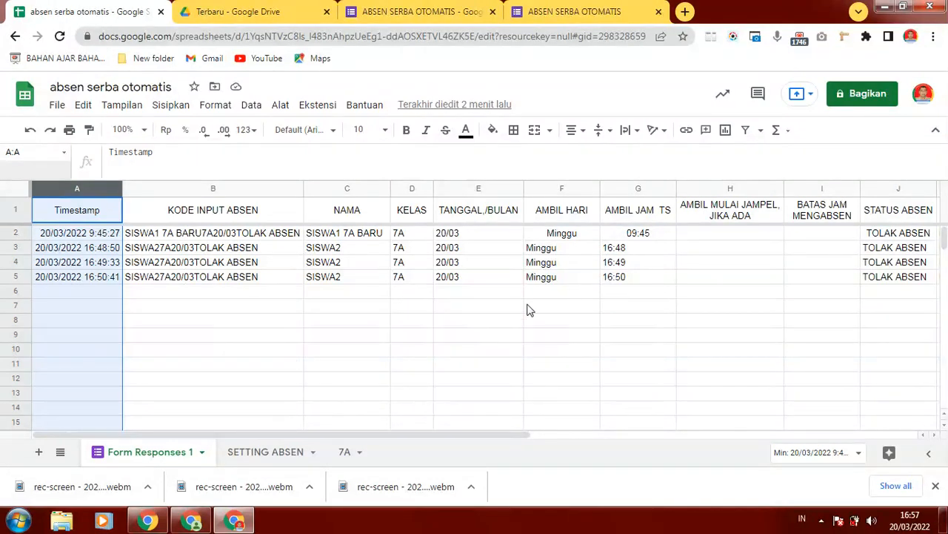
left_click(758, 274)
Compare the TANGGAL PERTEMUAN date row on sheet 7A with the timestamps on Form Responses 1
left_click(349, 451)
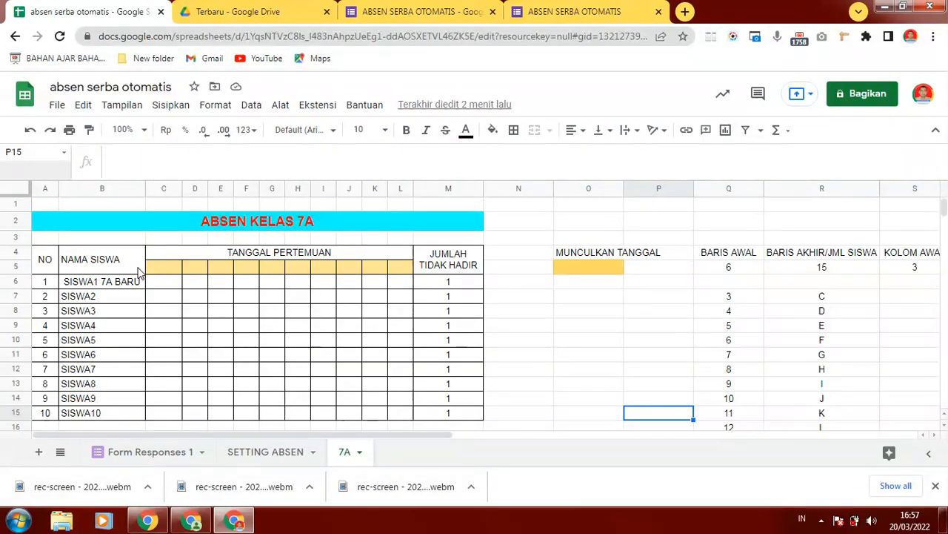
left_click(160, 271)
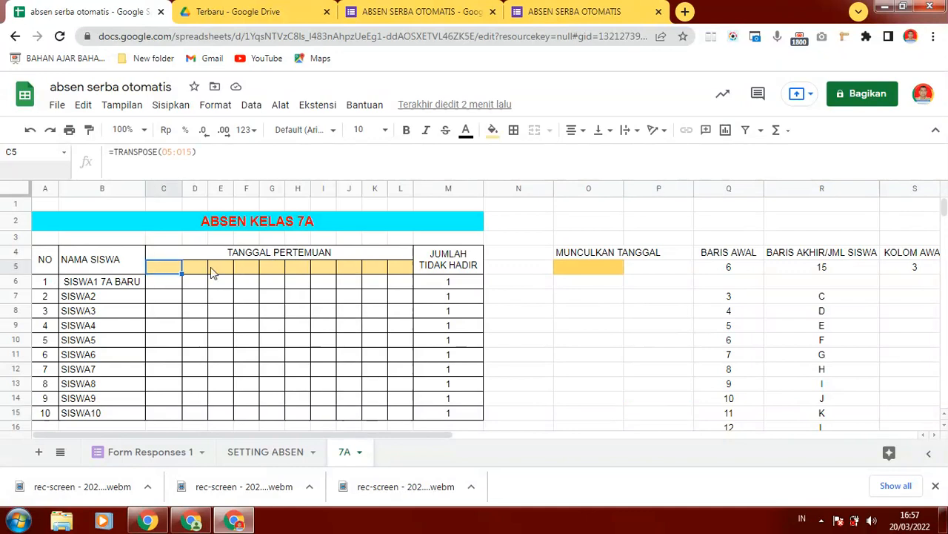
left_click(381, 271)
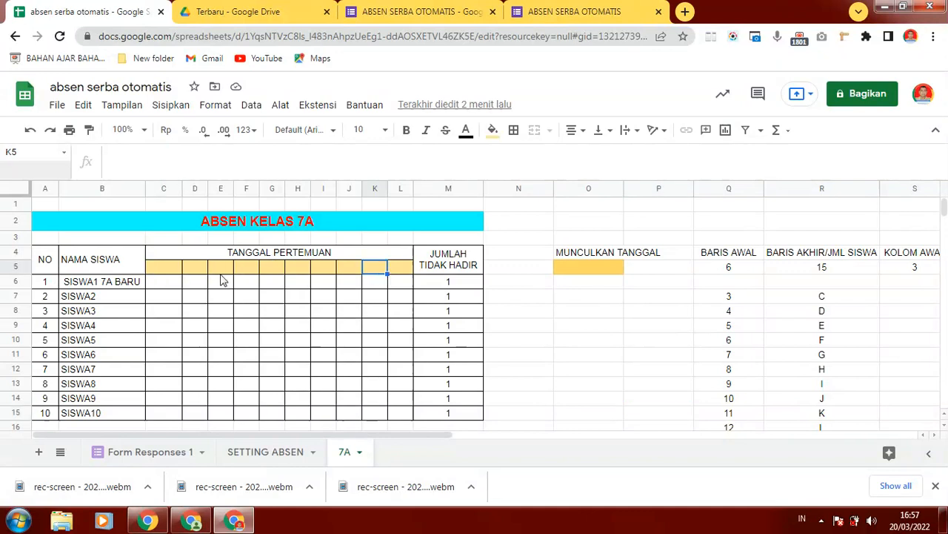
left_click(148, 454)
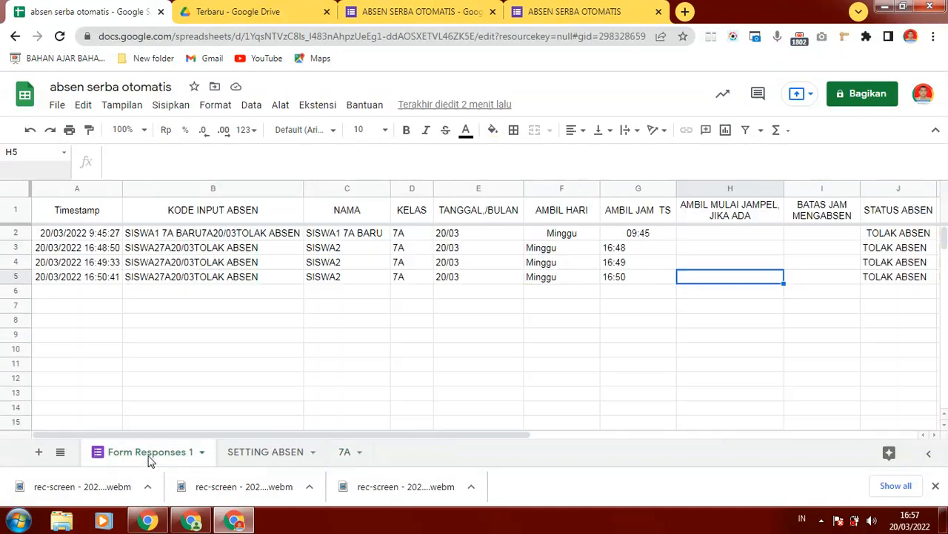
left_click(111, 234)
left_click(103, 261)
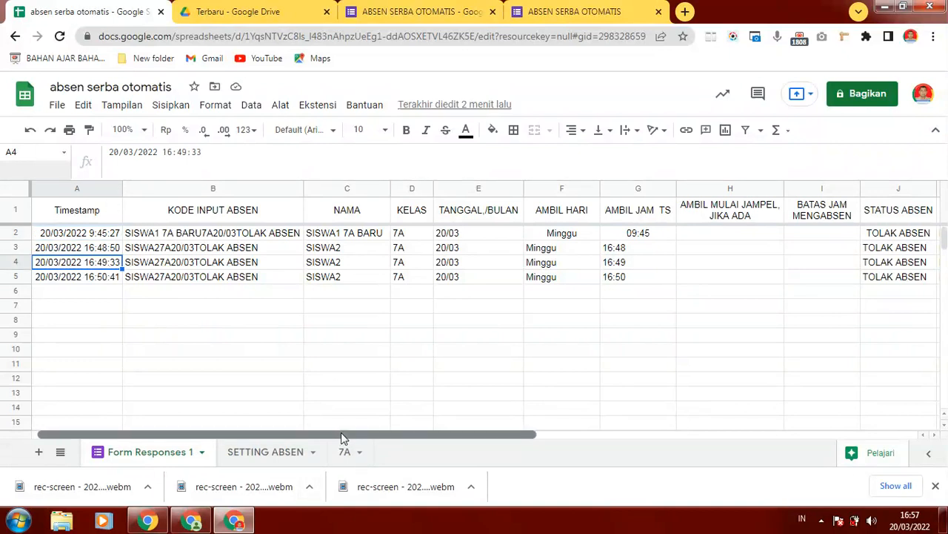
Review the STATUS ABSEN, NAMA, KELAS, KETERANGAN and TANGGAL,/BULAN columns of Form Responses 1, including the formula in E2
left_click_drag(341, 432, 349, 434)
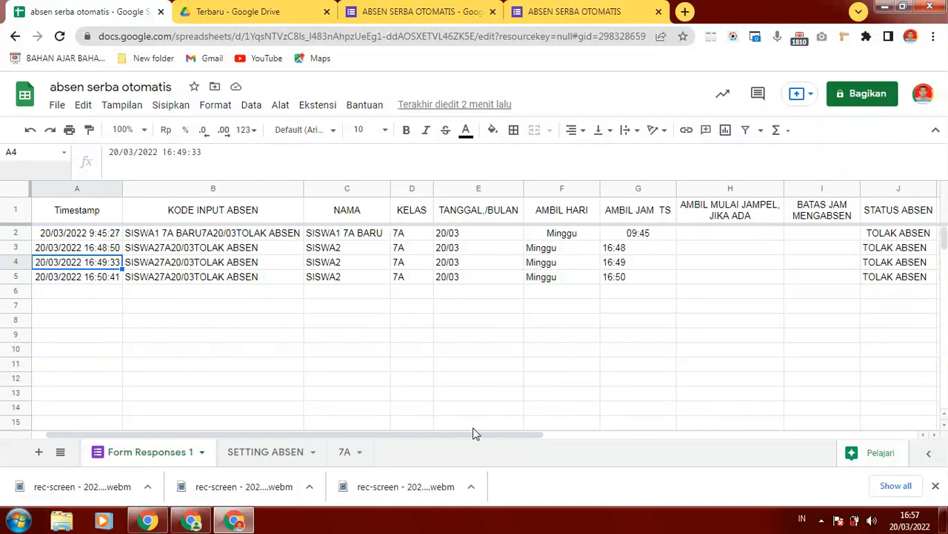
left_click_drag(443, 435, 604, 437)
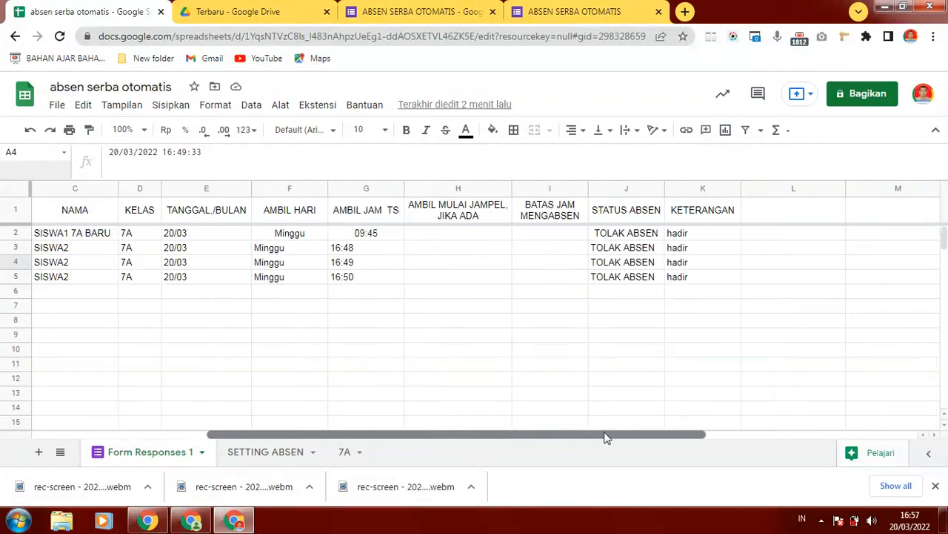
left_click(623, 213)
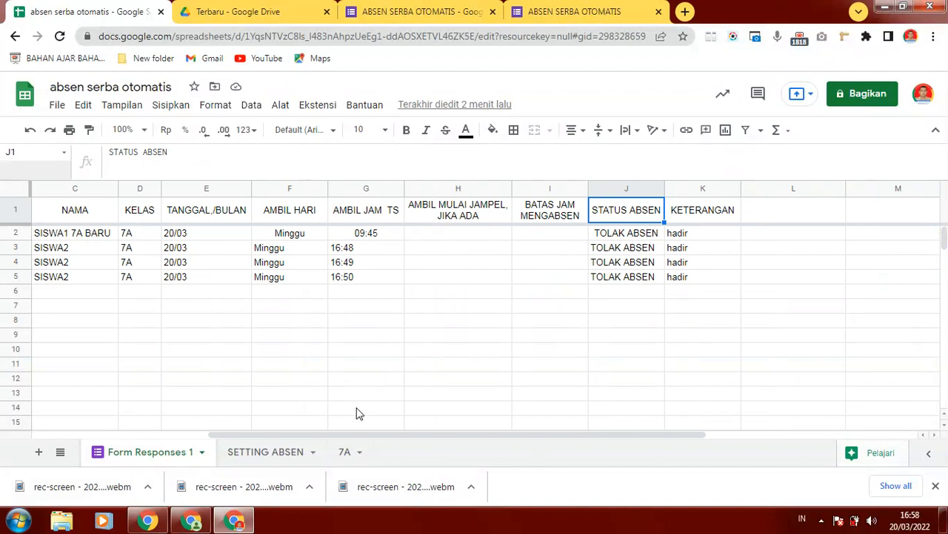
left_click_drag(361, 437, 110, 450)
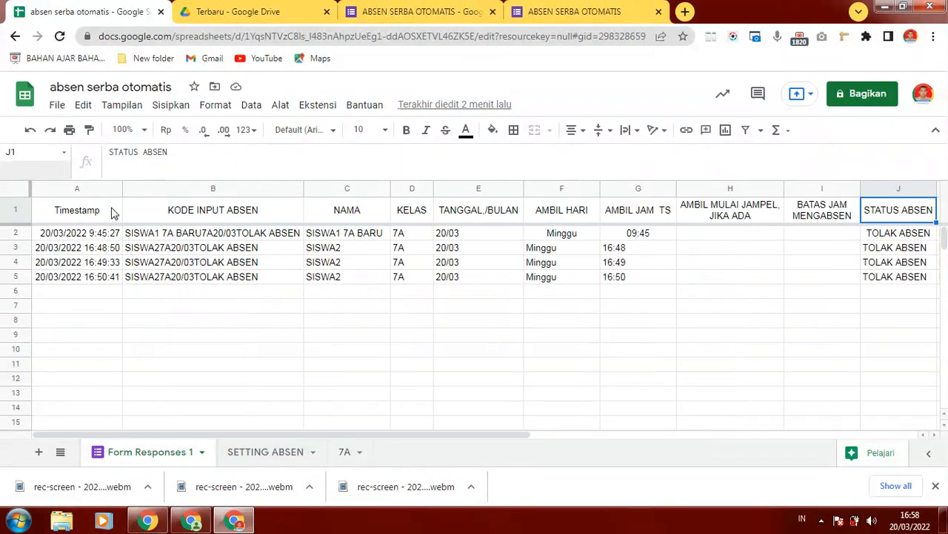
left_click(375, 210)
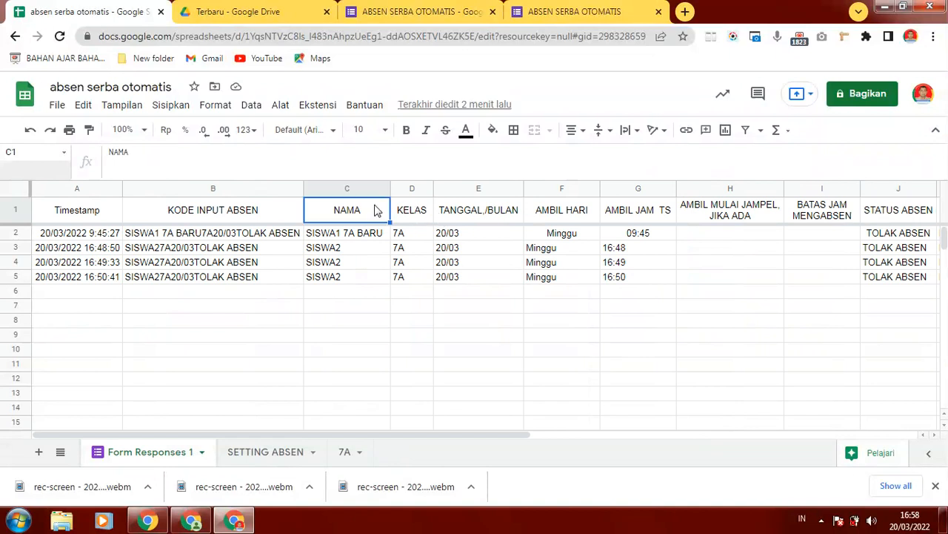
left_click(421, 211)
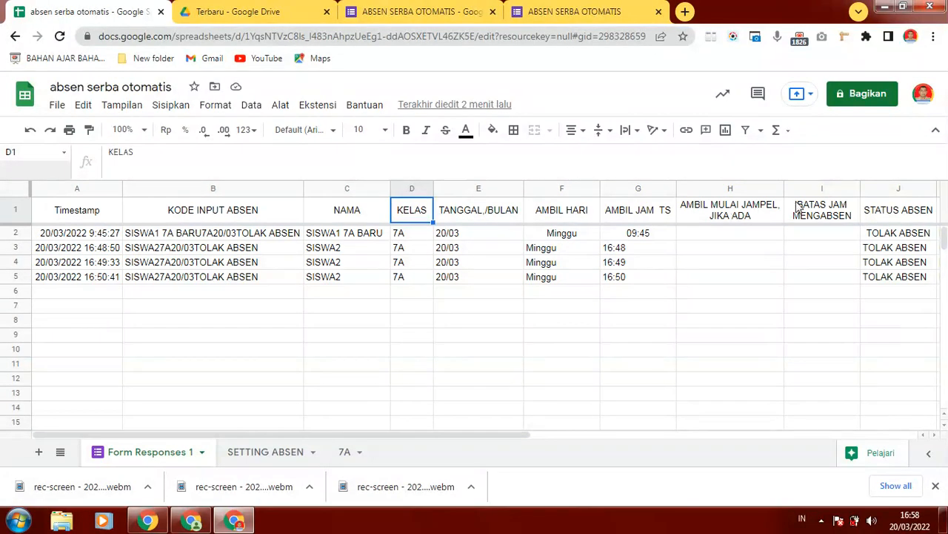
left_click_drag(210, 432, 330, 408)
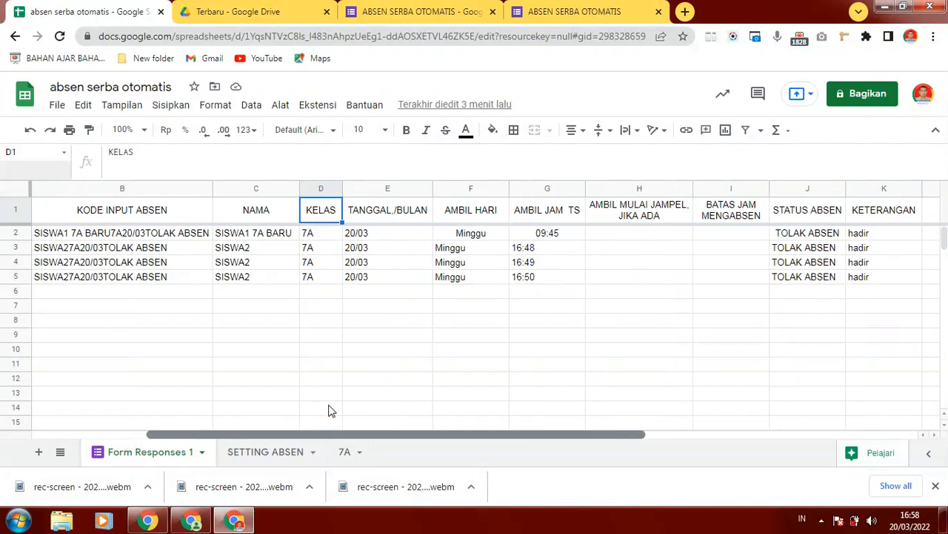
left_click(889, 215)
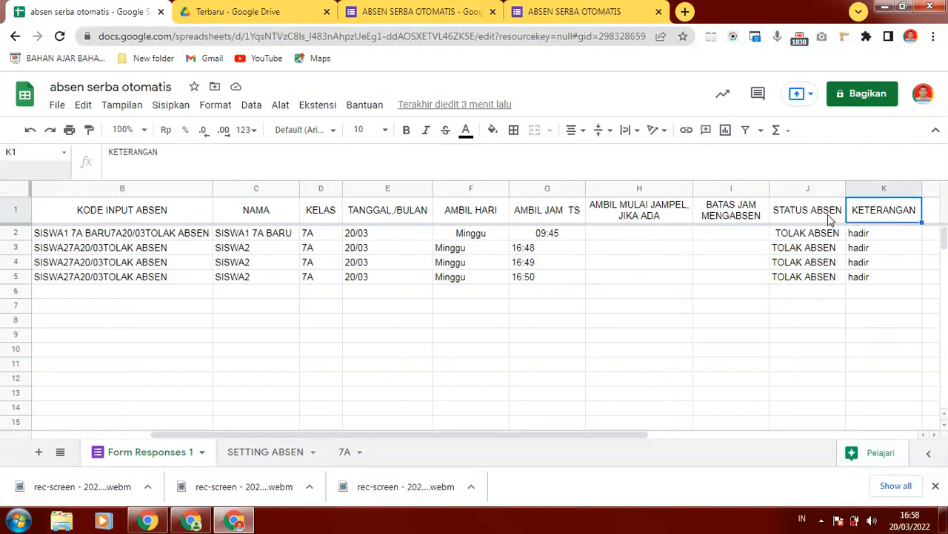
left_click(385, 209)
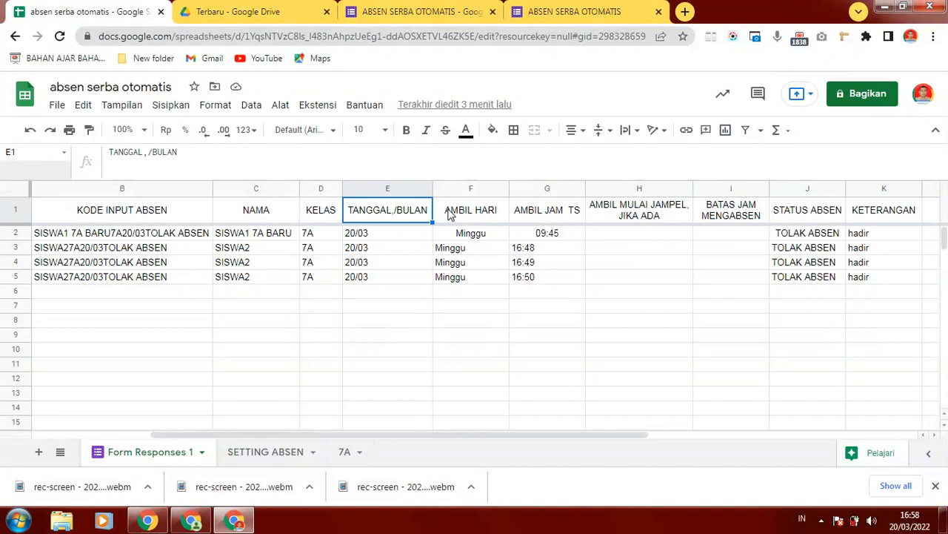
left_click(371, 234)
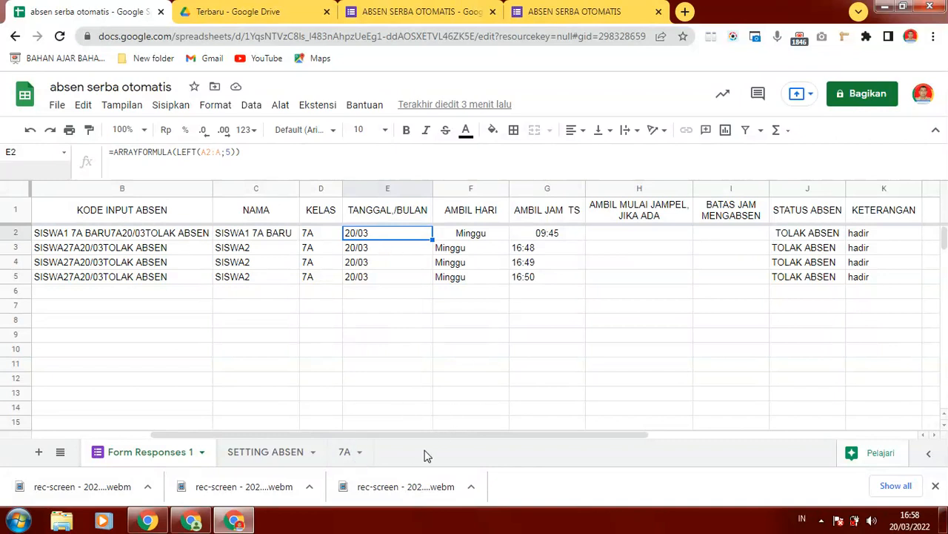
Examine the AMBIL HARI, AMBIL JAM TS and BATAS JAM MENGABSEN formulas in F2, G2 and I2 of Form Responses 1
left_click(477, 238)
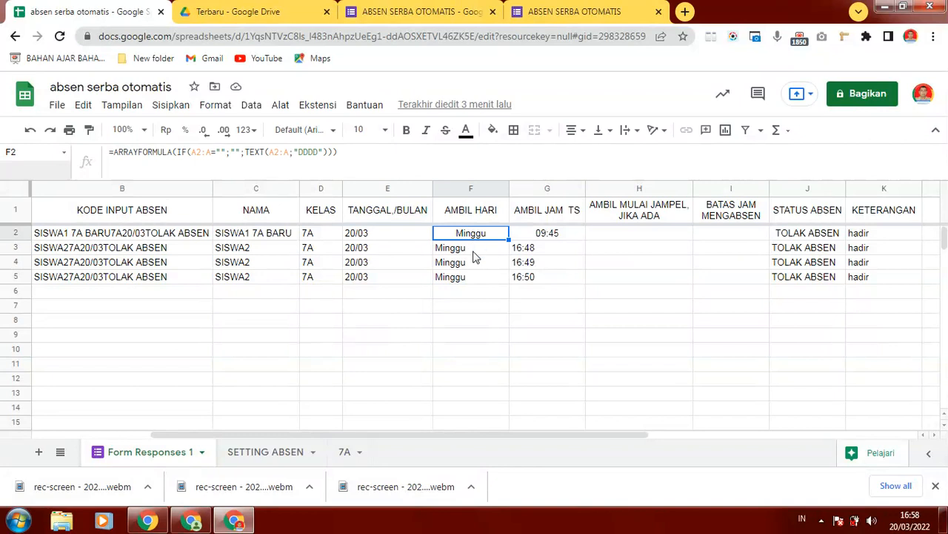
left_click(554, 237)
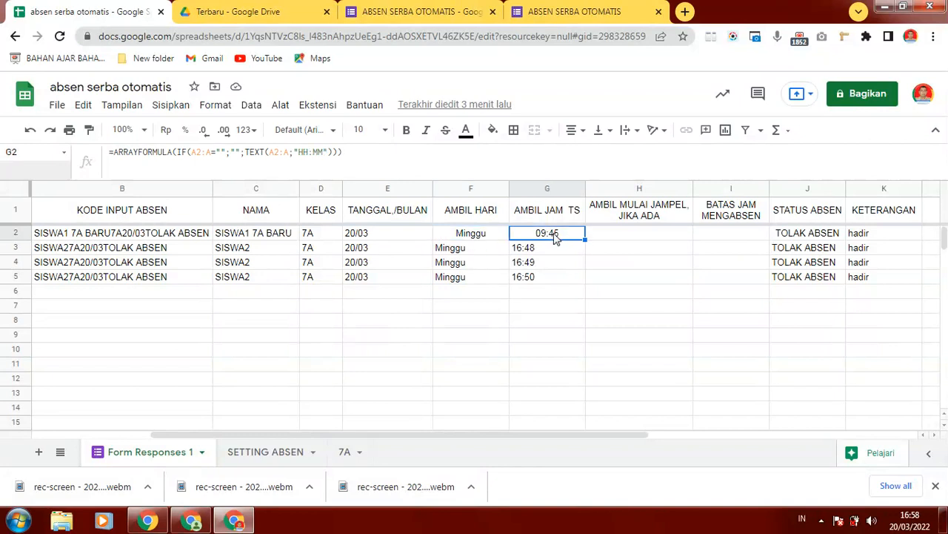
left_click(723, 235)
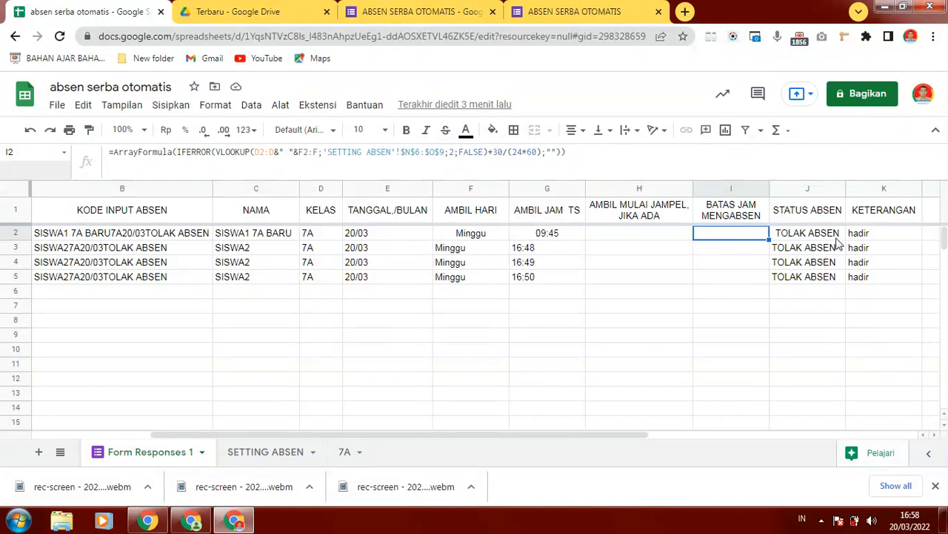
Inspect the STATUS ABSEN array formula in J2 and compare it with the cell contents below it
left_click(813, 239)
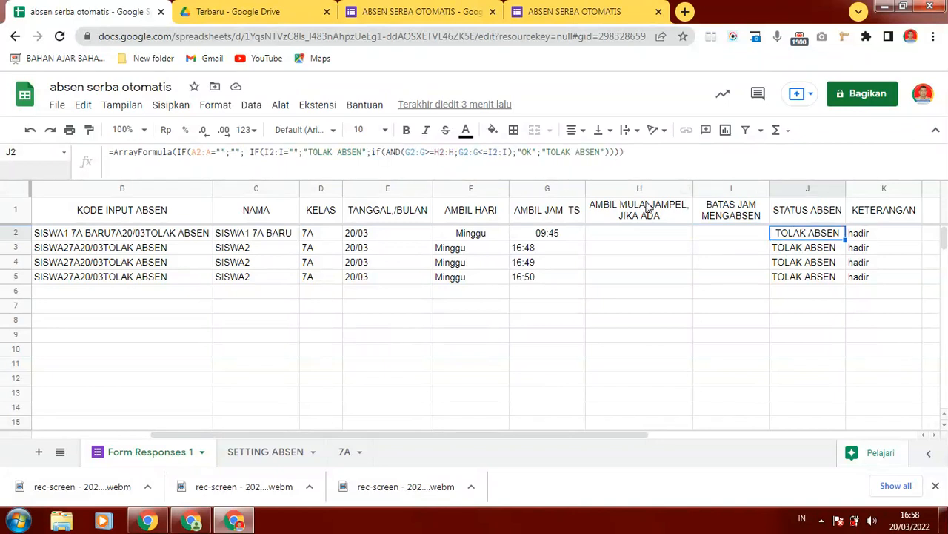
left_click(822, 254)
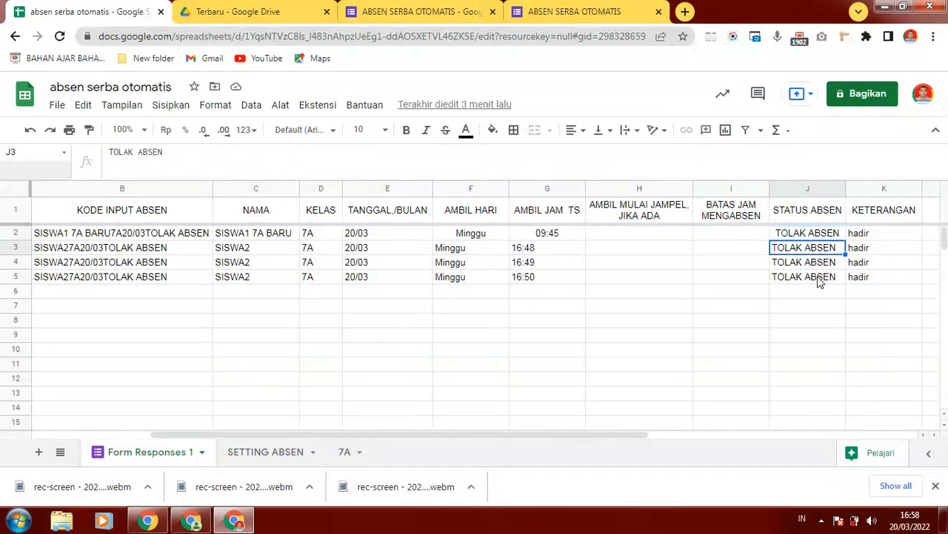
left_click(802, 235)
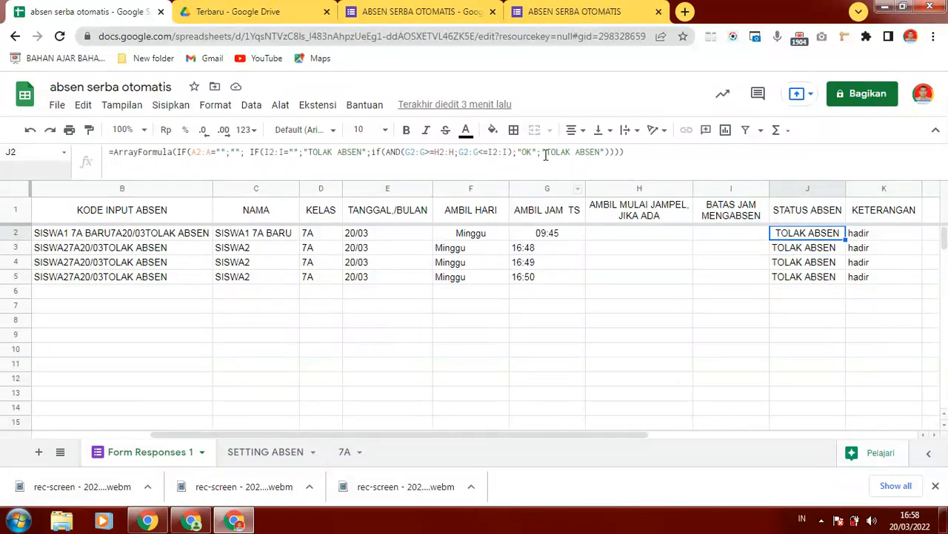
left_click(790, 289)
left_click(821, 236)
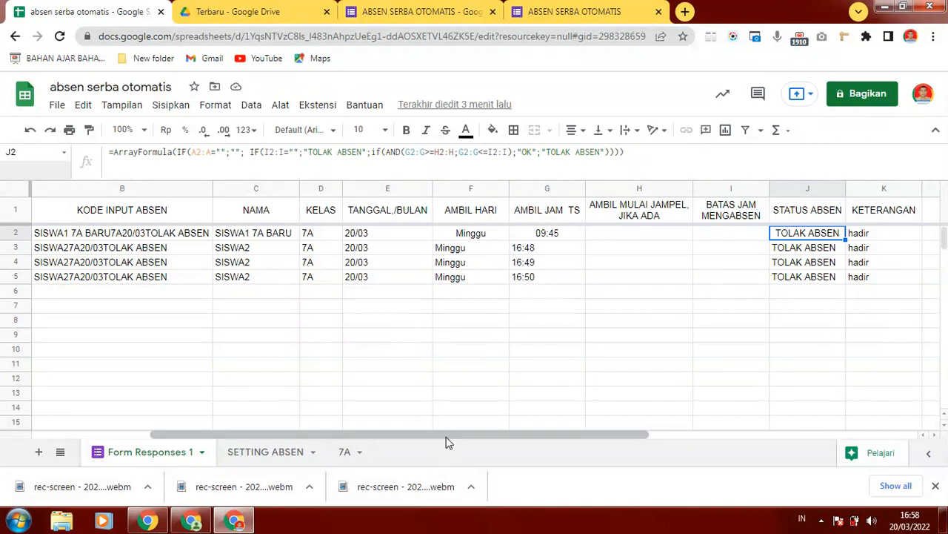
Check the submission timestamp in A3 against the STATUS ABSEN column, reviewing cells J3 and J5 and the formula in J2
left_click_drag(447, 442, 213, 470)
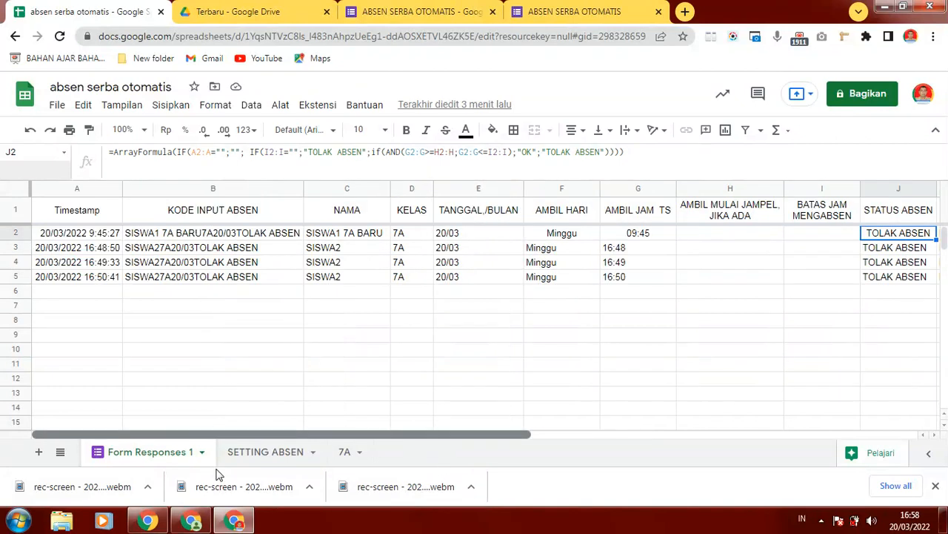
left_click(112, 250)
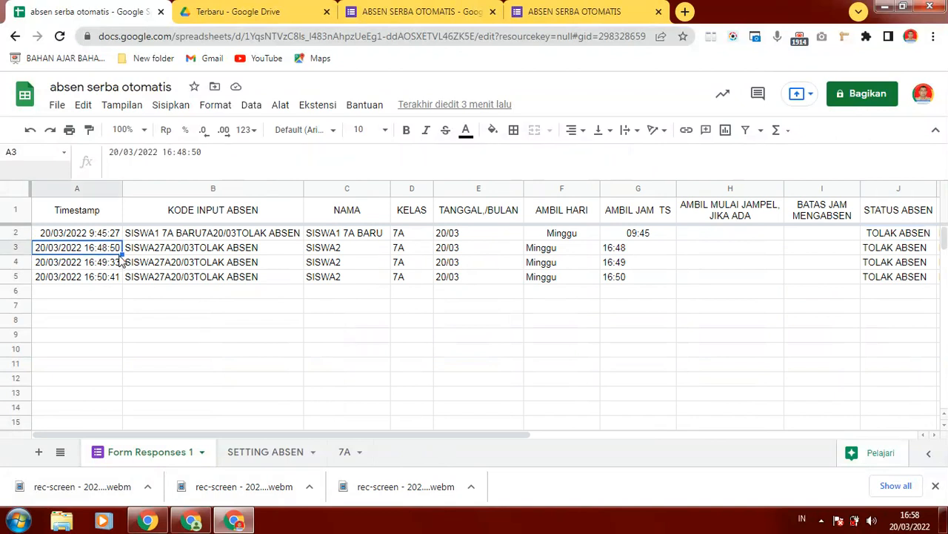
left_click_drag(381, 441, 537, 419)
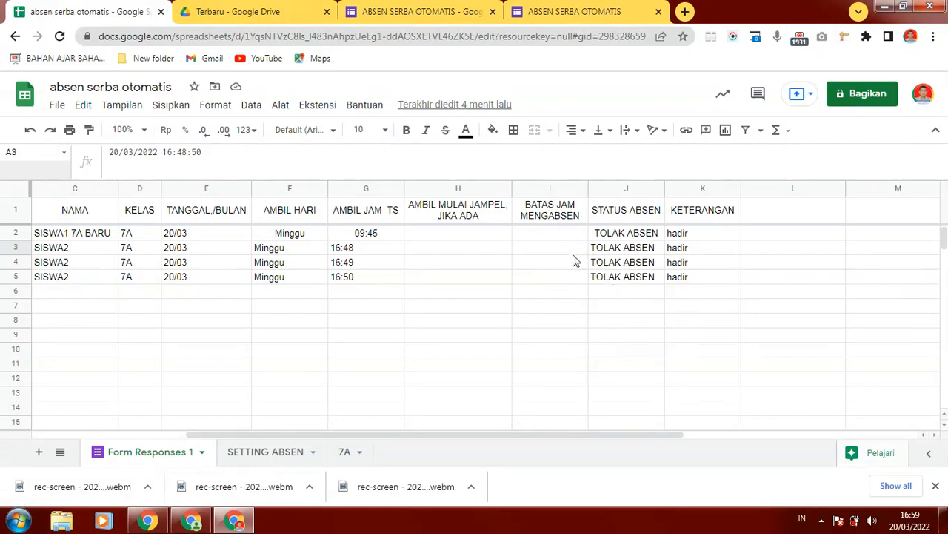
left_click(633, 234)
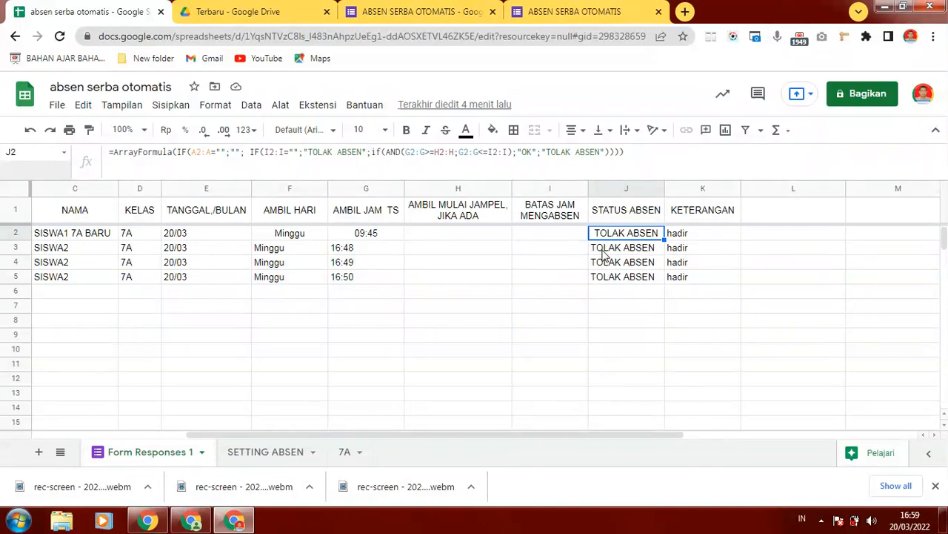
left_click(643, 257)
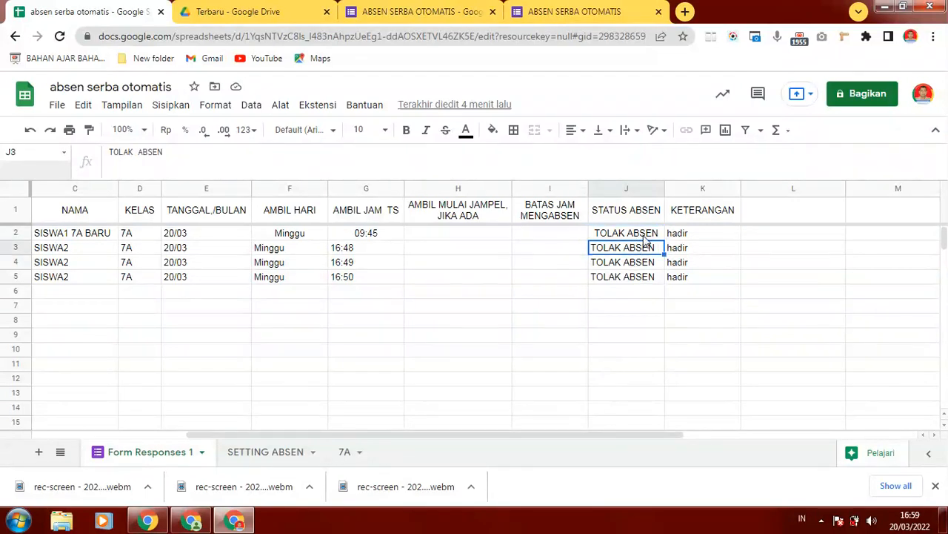
left_click(646, 236)
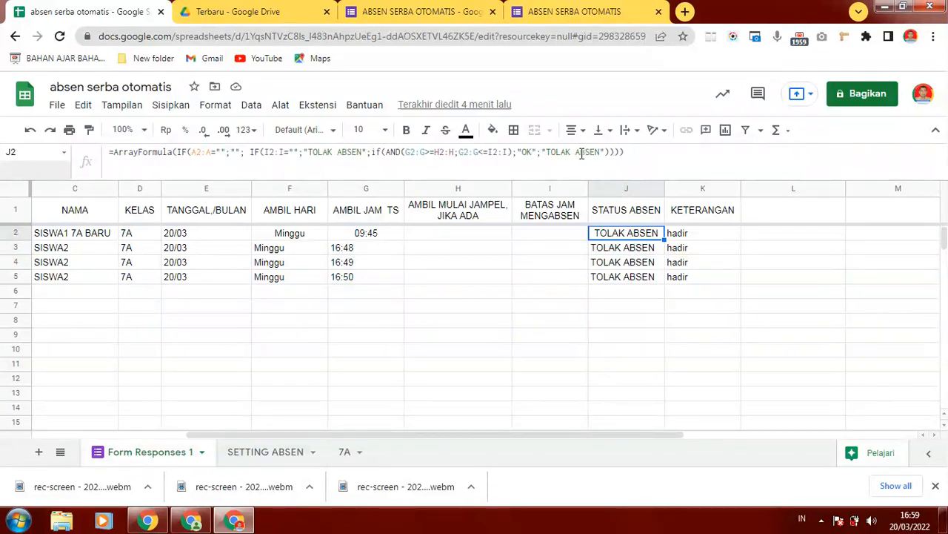
left_click(632, 280)
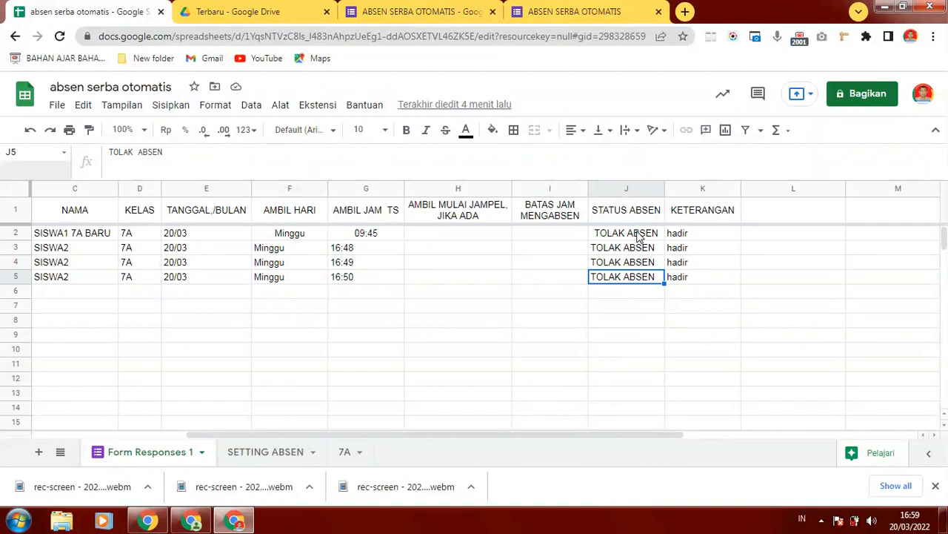
left_click(637, 235)
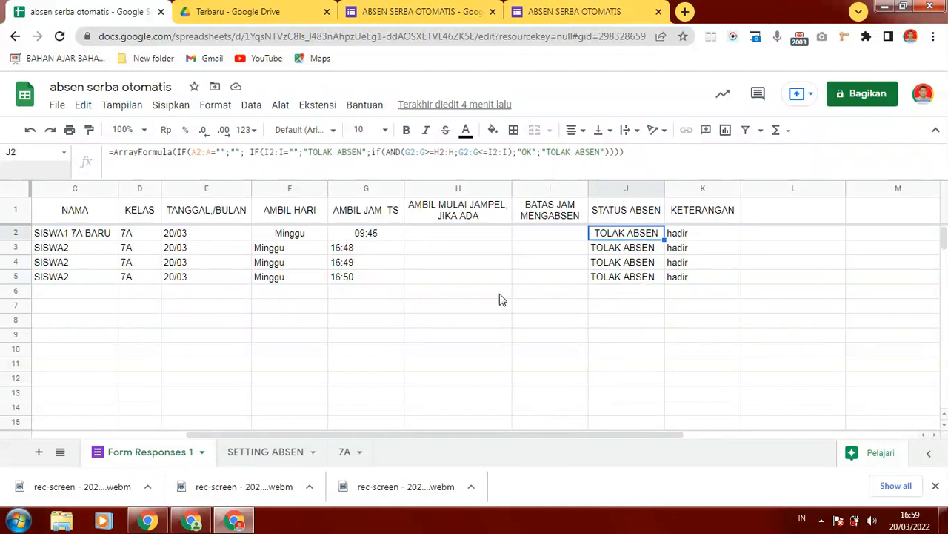
Examine the attendance lookup formulas in the first meeting-date column of the 7A sheet, checking against Form Responses 1
left_click(346, 452)
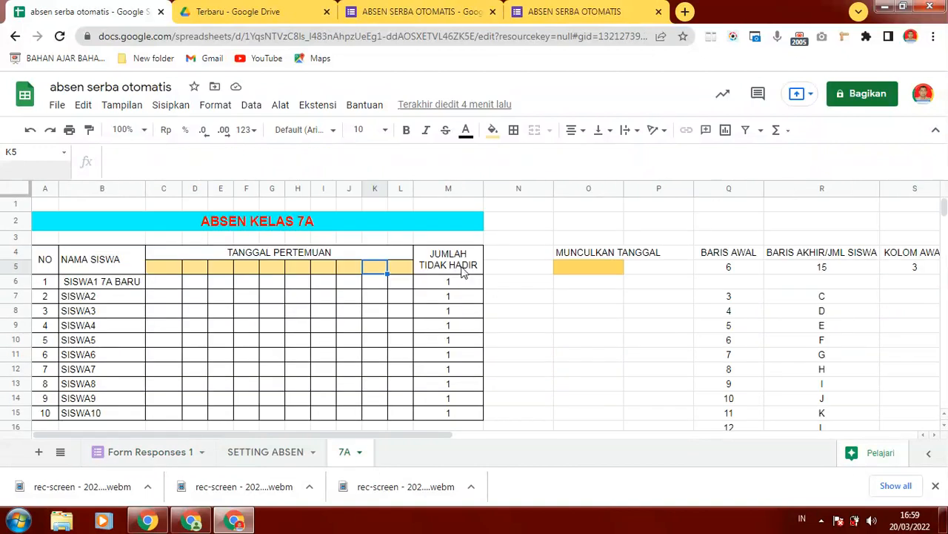
left_click(164, 286)
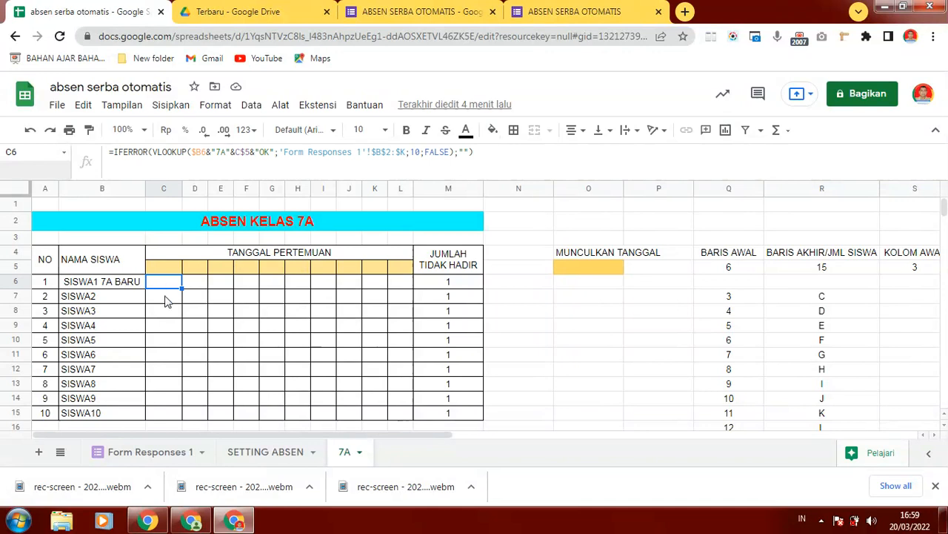
left_click(167, 298)
left_click(169, 312)
left_click(158, 341)
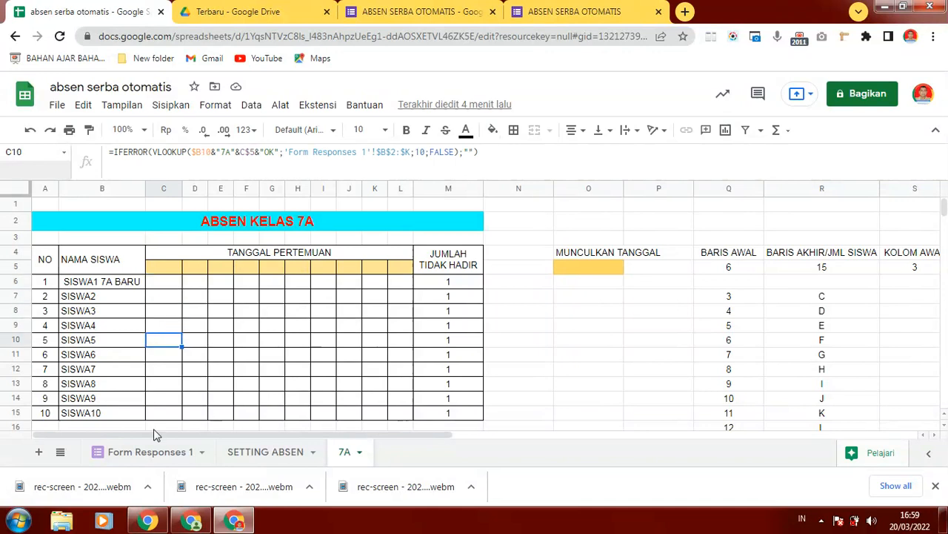
left_click(161, 454)
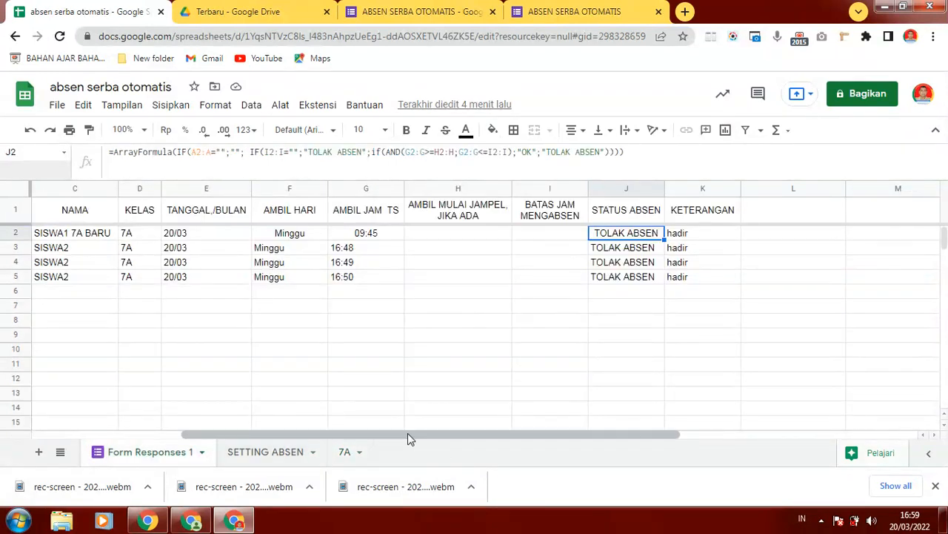
left_click(347, 453)
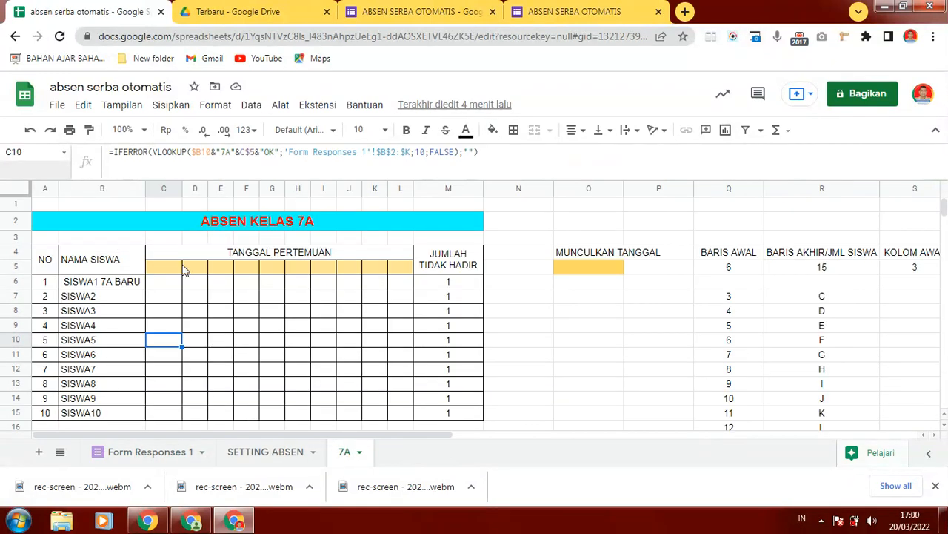
left_click(171, 288)
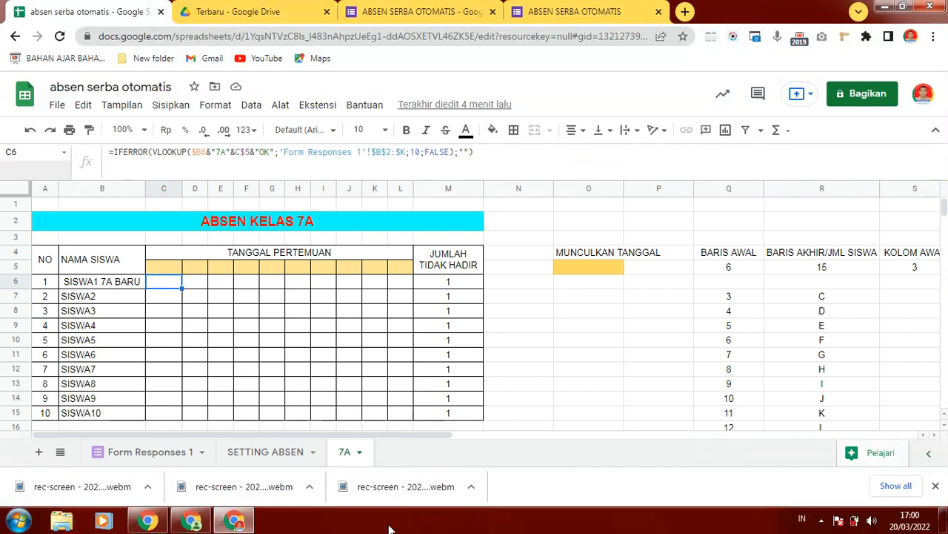
Check the day, time, deadline, timestamp and status entries on Form Responses 1 against the 7A attendance table
left_click(123, 456)
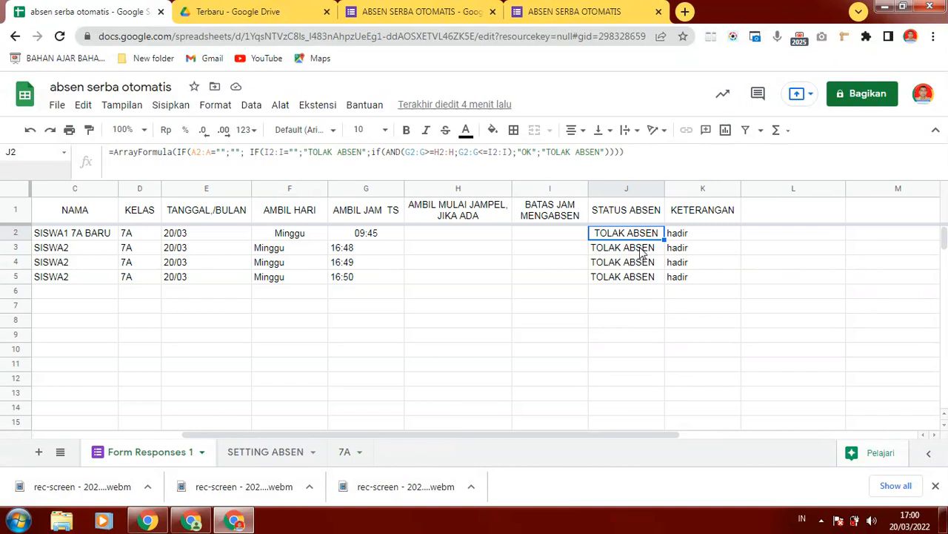
left_click(292, 265)
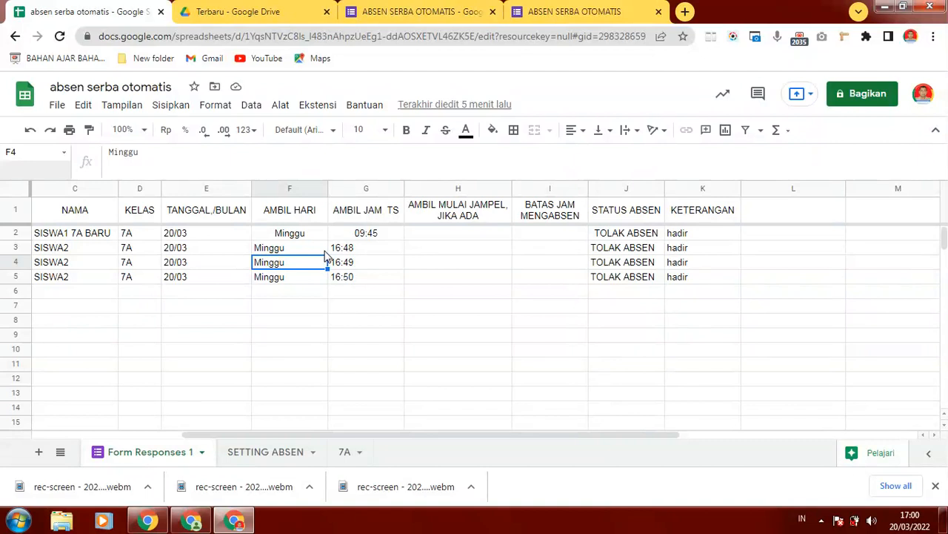
left_click(357, 265)
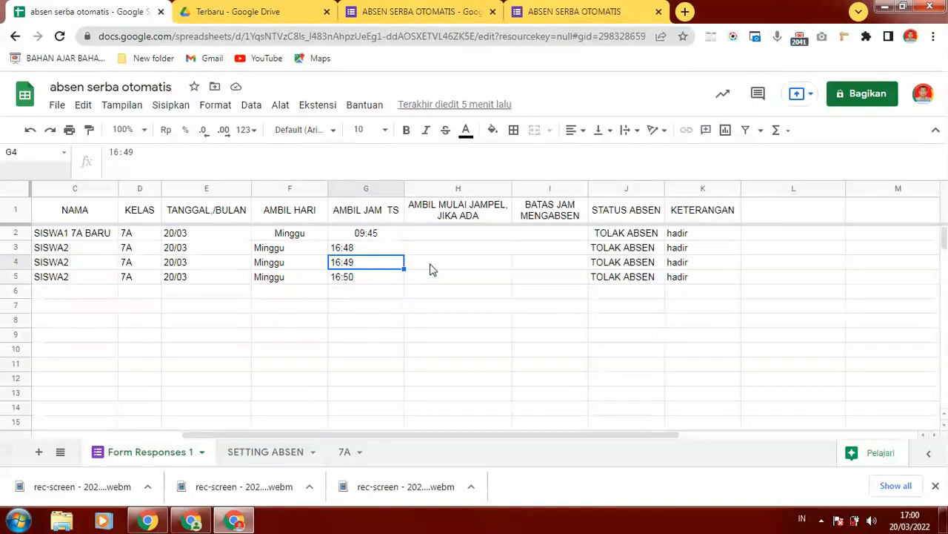
left_click(557, 271)
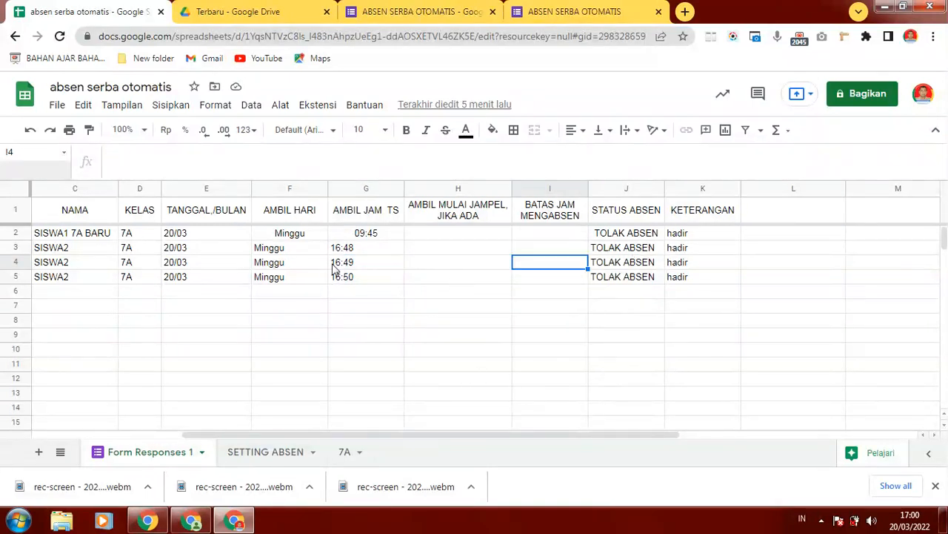
left_click_drag(421, 436, 112, 408)
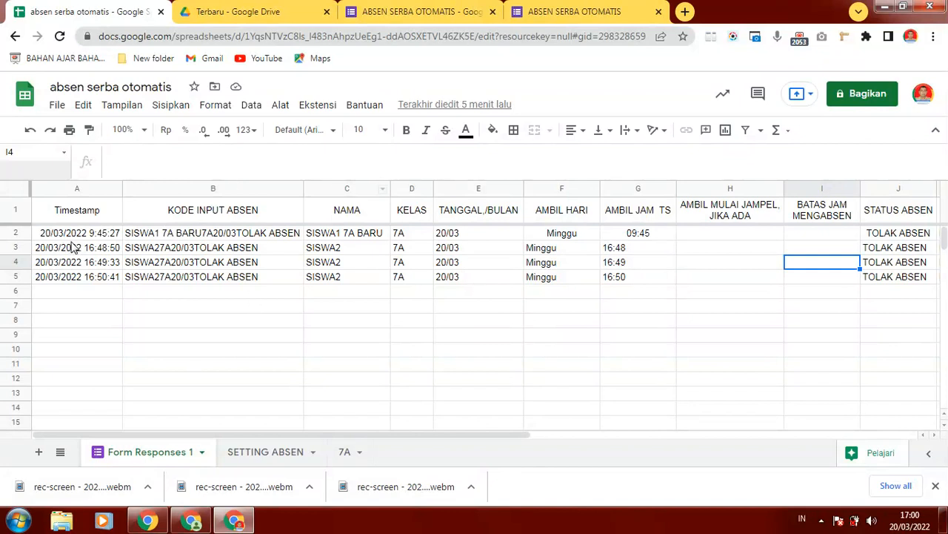
left_click(64, 194)
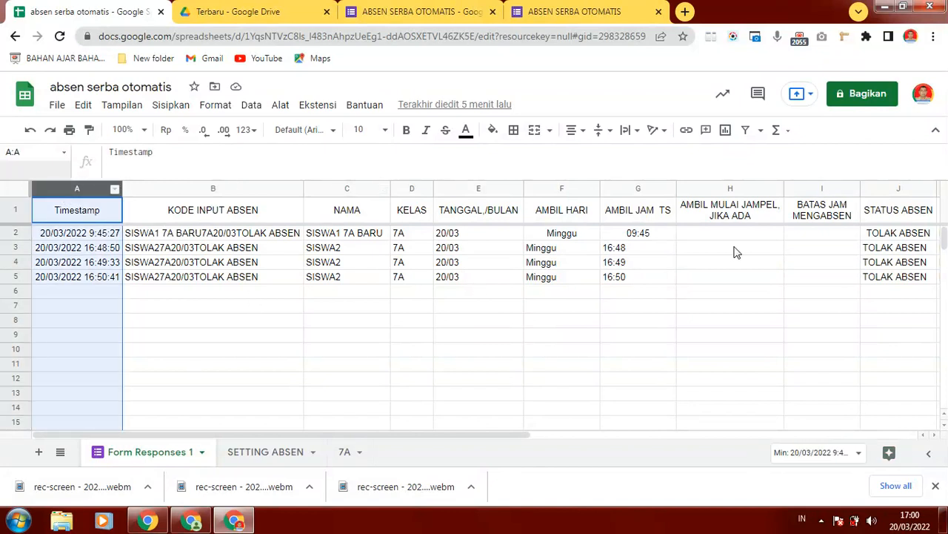
left_click(899, 211)
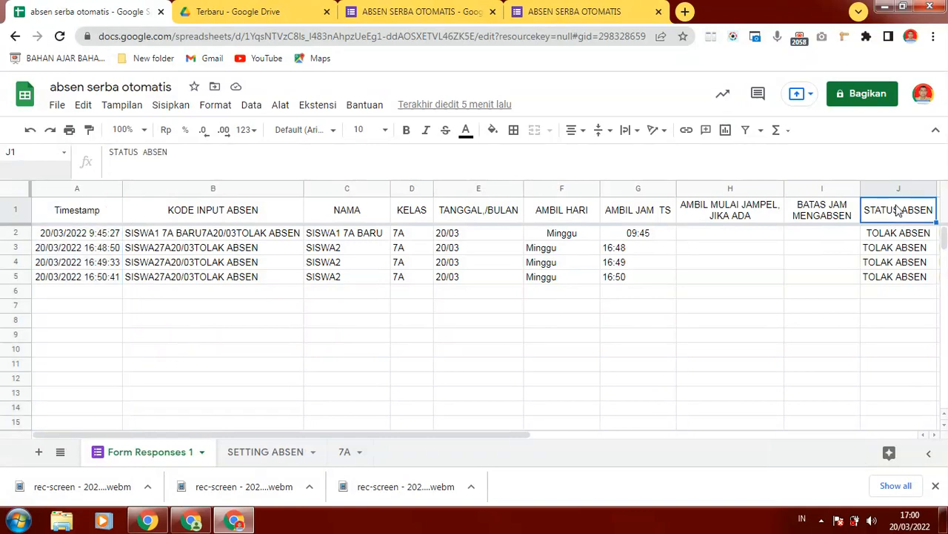
left_click(895, 280)
left_click(346, 453)
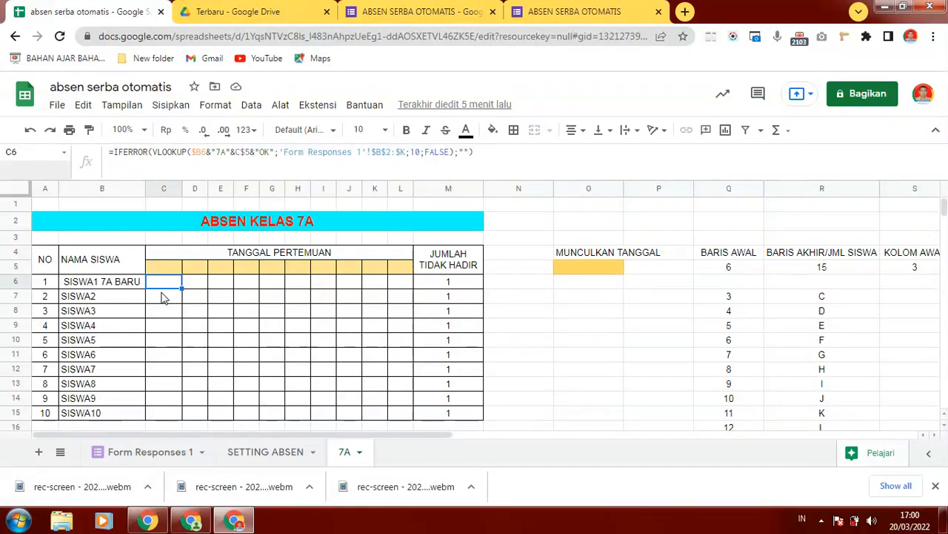
left_click(113, 454)
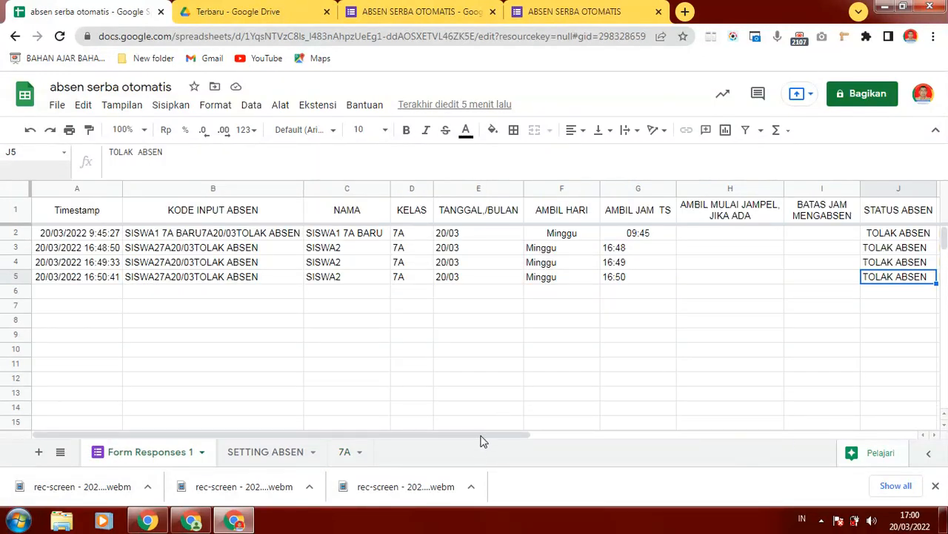
Review the row 2 formulas for the date, day, time and lesson-start columns on Form Responses 1
left_click_drag(519, 435, 582, 434)
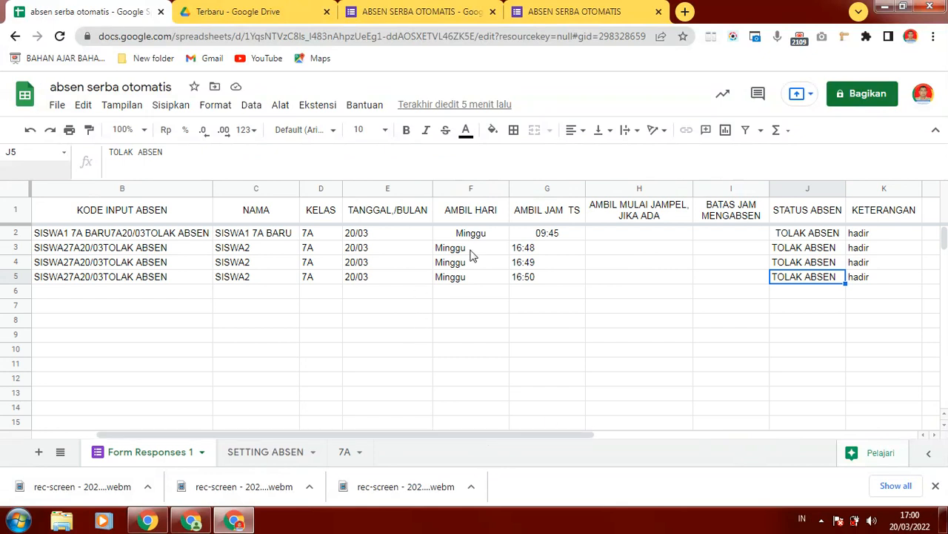
left_click(478, 235)
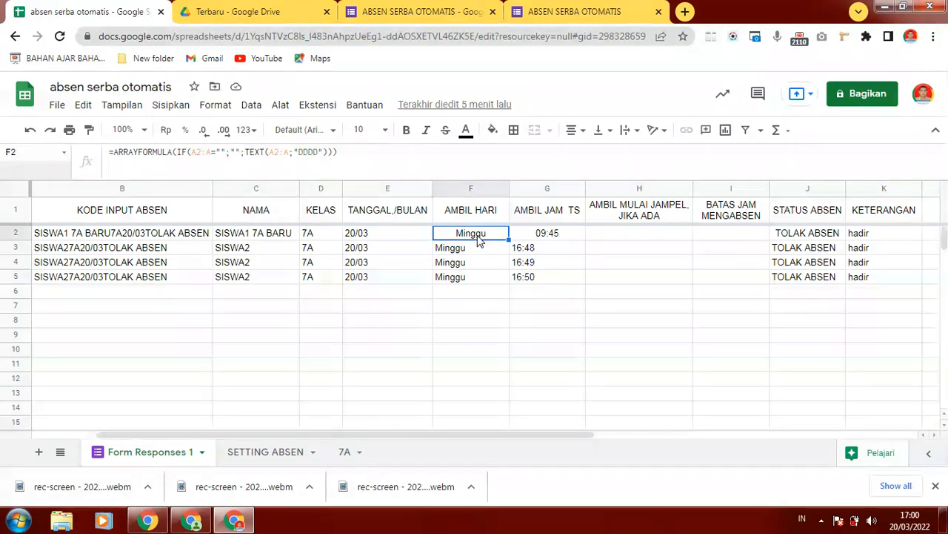
left_click(417, 225)
left_click(404, 235)
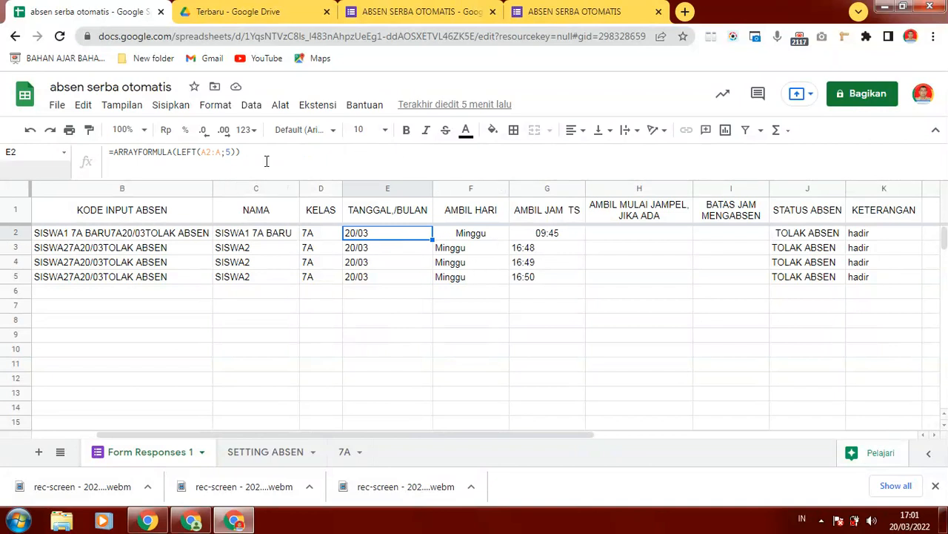
left_click(479, 238)
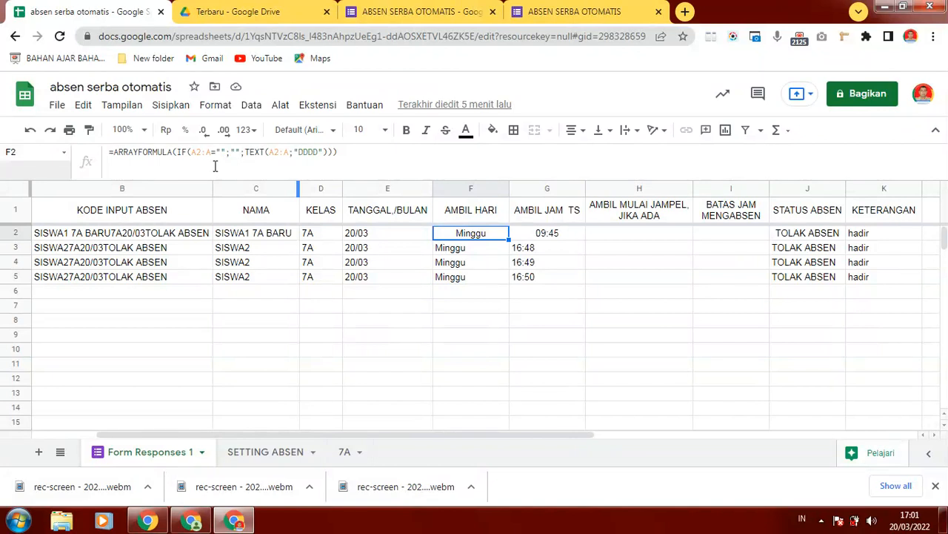
left_click_drag(554, 432, 490, 434)
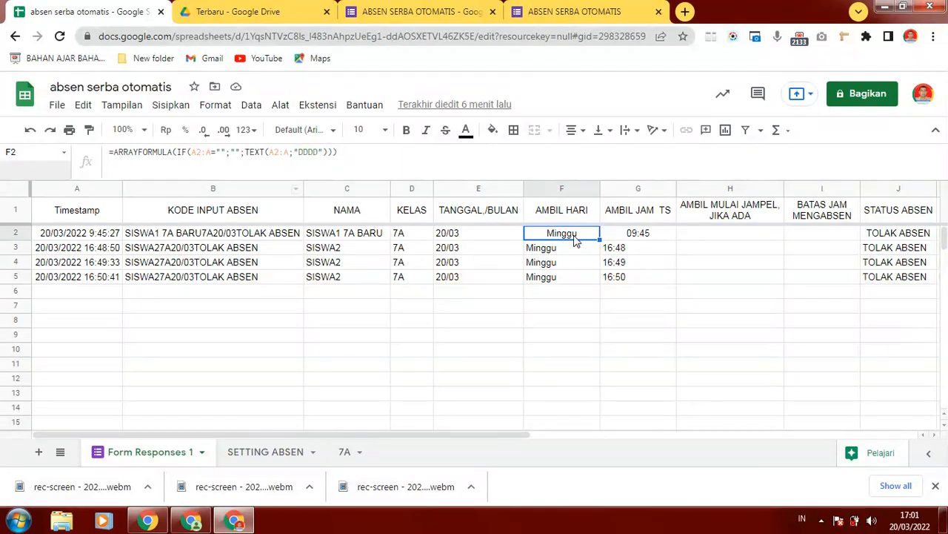
left_click(635, 236)
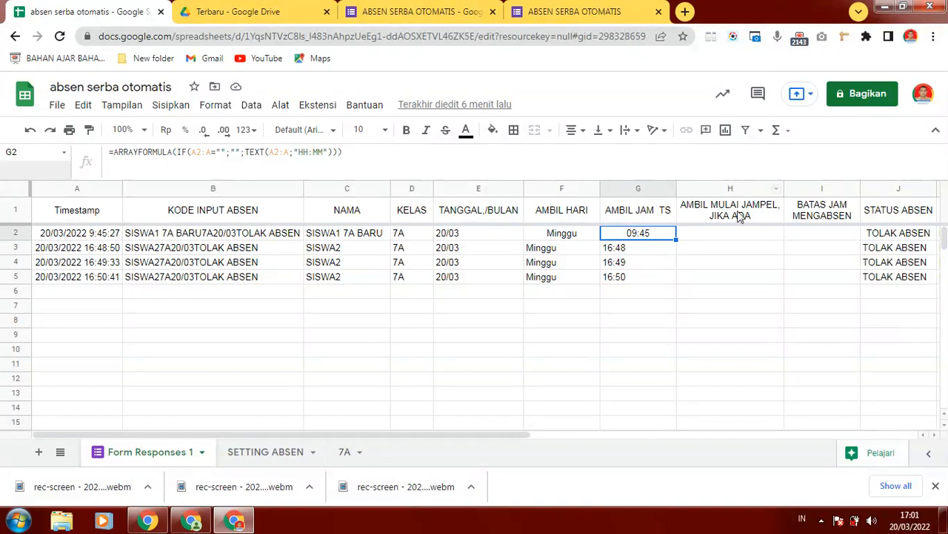
left_click(710, 234)
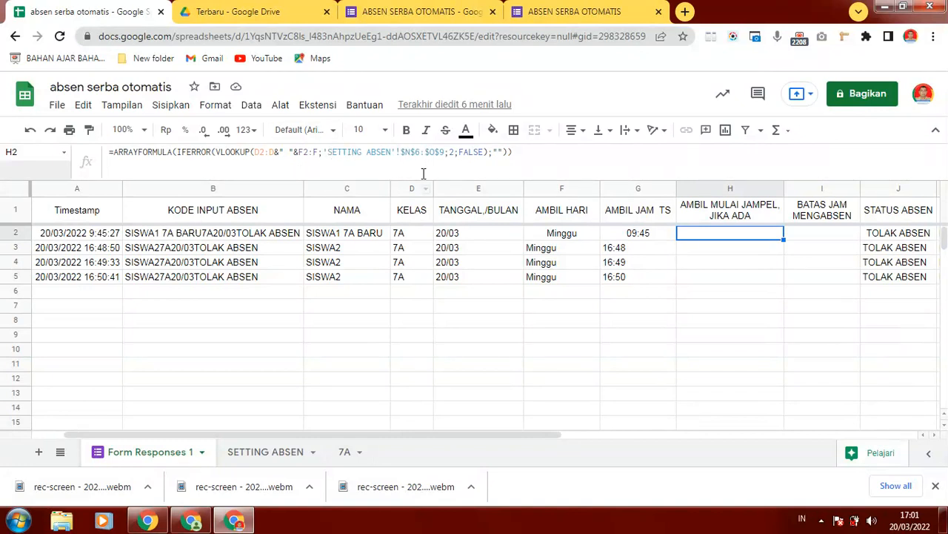
Examine the table of lesson start times by class and day in N6:O9 on the SETTING ABSEN sheet
left_click(285, 455)
left_click(461, 328)
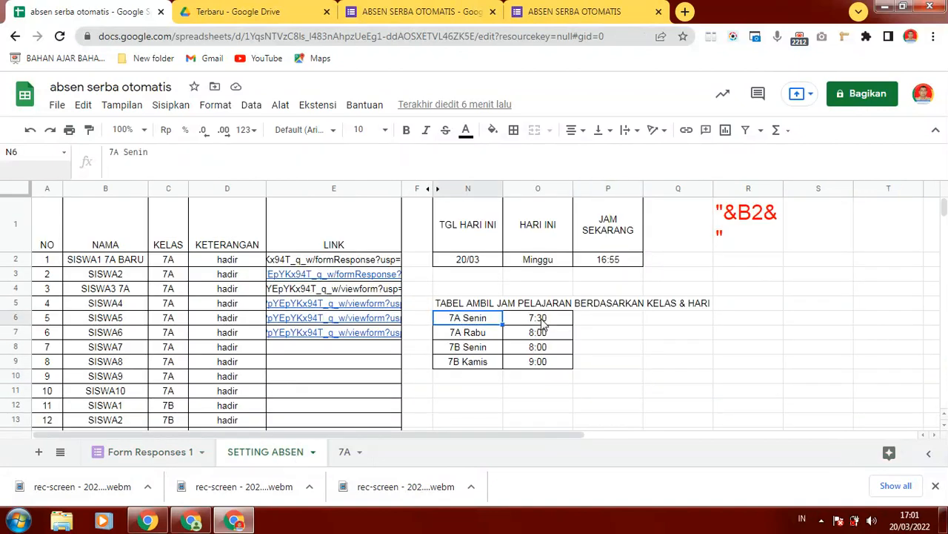
left_click(545, 359)
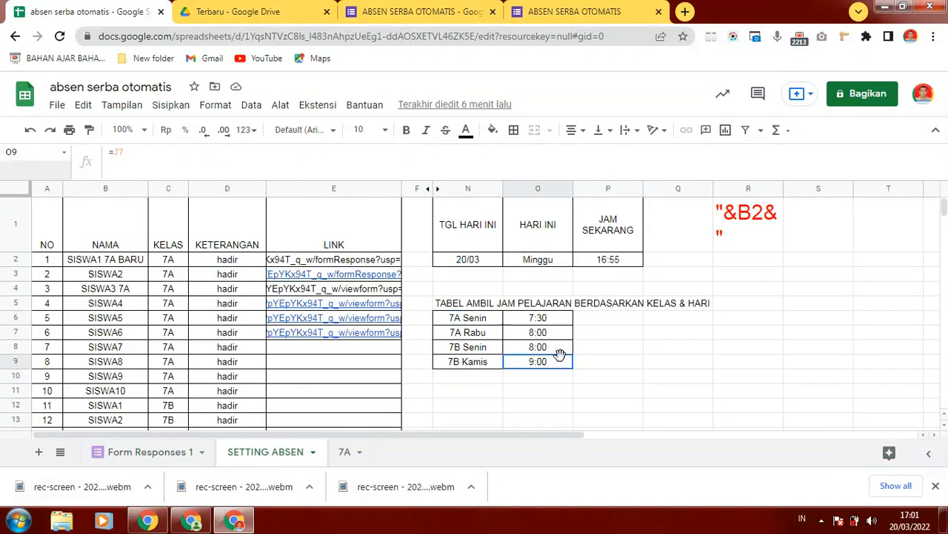
left_click(488, 321)
left_click(524, 390)
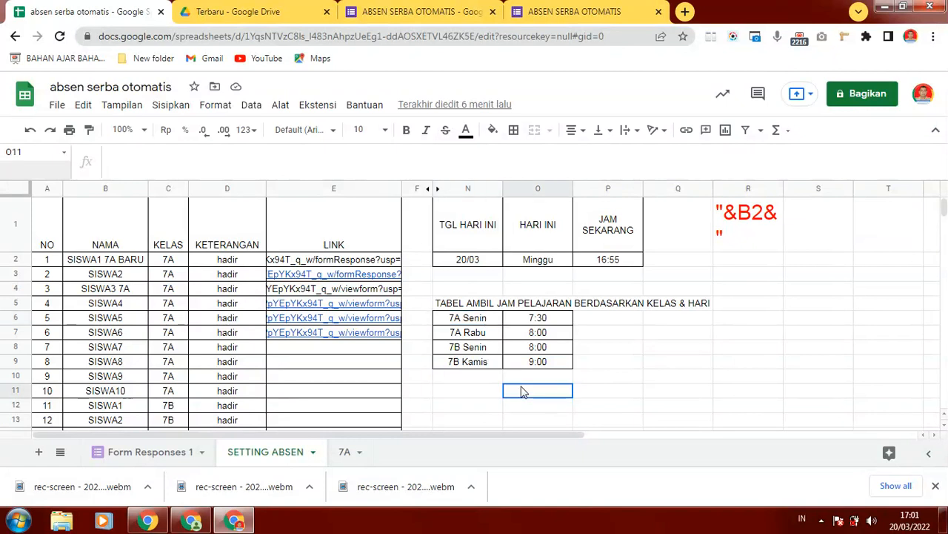
left_click(482, 319)
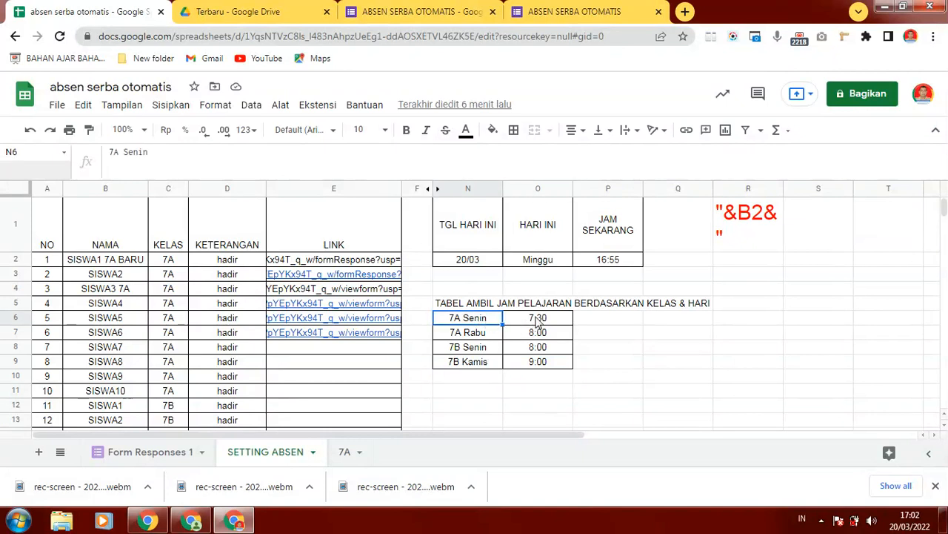
left_click(538, 320)
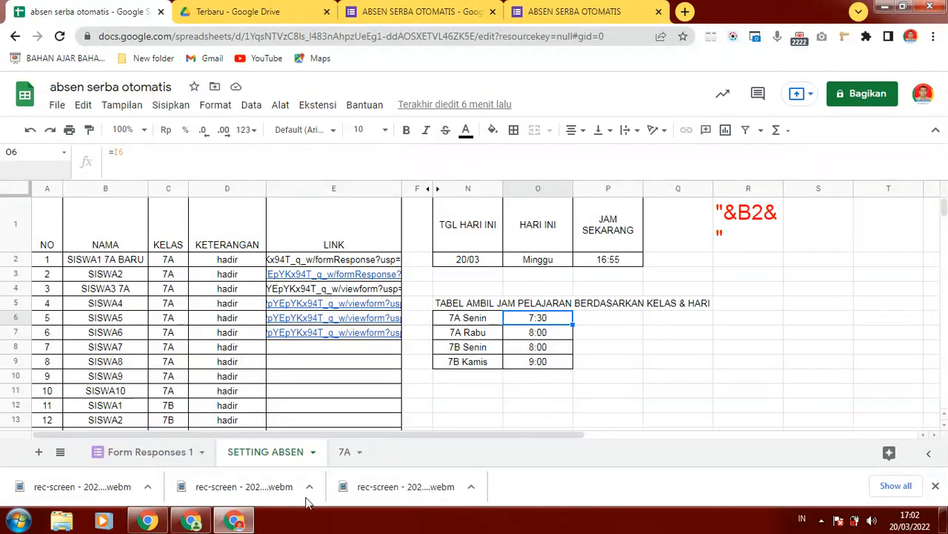
Compare the day formula in F2 with the lesson-start lookup in H2 on Form Responses 1
left_click(172, 459)
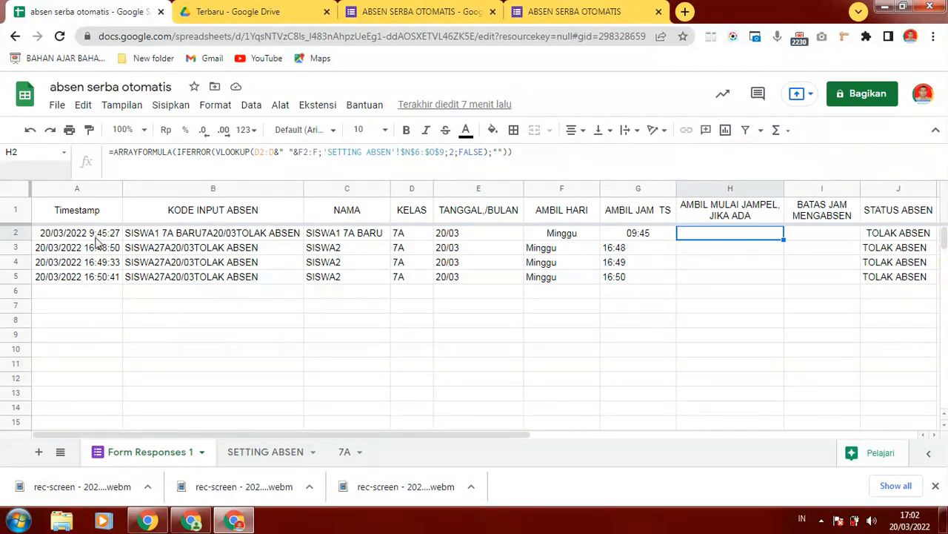
left_click(554, 237)
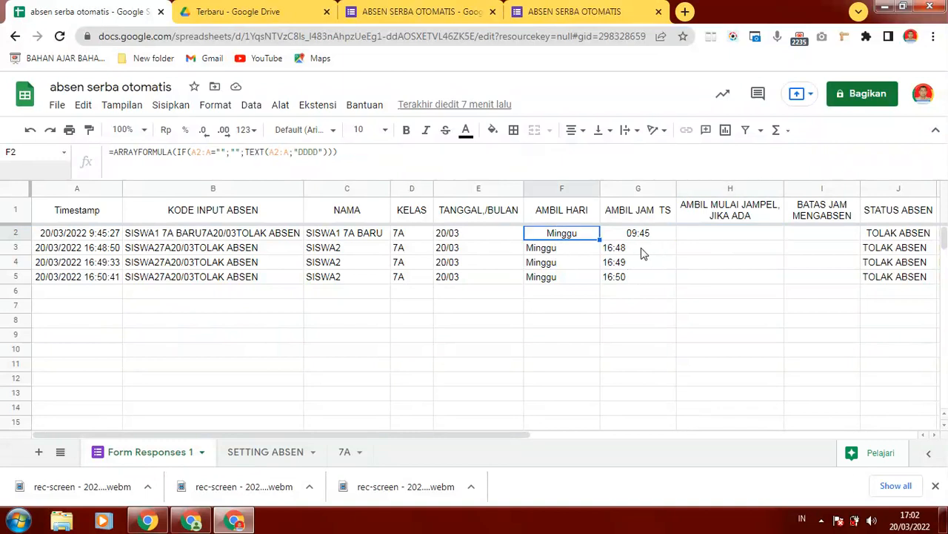
left_click(692, 237)
left_click(556, 238)
left_click(698, 234)
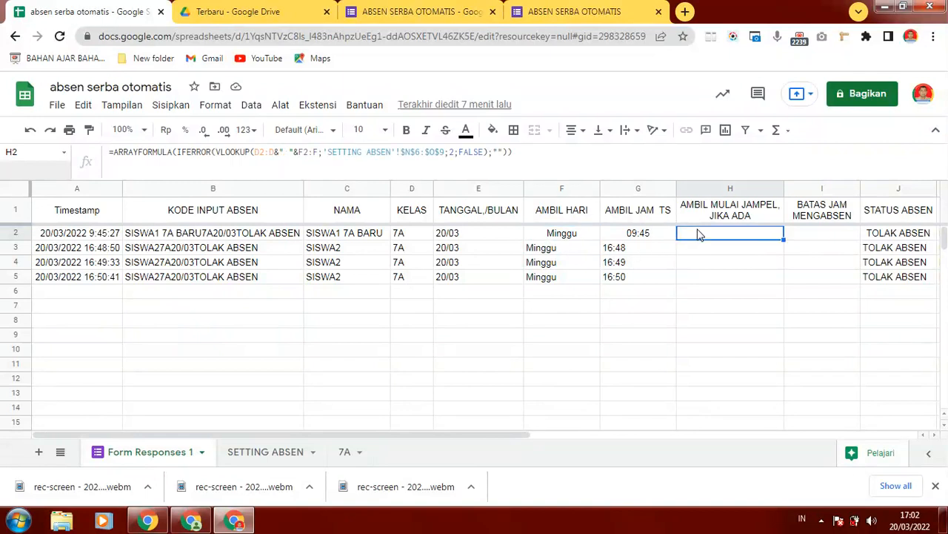
left_click(556, 236)
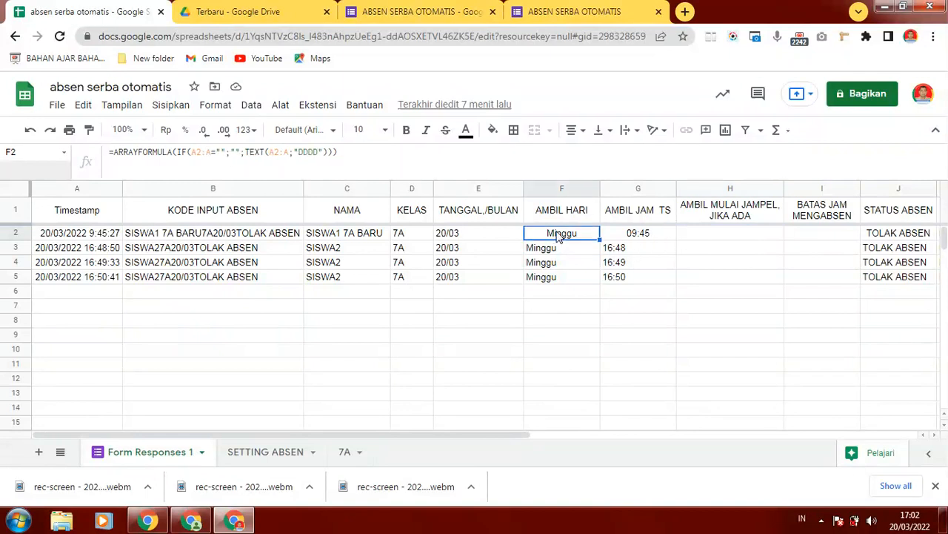
key("Return")
key("Return")
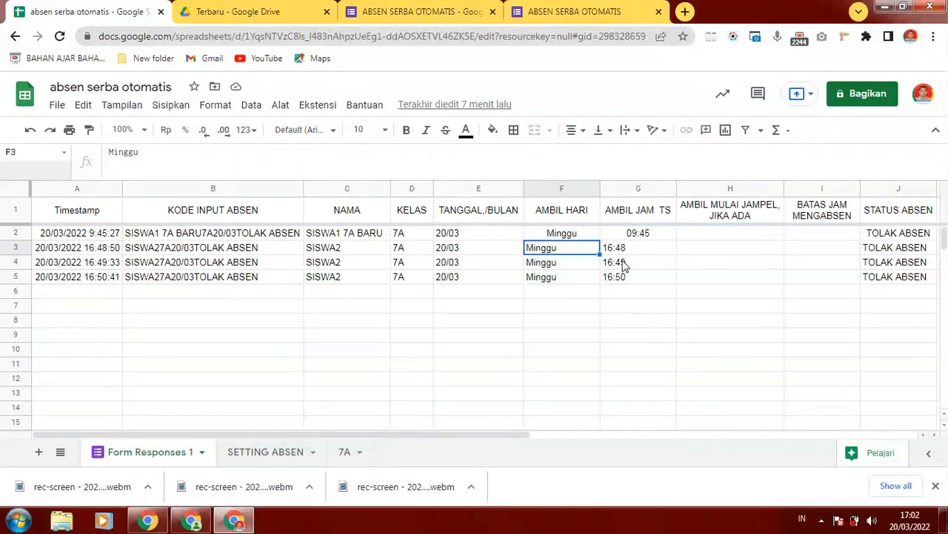
Replace the day formula in cell F2 of Form Responses 1 with Senin
left_click(578, 234)
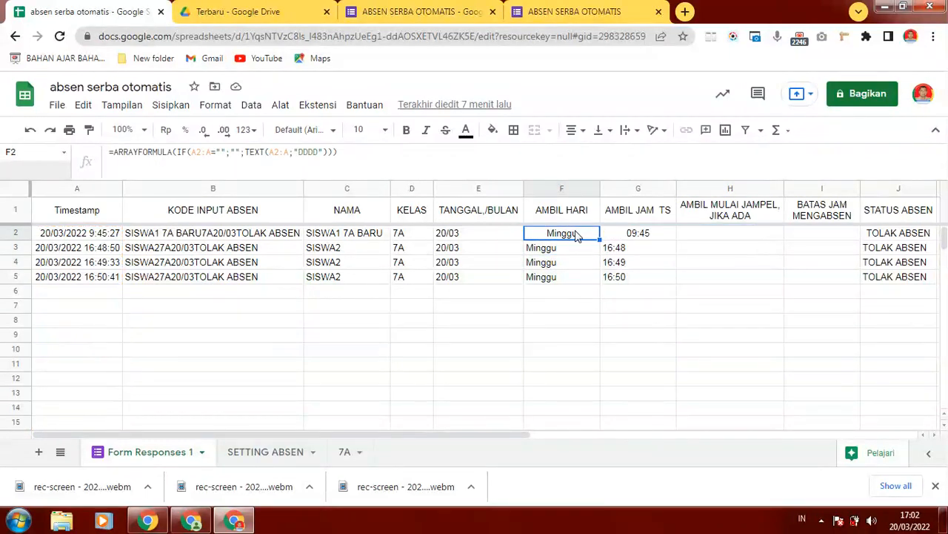
type("Se")
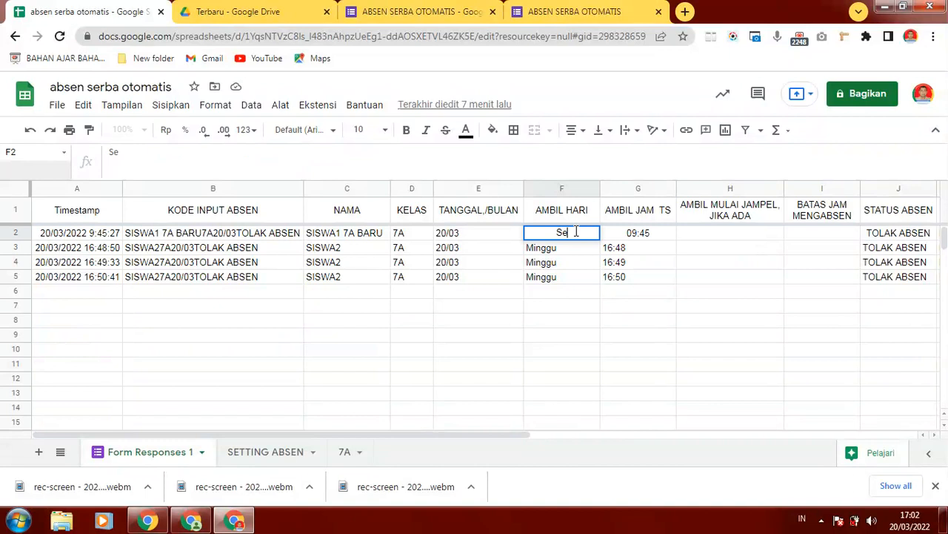
type("nin")
key("Return")
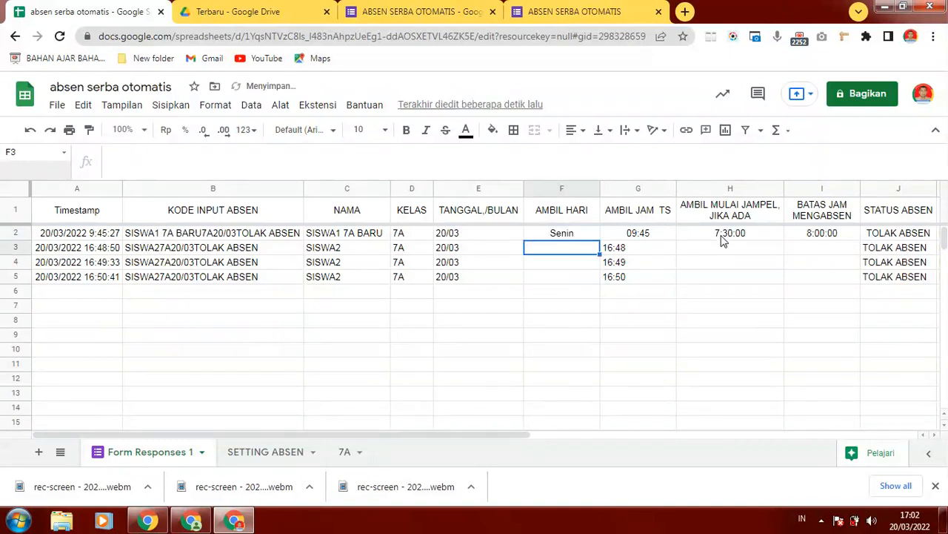
Compare the lesson-start lookup in H2 of Form Responses 1 with the class-and-day table on the SETTING ABSEN sheet
left_click(724, 236)
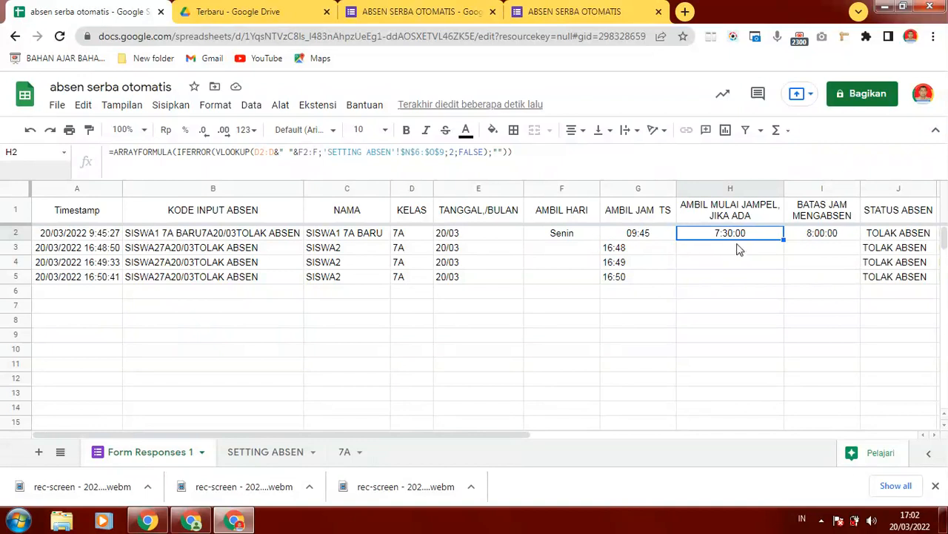
left_click(268, 452)
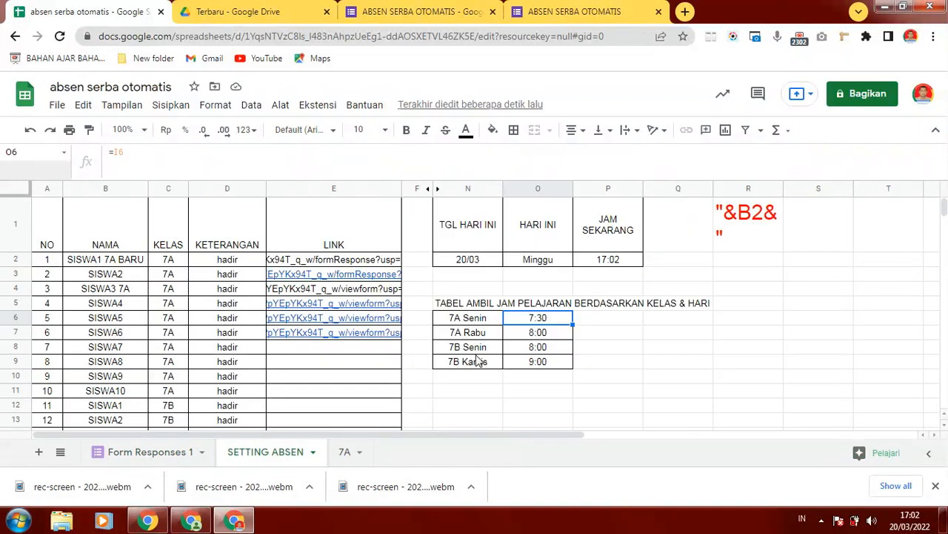
left_click(115, 455)
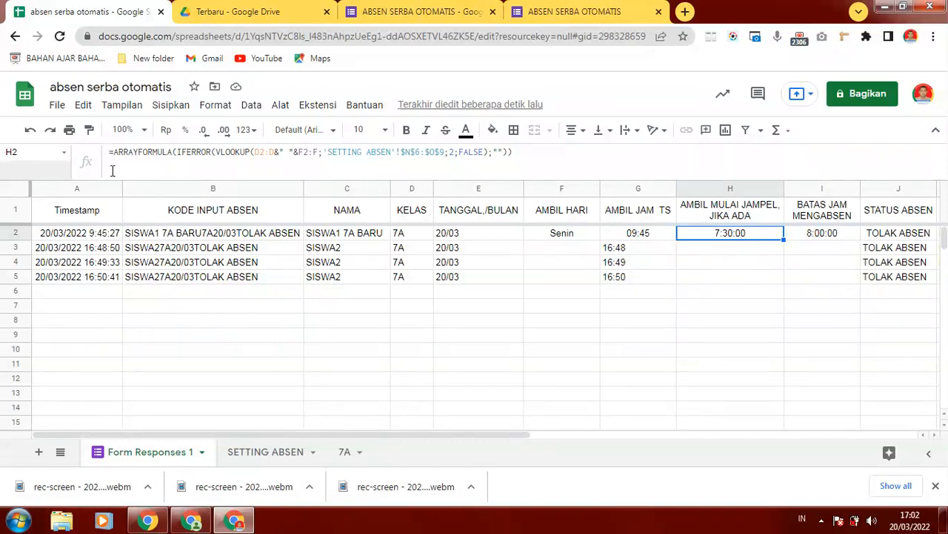
Examine the attendance deadline formula in I2 of Form Responses 1 without changing it
left_click(817, 236)
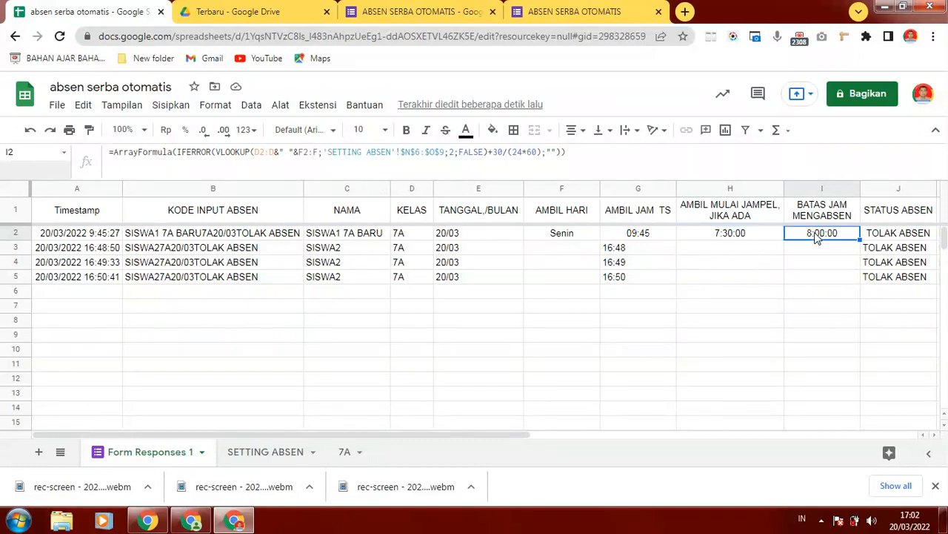
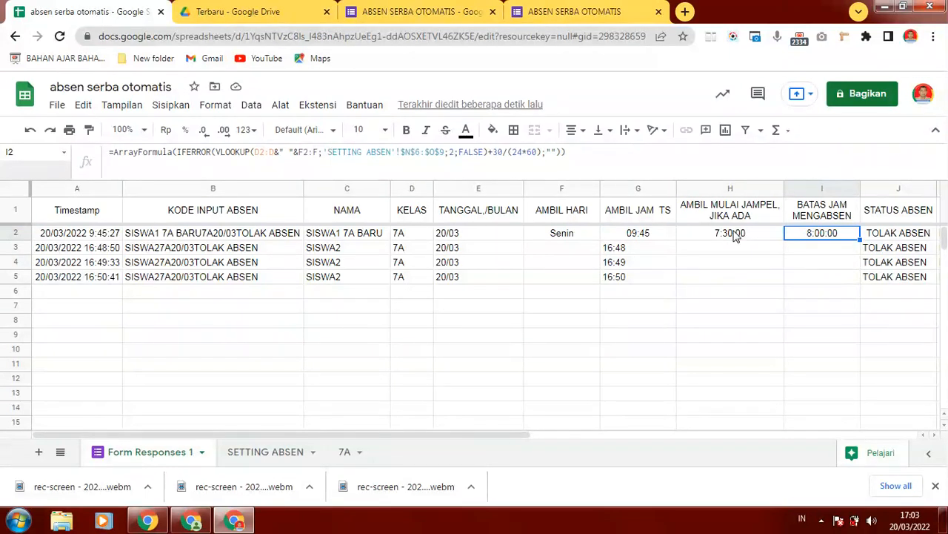
left_click(496, 154)
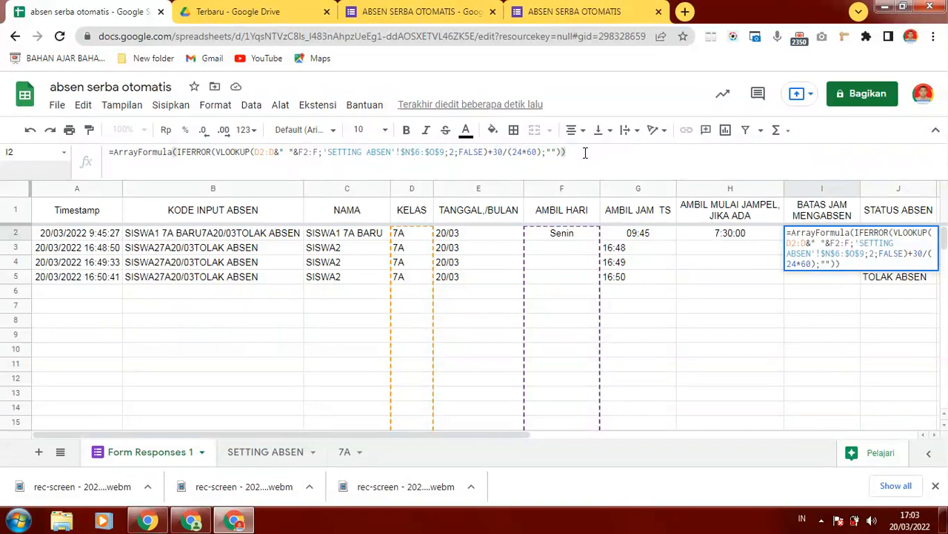
key("Return")
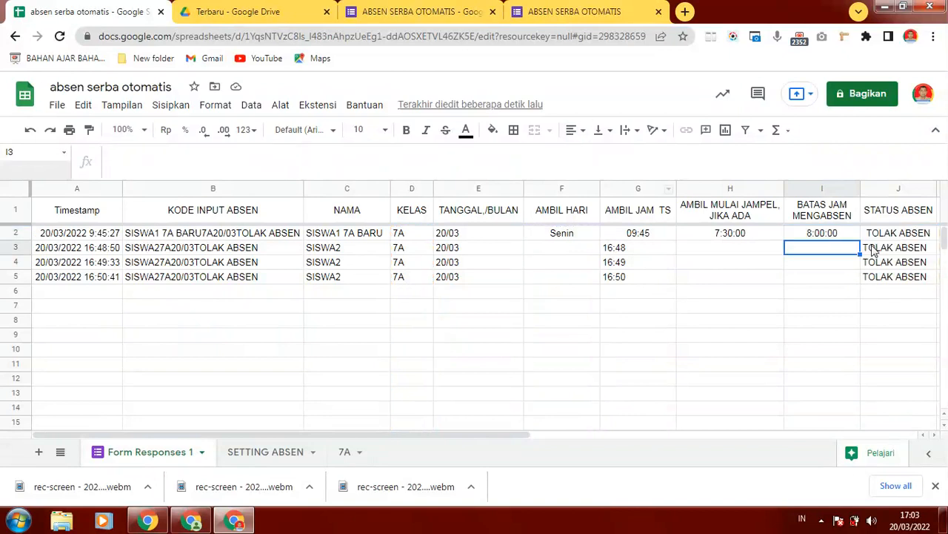
Examine the status formula in J2 against the day, response time, lesson start and deadline cells of row 2
left_click_drag(519, 433, 552, 445)
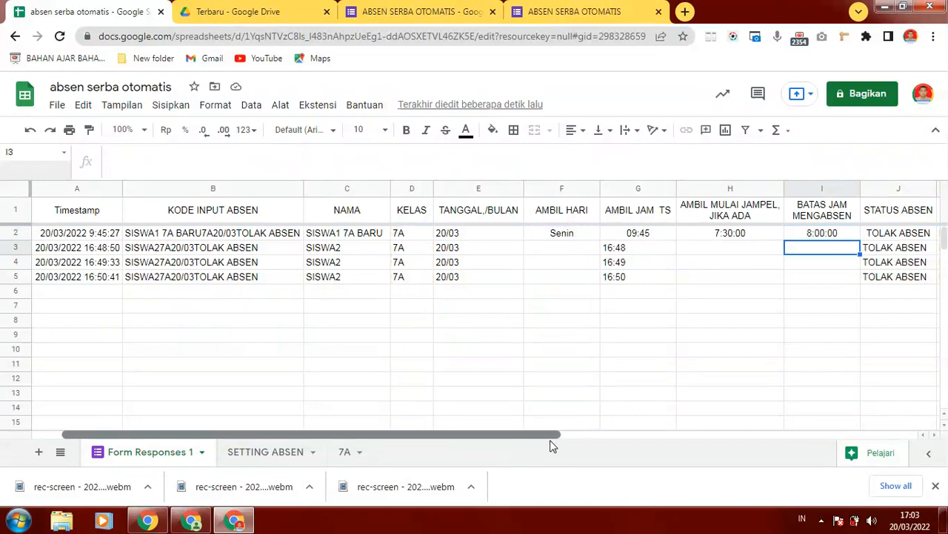
left_click(878, 237)
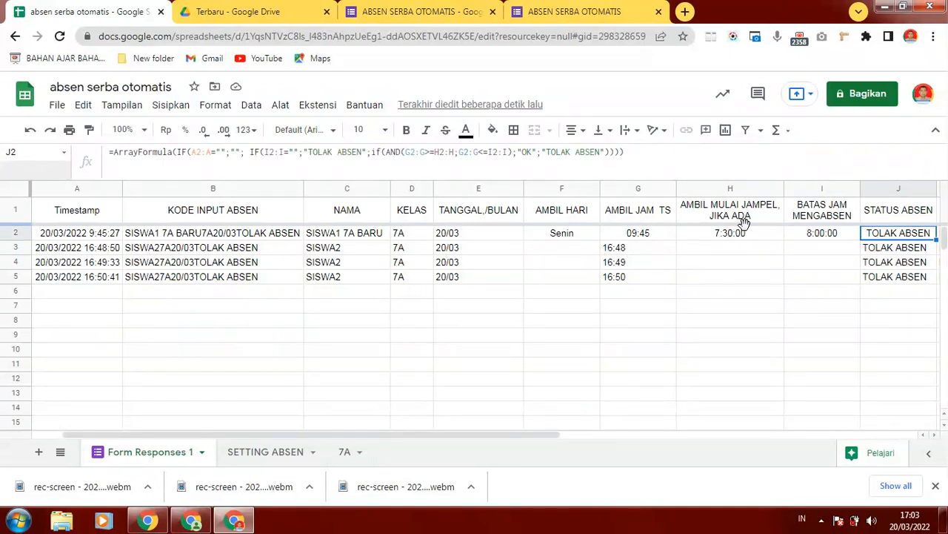
left_click(641, 241)
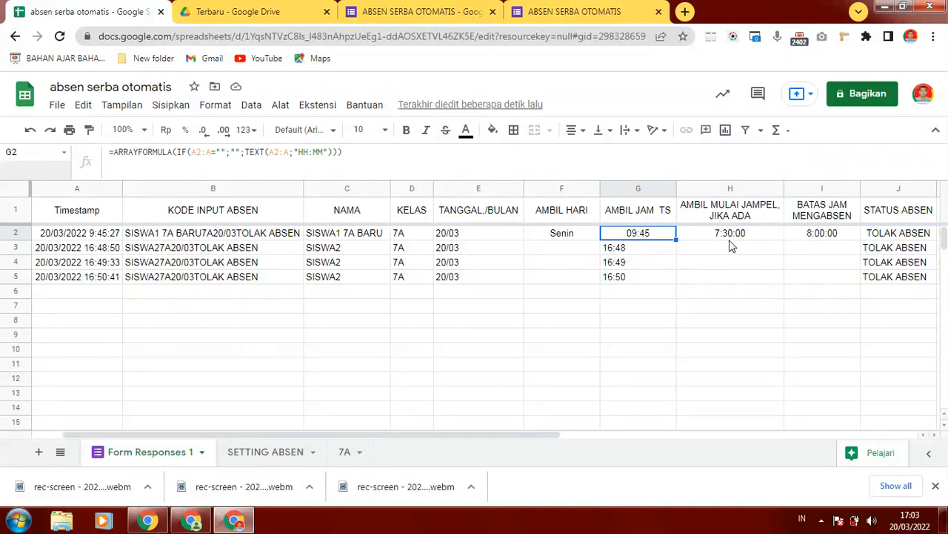
left_click(561, 235)
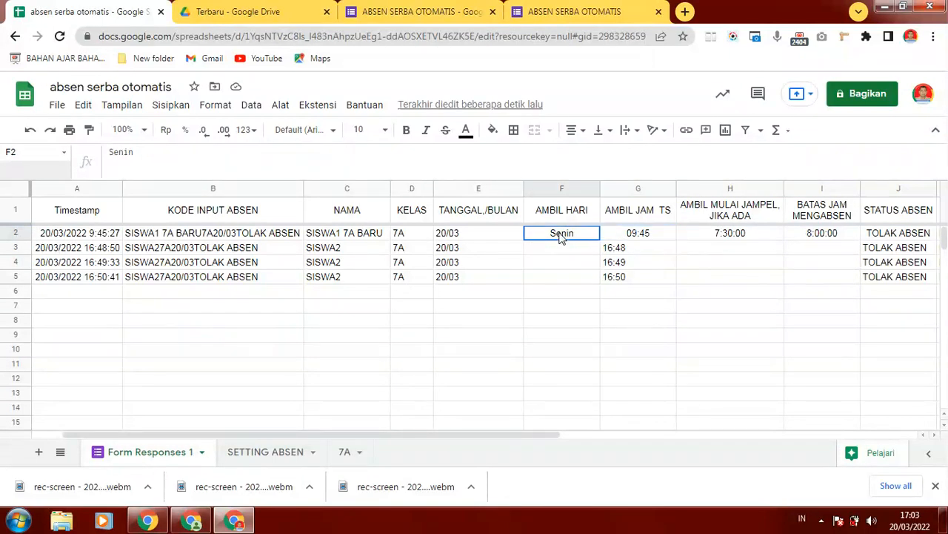
left_click(631, 237)
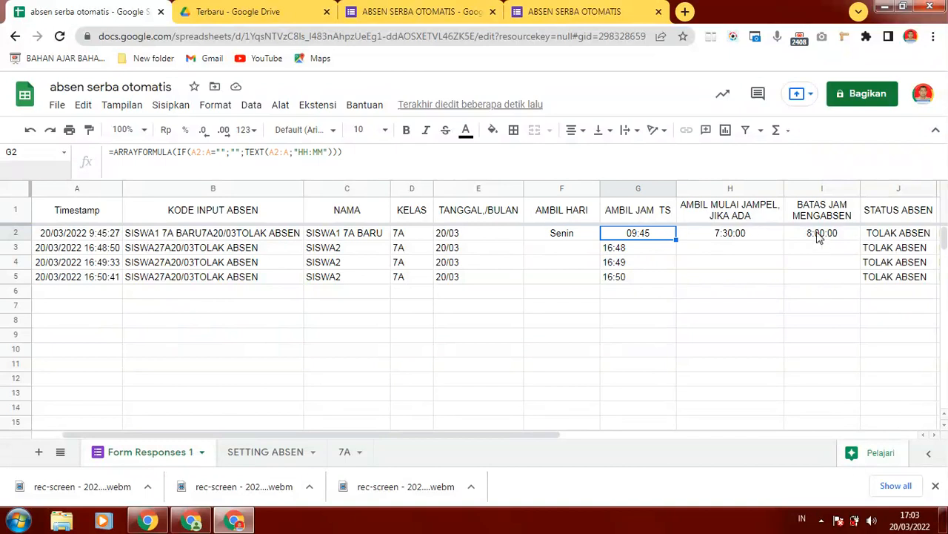
left_click(753, 237)
left_click(832, 238)
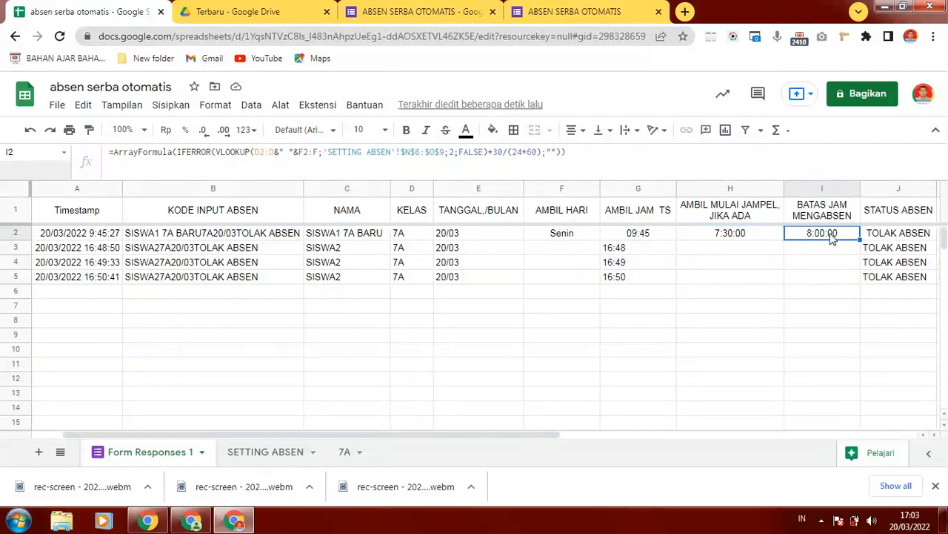
left_click(644, 238)
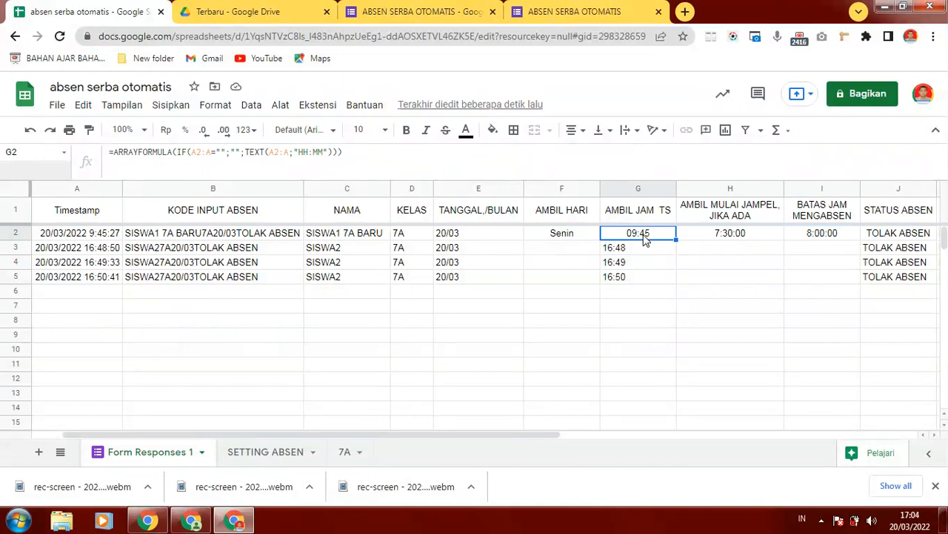
left_click(582, 247)
Replace the response-time formula in G2 with 07:40 and check the attendance status in J2
left_click(624, 234)
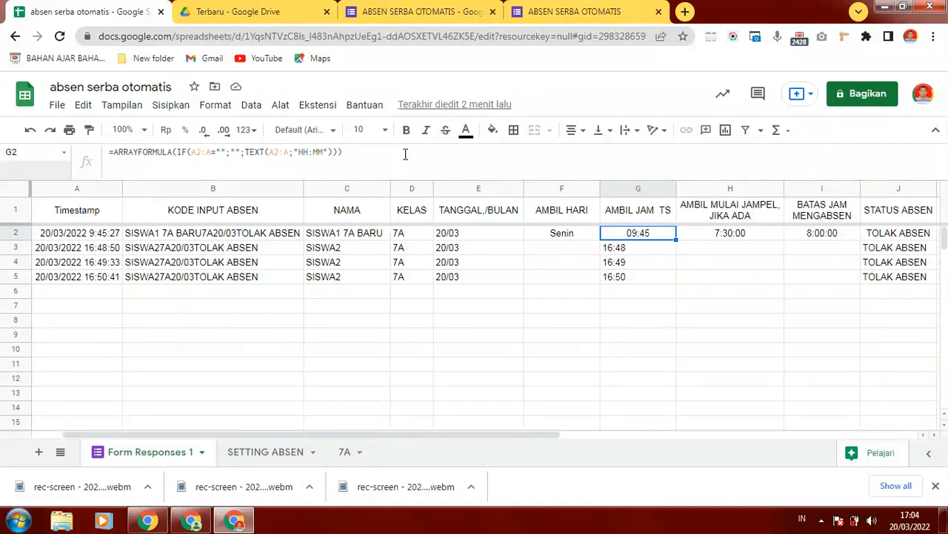
key("Delete")
type("07:4")
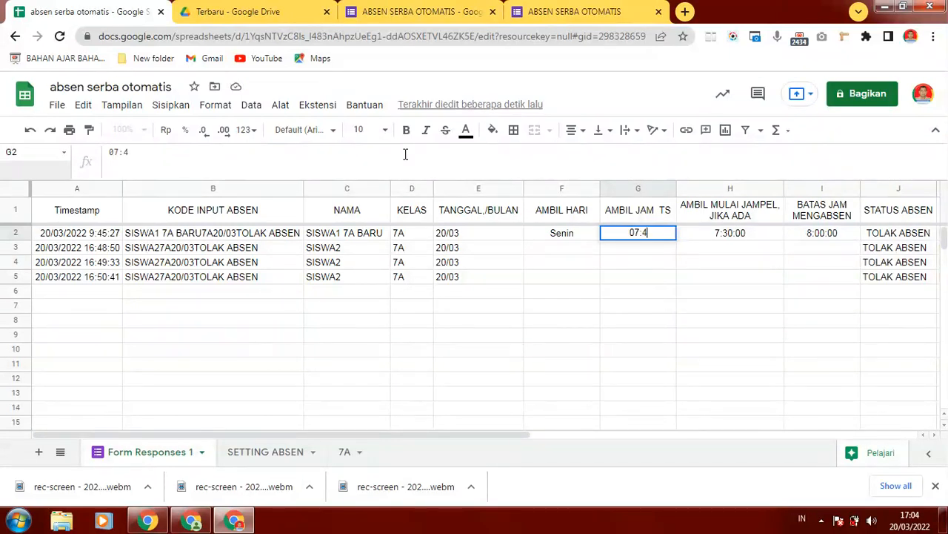
type("0")
key("Return")
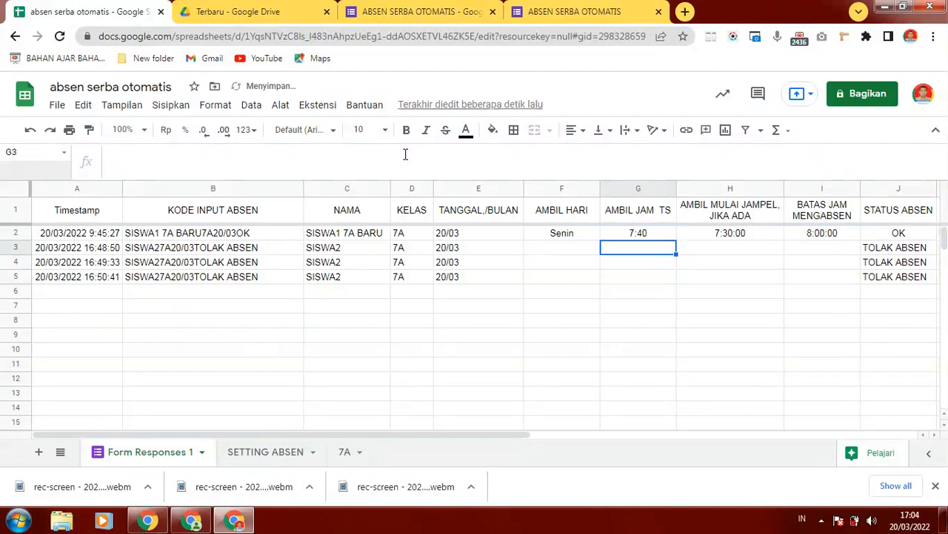
left_click(886, 236)
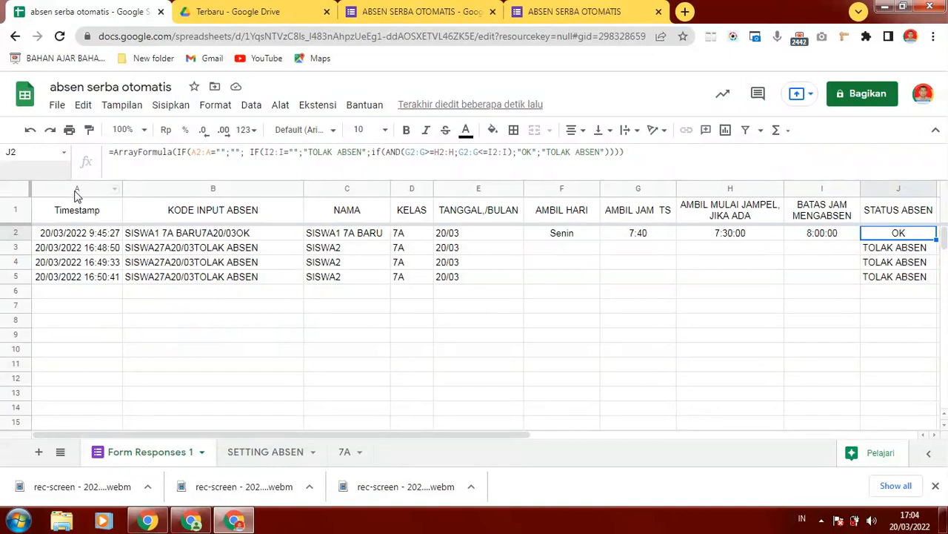
Undo the test entries in G2 and F2 to restore the time and day formulas
left_click(29, 131)
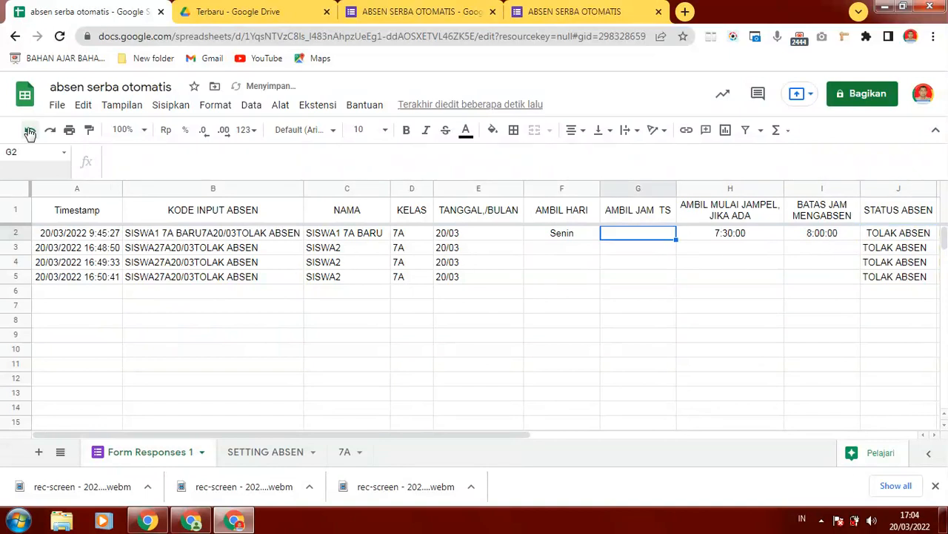
left_click(29, 131)
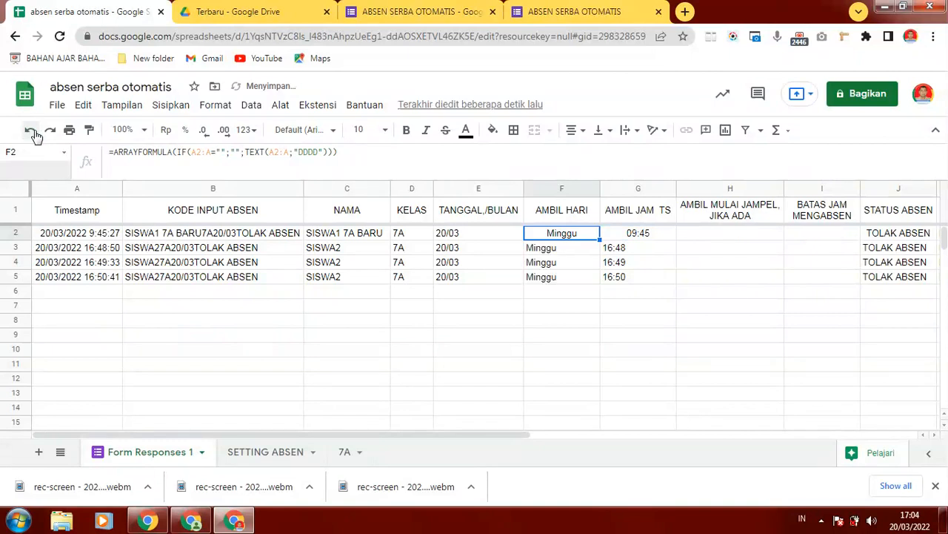
left_click(708, 216)
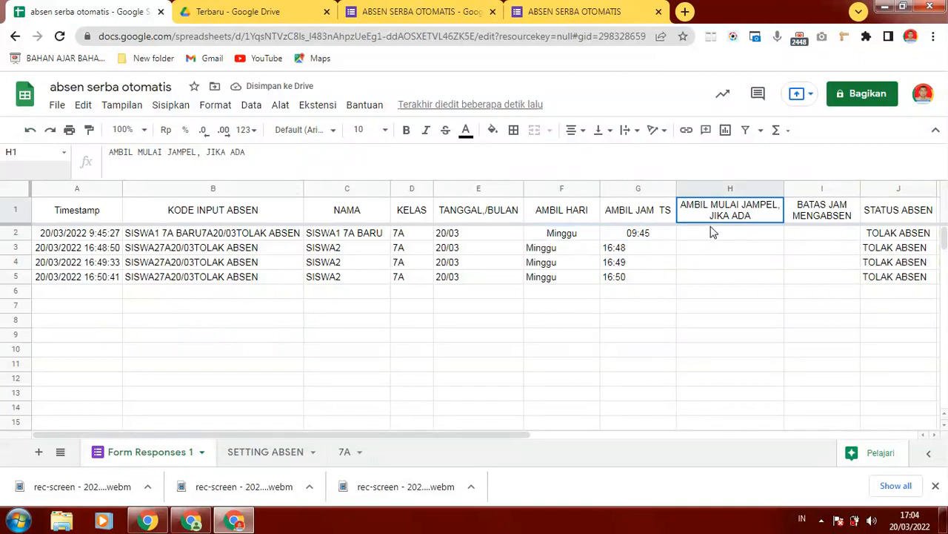
Check the status formula in J2 and the day and time values of the responses in rows 3 to 5
left_click(893, 234)
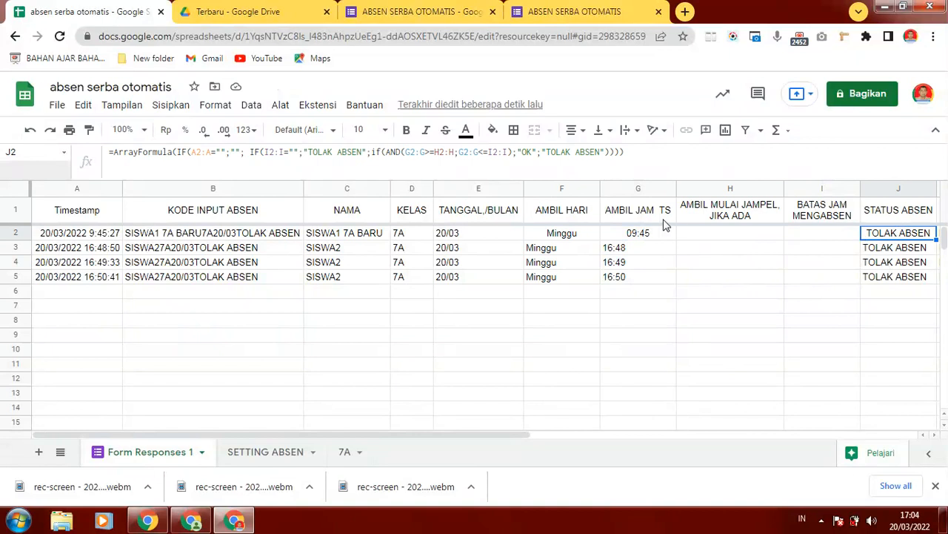
left_click(548, 251)
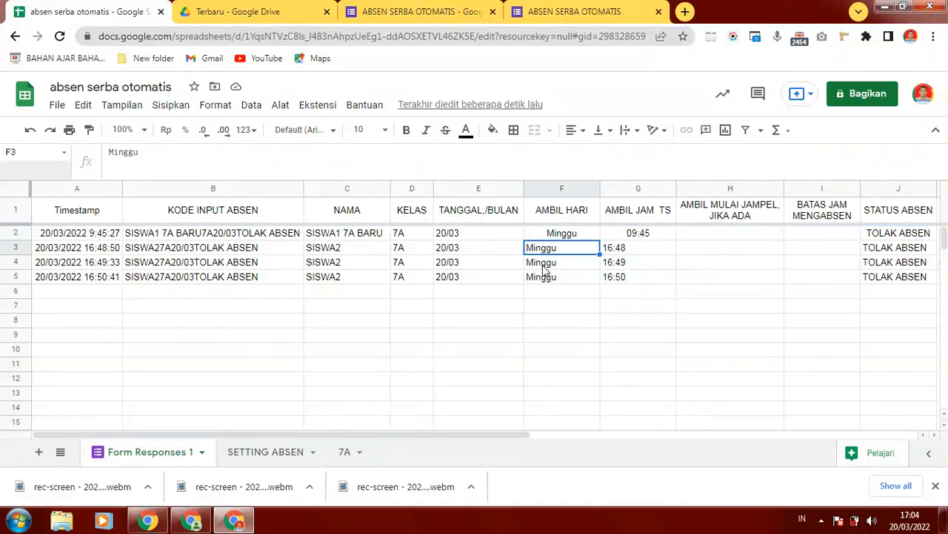
left_click(545, 263)
left_click(545, 277)
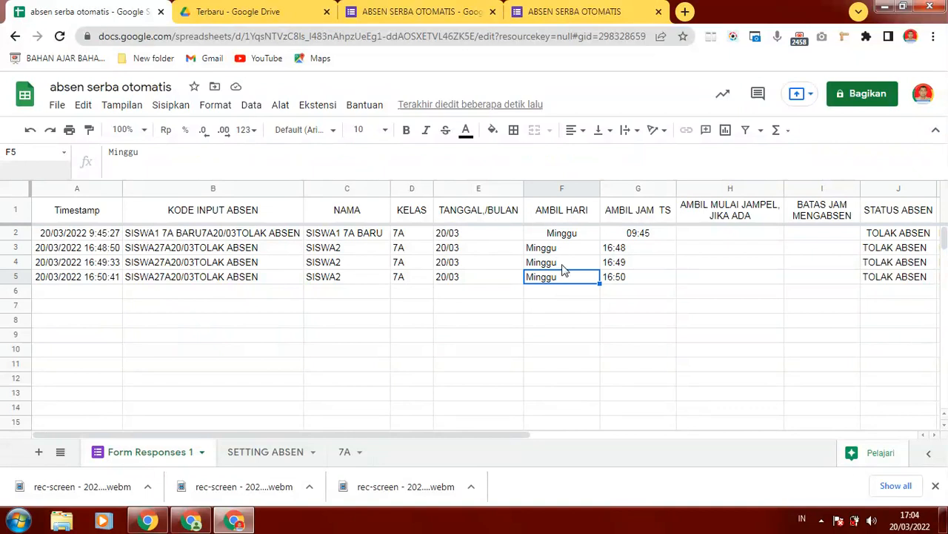
left_click(564, 265)
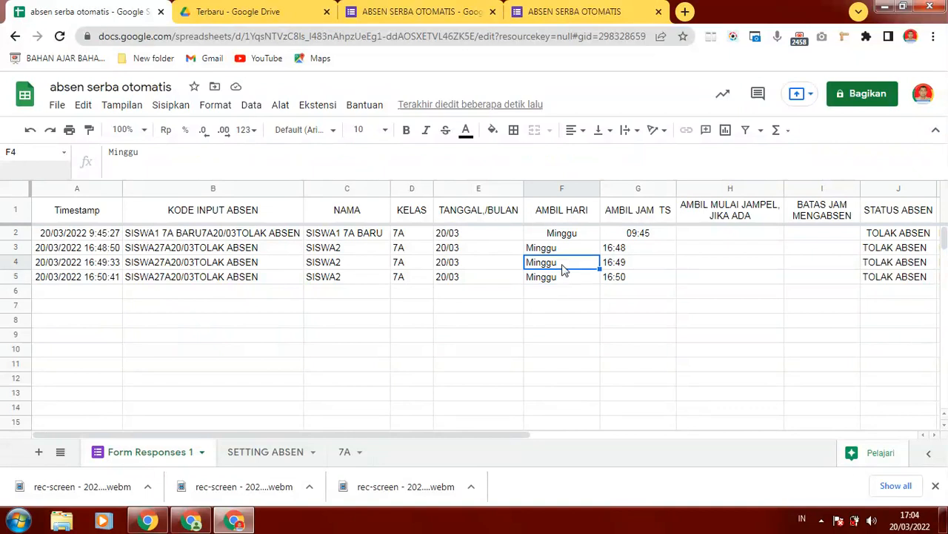
left_click(655, 253)
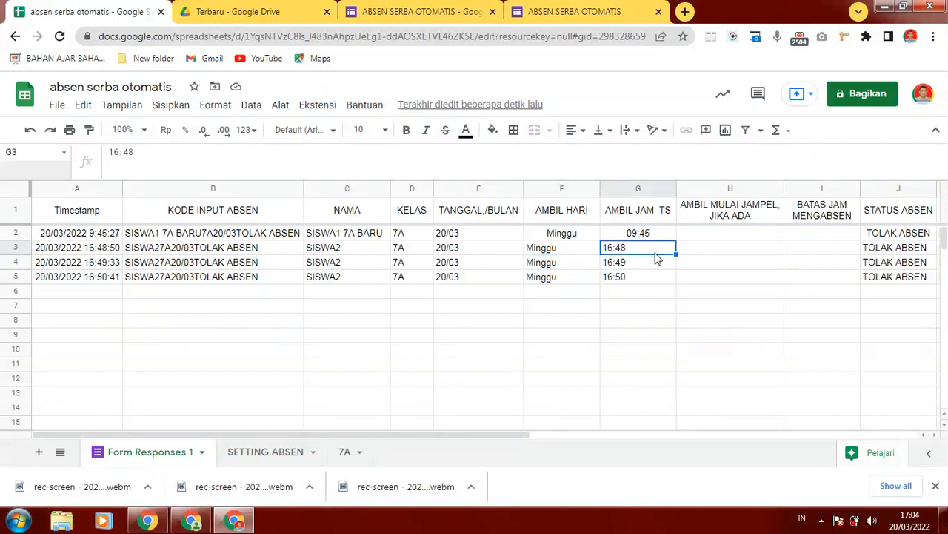
left_click(657, 281)
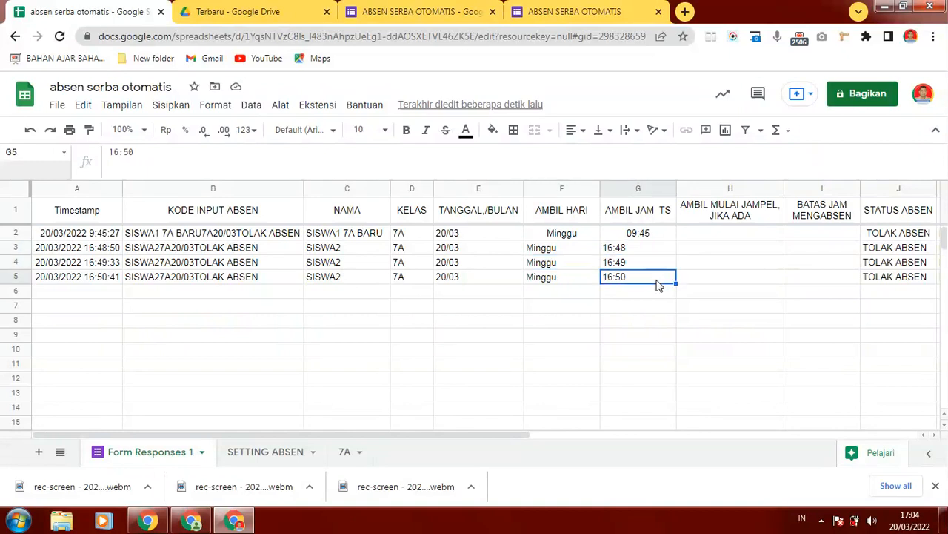
Compare the status formula in J2 with the day, response-time, lesson-start and deadline formulas it relies on
left_click(889, 235)
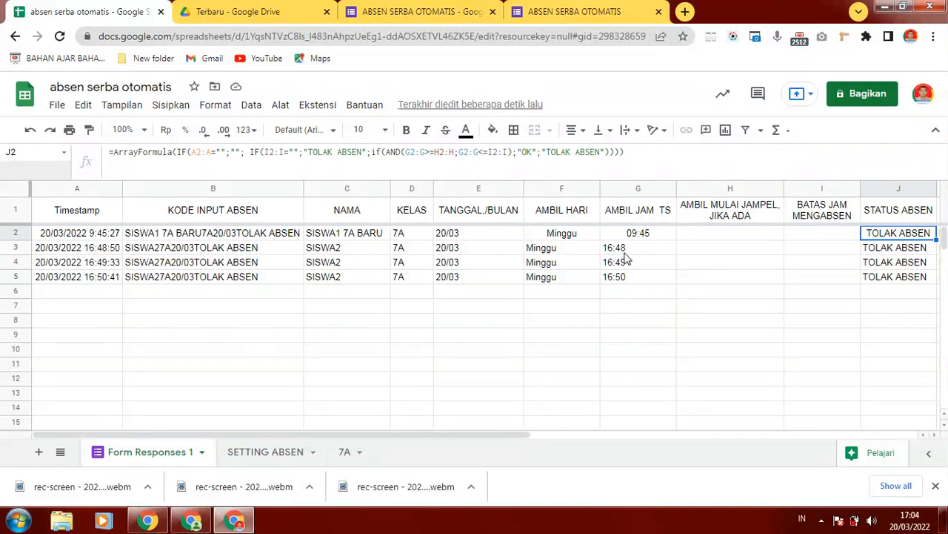
left_click(716, 238)
left_click(874, 236)
left_click(536, 237)
left_click(655, 235)
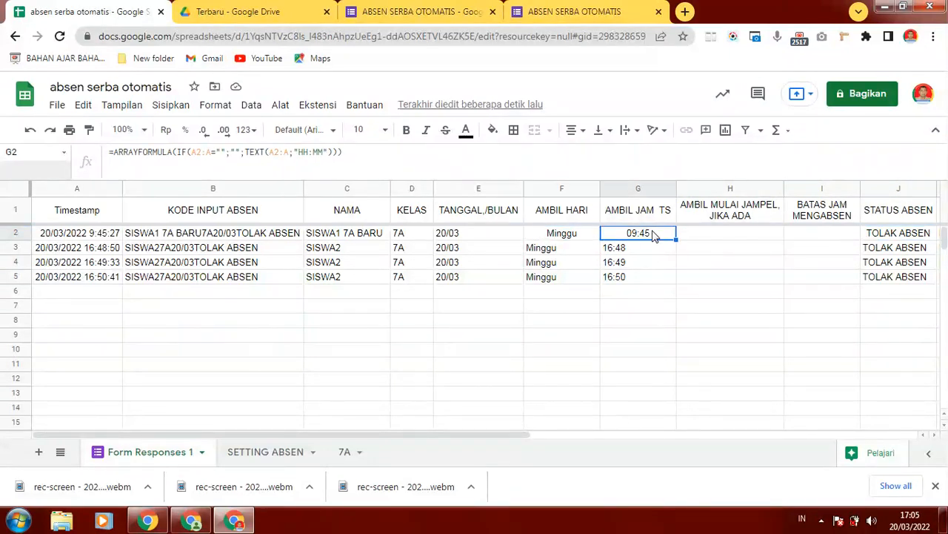
left_click(702, 237)
left_click(809, 237)
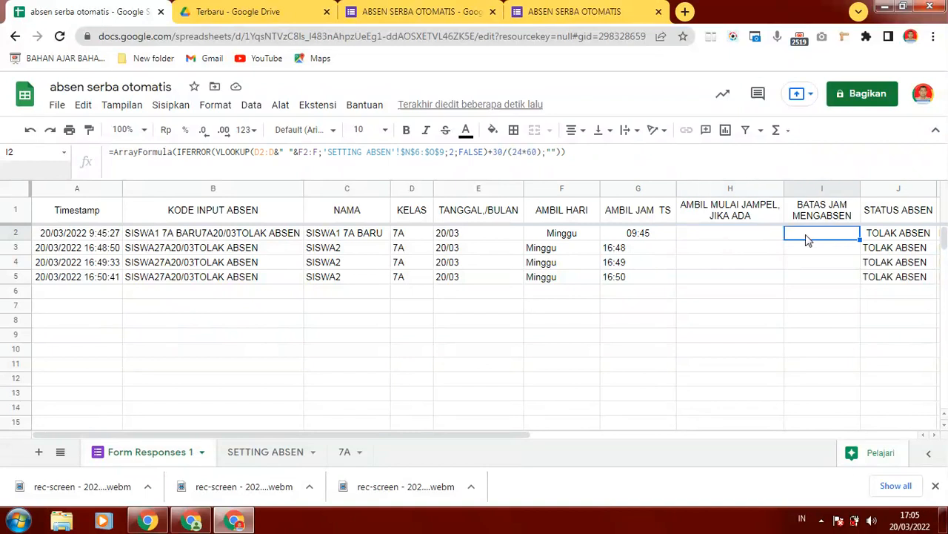
Review the row 2 formulas in order from the date/month column through the STATUS ABSEN column
left_click(466, 234)
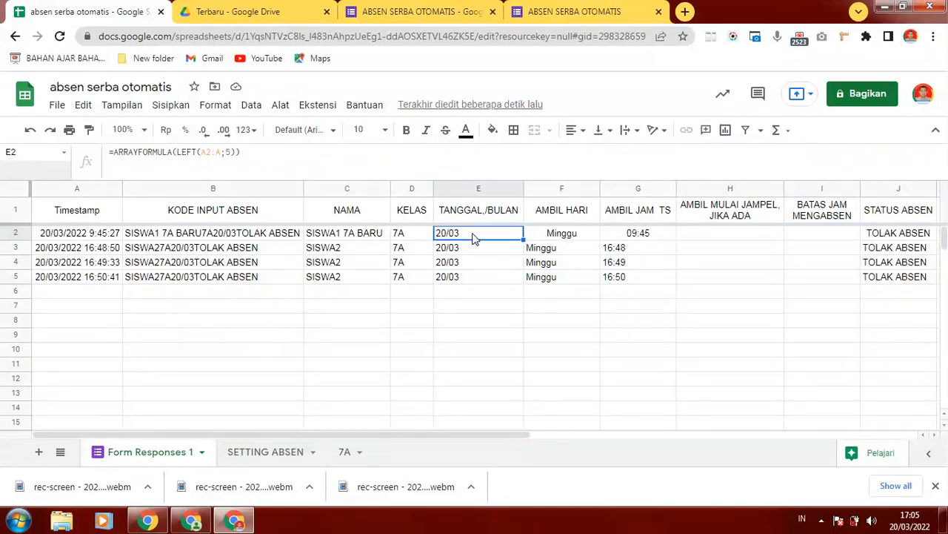
left_click(572, 236)
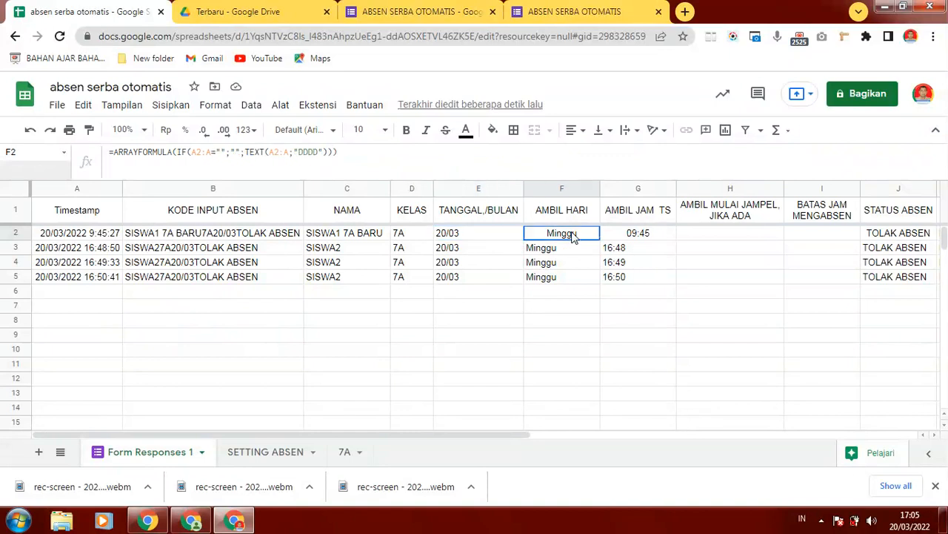
left_click(655, 240)
left_click(718, 237)
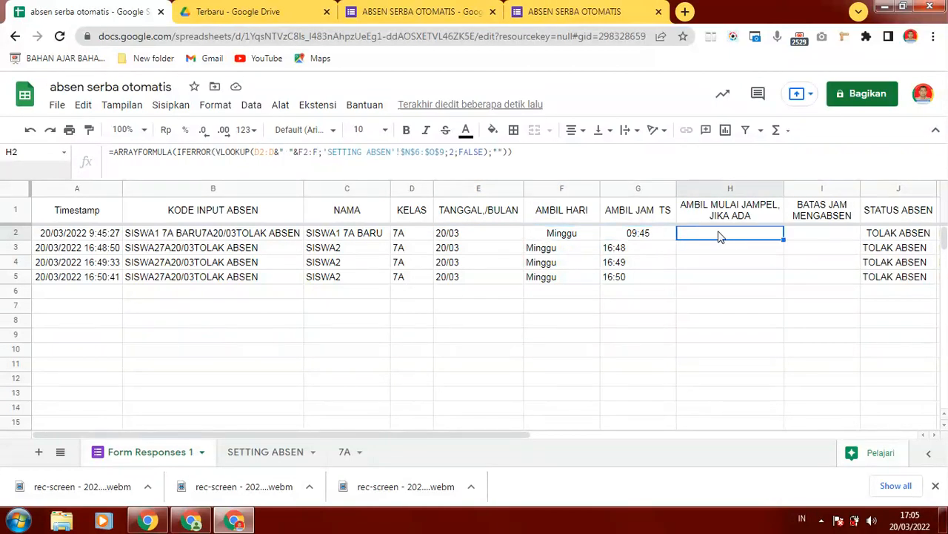
left_click(830, 238)
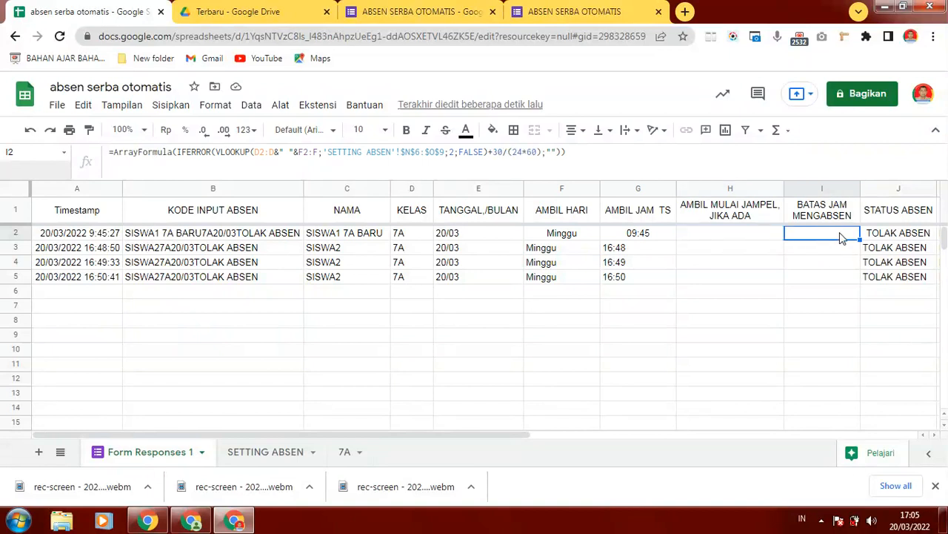
left_click(900, 236)
left_click_drag(429, 443, 552, 437)
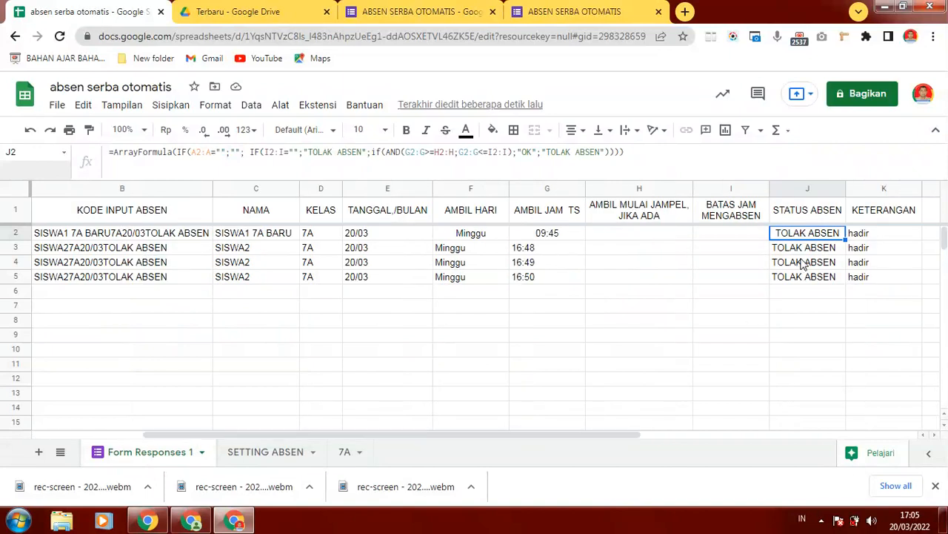
Examine the 7A sheet's lookup formula in C6, the meeting-date cells C5:L5 and the absence-count formula in M6
left_click(865, 231)
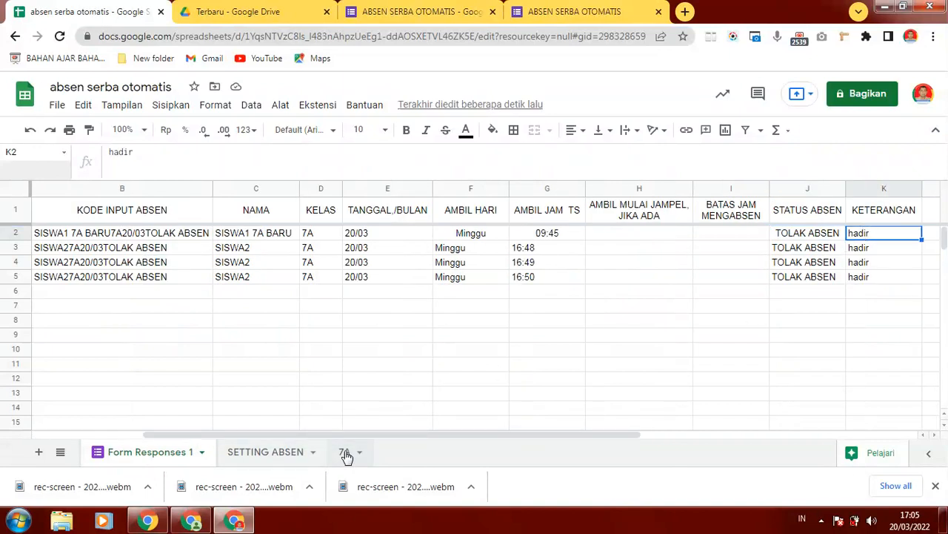
left_click(345, 451)
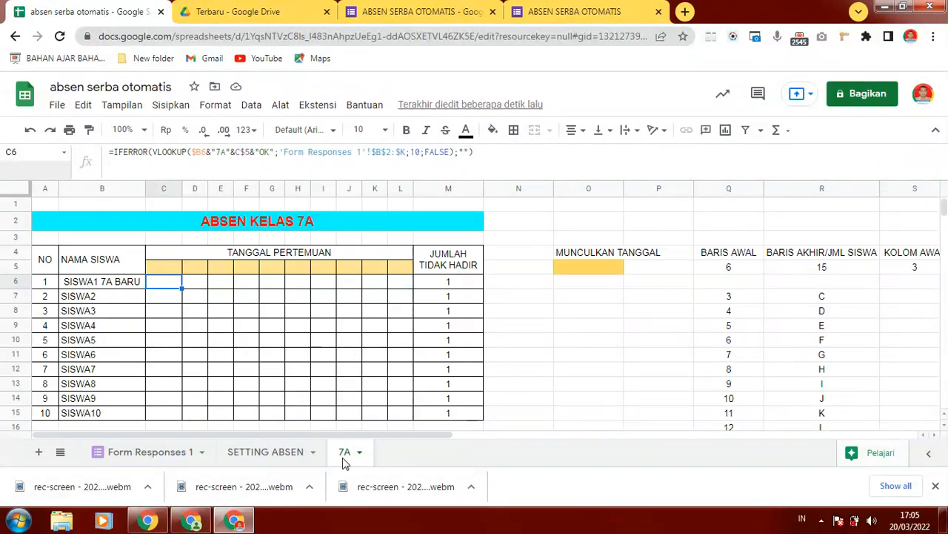
left_click(164, 271)
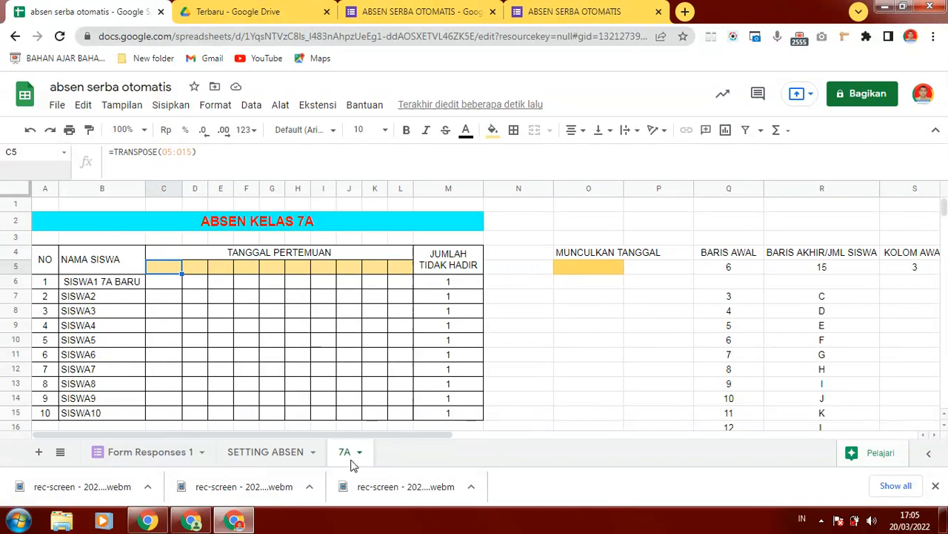
left_click(577, 363)
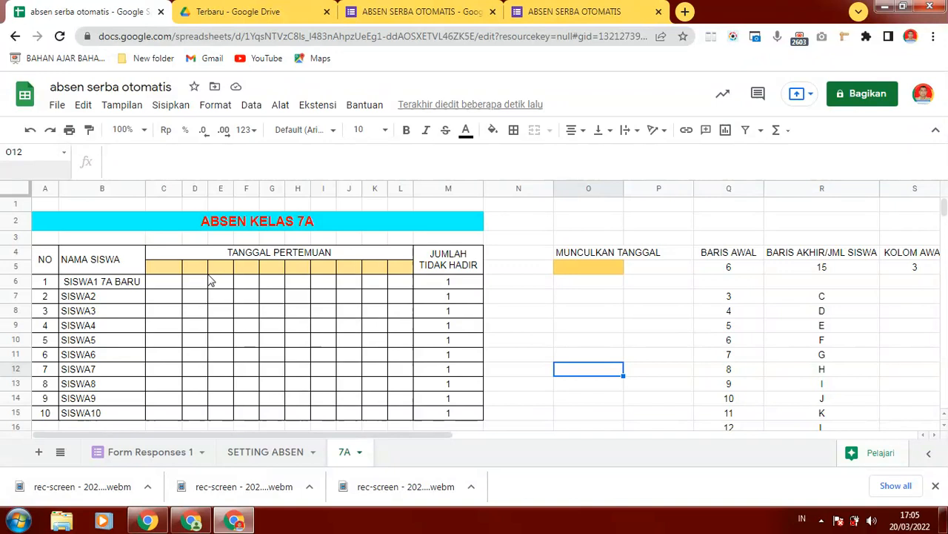
left_click_drag(164, 267, 400, 271)
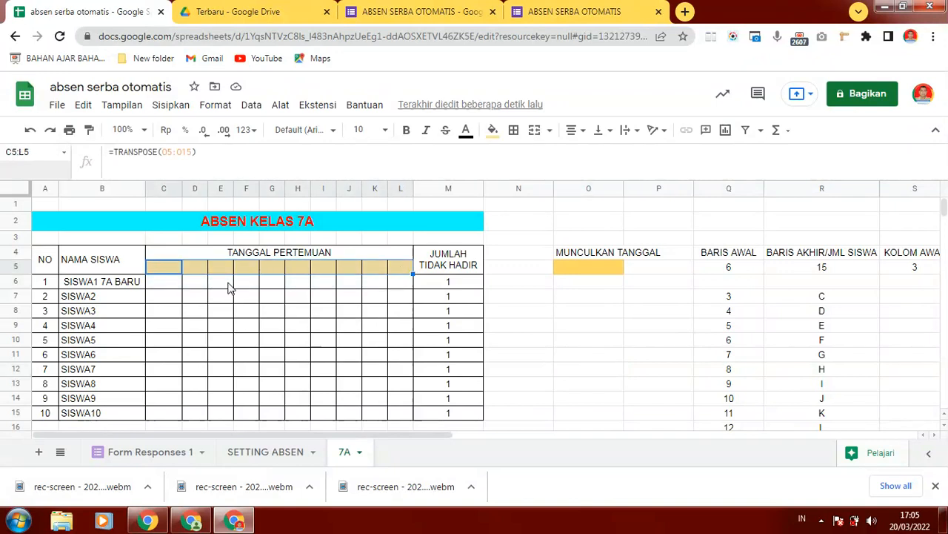
left_click(459, 259)
left_click(456, 285)
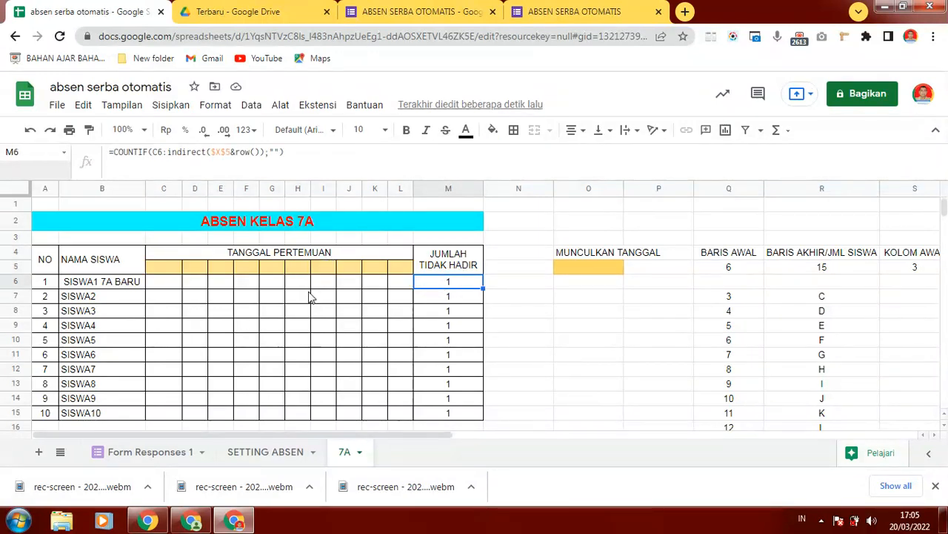
Compare the TRANSPOSE formula in C5 with the date query in O5 under MUNCULKAN TANGGAL
left_click(172, 268)
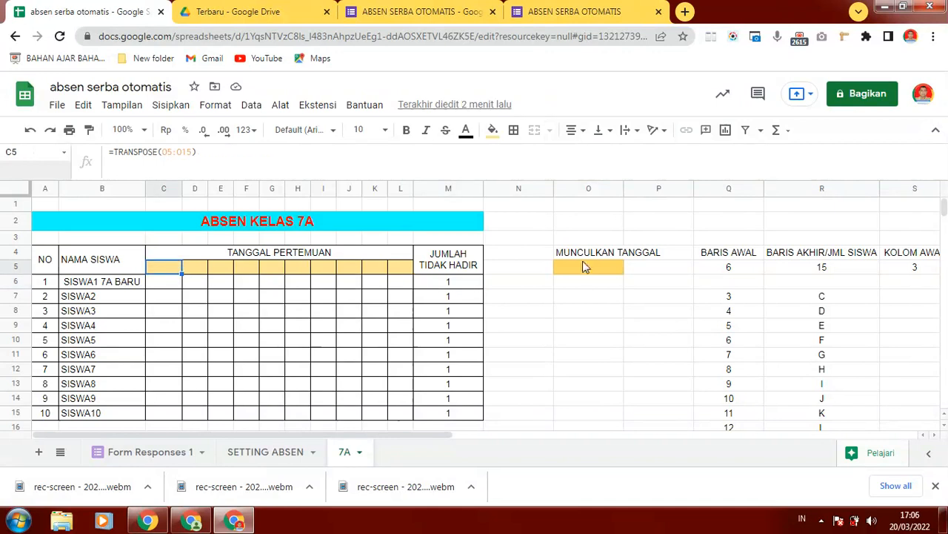
left_click(585, 270)
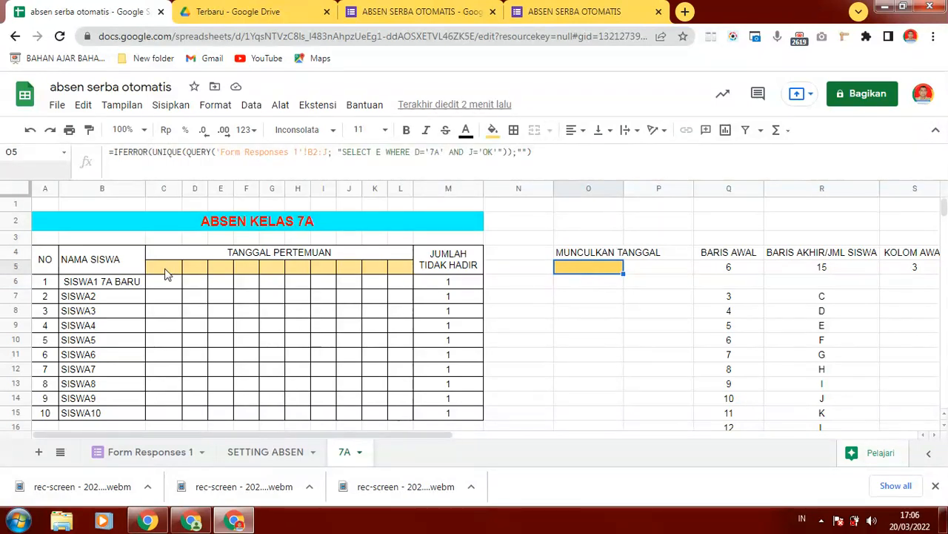
left_click(167, 272)
left_click(599, 269)
Replace the STATUS ABSEN formula in J2 of Form Responses 1 with OK and check the 7A sheet
left_click(121, 457)
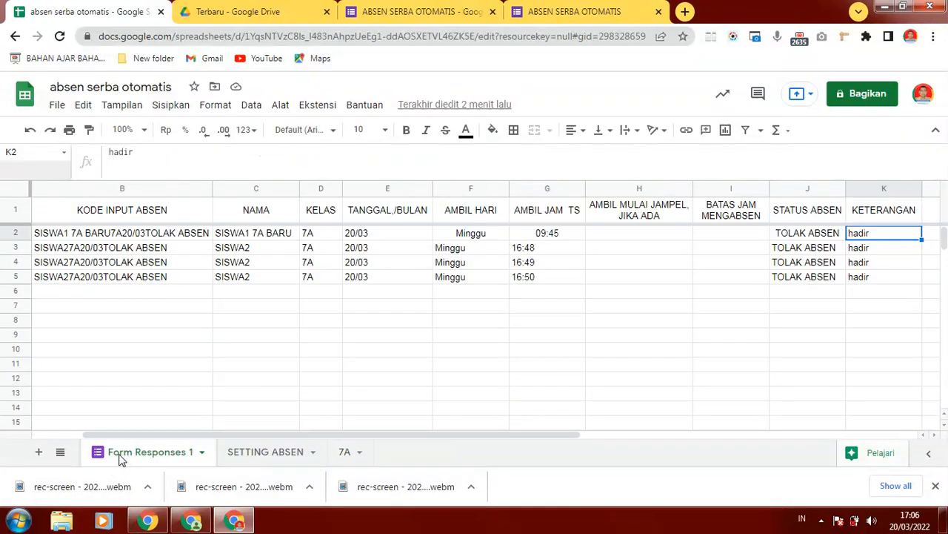
left_click(816, 238)
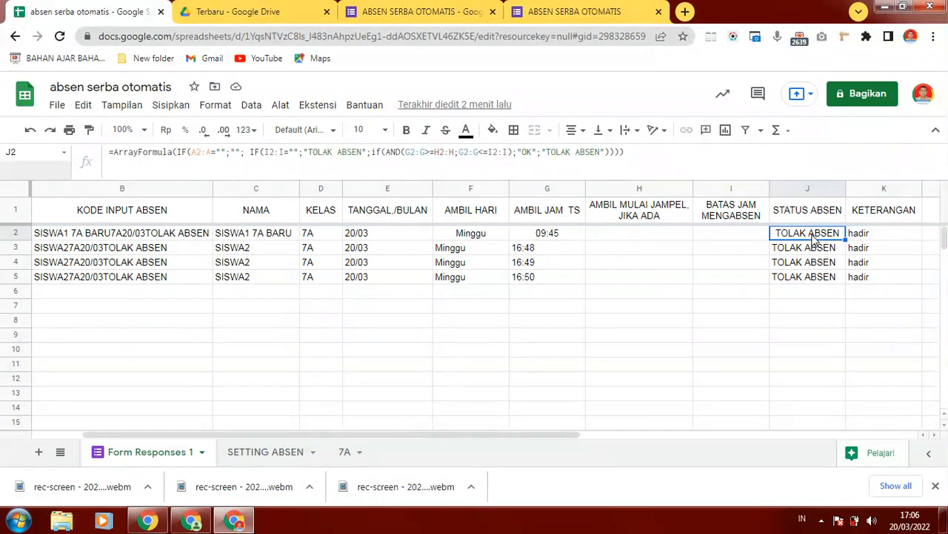
type("o")
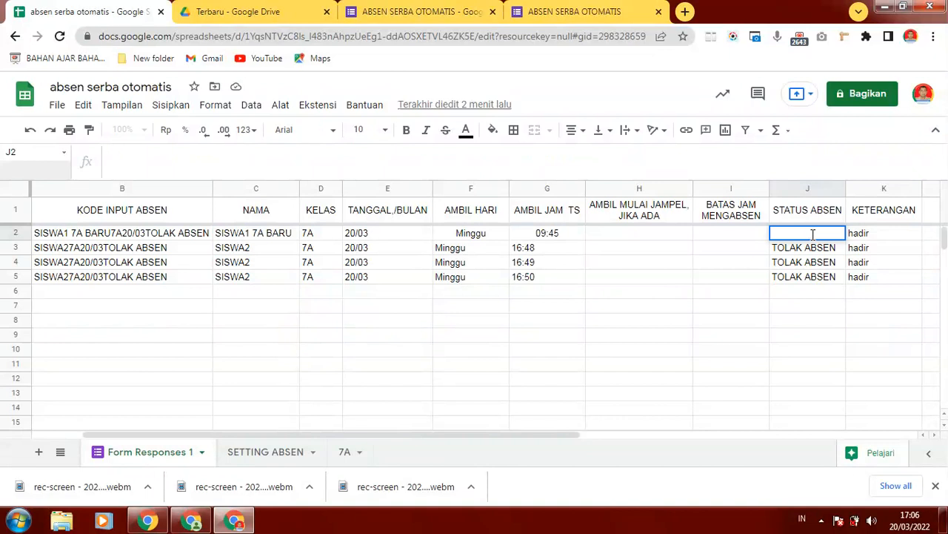
key("Return")
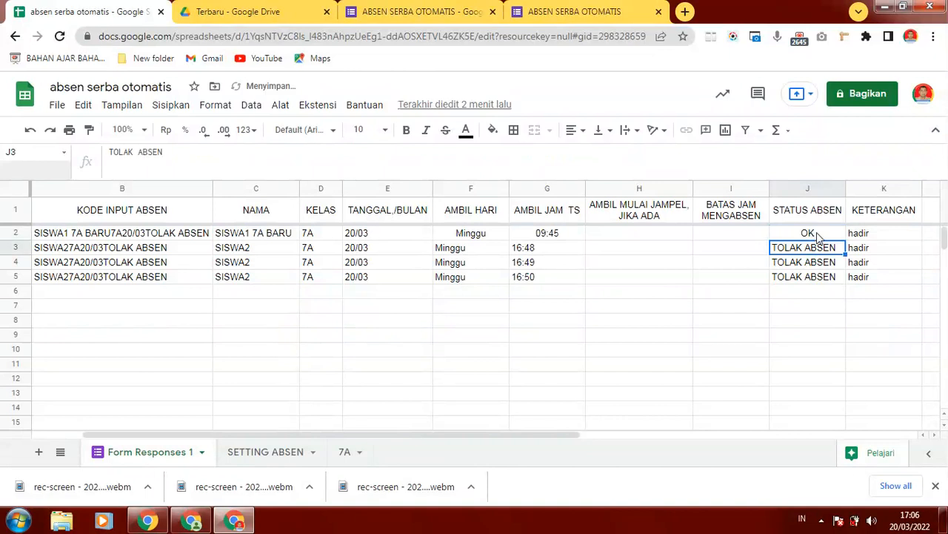
left_click(344, 452)
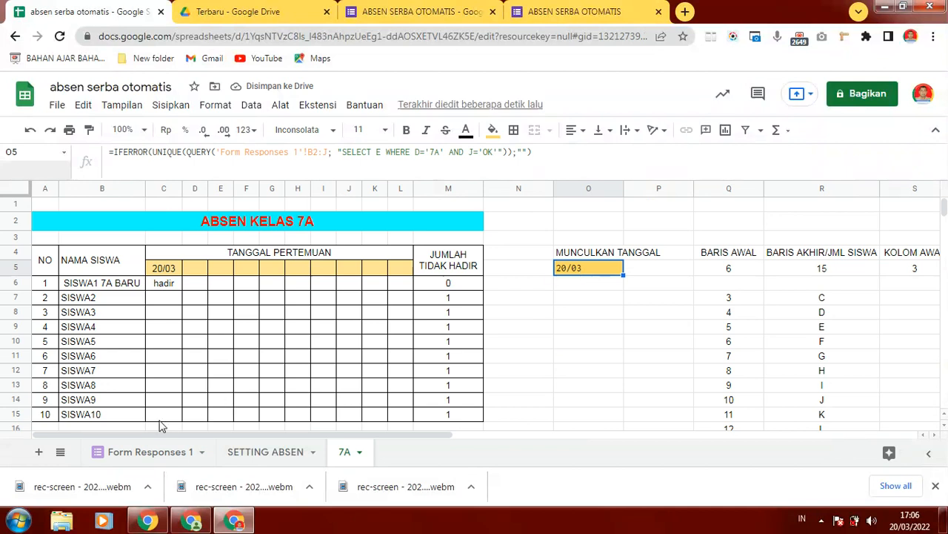
Check the date formula in E2 and the KETERANGAN entry in K2 of the first form response
left_click(174, 447)
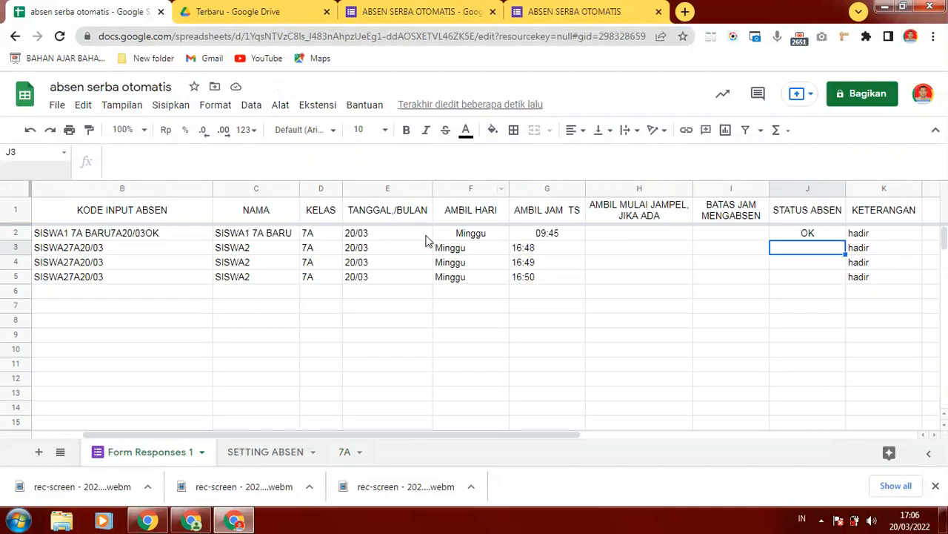
left_click(345, 234)
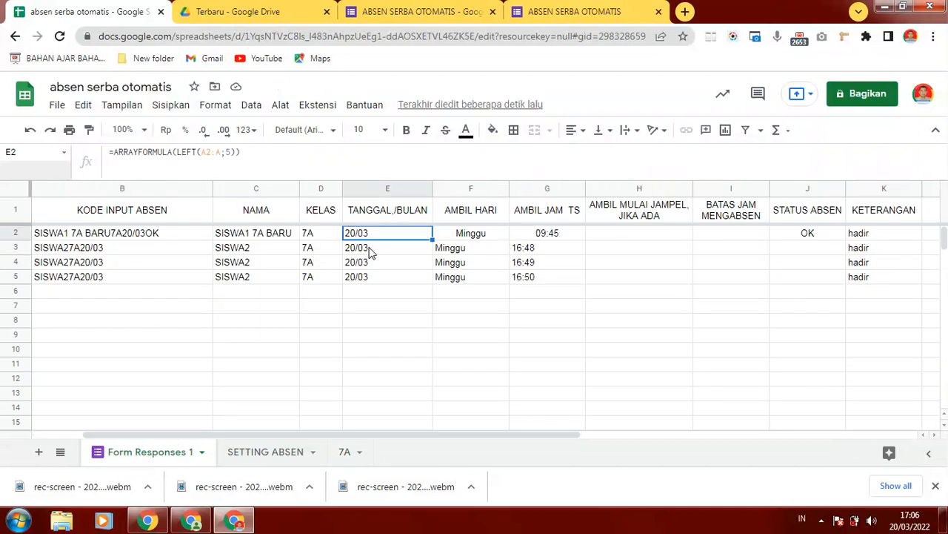
left_click_drag(470, 437, 539, 438)
left_click(876, 235)
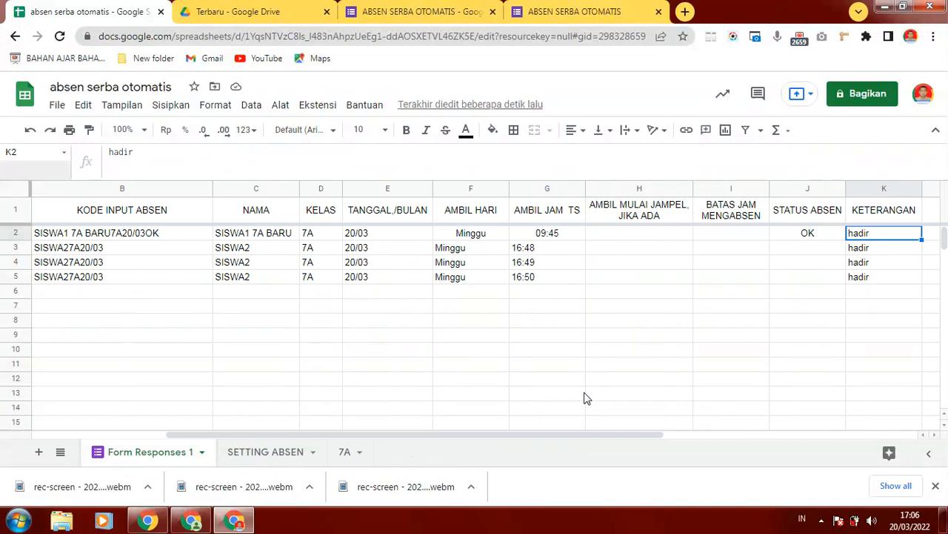
Compare the 7A sheet's lookup formula in C6 and date query in O5 with the source columns in Form Responses 1
left_click(347, 452)
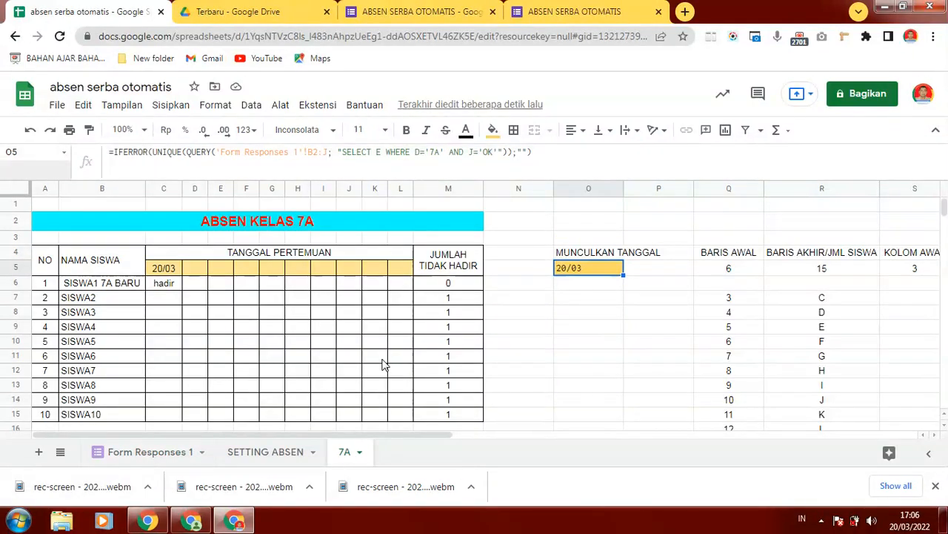
left_click(173, 286)
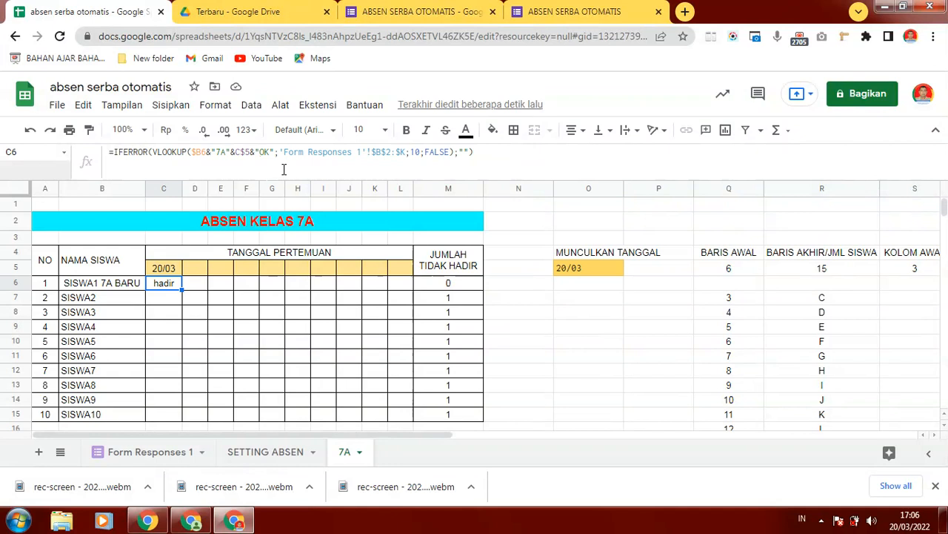
left_click(569, 276)
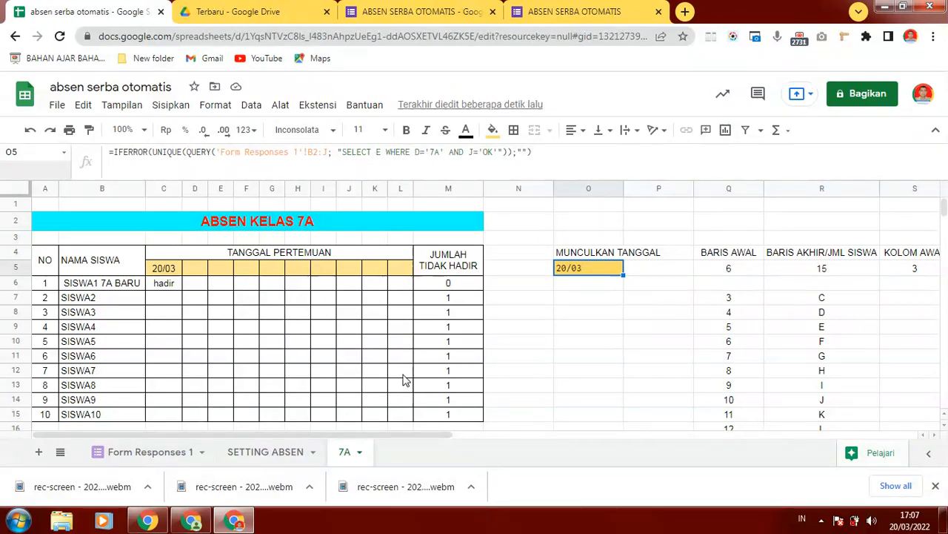
left_click(182, 452)
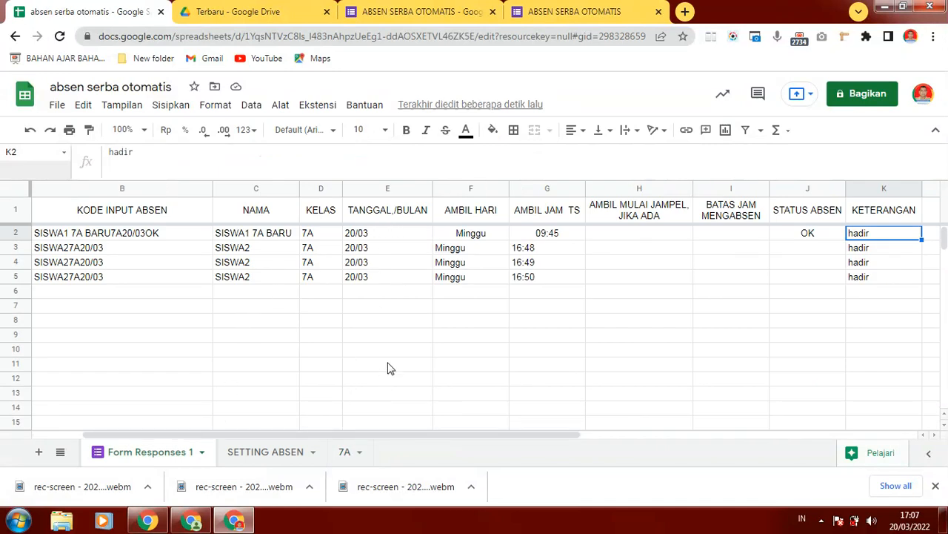
left_click(344, 455)
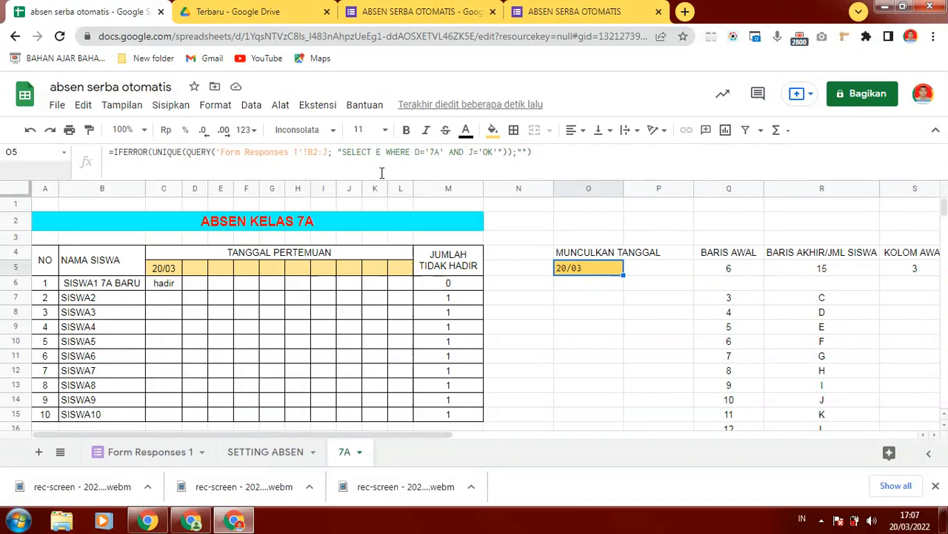
Inspect the date list cells O6 to O9 on the 7A sheet and the query formula in O5 above them
left_click(573, 286)
left_click(574, 303)
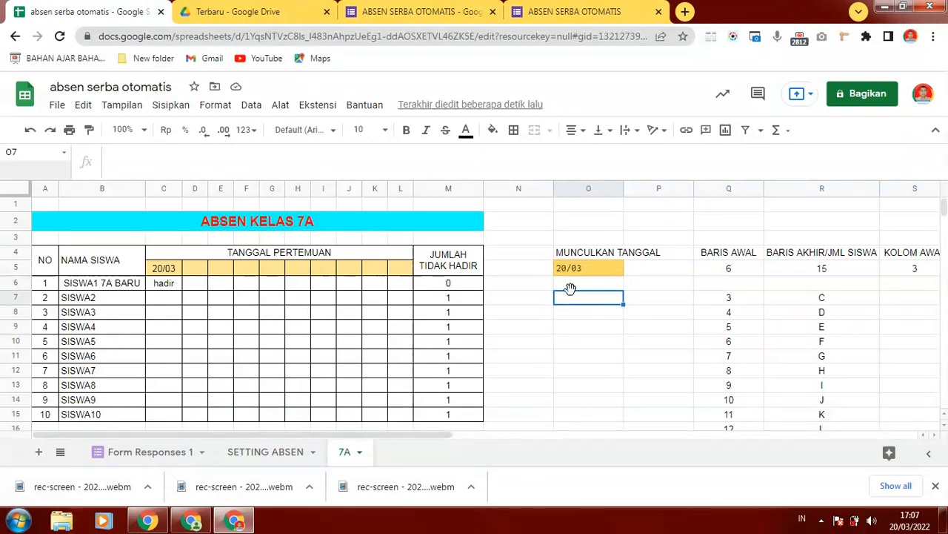
left_click(576, 287)
left_click(575, 314)
left_click(573, 330)
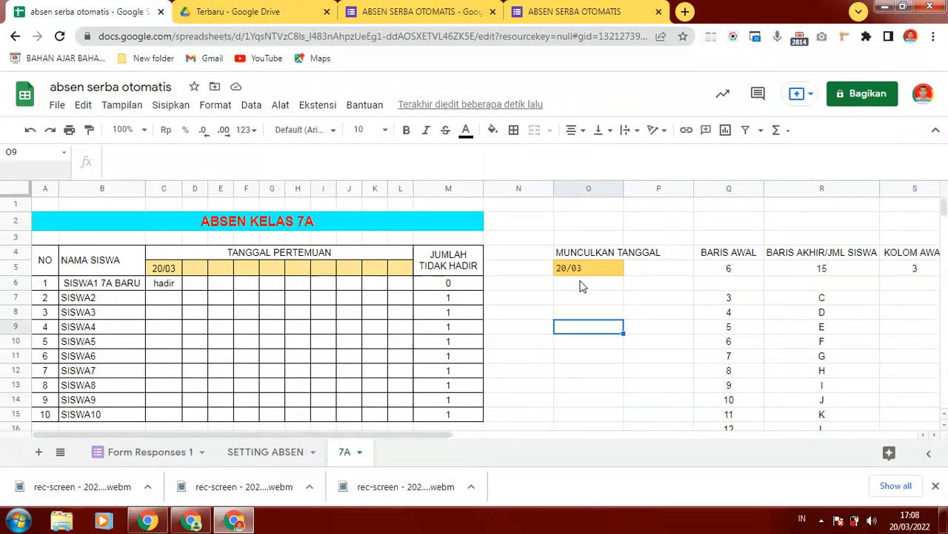
left_click(585, 285)
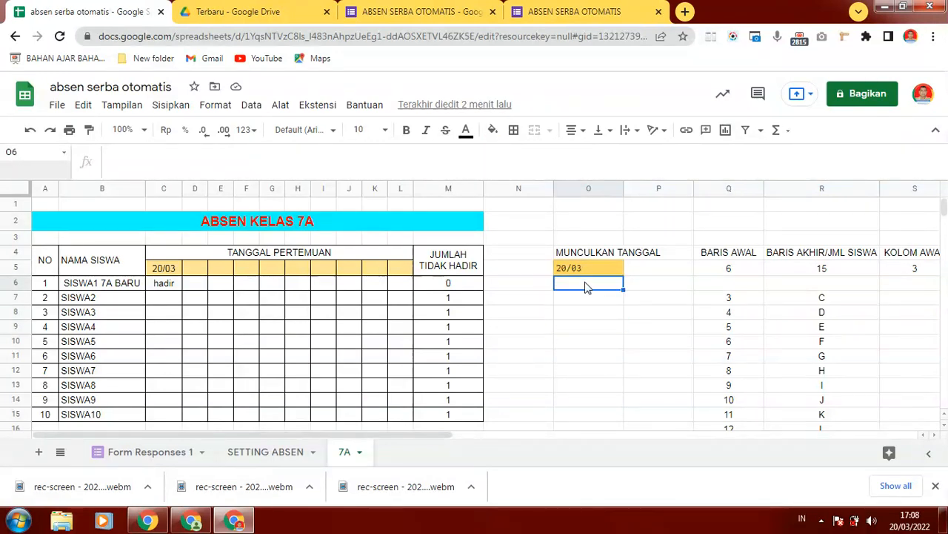
left_click(588, 303)
left_click(567, 272)
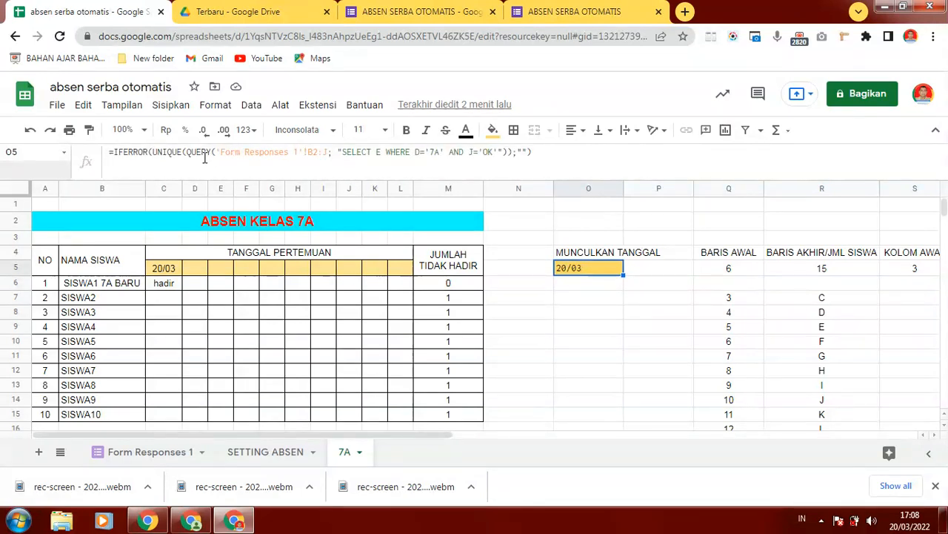
Examine how the TRANSPOSE formula in C5 carries the vertical date list in O5:O15 across the meeting-date row
left_click(172, 270)
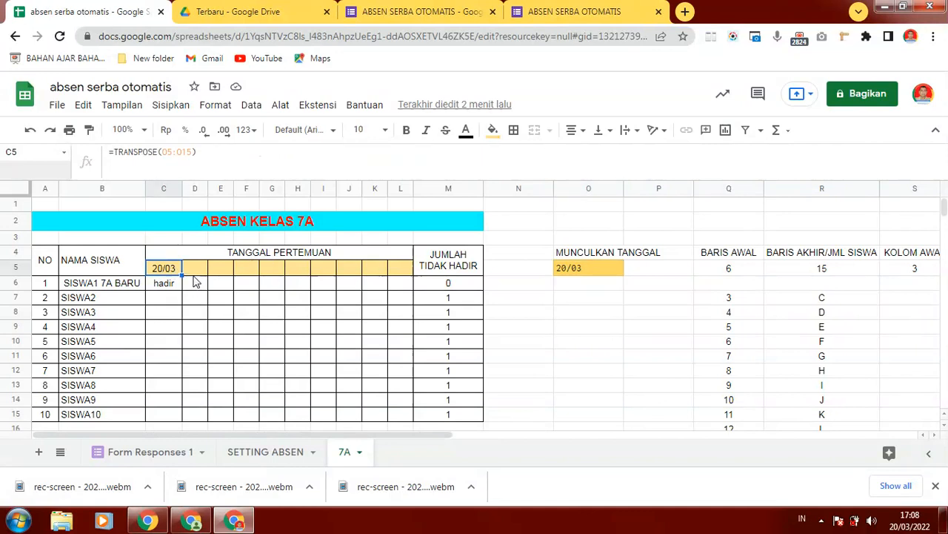
left_click(195, 268)
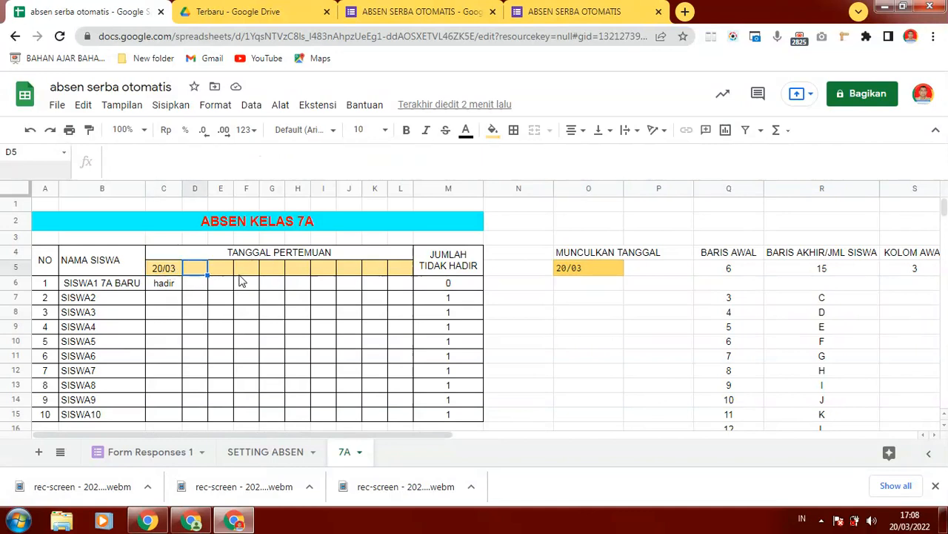
left_click(170, 270)
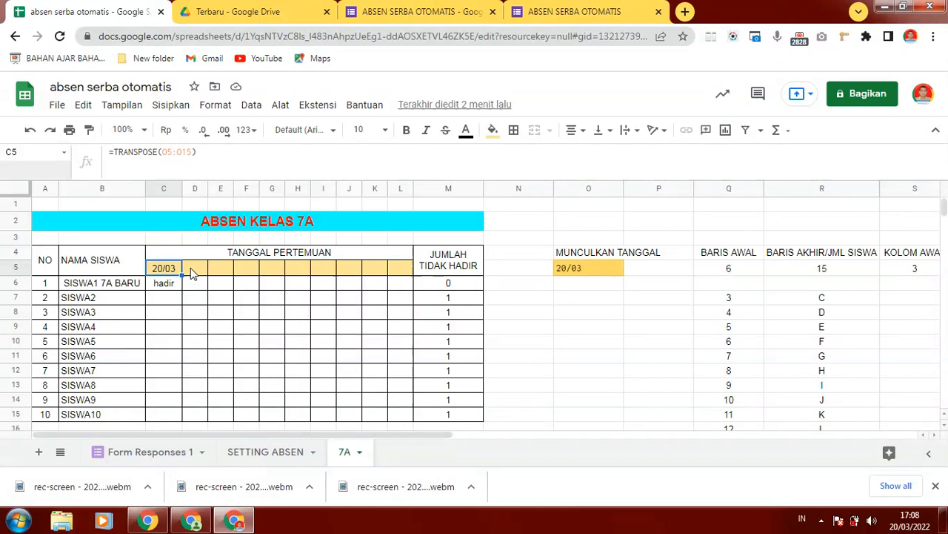
left_click(192, 272)
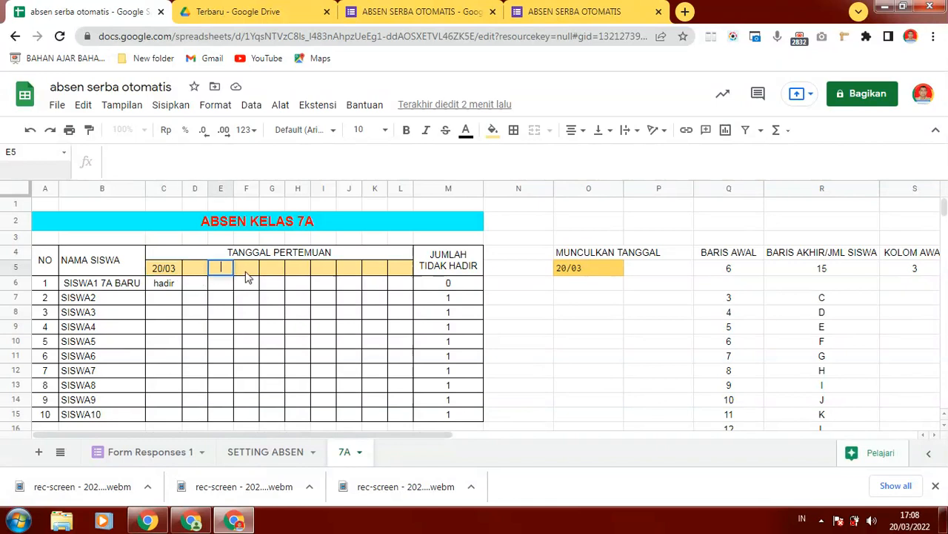
left_click(169, 271)
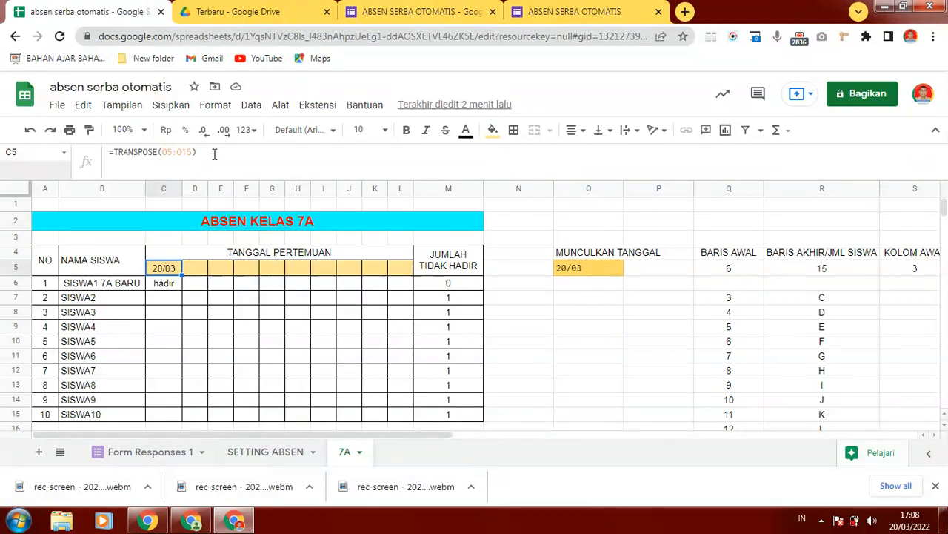
left_click(605, 269)
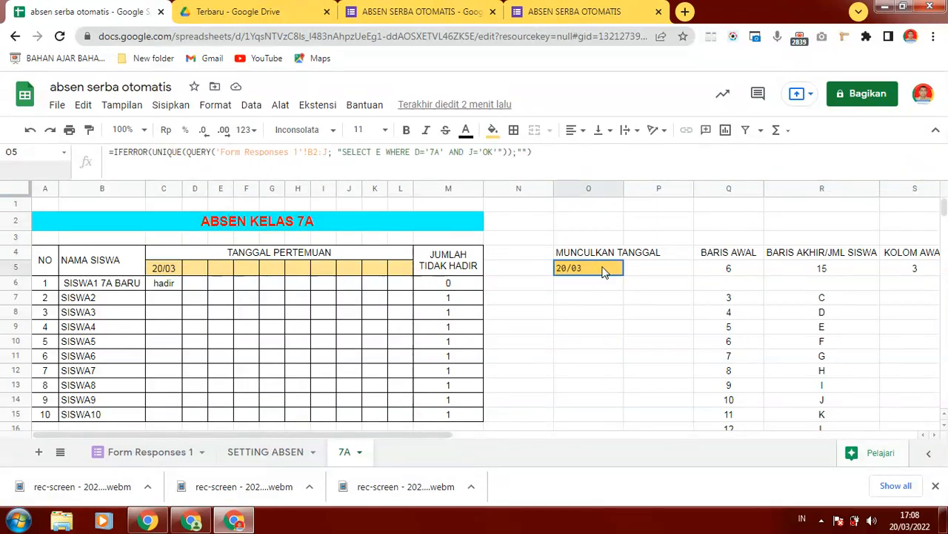
left_click(591, 334, "shift")
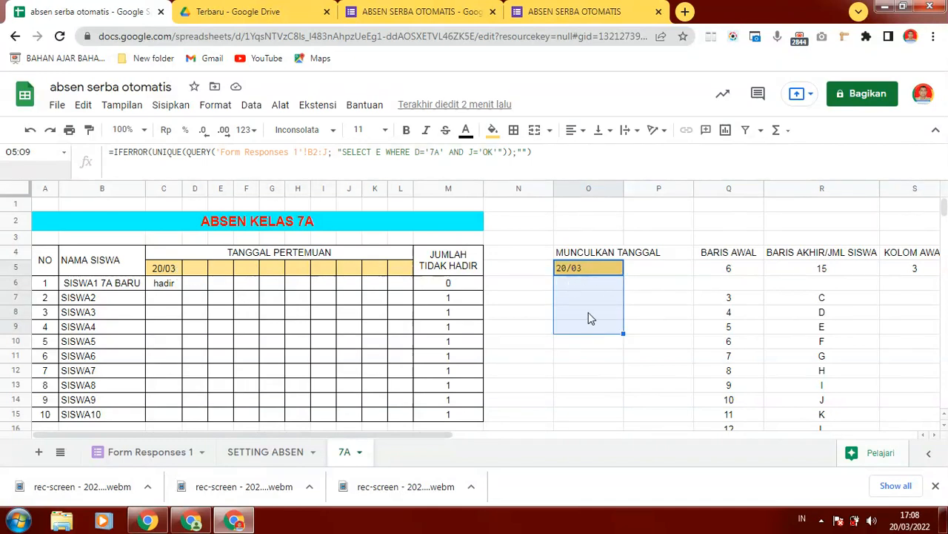
left_click(170, 270)
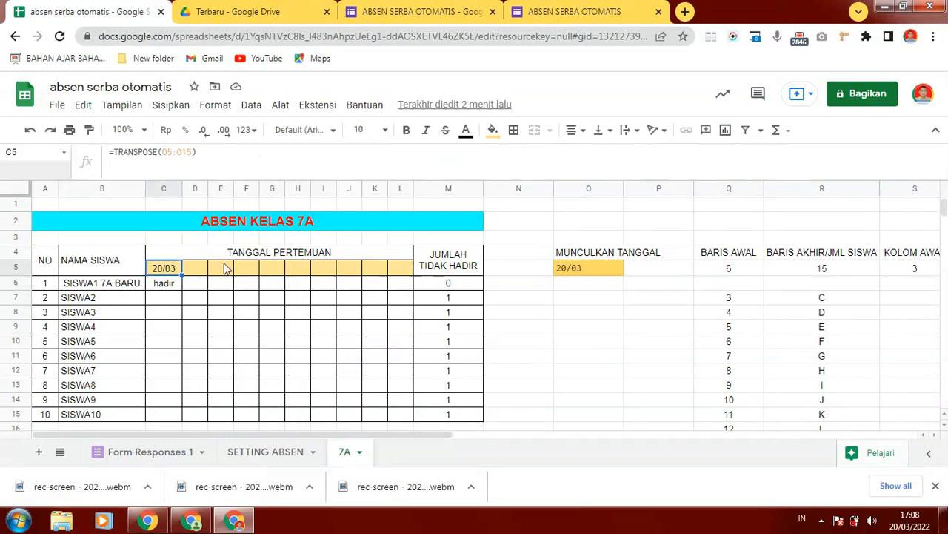
left_click(583, 287)
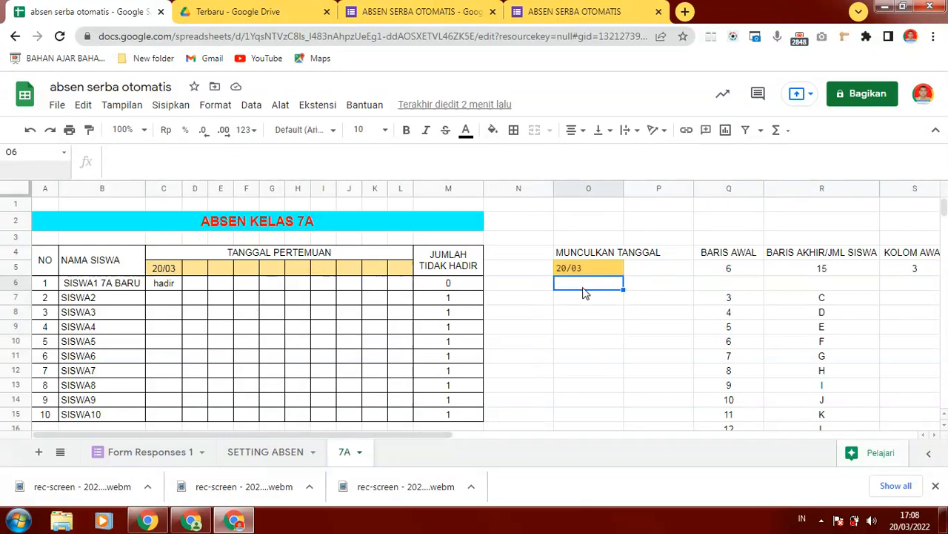
left_click(591, 359)
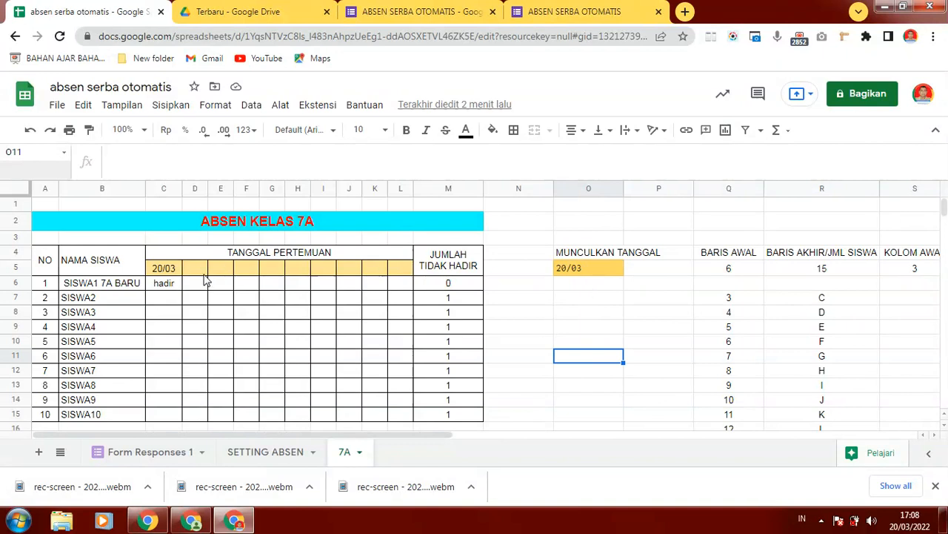
Overwrite the date in E5 of Form Responses 1 with 22/03 and check the O5 date query on the 7A sheet
left_click(169, 269)
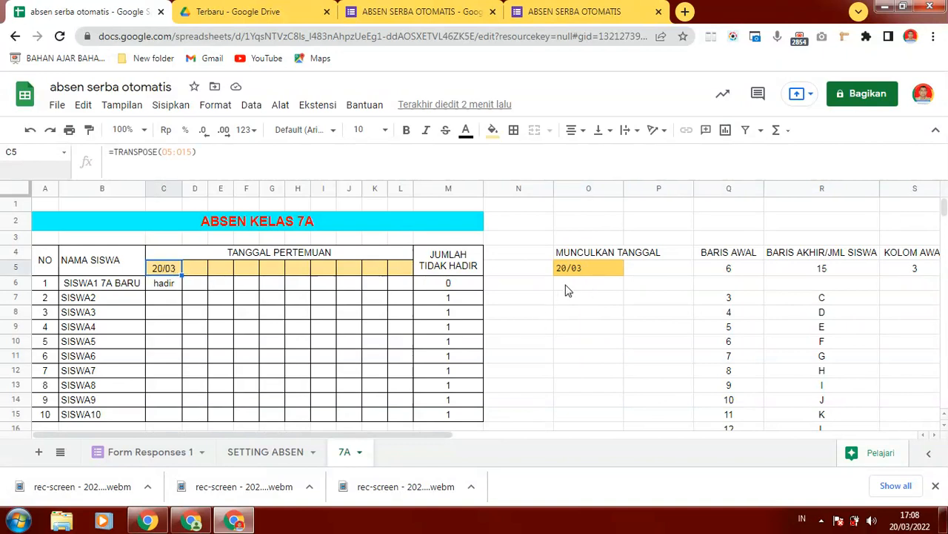
left_click(175, 458)
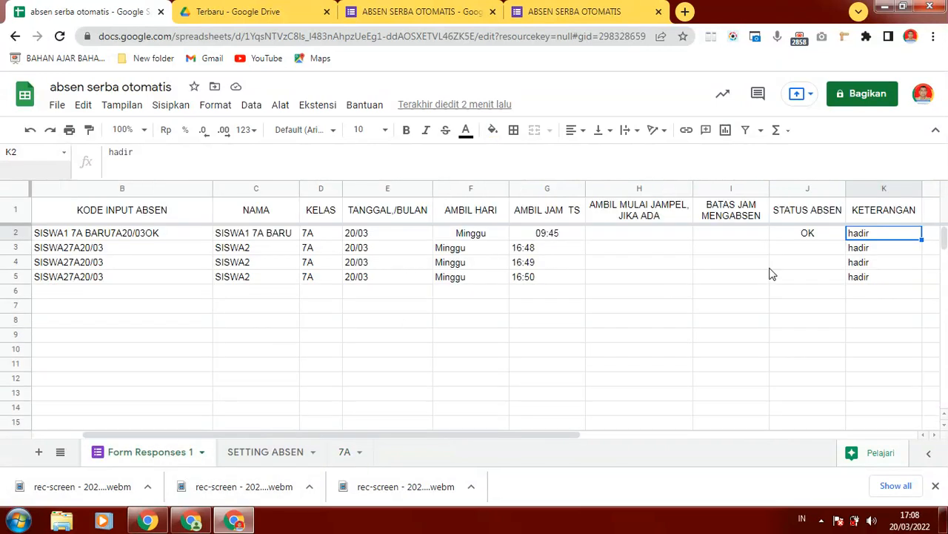
left_click(363, 280)
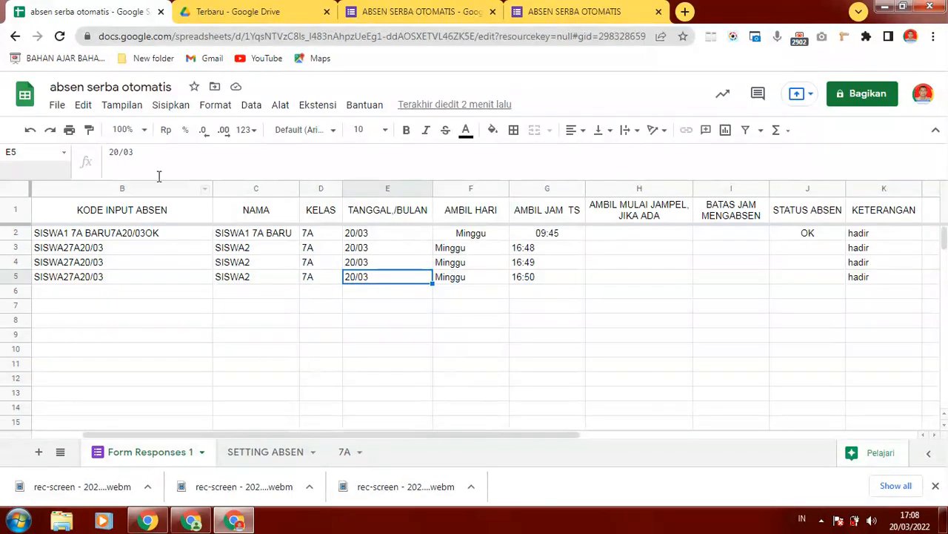
double_click(117, 156)
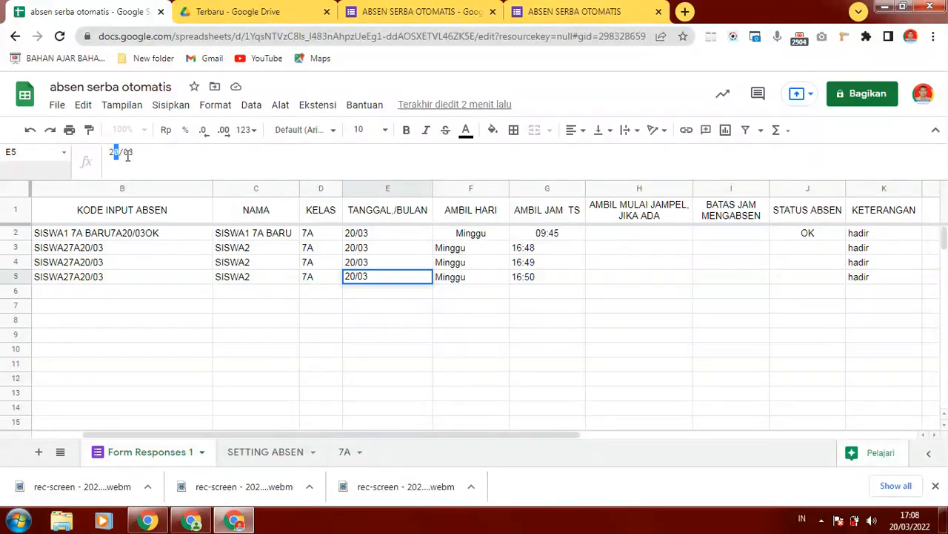
type("22")
key("Return")
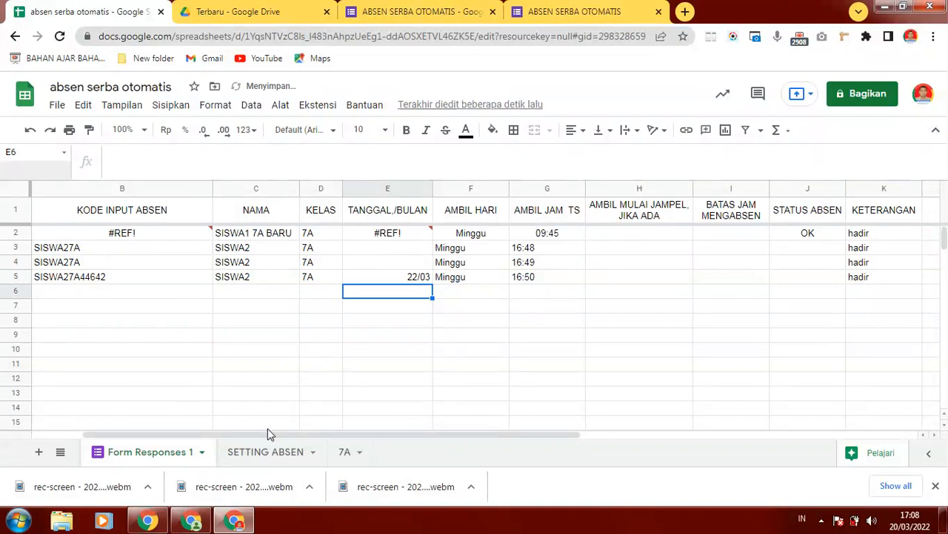
left_click(344, 454)
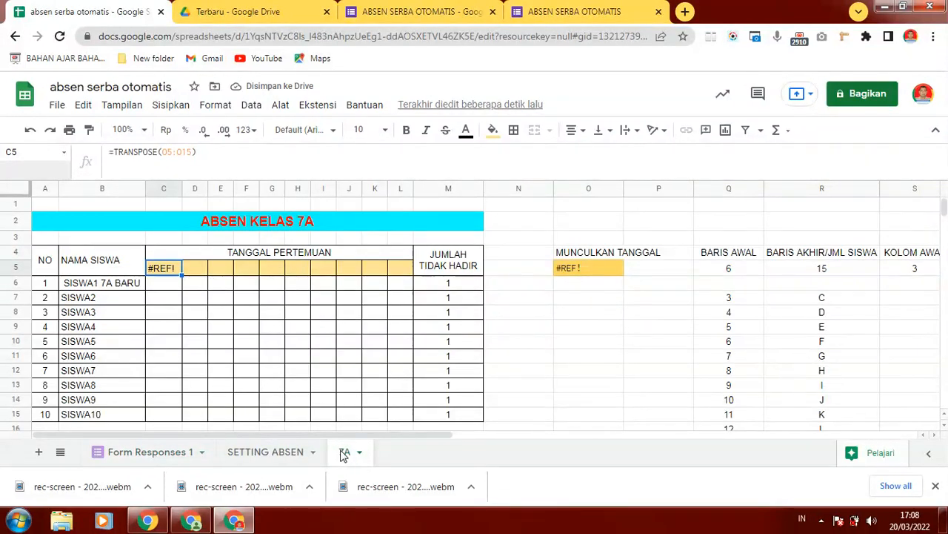
left_click(570, 270)
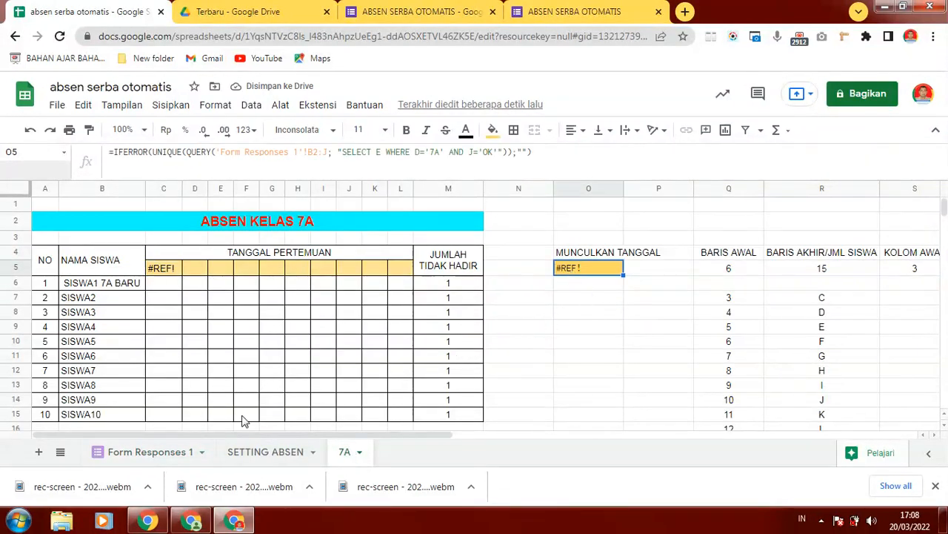
left_click(175, 451)
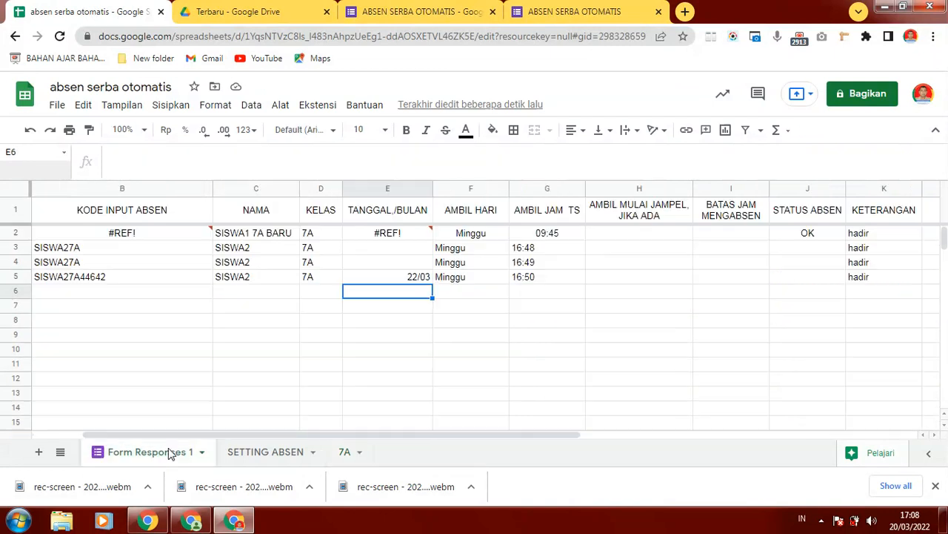
Enter OK as the STATUS ABSEN in J5 of Form Responses 1 and check the meeting-date row on the 7A sheet
left_click(813, 282)
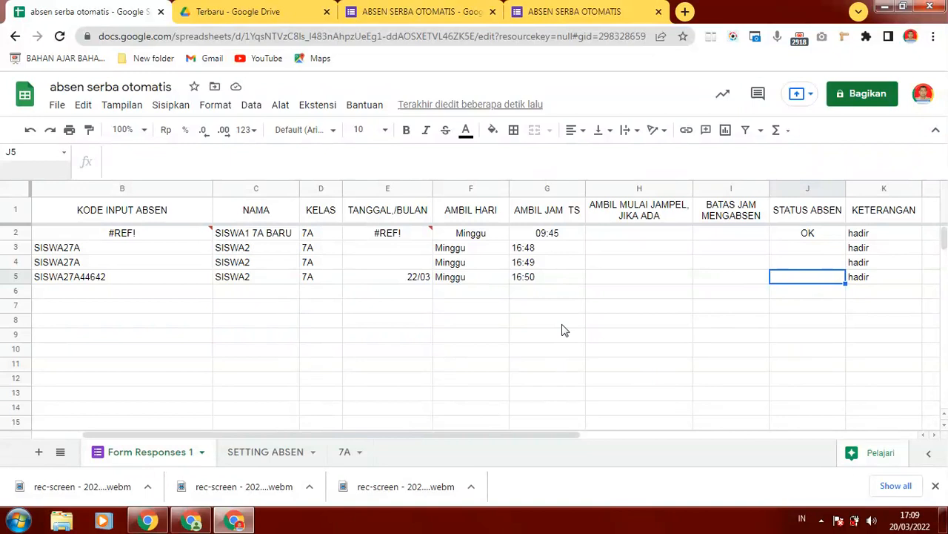
type("OK")
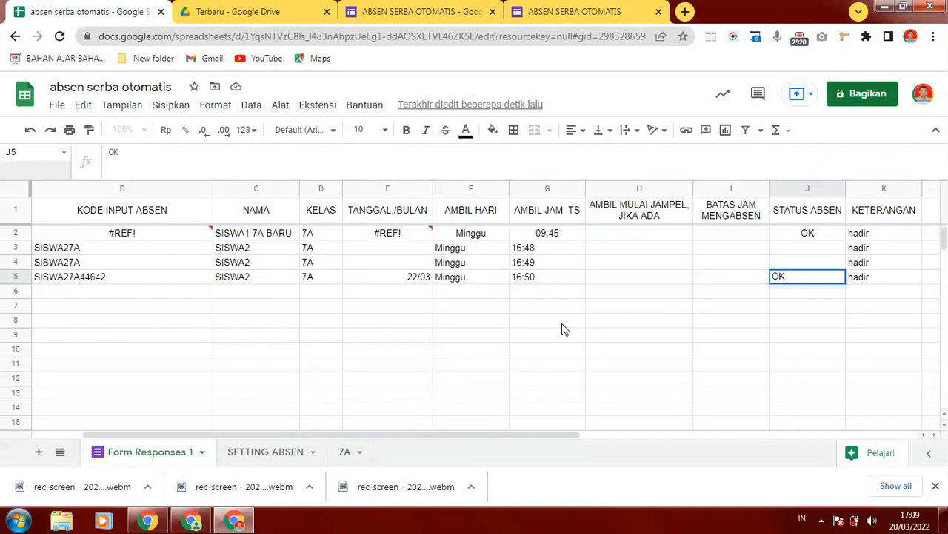
key("Return")
left_click(344, 452)
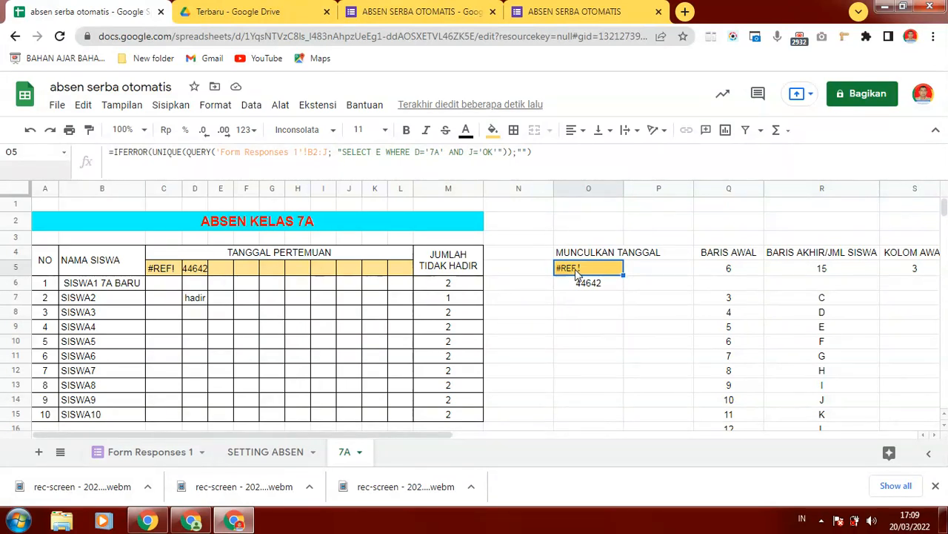
left_click(148, 451)
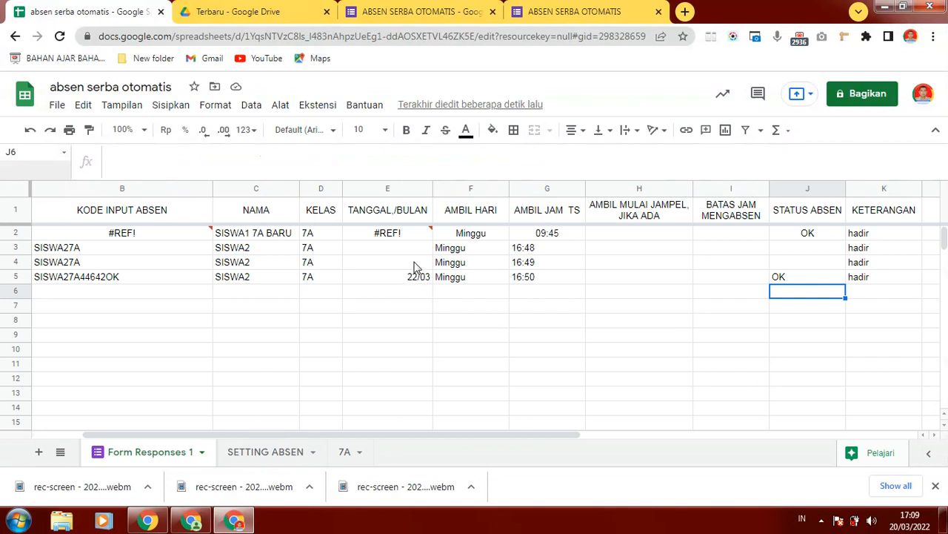
Undo the test status and date entries in row 5 of Form Responses 1, and recheck the 7A sheet's date list and date row
left_click(30, 135)
left_click(30, 135)
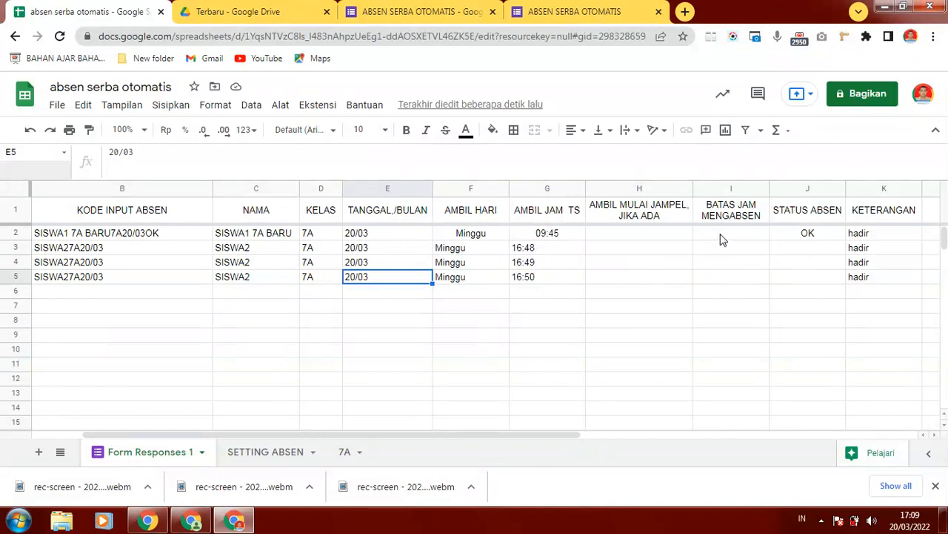
left_click(348, 454)
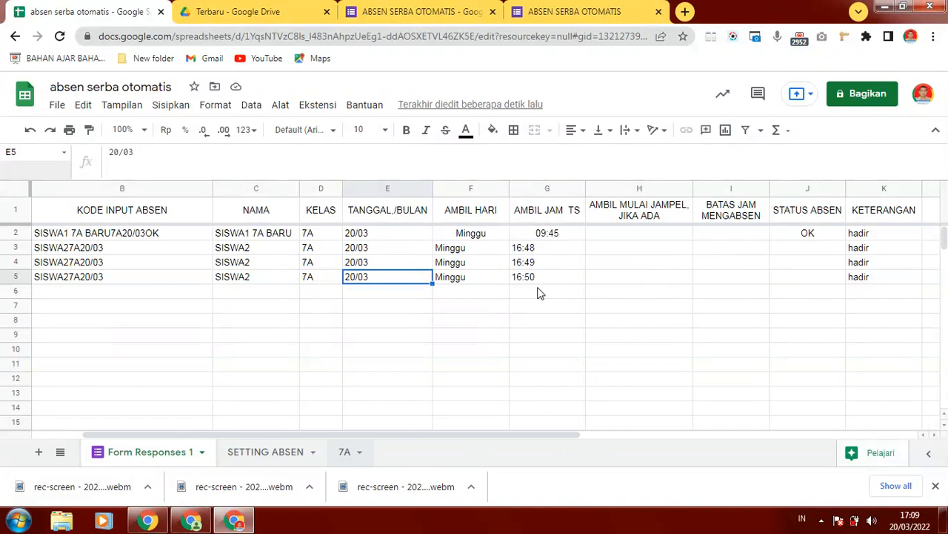
left_click(573, 285)
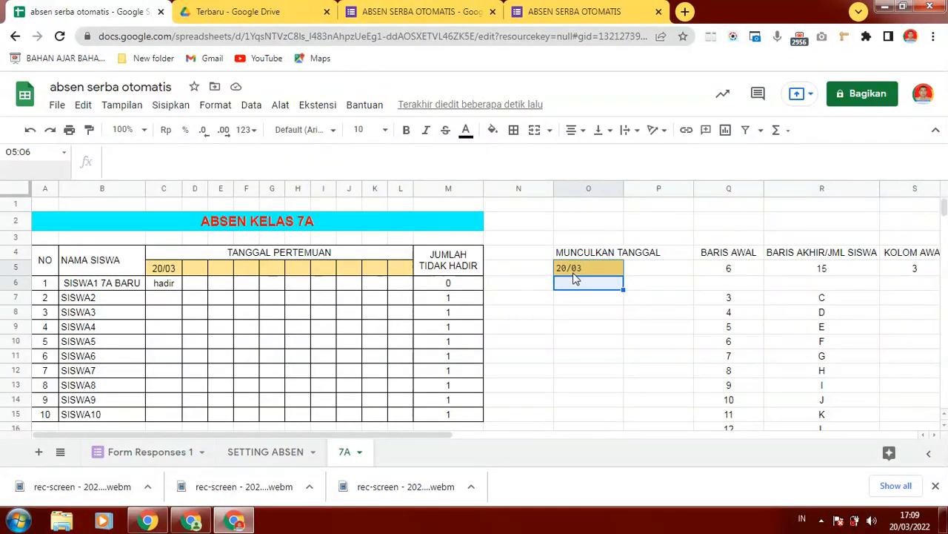
left_click(574, 271)
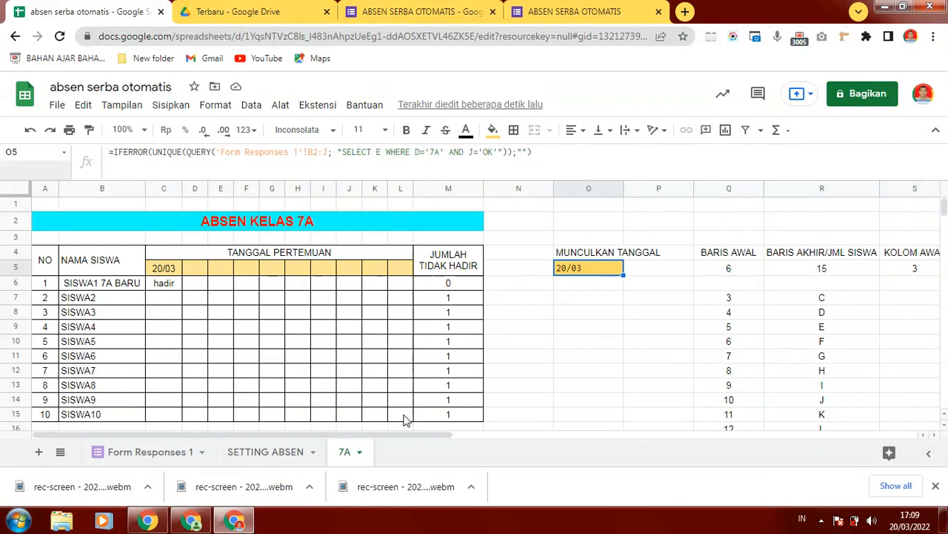
left_click(198, 271)
Check the date formula in E2 of Form Responses 1 and look over the SETTING ABSEN sheet
left_click(166, 458)
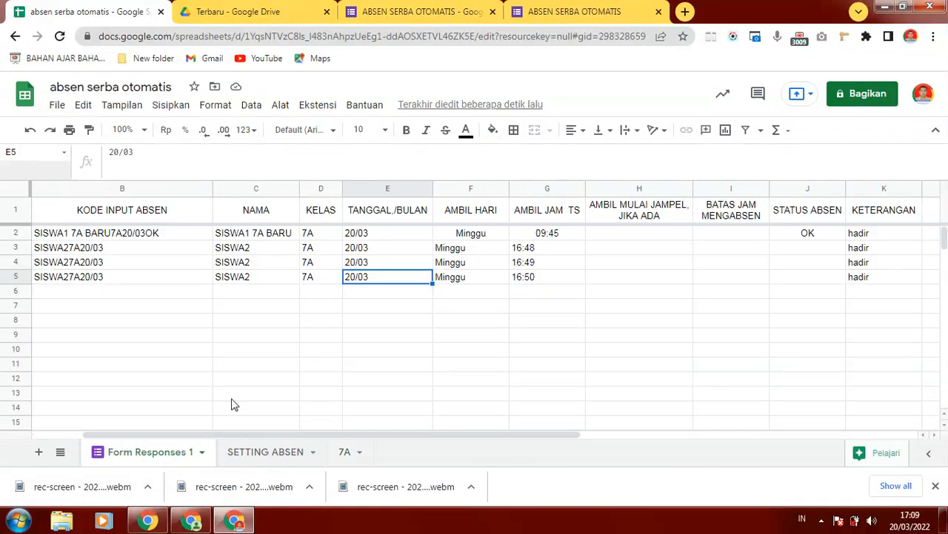
left_click(373, 234)
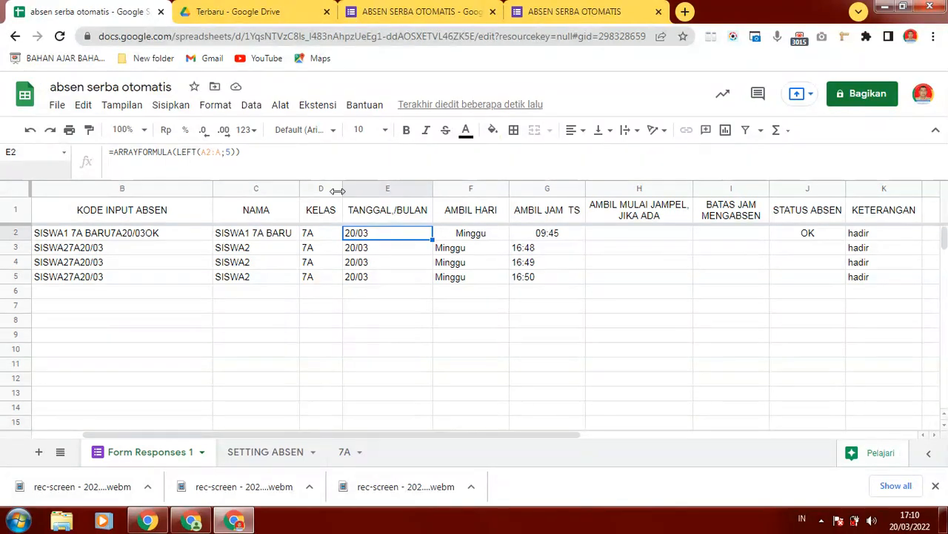
left_click(289, 453)
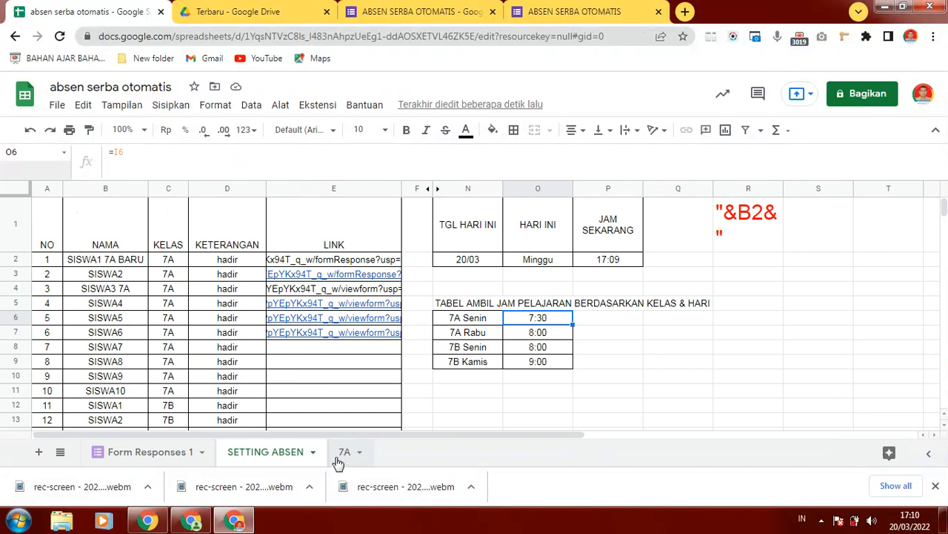
Examine the TRANSPOSE formula in C5 and the VLOOKUP formula in C6 on the 7A sheet, along with the student name in B6
left_click(343, 453)
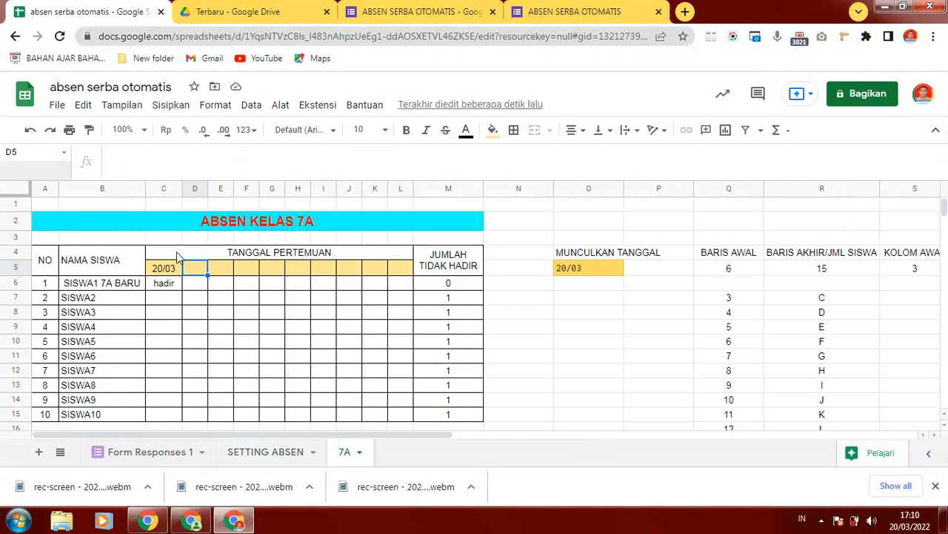
left_click(167, 268)
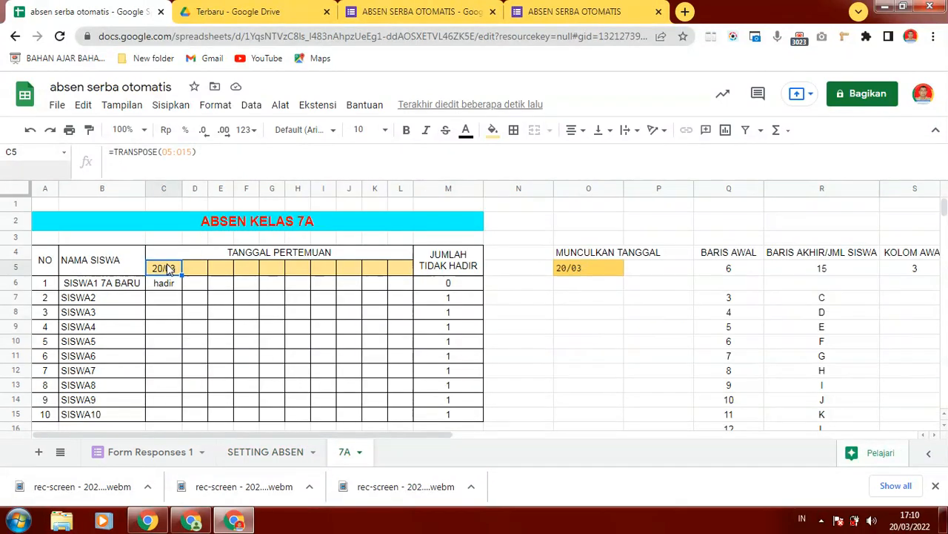
double_click(169, 282)
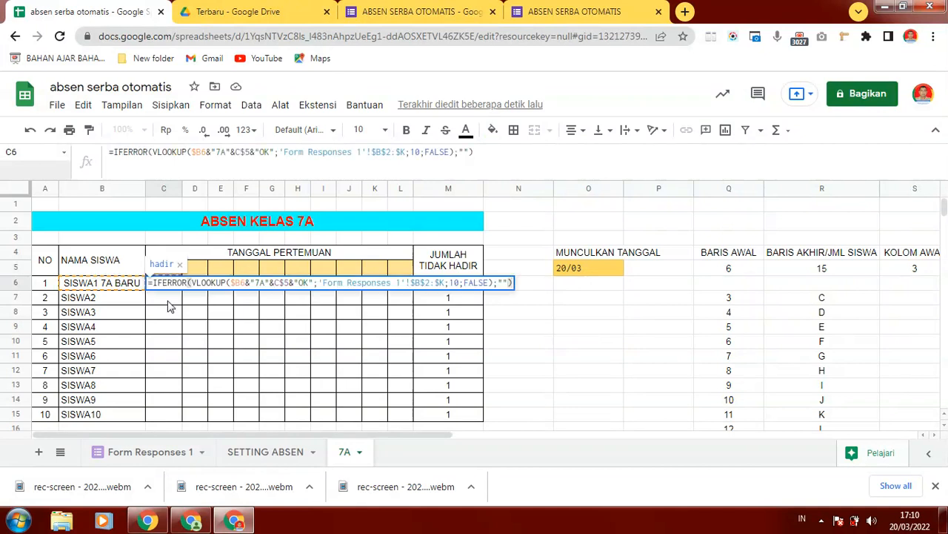
left_click(169, 306)
left_click(159, 271)
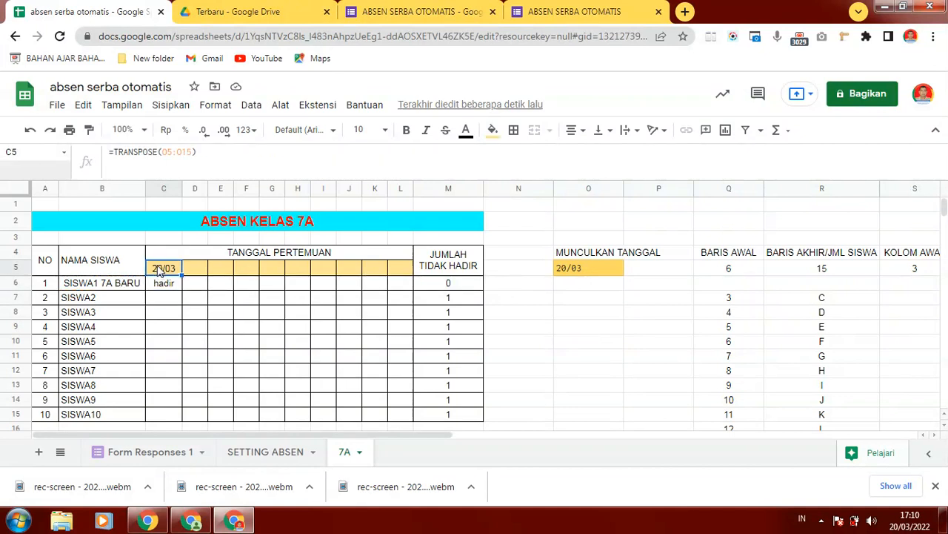
left_click(160, 285)
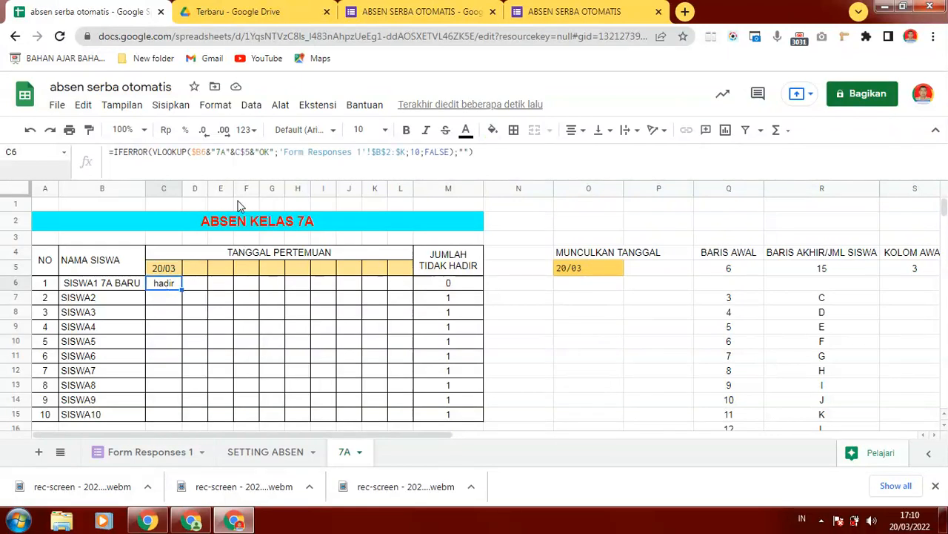
left_click(94, 283)
Compare the attendance code formula in B2 of Form Responses 1 with the code in B5 and the date in E5
left_click(137, 454)
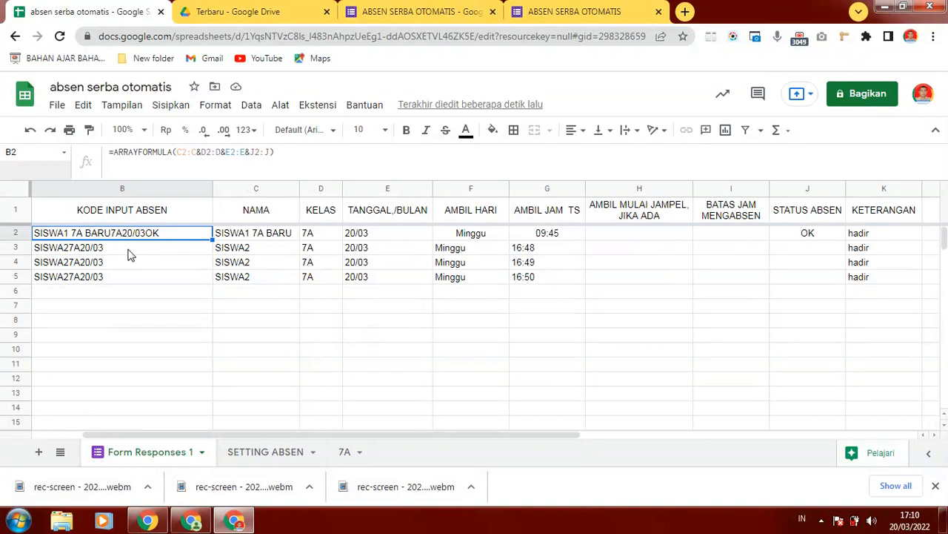
left_click(115, 278)
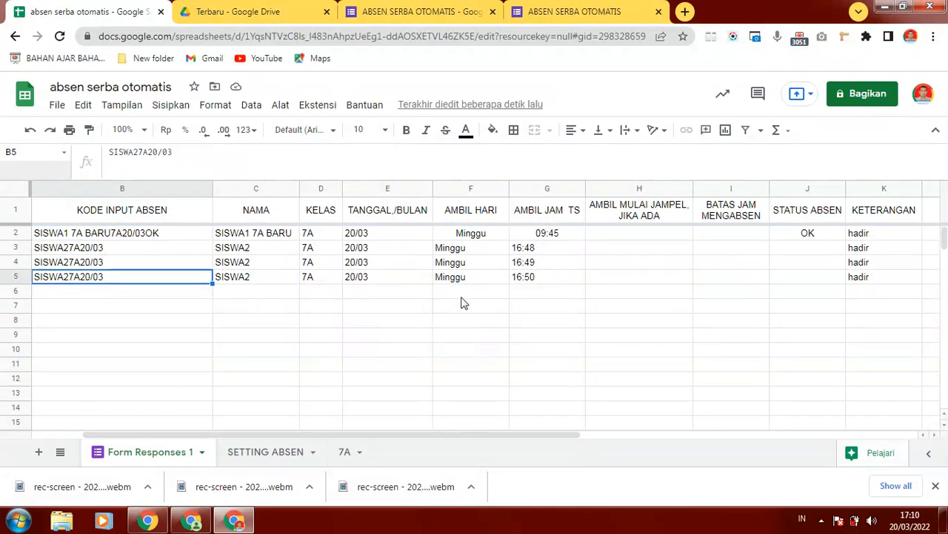
left_click(356, 278)
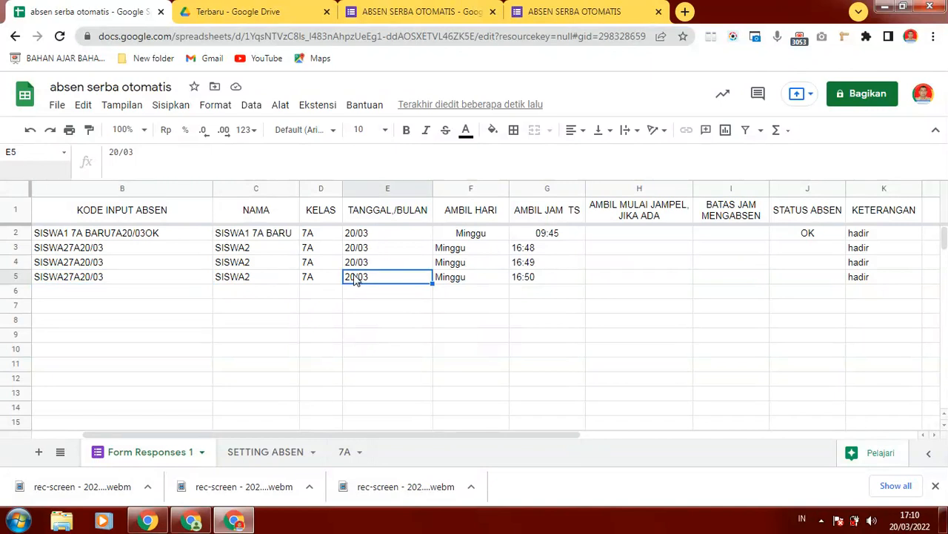
left_click(78, 284)
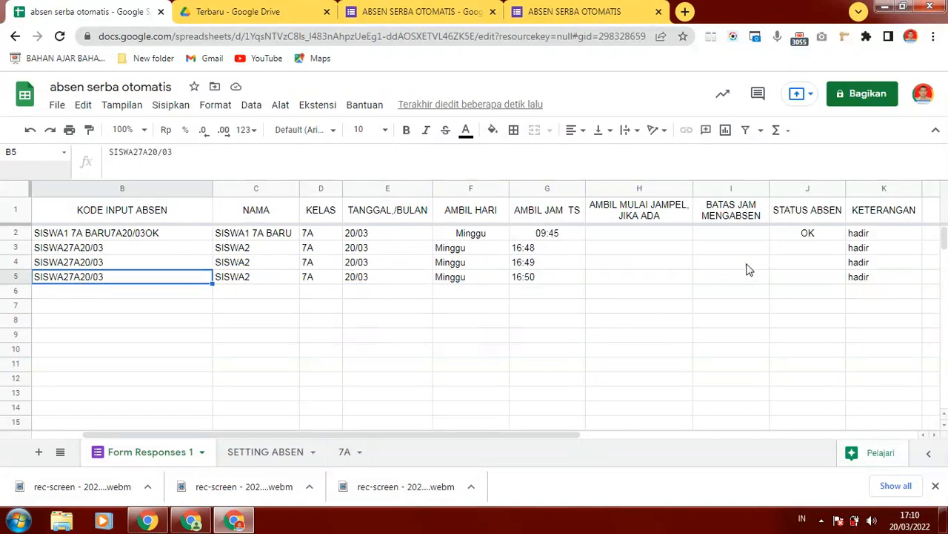
double_click(78, 233)
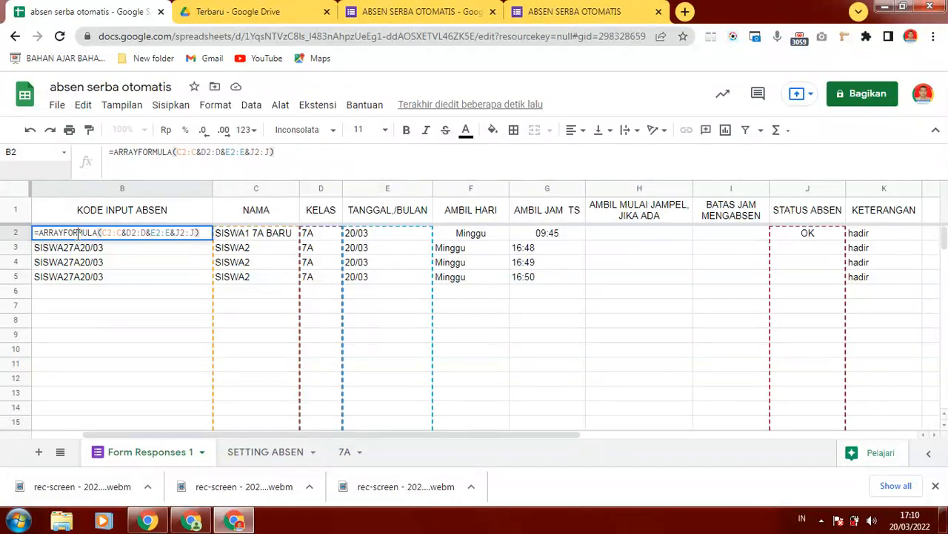
key("Return")
left_click(106, 237)
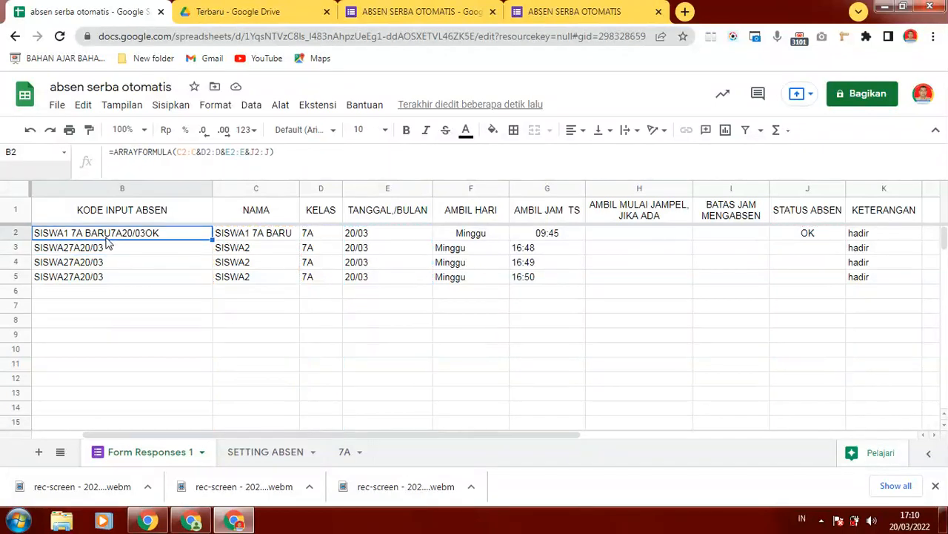
Trace the 7A sheet's C6 lookup range across columns B to K of Form Responses 1 and its KETERANGAN return column
left_click(342, 454)
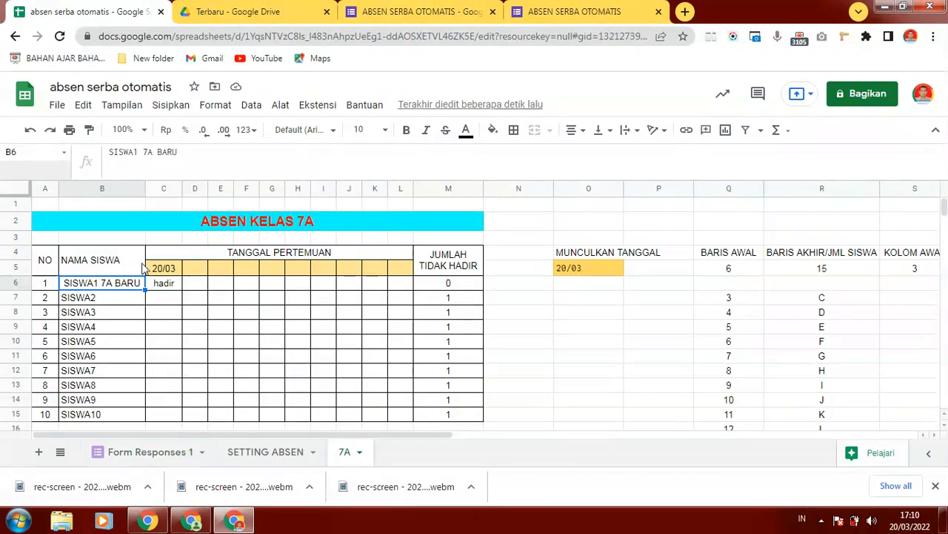
left_click(167, 289)
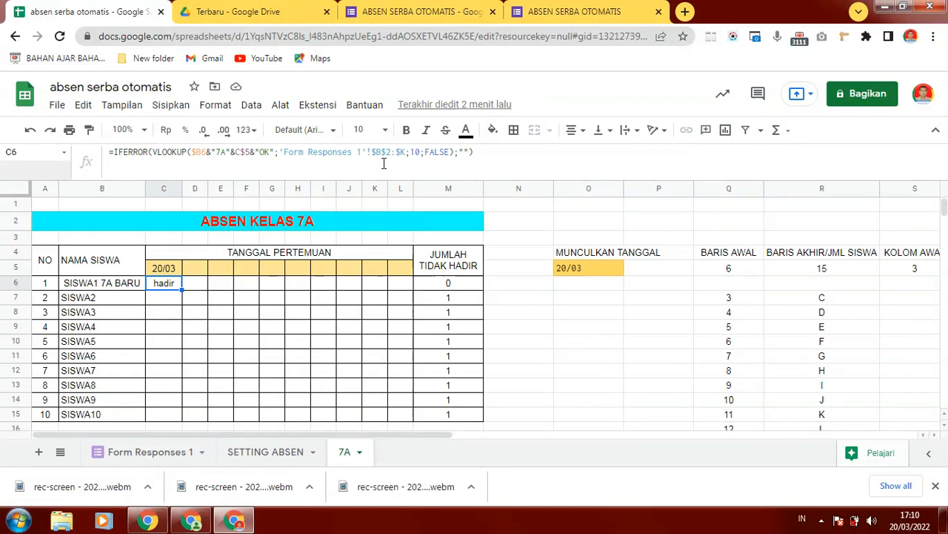
left_click(138, 453)
left_click(107, 190)
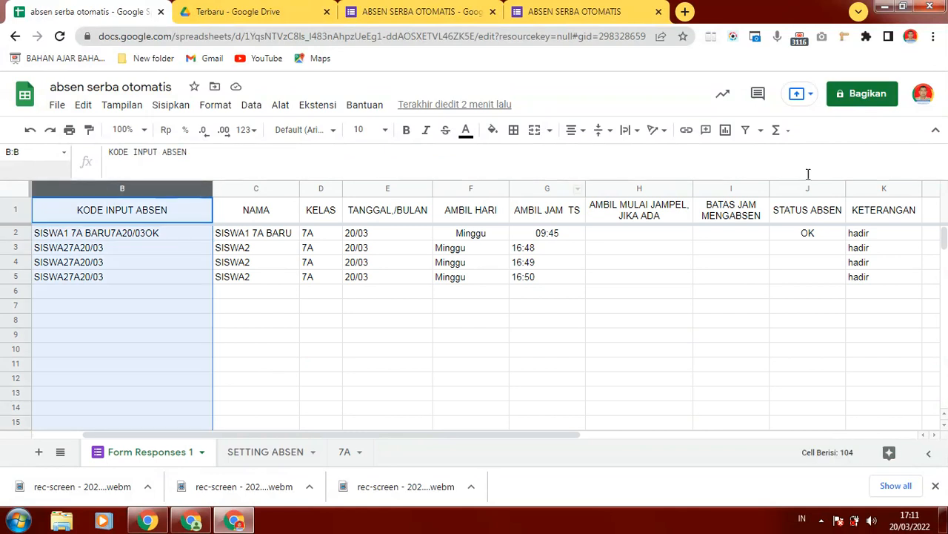
left_click(856, 187, "shift")
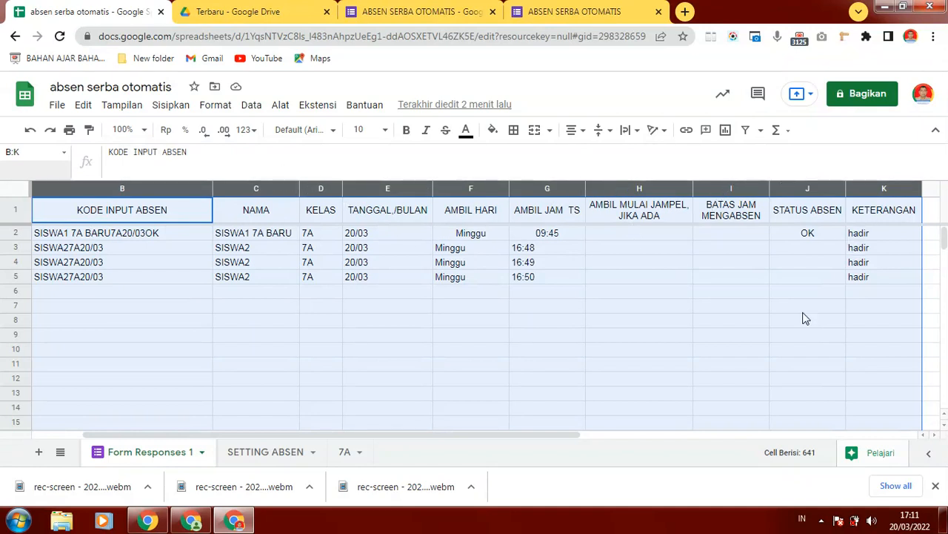
left_click(881, 234)
left_click(870, 190)
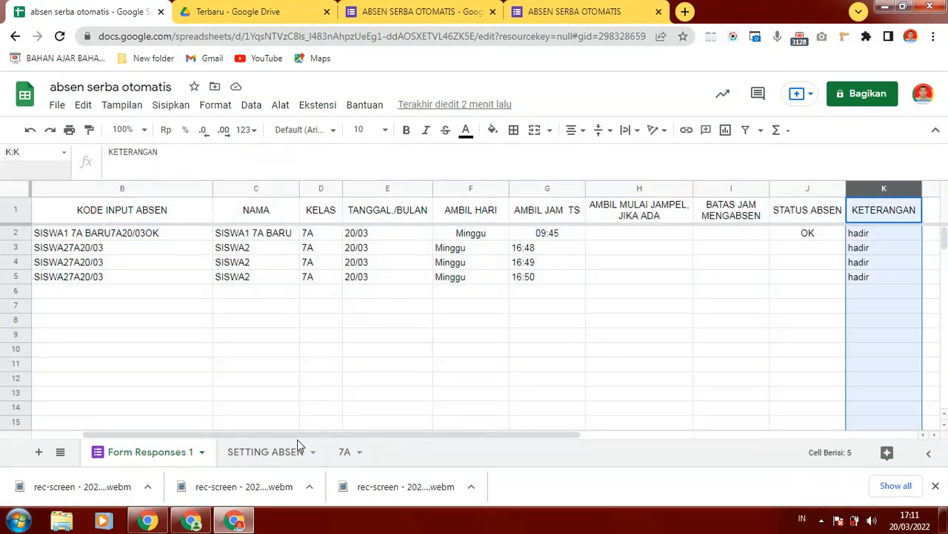
Fill the attendance lookup formula from C6 across C6:L15 on the 7A sheet and check the absence formula in M6
left_click(345, 452)
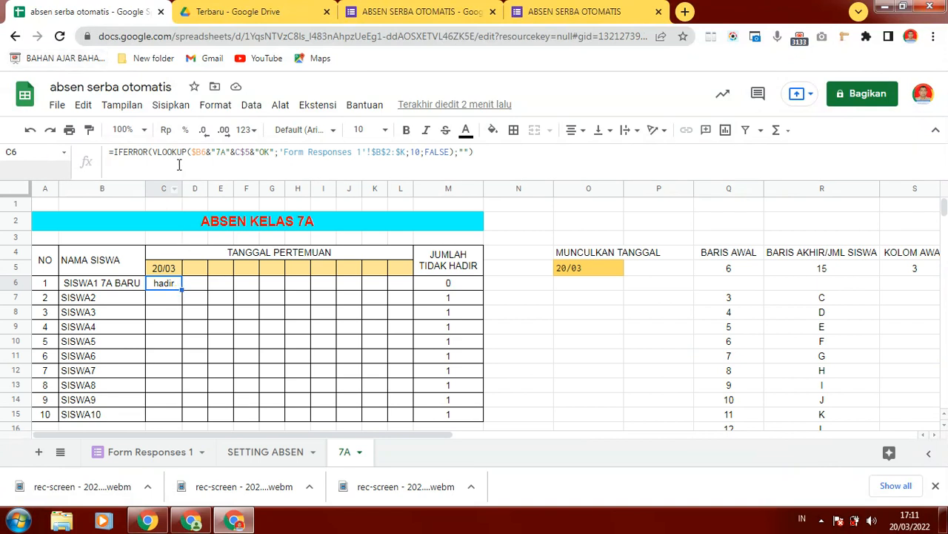
left_click_drag(181, 292, 403, 421)
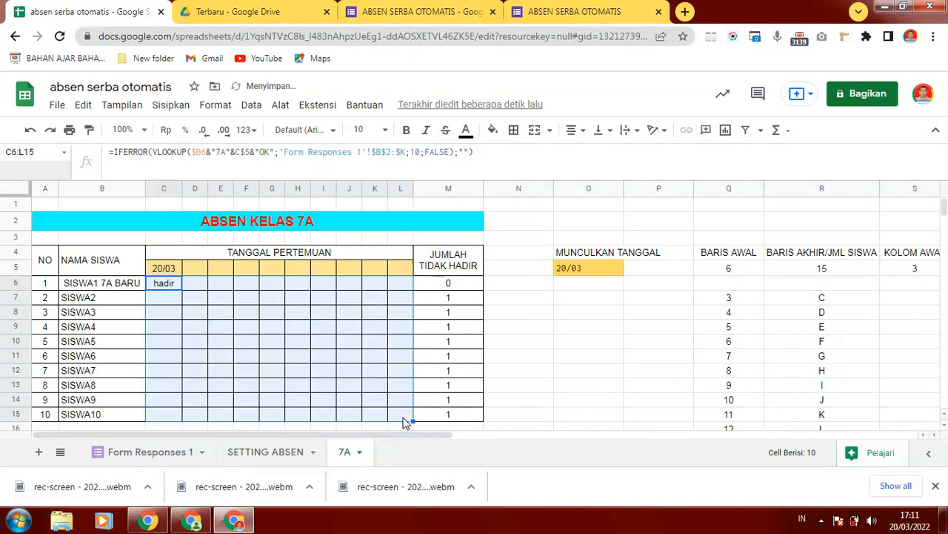
left_click(471, 289)
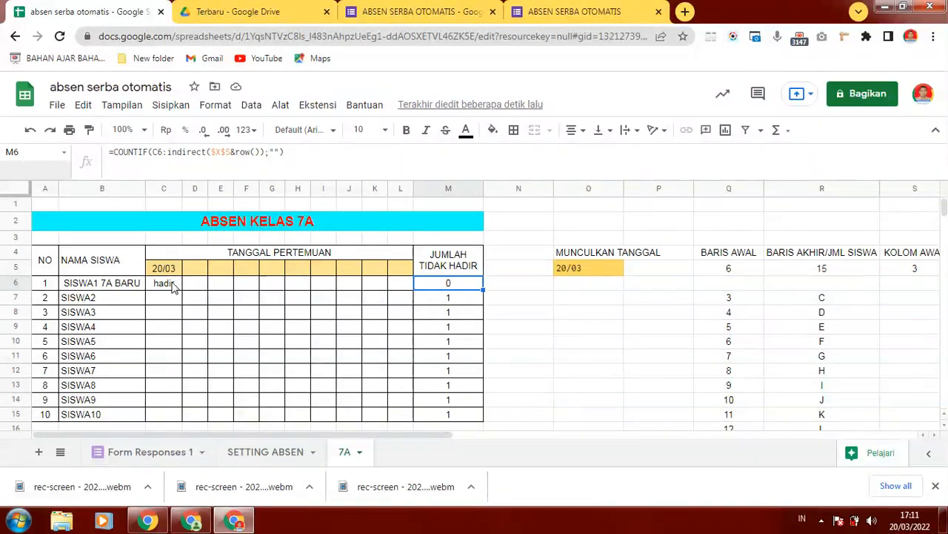
Clear the attendance in C6 to test its effect on the absence count in M6
left_click(172, 289)
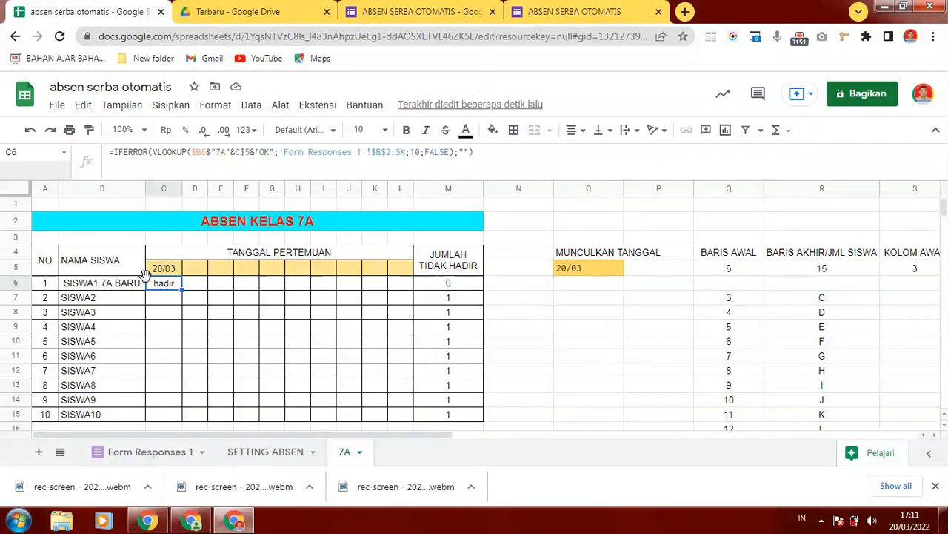
key("Delete")
left_click(226, 317)
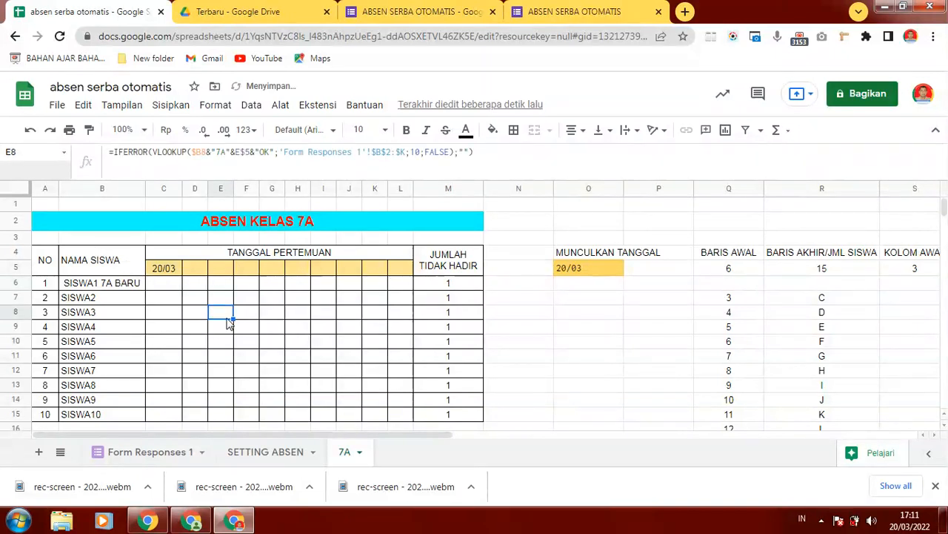
left_click(468, 286)
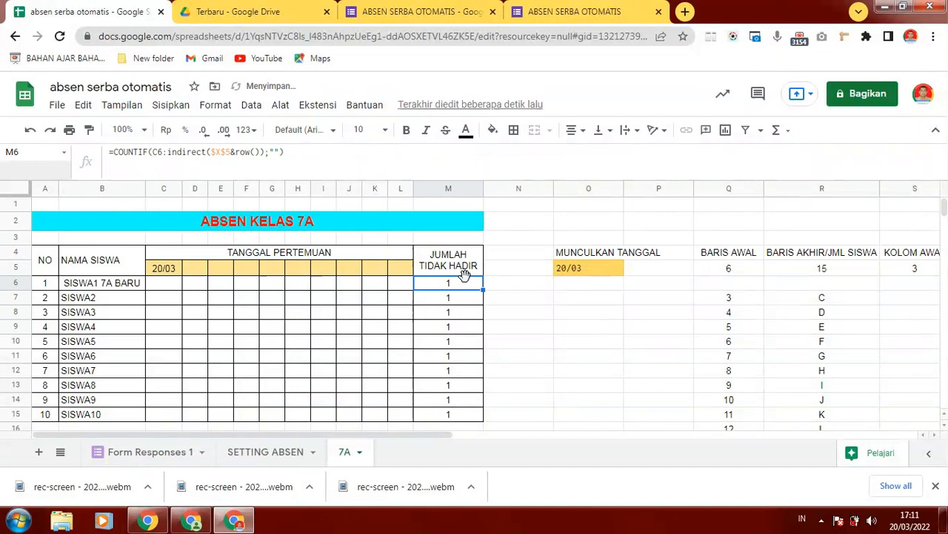
Compare the date query in O5 with the TRANSPOSE formula in C5, and undo the clearing of C6
left_click(190, 267)
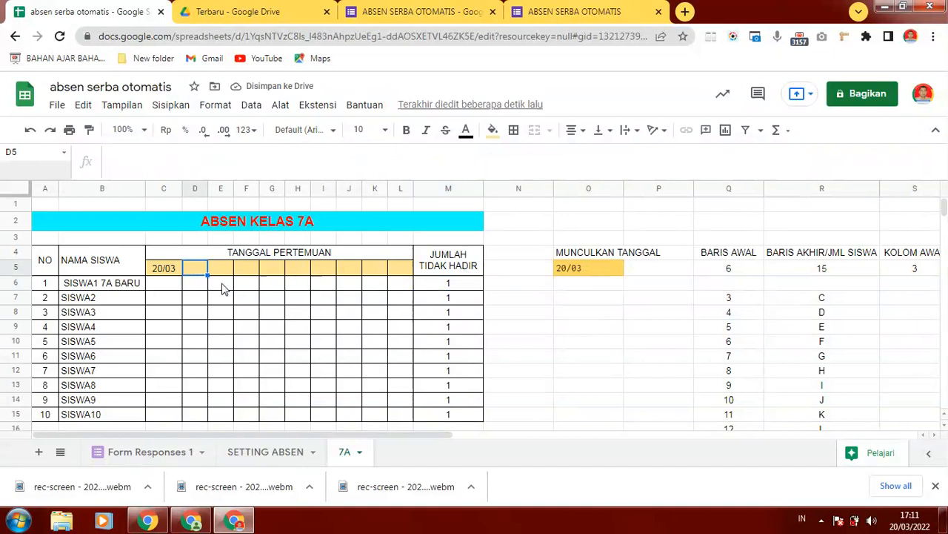
left_click(166, 288)
left_click(575, 286)
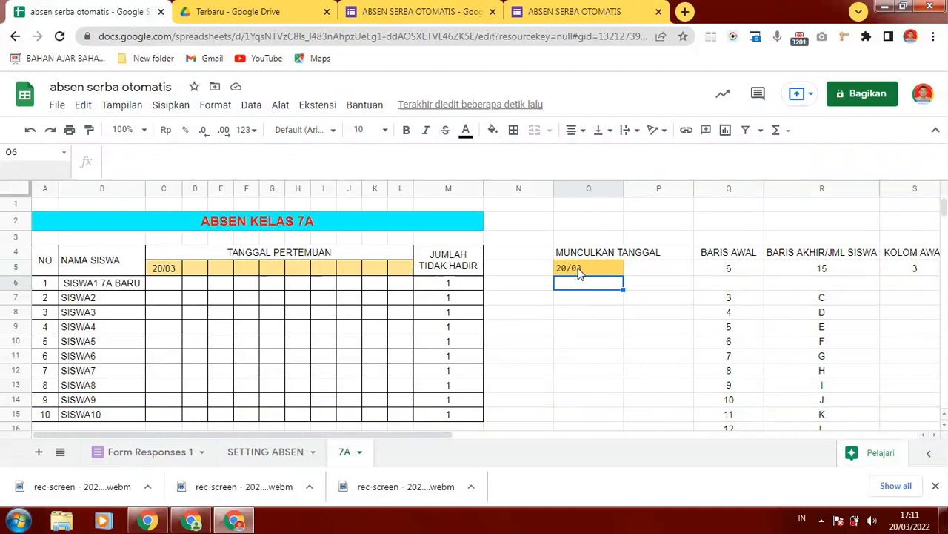
left_click(580, 273)
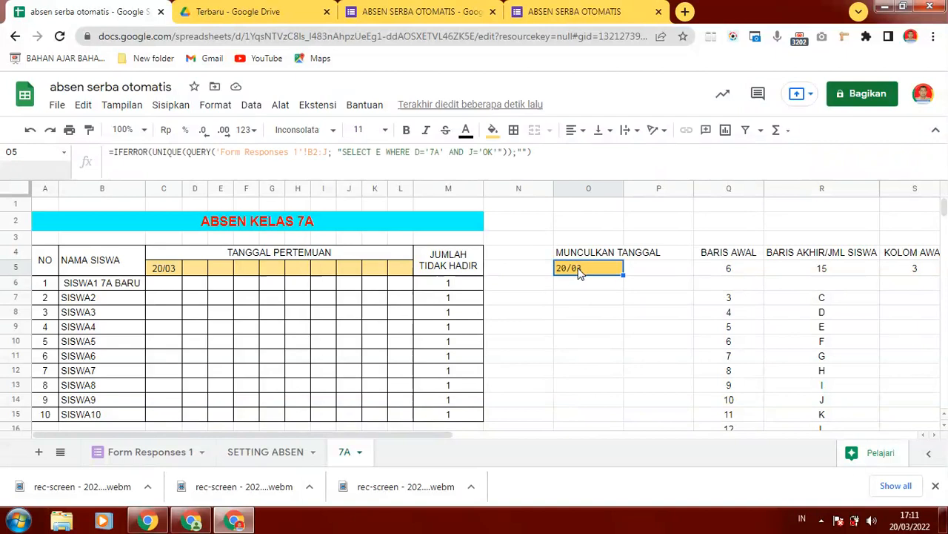
left_click(164, 271)
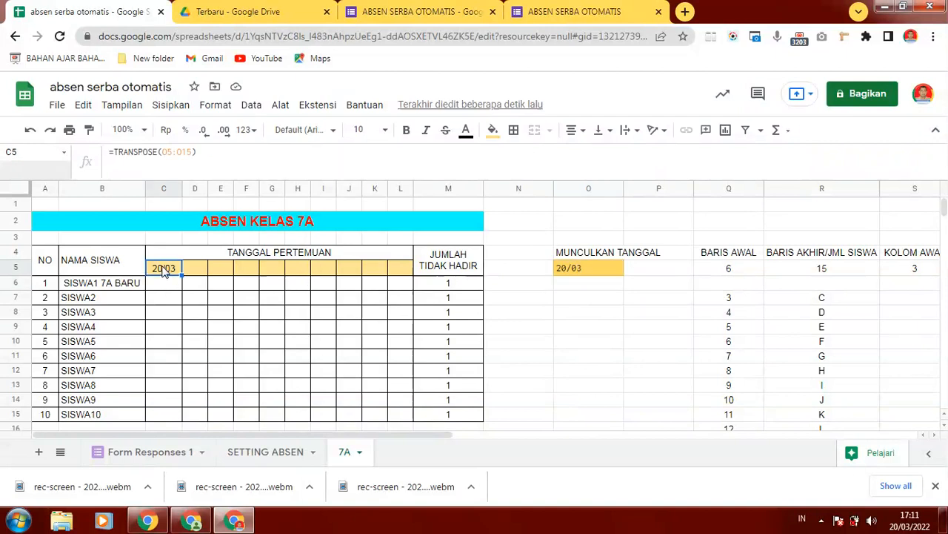
left_click(580, 288)
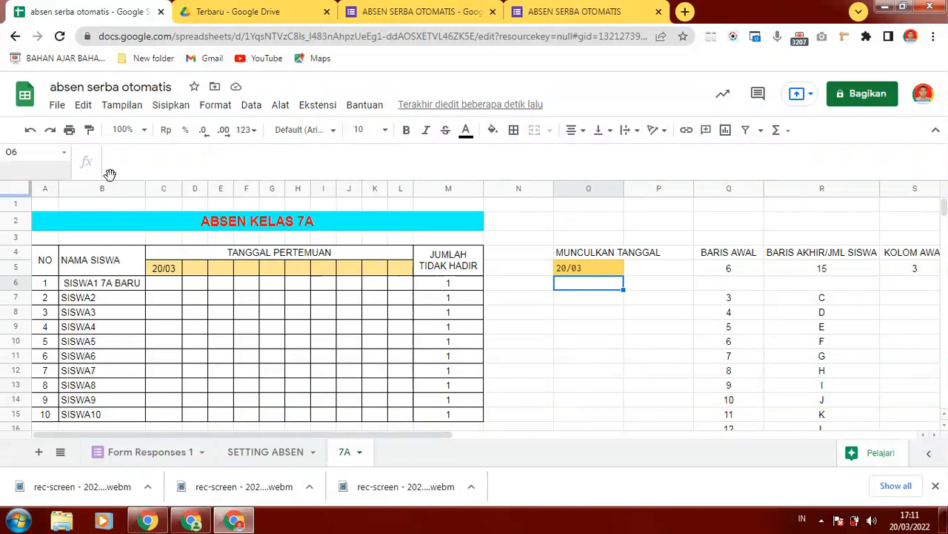
left_click(30, 130)
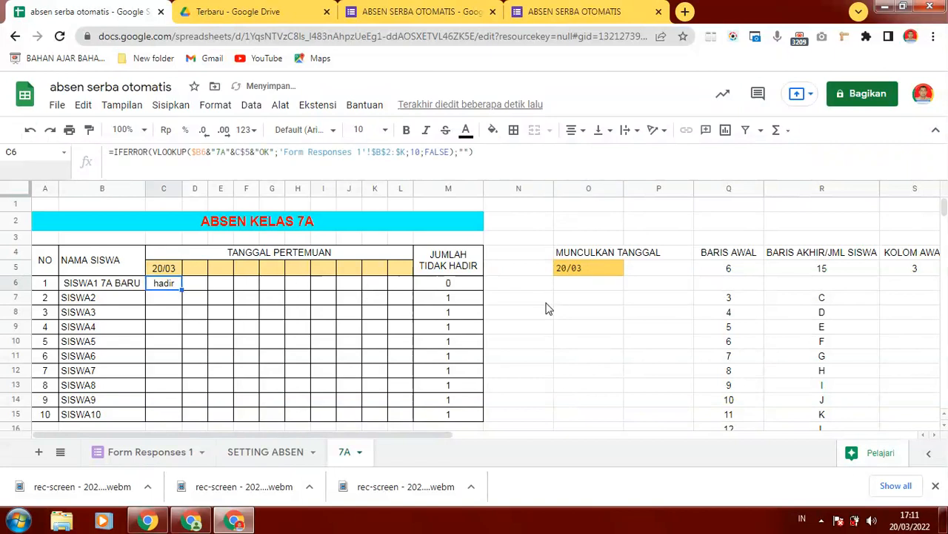
Enter 21/03 in O6 as a second meeting date under MUNCULKAN TANGGAL
left_click(576, 282)
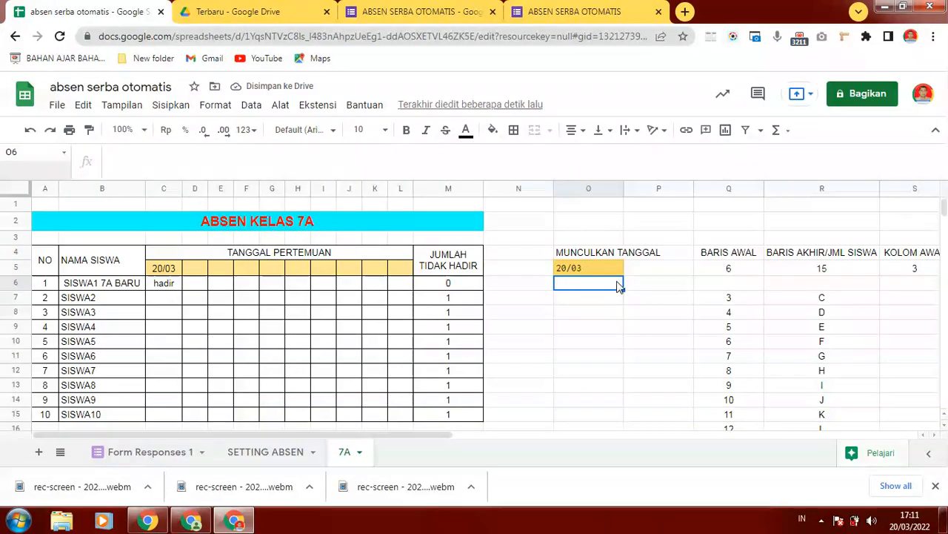
type("21")
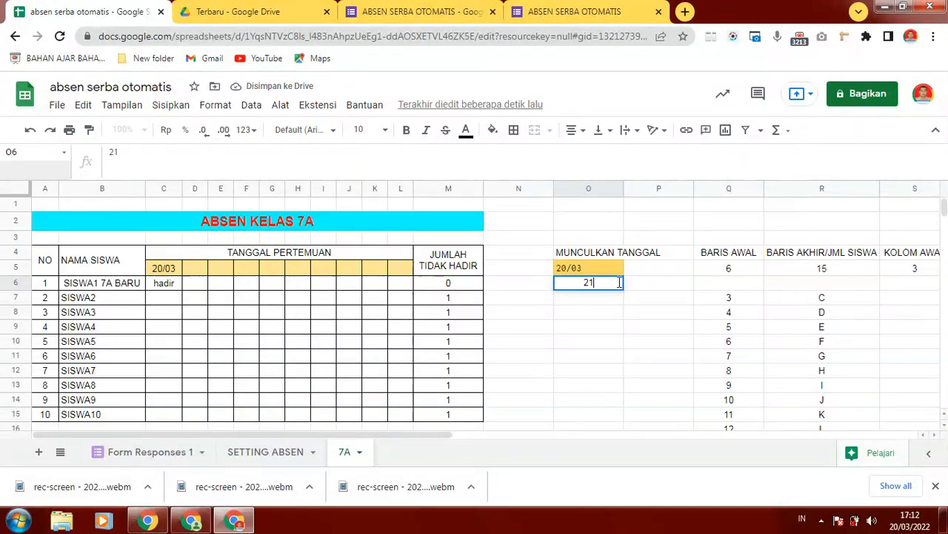
type("/03")
key("Return")
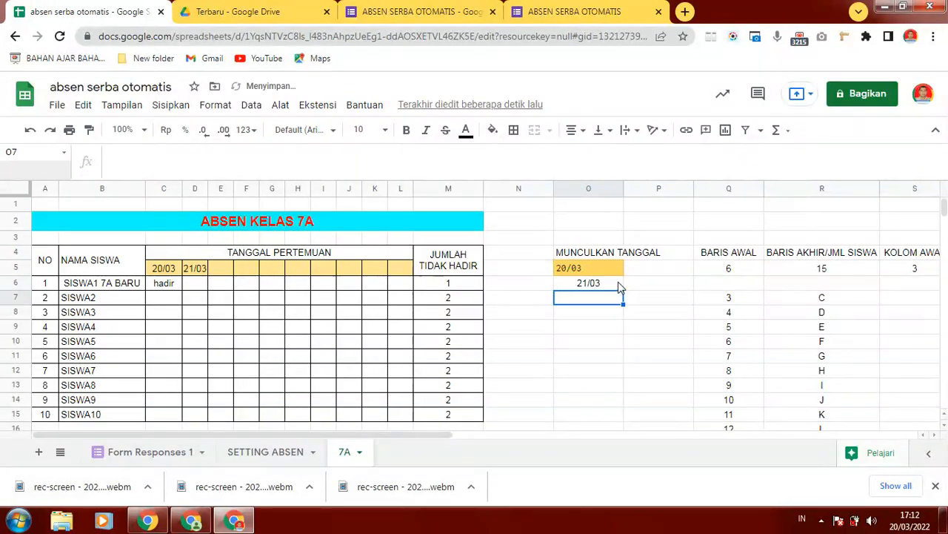
Enter "hadir" in D6 for the first student on 21/03 and check the absence count in M6
left_click(191, 270)
left_click(197, 286)
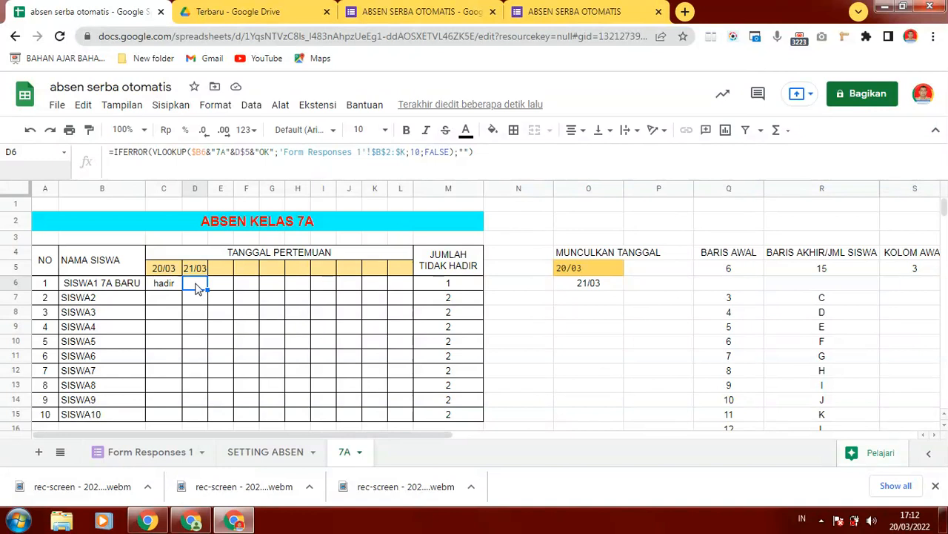
type("hadi")
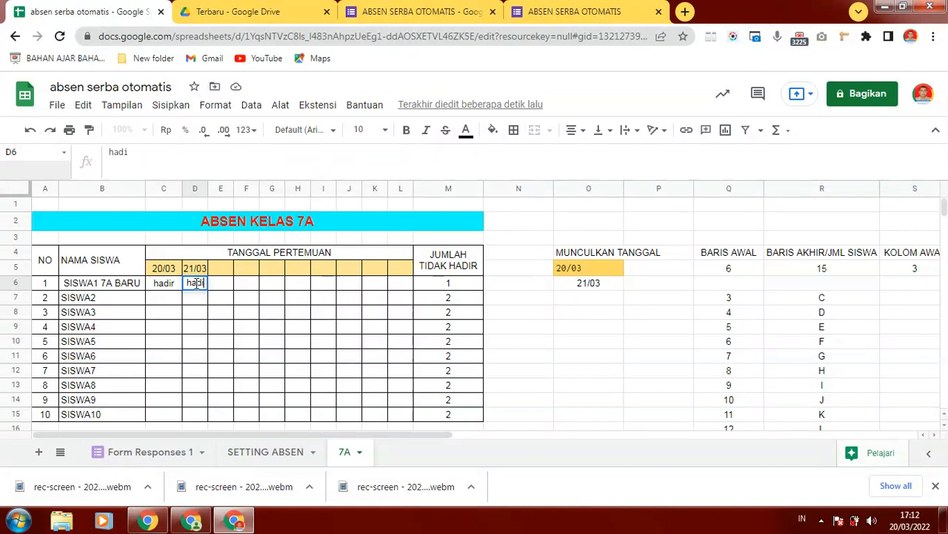
type("r")
key("Return")
left_click(461, 283)
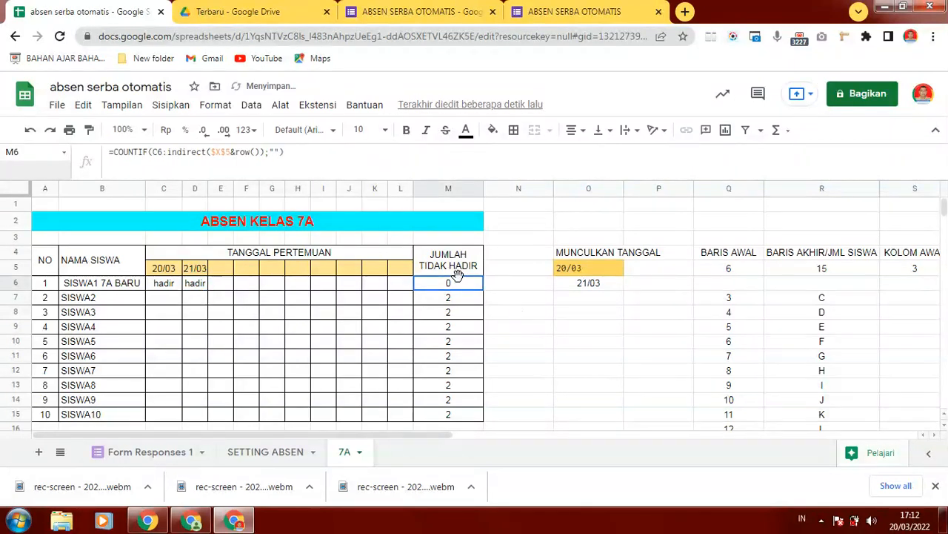
Undo the attendance entry in D6, the date in O6 and the last formula fill
left_click(29, 130)
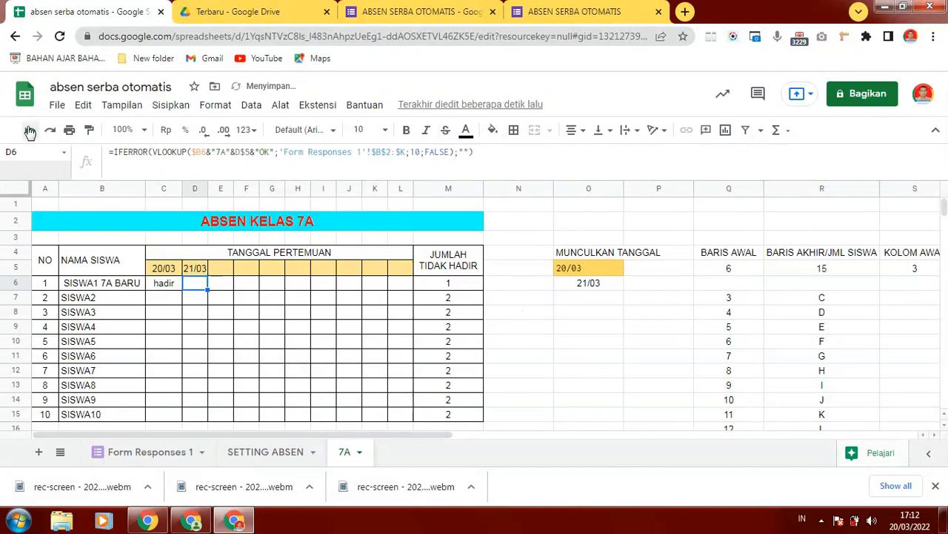
left_click(30, 131)
left_click(30, 130)
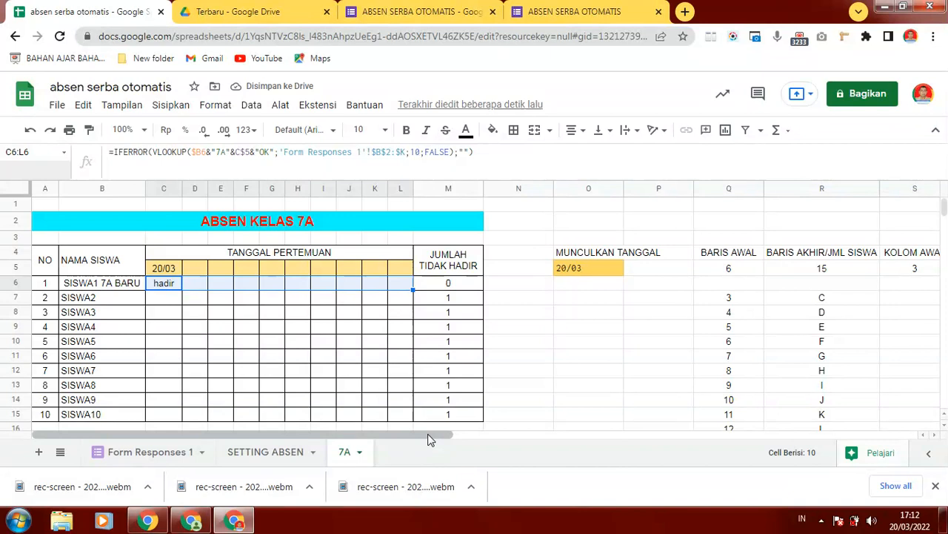
Examine the date query in O5 and the helper values in columns R to X, including the column name in X5
left_click_drag(430, 437, 477, 437)
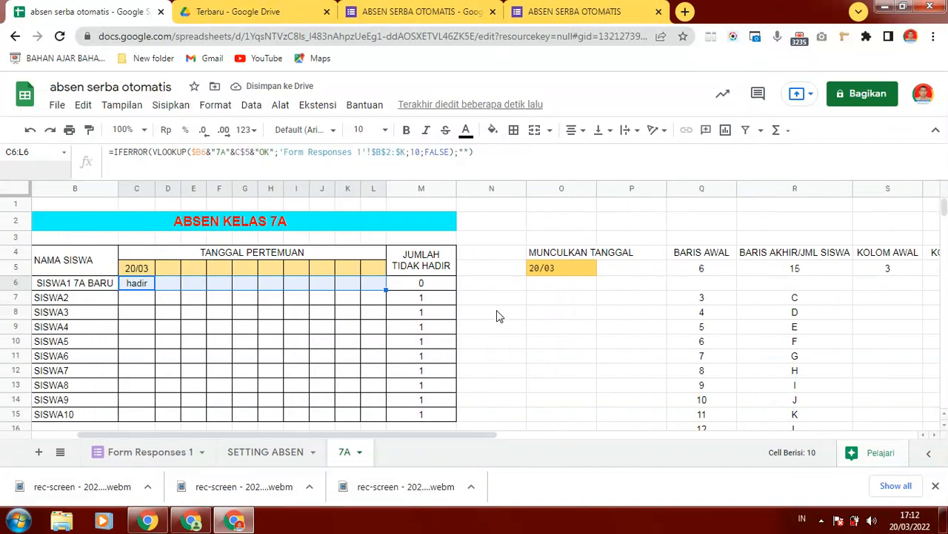
left_click(534, 273)
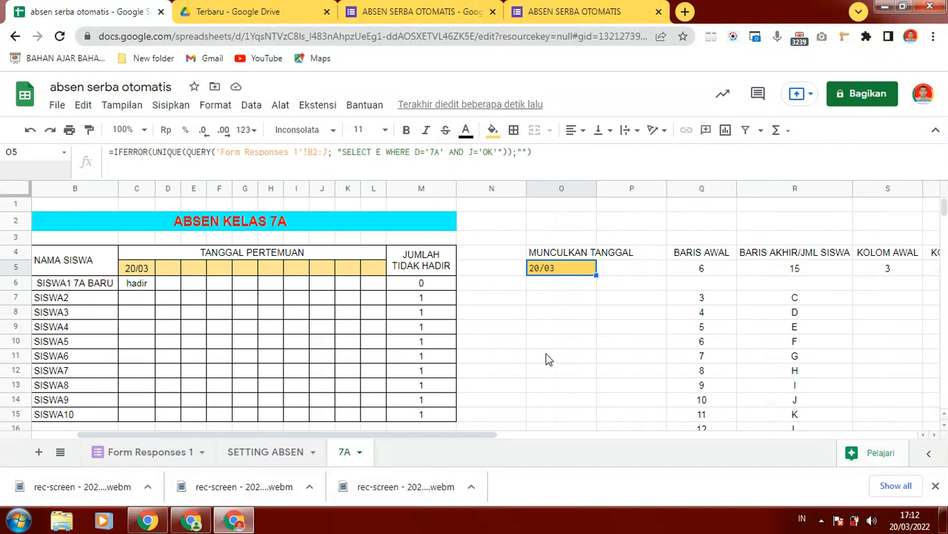
left_click_drag(481, 435, 824, 448)
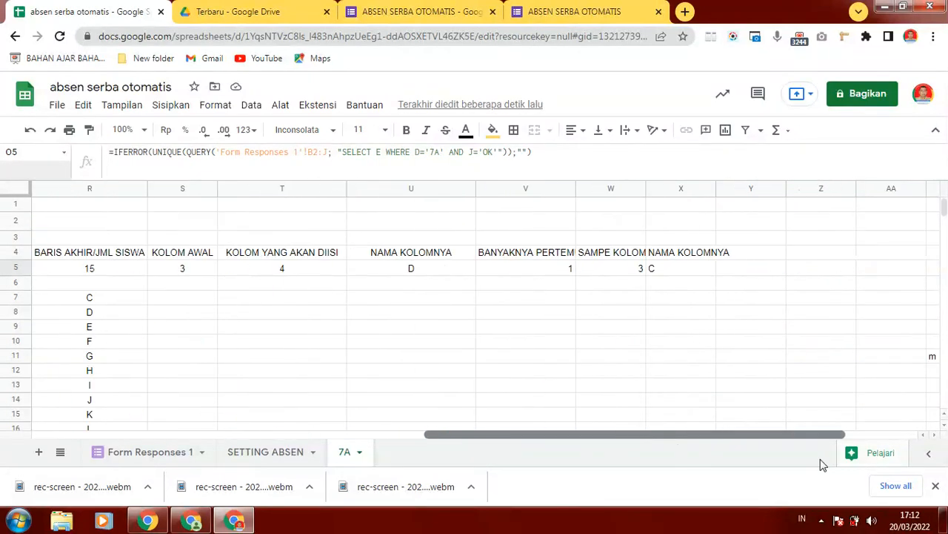
left_click(681, 269)
left_click_drag(567, 428, 132, 431)
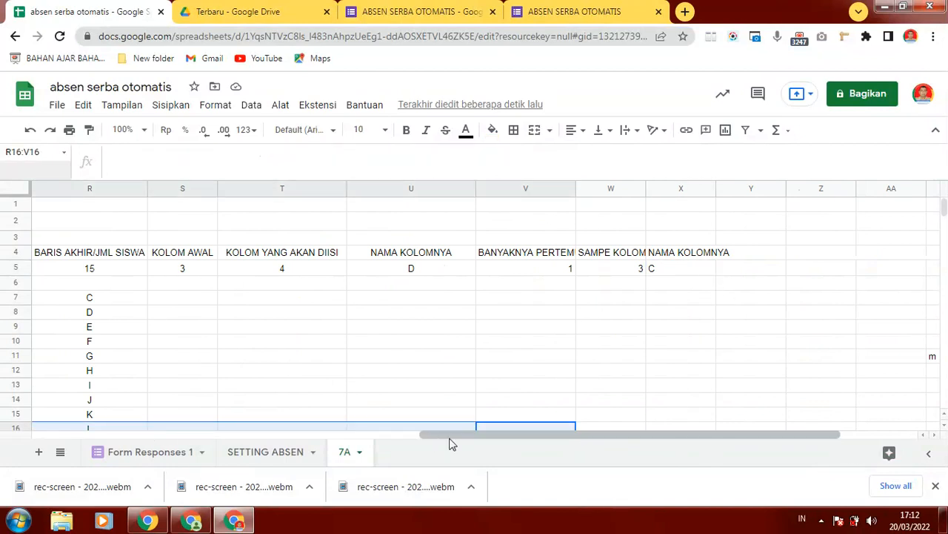
left_click(519, 400)
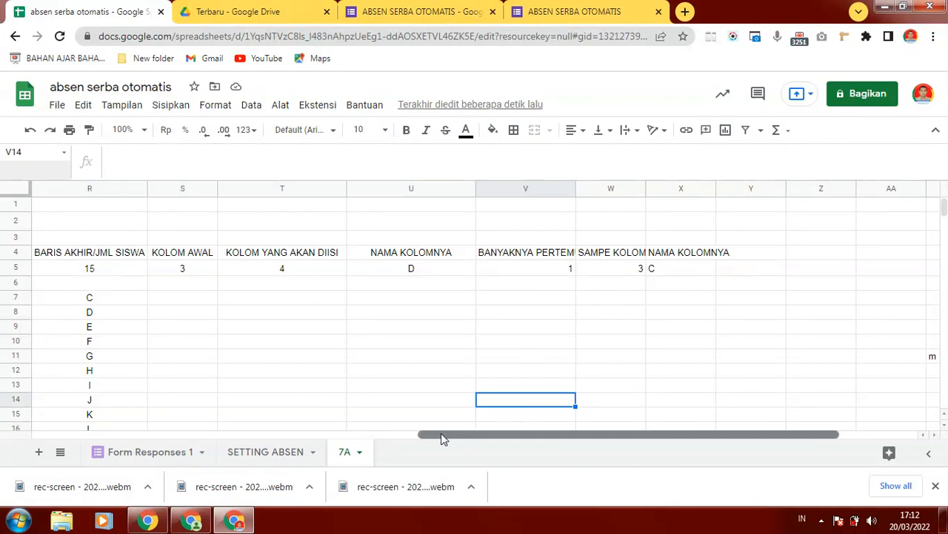
left_click_drag(445, 435, 42, 448)
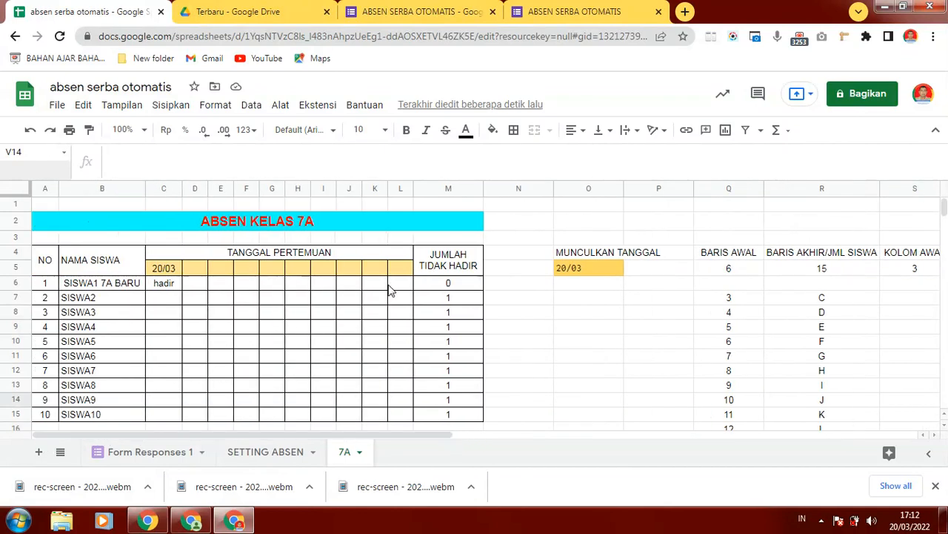
Trace the COUNTIF formula in M6 against the meeting date in C5 and the attendance in C6
left_click(469, 285)
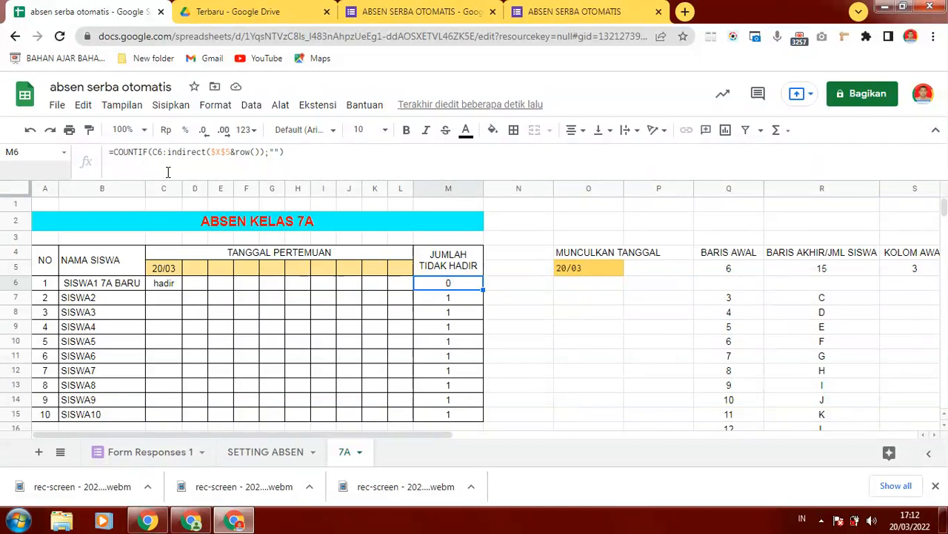
left_click(161, 271)
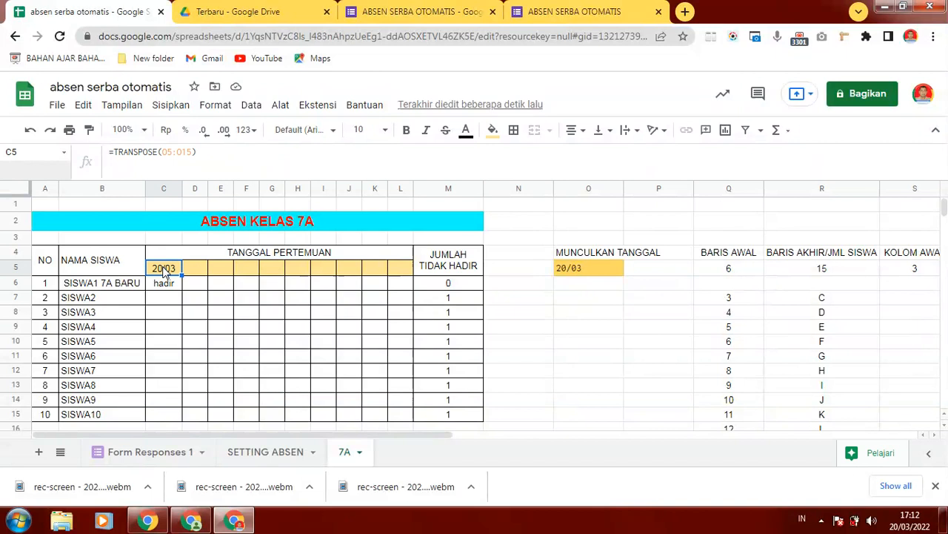
left_click(459, 282)
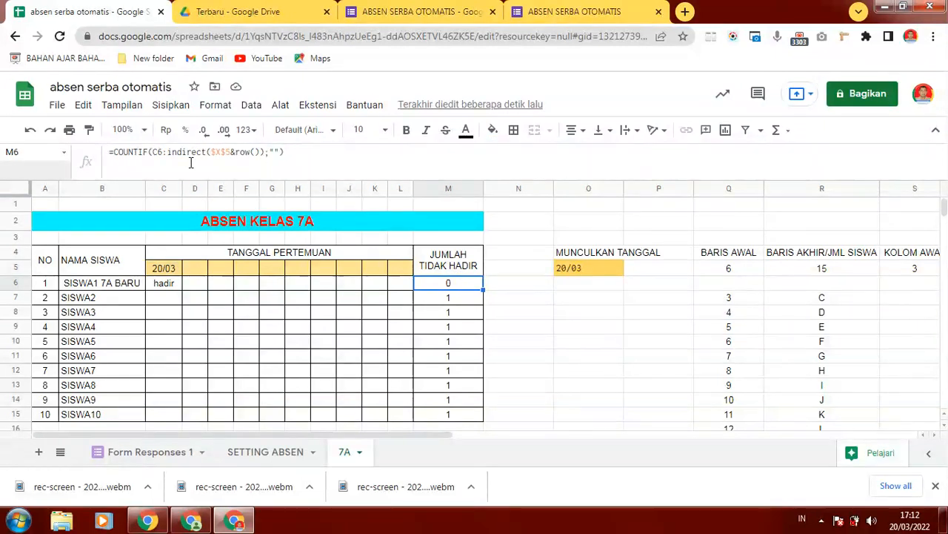
left_click(175, 272)
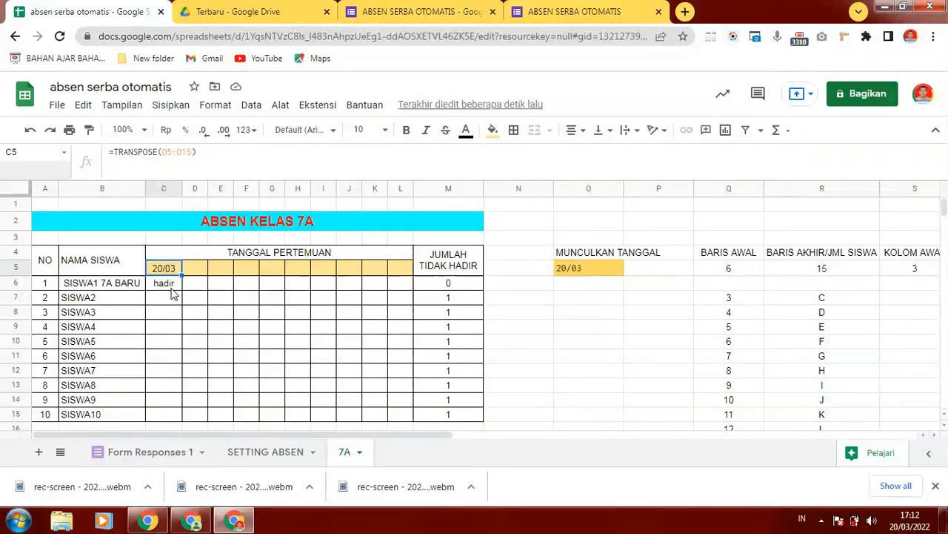
left_click(175, 296)
left_click(169, 286)
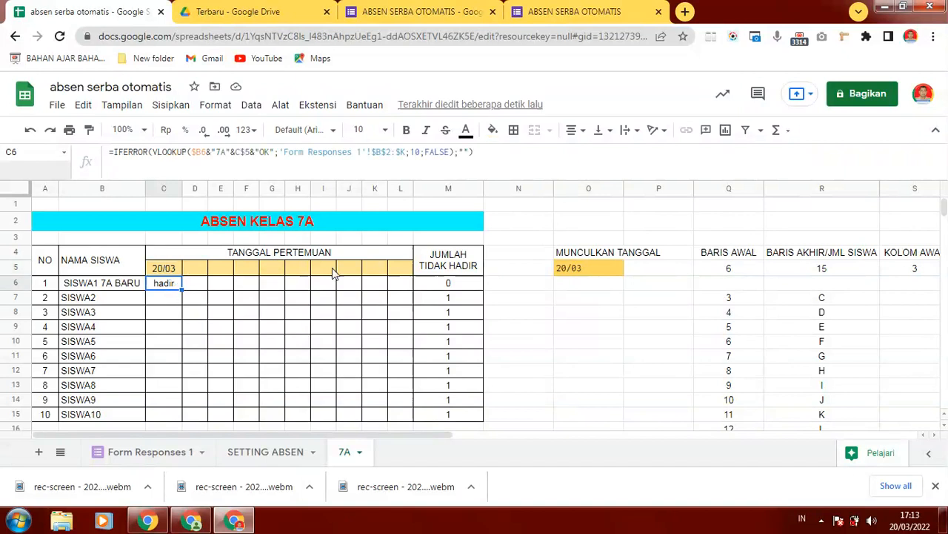
Try 21/03 as a second date in O6, inspect the counted range C6:D6, and undo the date entry
left_click(568, 285)
type("2")
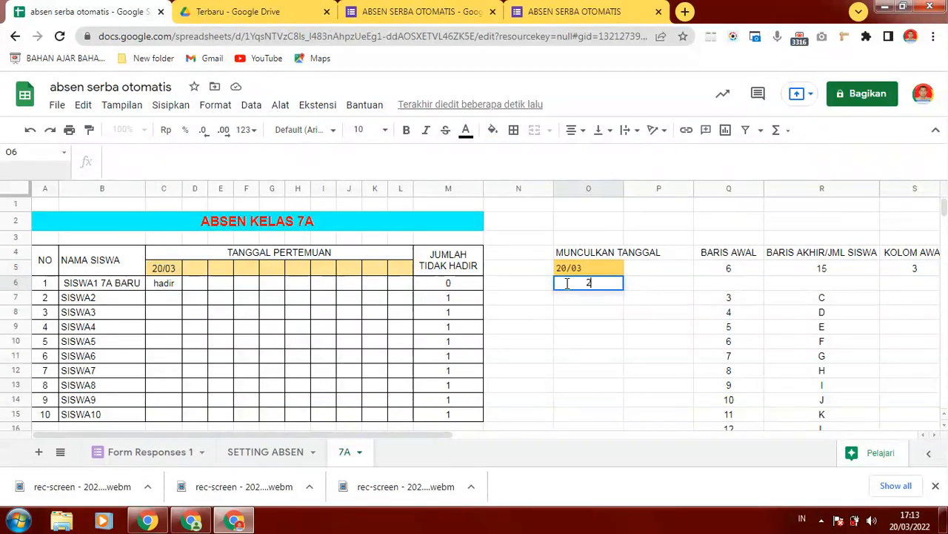
type("3")
key("Return")
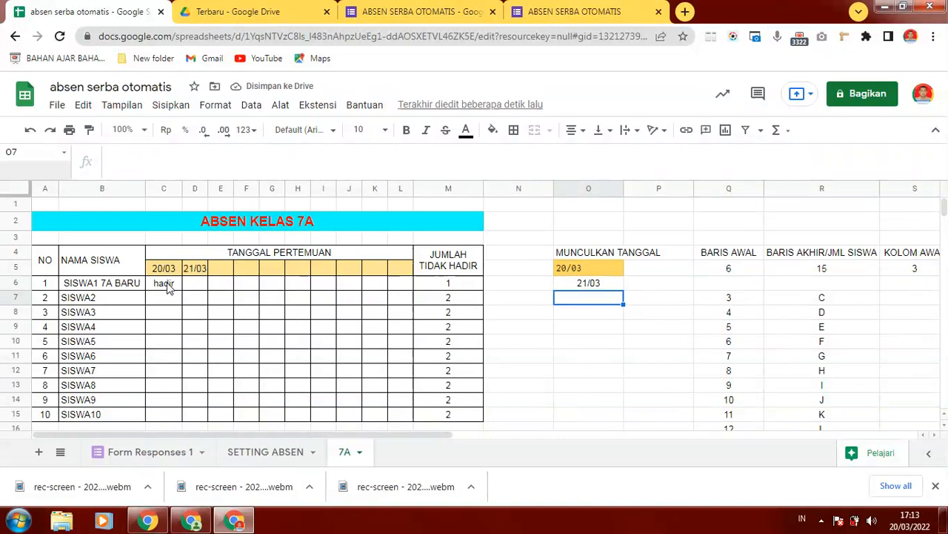
left_click_drag(166, 289, 197, 289)
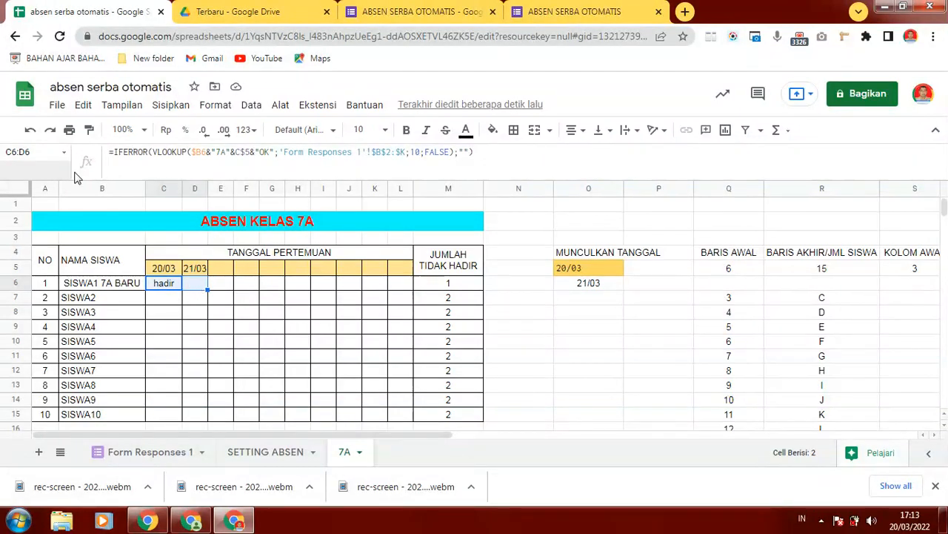
left_click(30, 132)
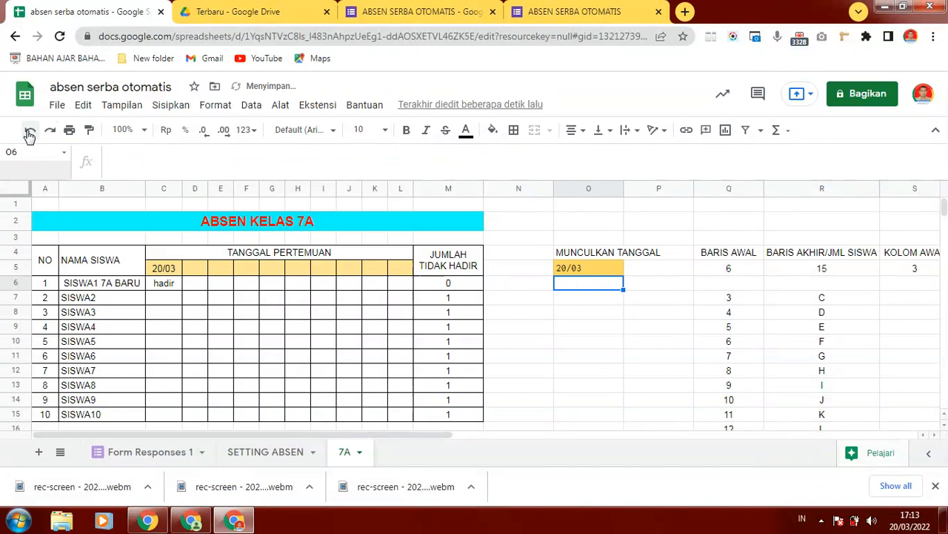
Trace the absence formula in M6 to the column name lookup in X5 and the number-to-letter table starting at Q7:R7
left_click(430, 270)
left_click(432, 284)
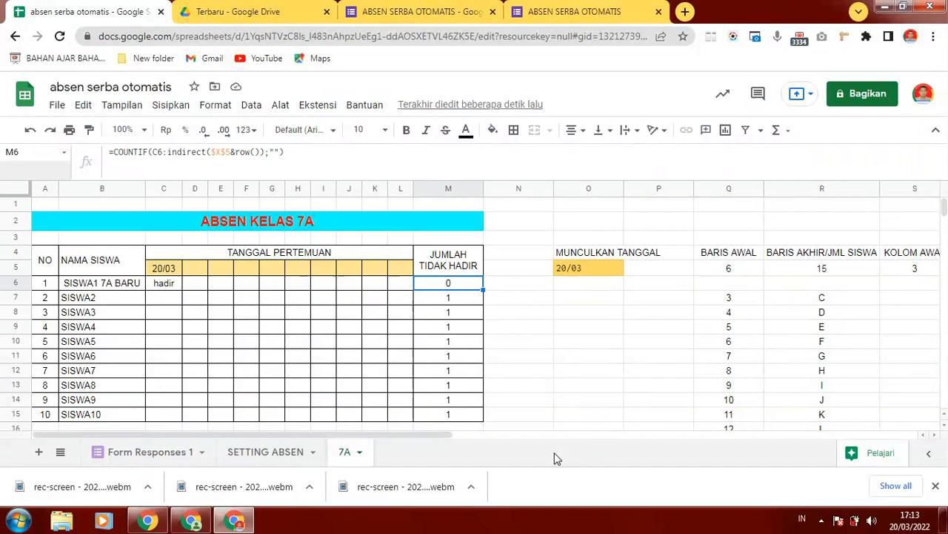
scroll(641, 442, "right", 10)
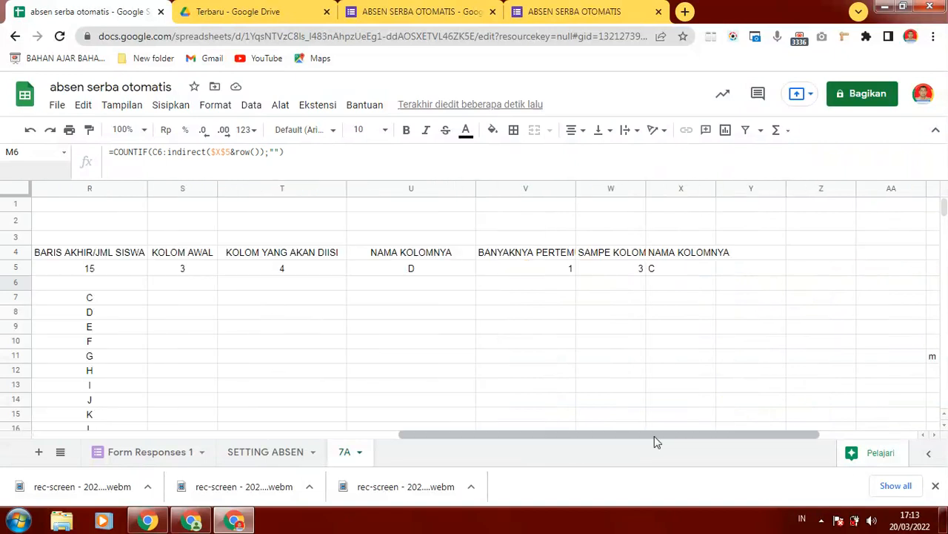
left_click(667, 272)
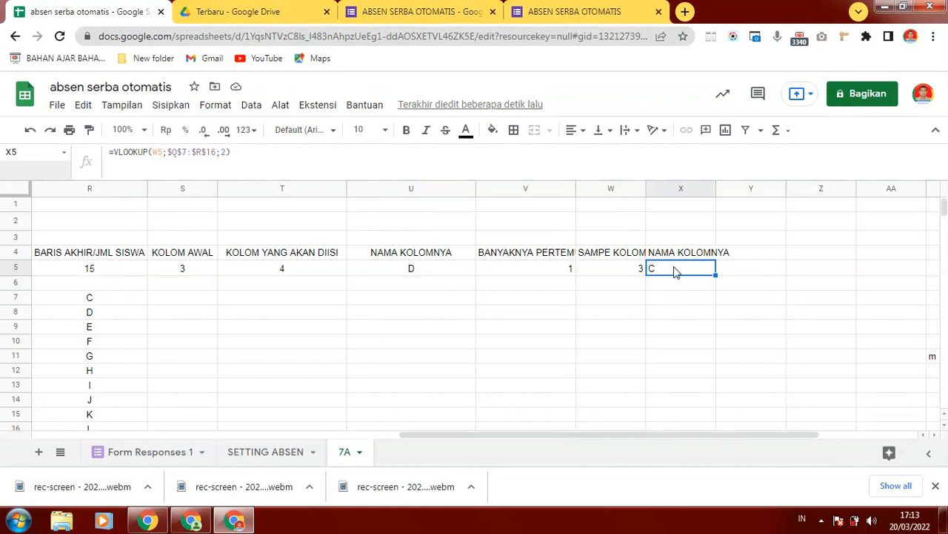
left_click_drag(533, 436, 423, 437)
left_click(206, 299)
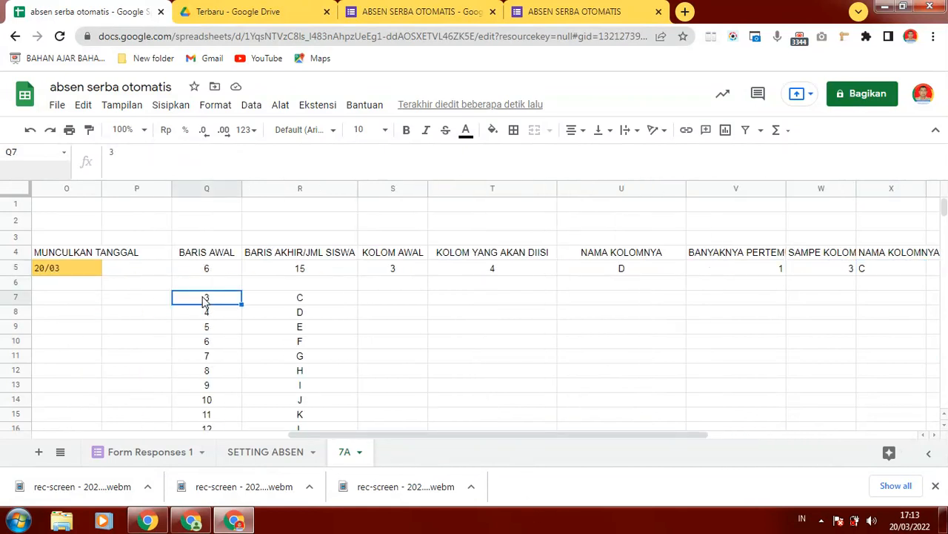
left_click(303, 299)
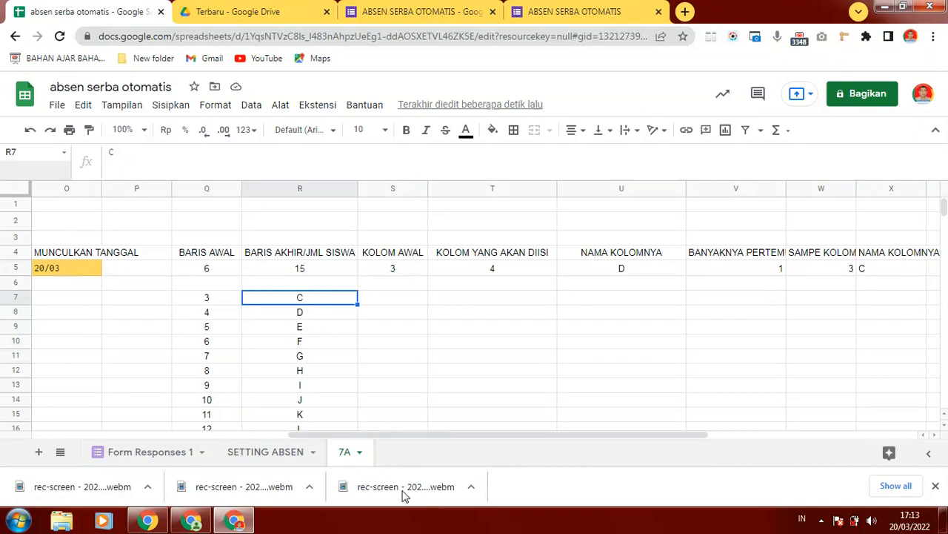
left_click_drag(383, 436, 128, 388)
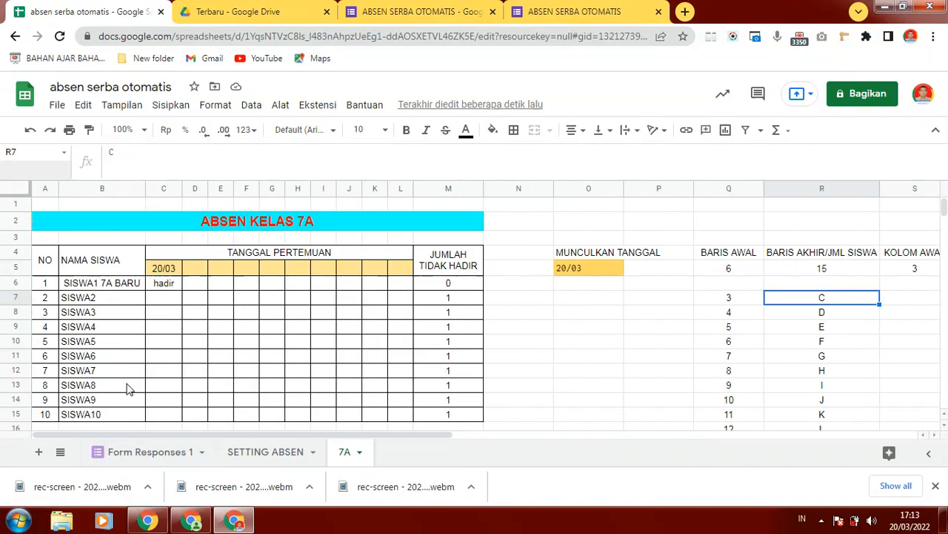
Examine how the meeting dates in C5:L5 feed the COUNTA formula in V5 and the column name in X5
left_click(173, 273)
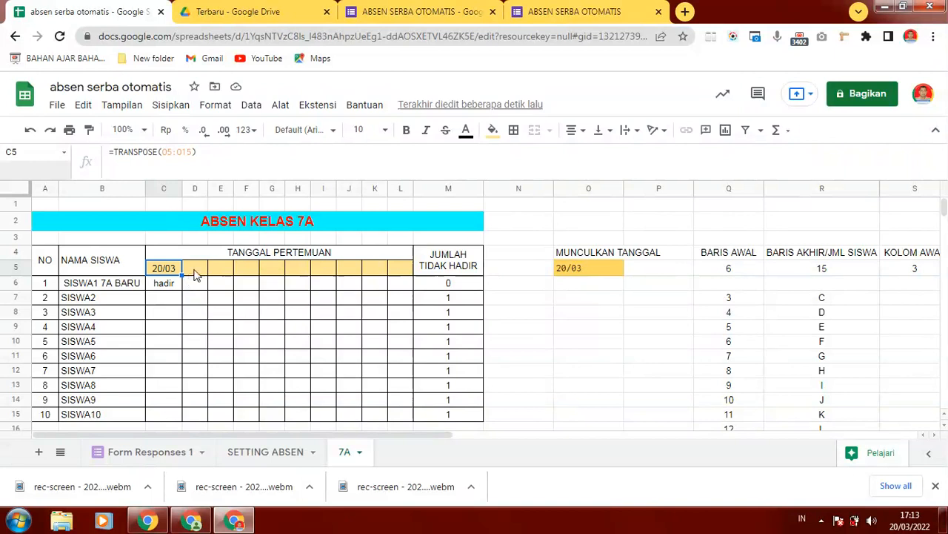
left_click(197, 272)
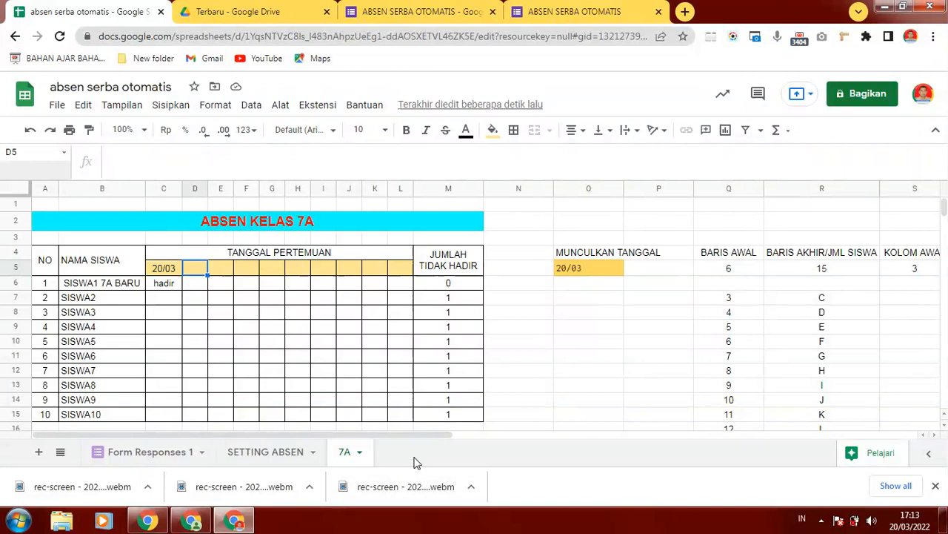
left_click_drag(407, 435, 571, 475)
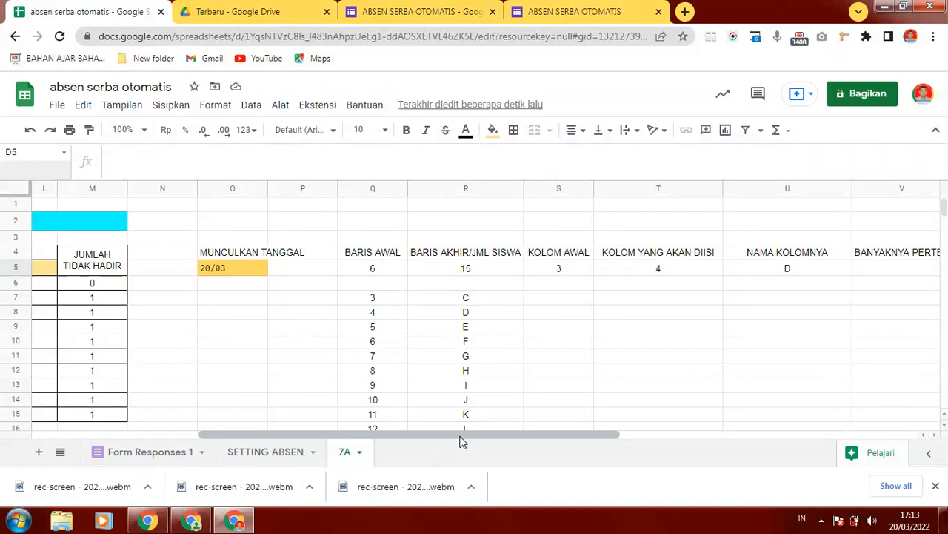
left_click_drag(460, 442, 610, 421)
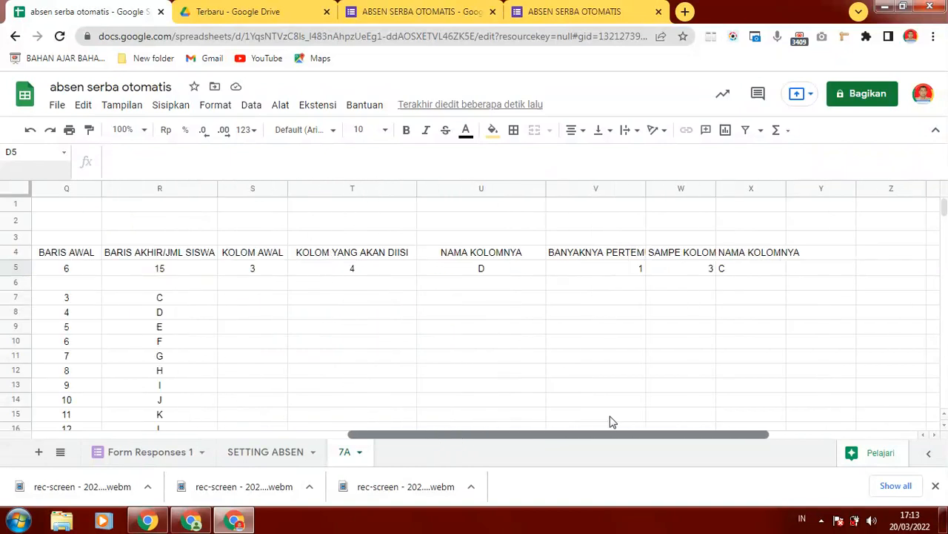
left_click(733, 272)
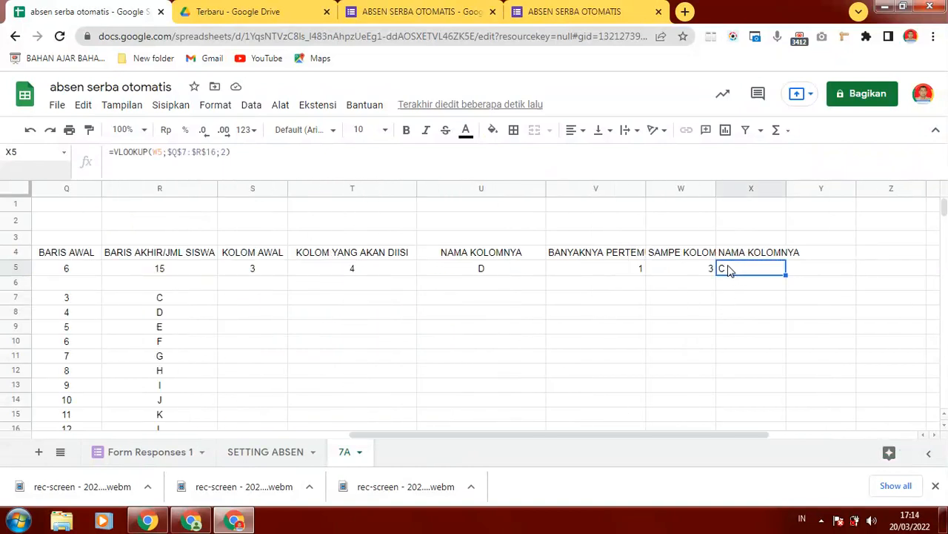
left_click(633, 268)
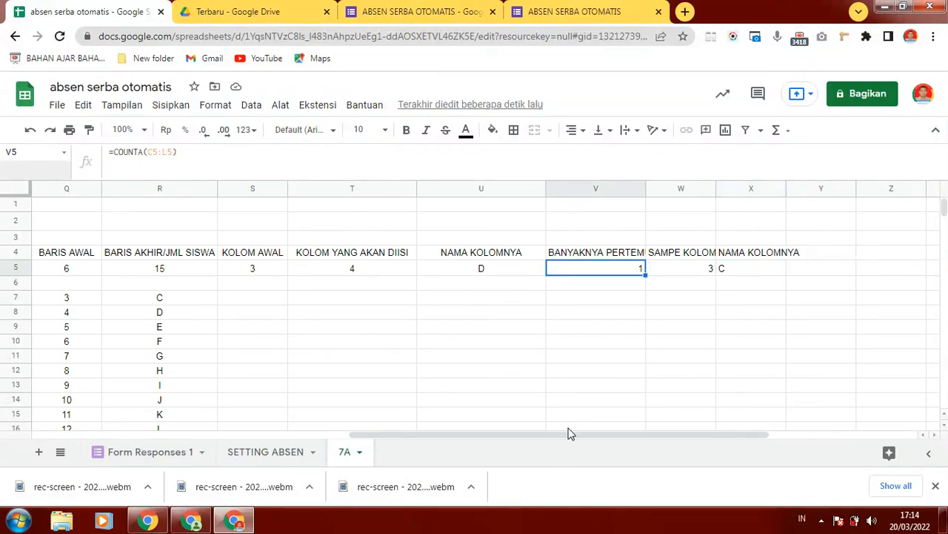
left_click_drag(555, 435, 126, 438)
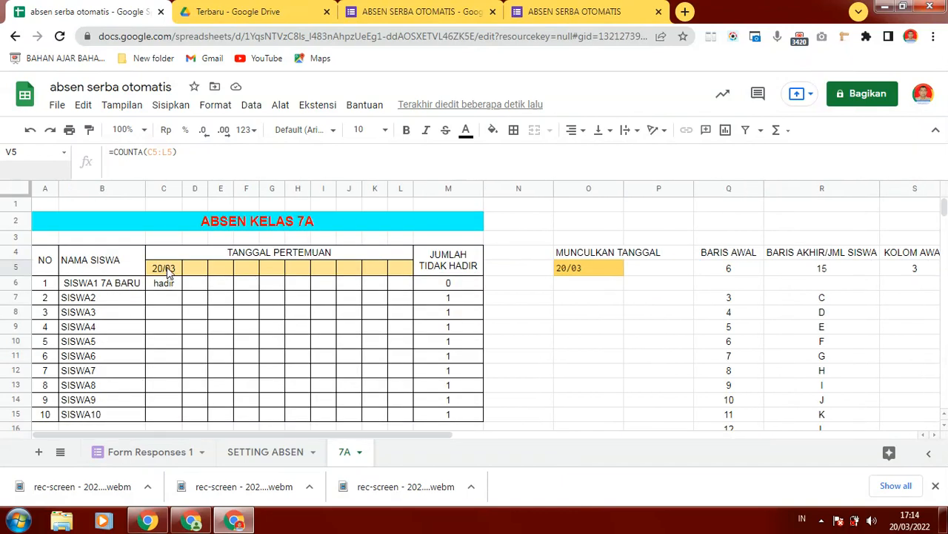
left_click_drag(166, 267, 396, 276)
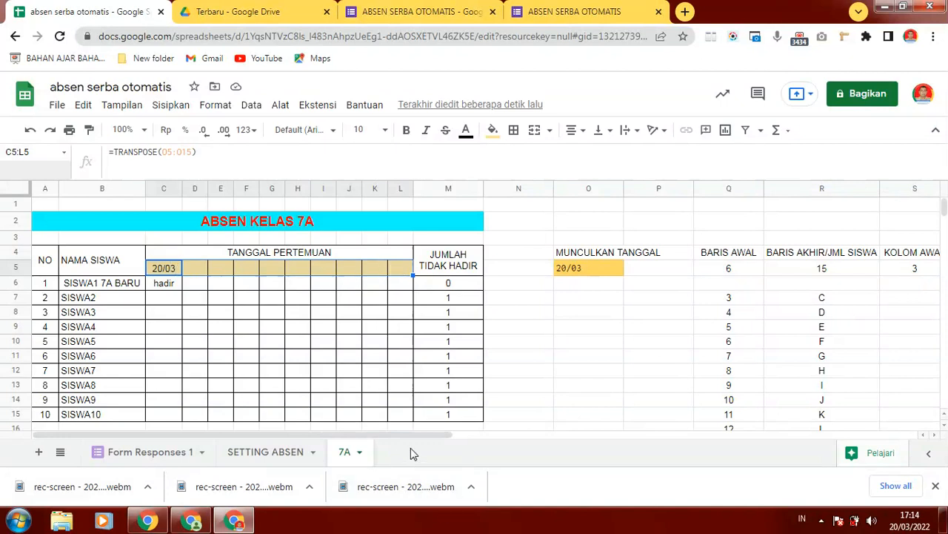
Compare the COUNTIF formulas in M6 and M7 and inspect the empty-text criterion in M6
left_click(466, 289)
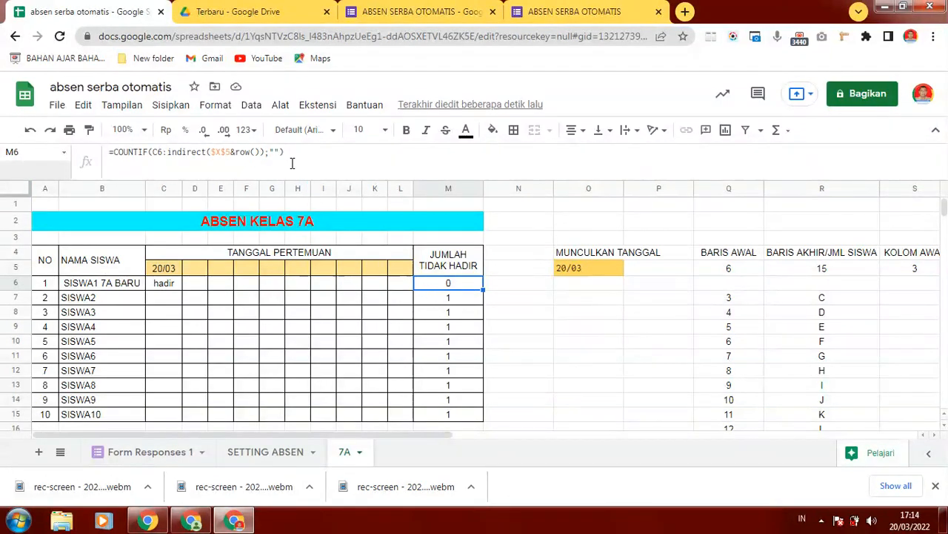
left_click(426, 301)
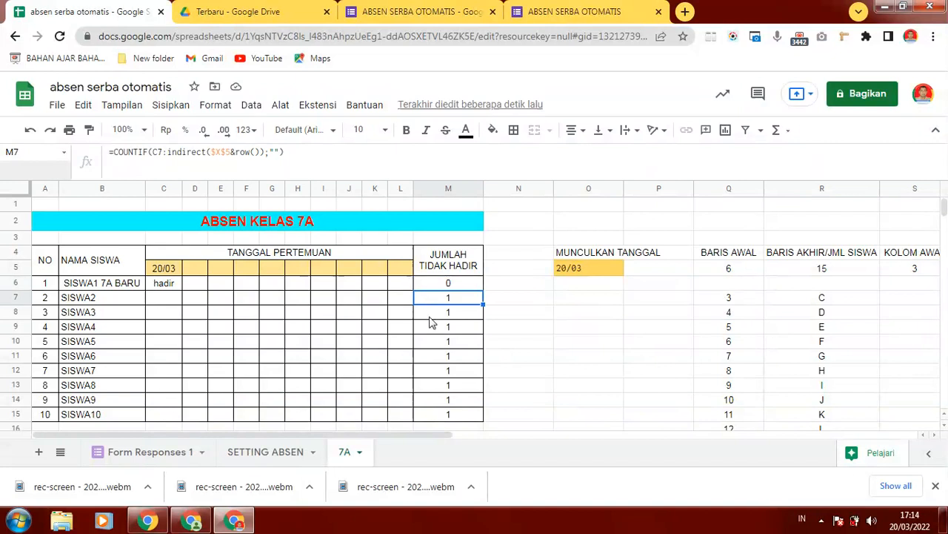
left_click(455, 286)
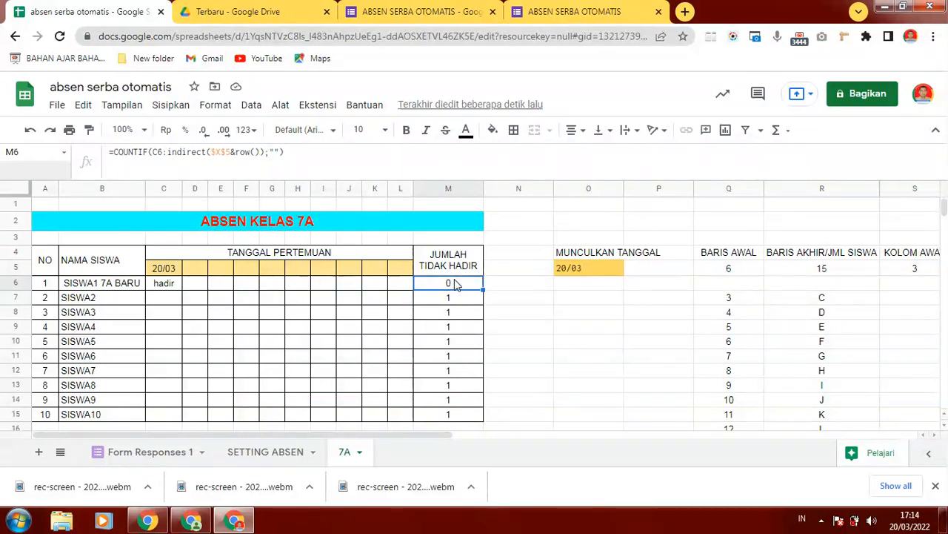
left_click(274, 152)
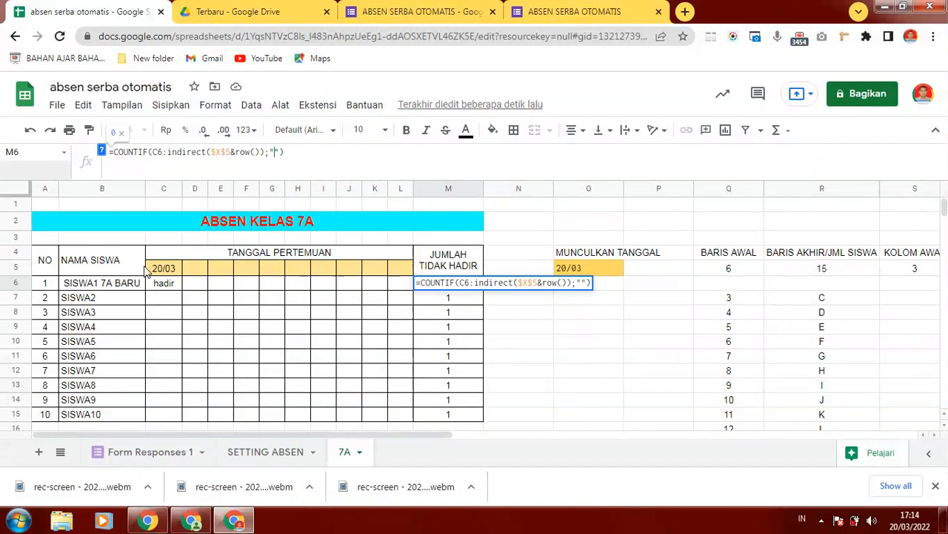
key("Return")
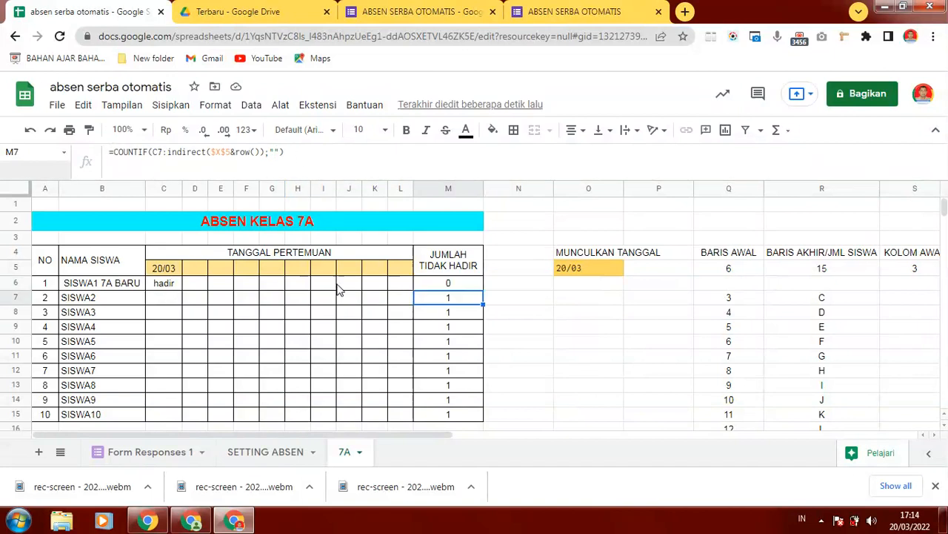
left_click(449, 284)
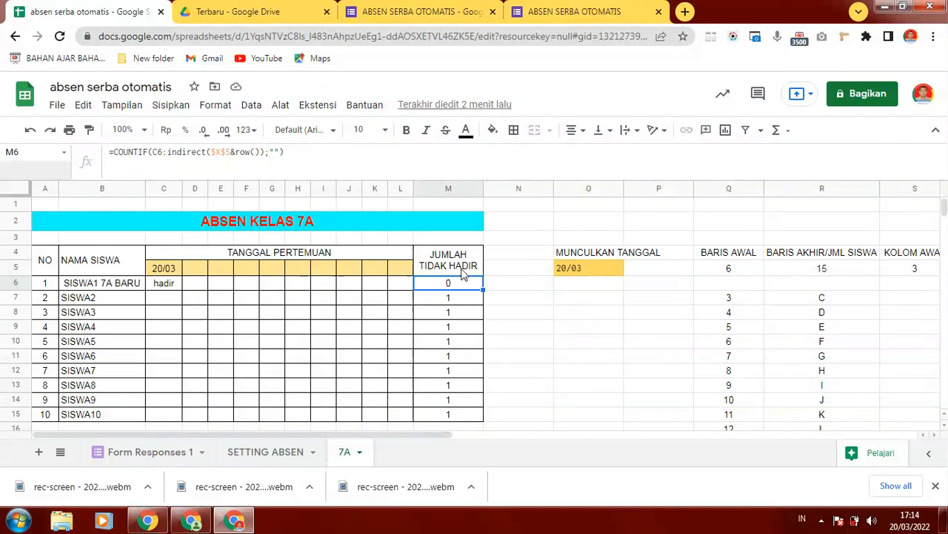
Review the helper formulas for the column name in X5, the meeting count in V5 and the last column number in W5
left_click(407, 427)
left_click_drag(529, 449, 597, 436)
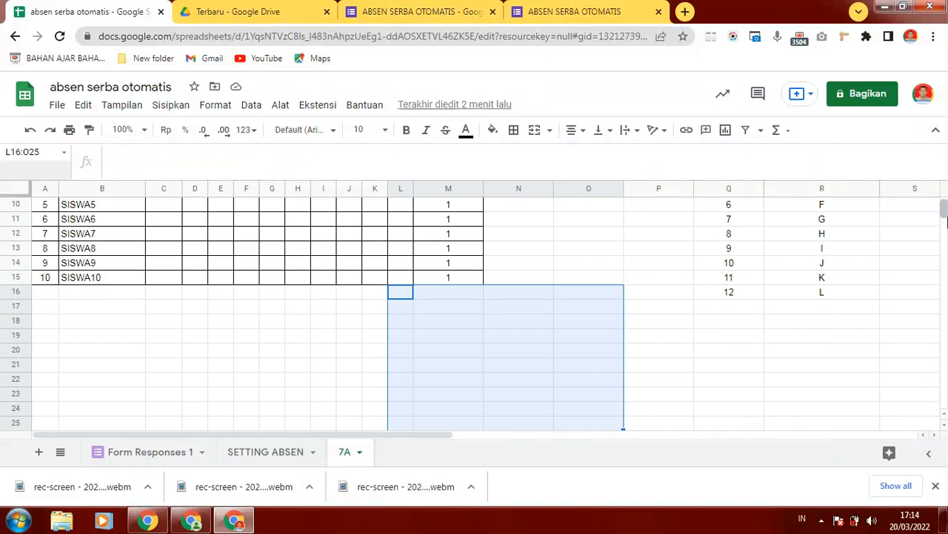
left_click_drag(944, 209, 945, 201)
left_click(630, 434)
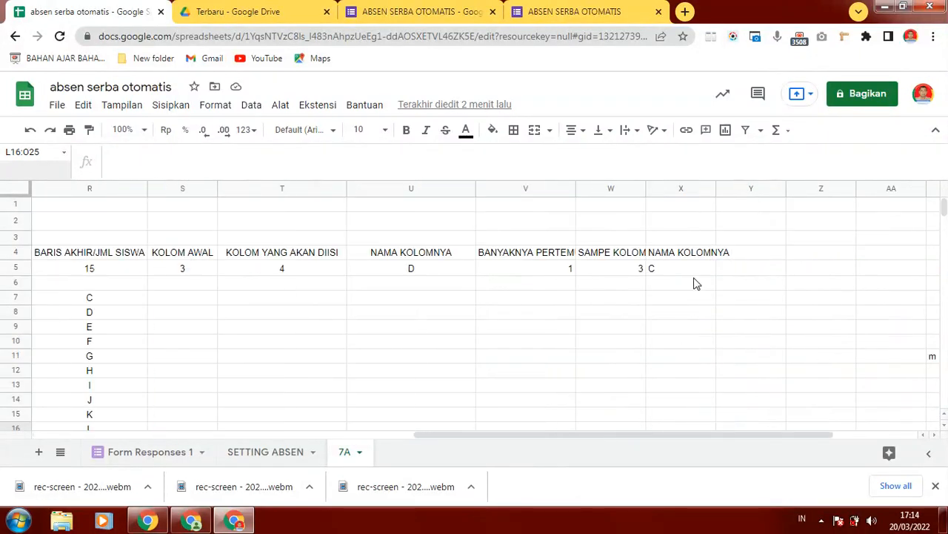
left_click(676, 269)
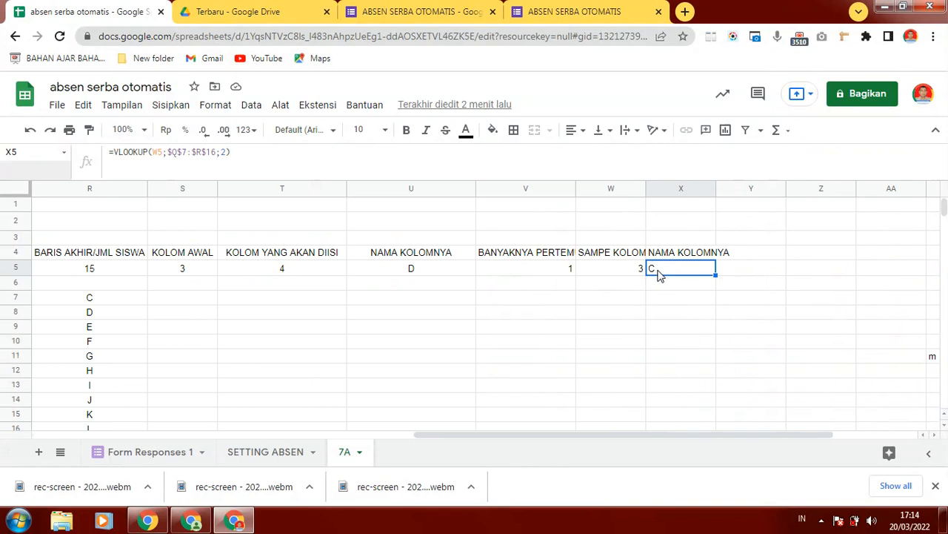
left_click(590, 269)
left_click(548, 267)
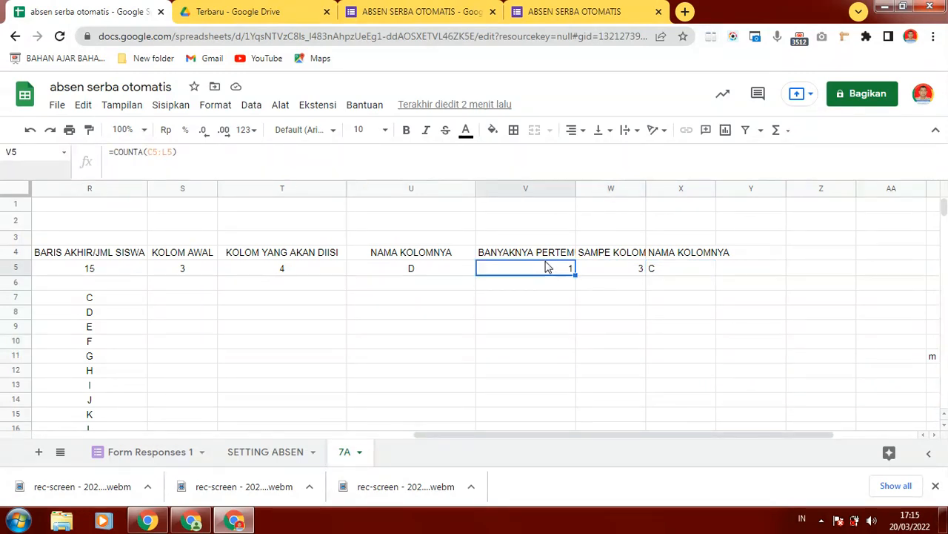
left_click(626, 270)
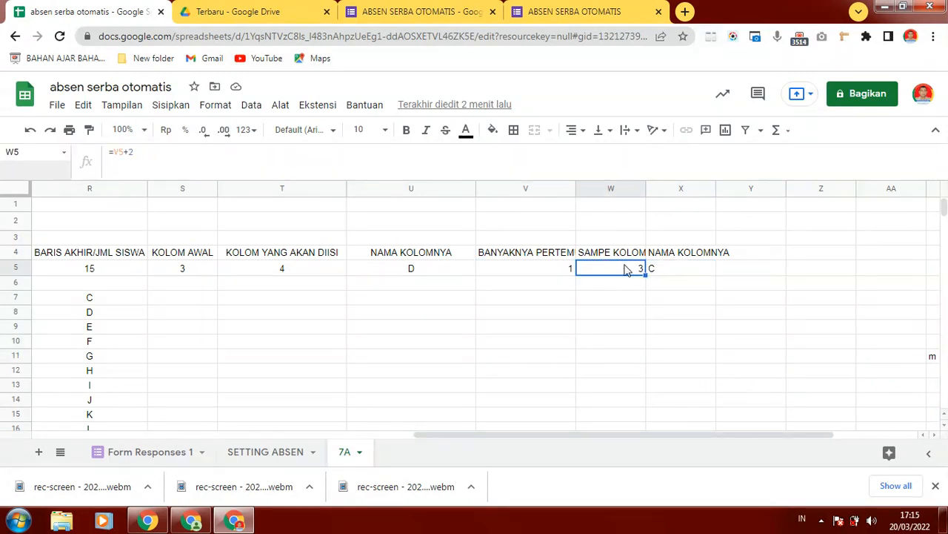
left_click(542, 271)
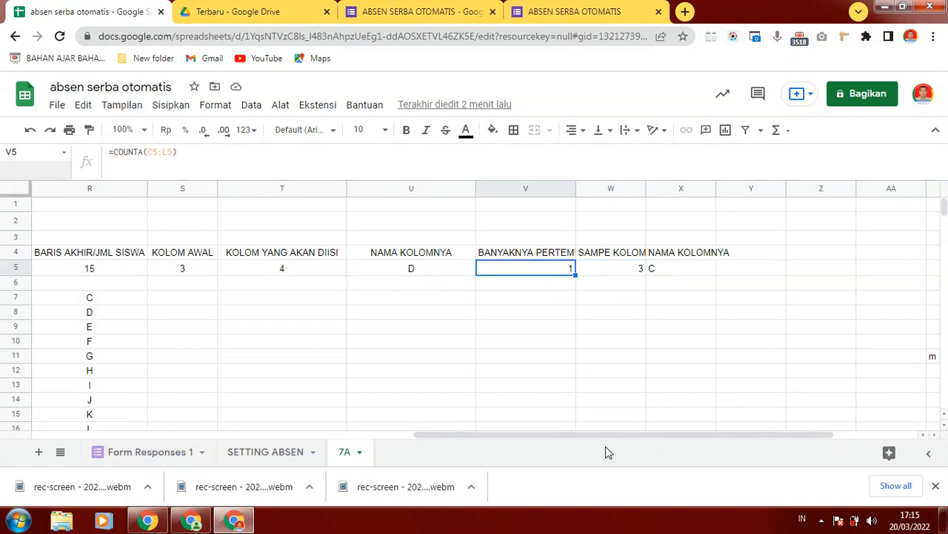
left_click_drag(599, 436, 178, 421)
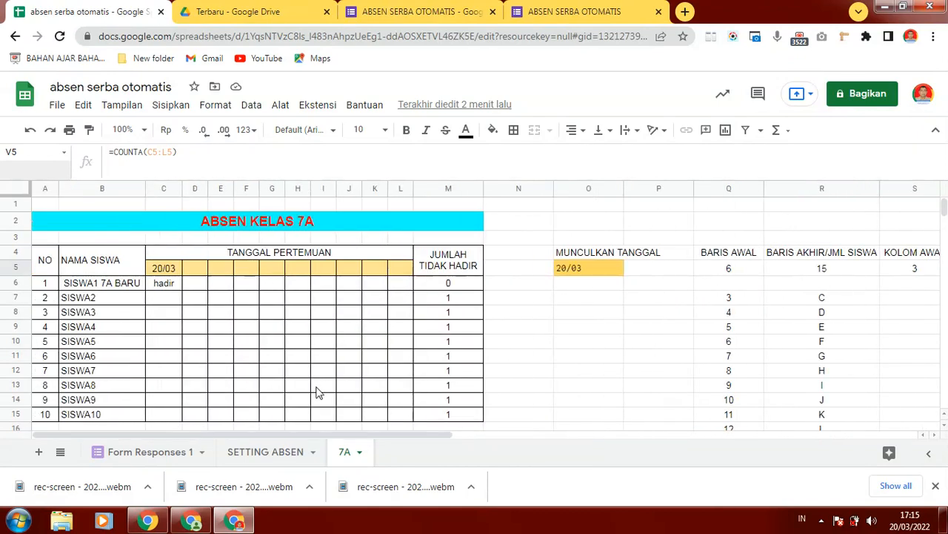
Inspect the date query in O5, glance at the SETTING ABSEN sheet, and check the date cells D5 and E5 on 7A
mouse_move(944, 206)
left_mouse_down()
mouse_move(944, 216)
mouse_move(945, 205)
left_mouse_up()
left_click(578, 268)
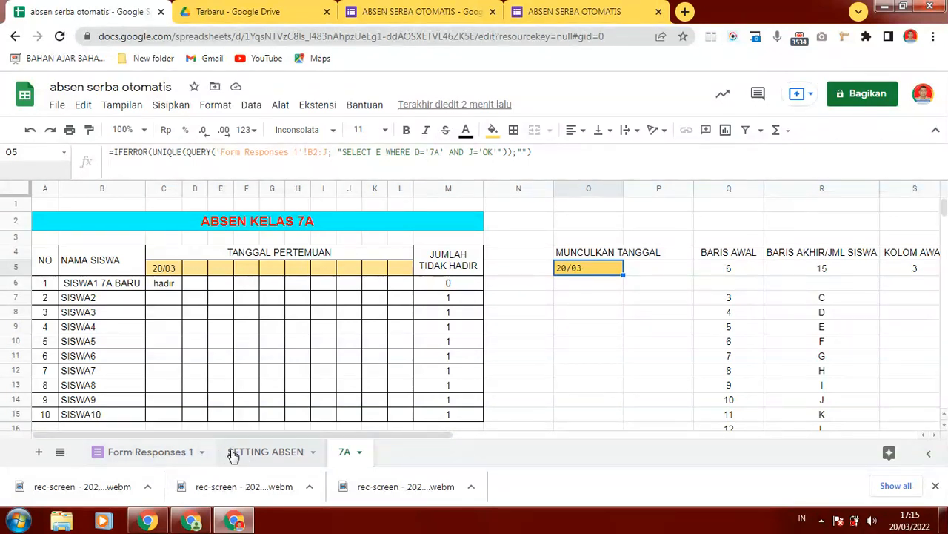
left_click(255, 453)
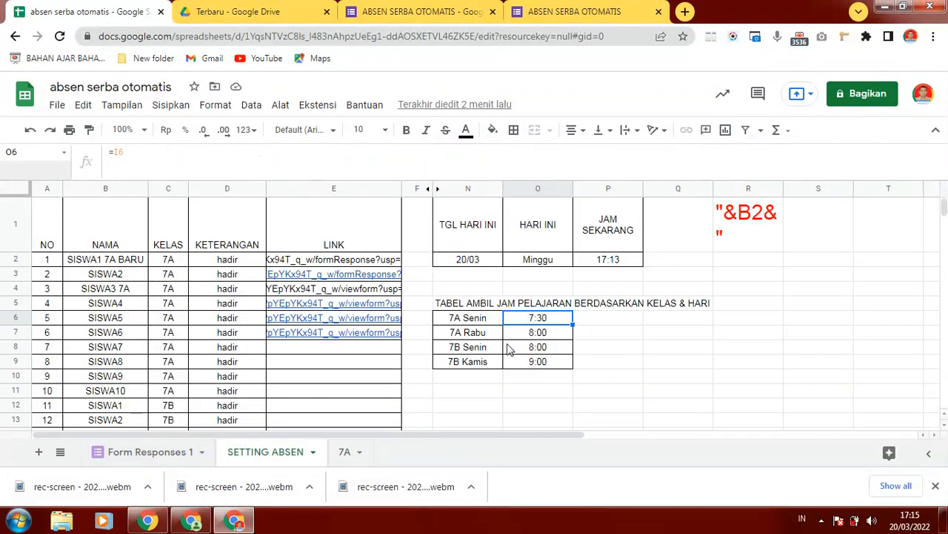
left_click(347, 454)
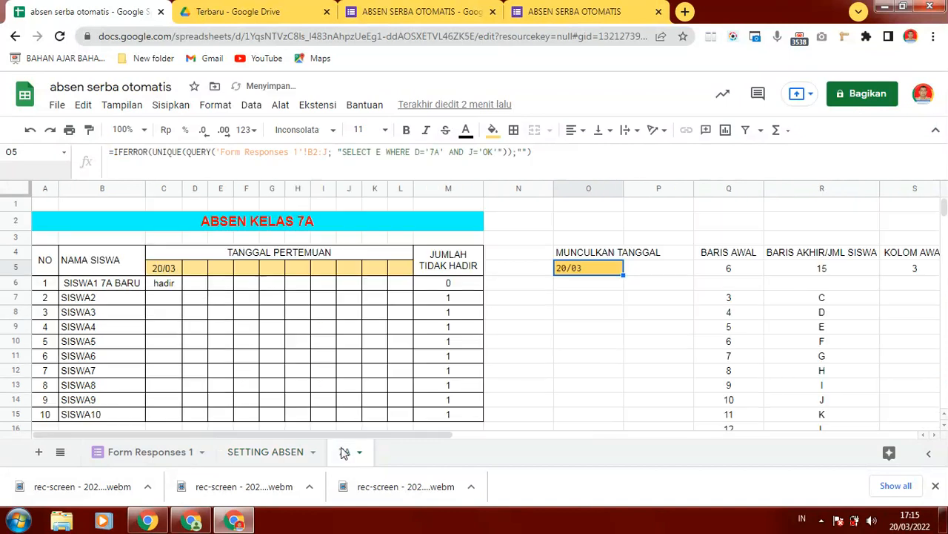
left_click(171, 270)
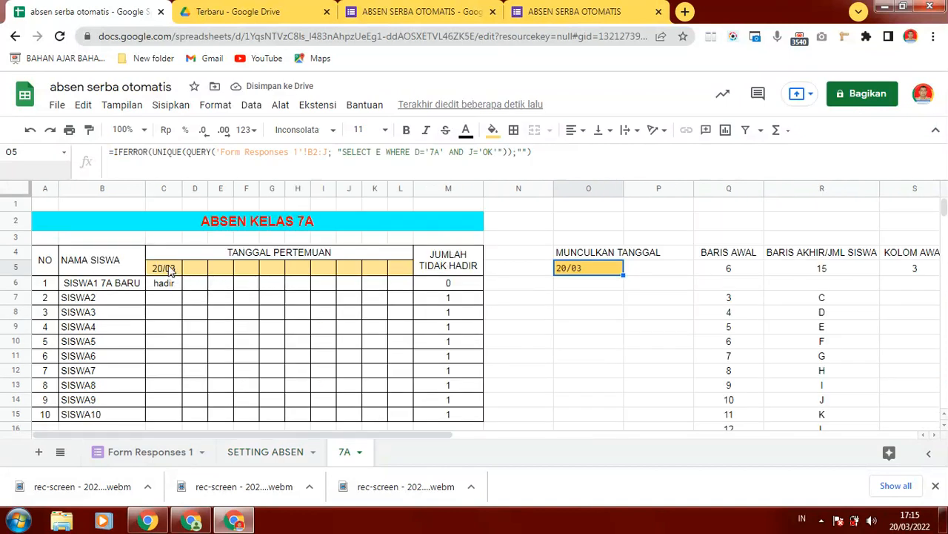
left_click(190, 271)
left_click(224, 270)
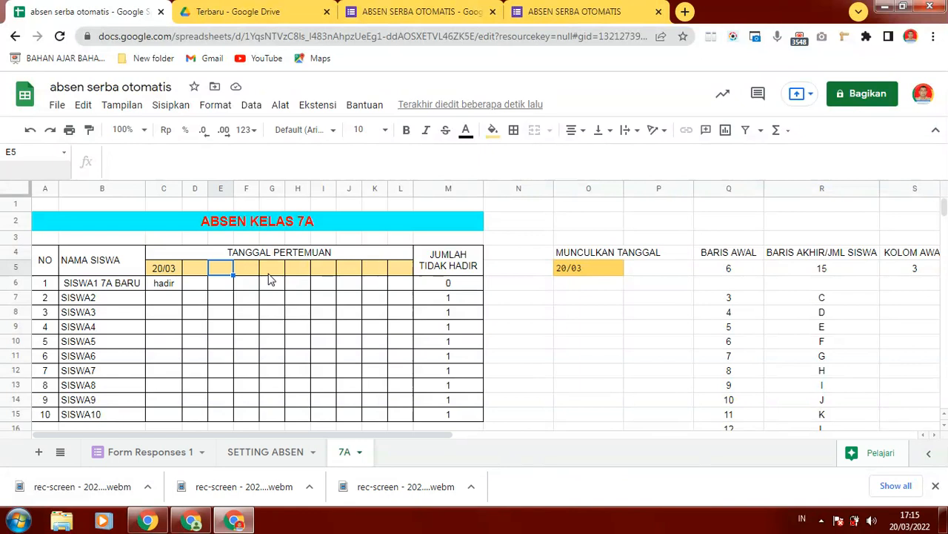
Compare the query under MUNCULKAN TANGGAL in O5 with the next meeting date cell D5
left_click(562, 257)
left_click(567, 273)
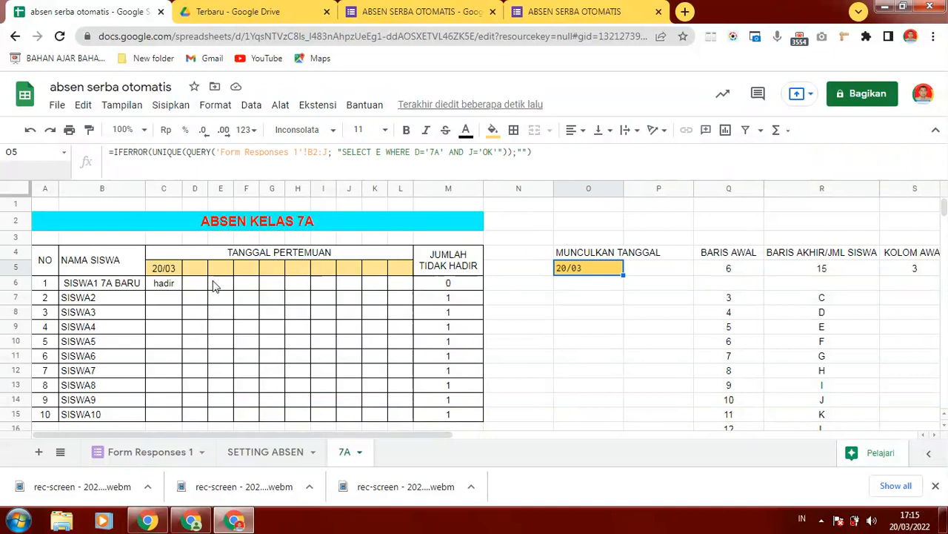
left_click(187, 269)
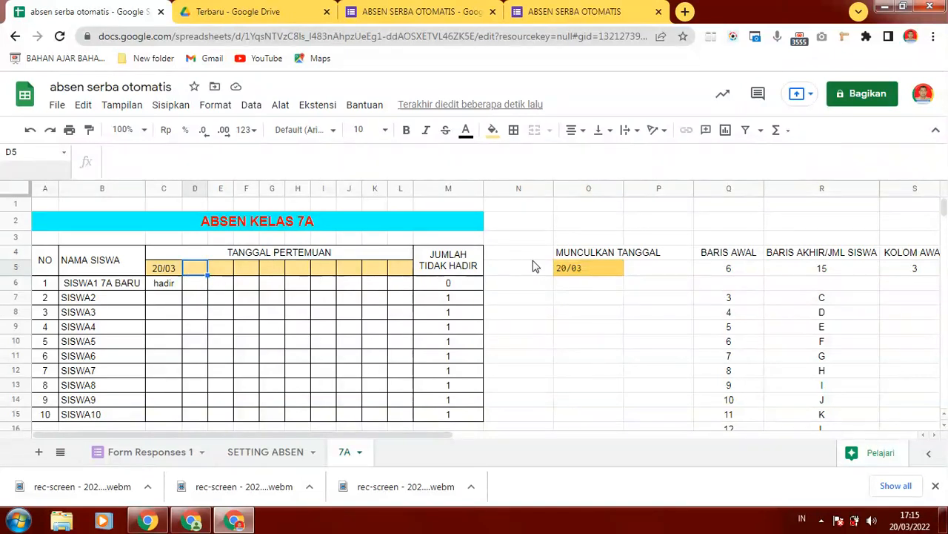
left_click(564, 254)
left_click(565, 268)
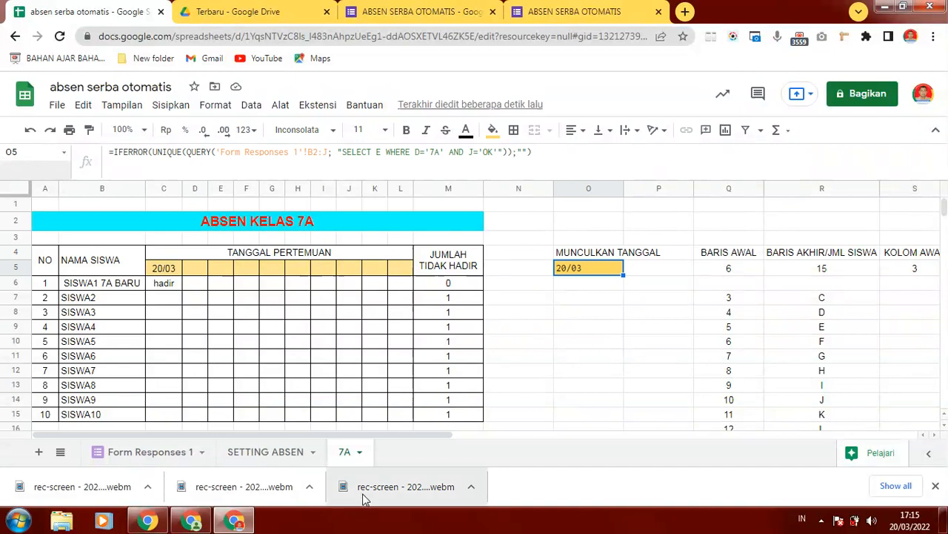
Compare the date cell D5 on 7A with the STATUS ABSEN entry in J2 and the other columns of Form Responses 1
left_click(187, 258)
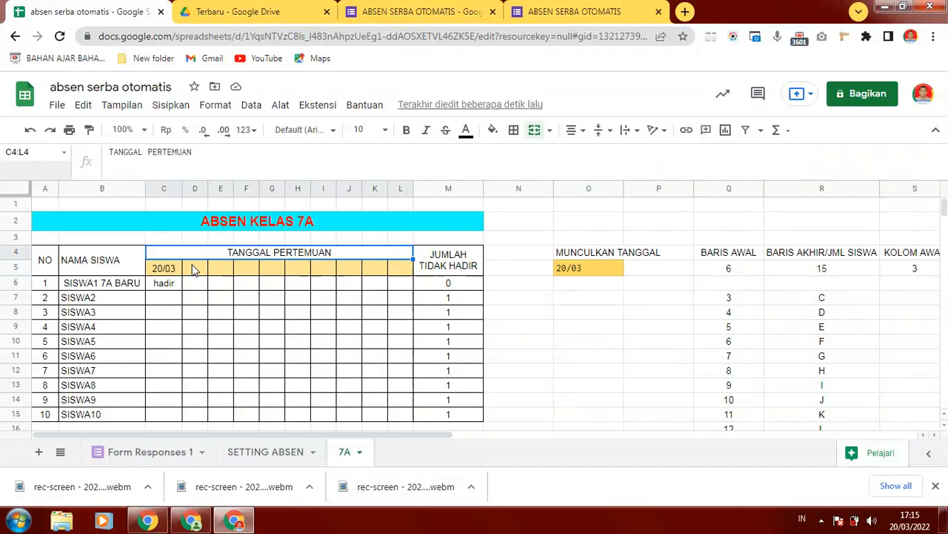
left_click(195, 269)
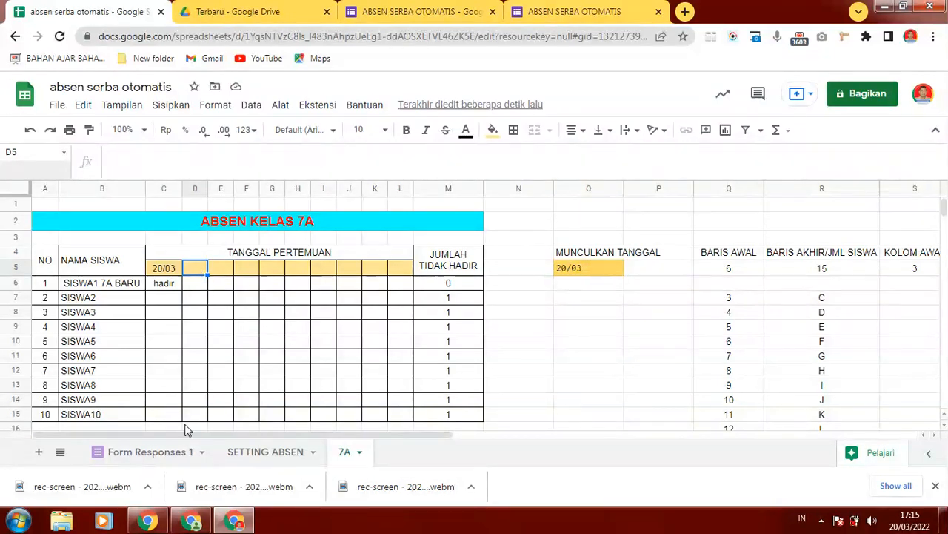
left_click(148, 452)
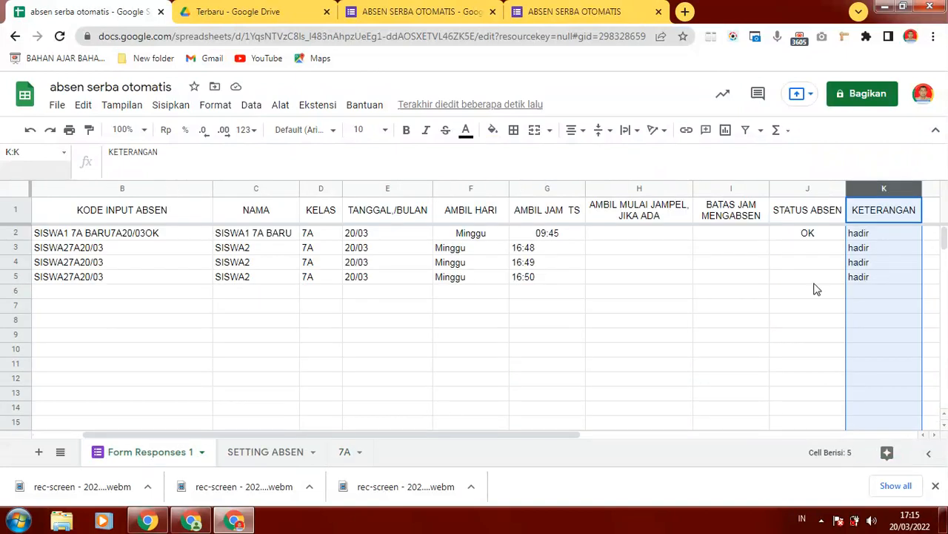
left_click(808, 234)
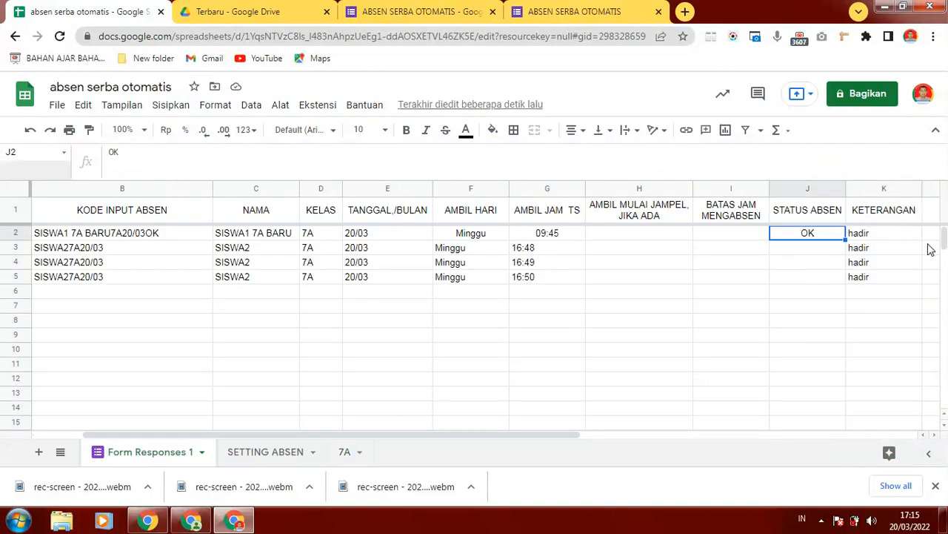
left_click_drag(465, 436, 250, 457)
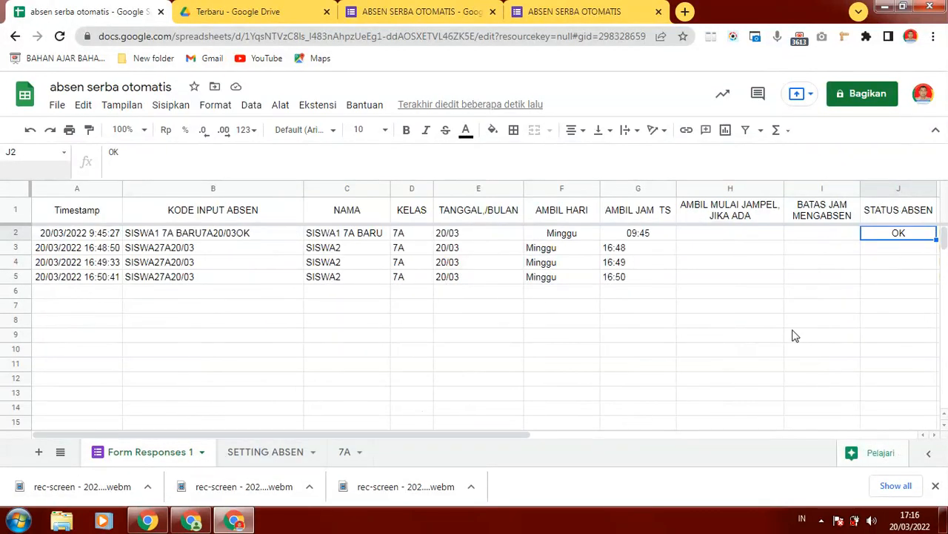
Look over the student list and lesson-time table on SETTING ABSEN, and return to the responses in Form Responses 1
left_click(268, 451)
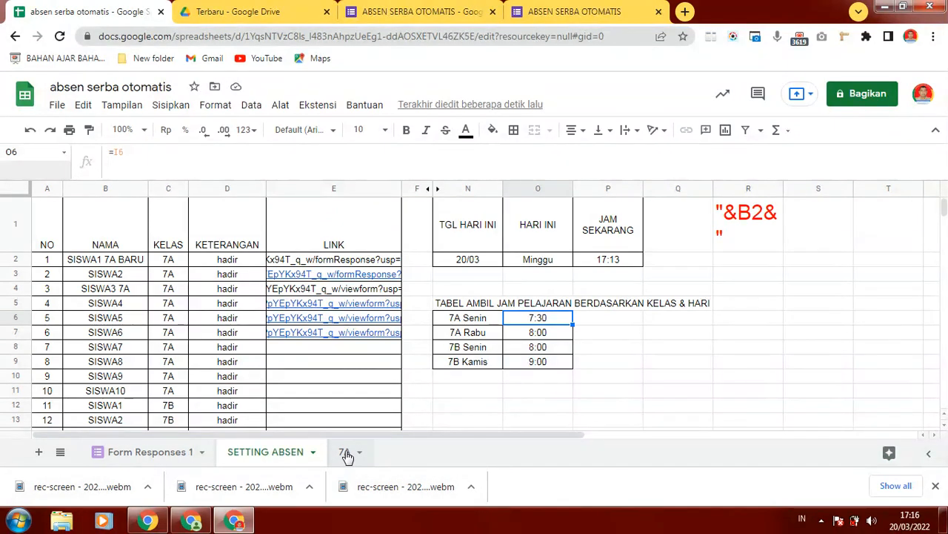
left_click(450, 394)
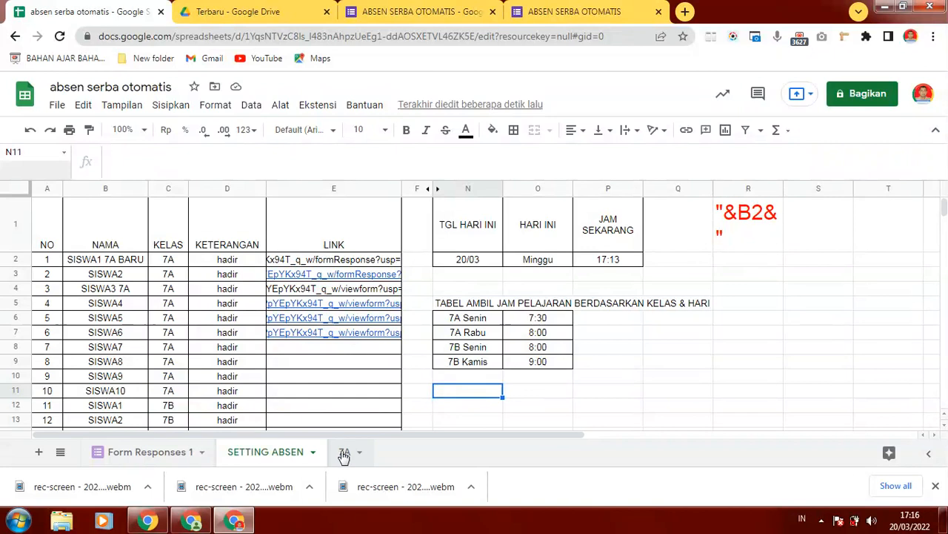
left_click(178, 455)
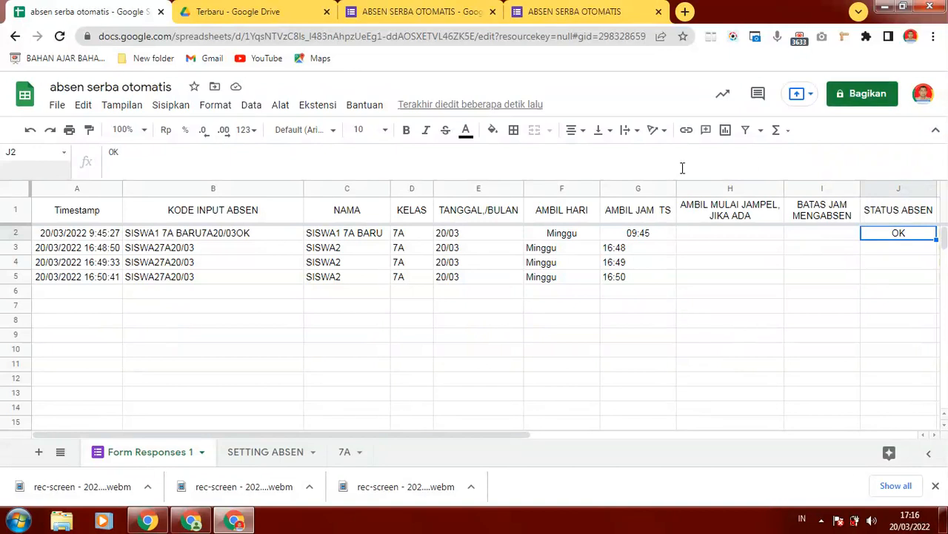
Return to the 7A sheet and inspect the attendance VLOOKUP formula in C6
double_click(340, 456)
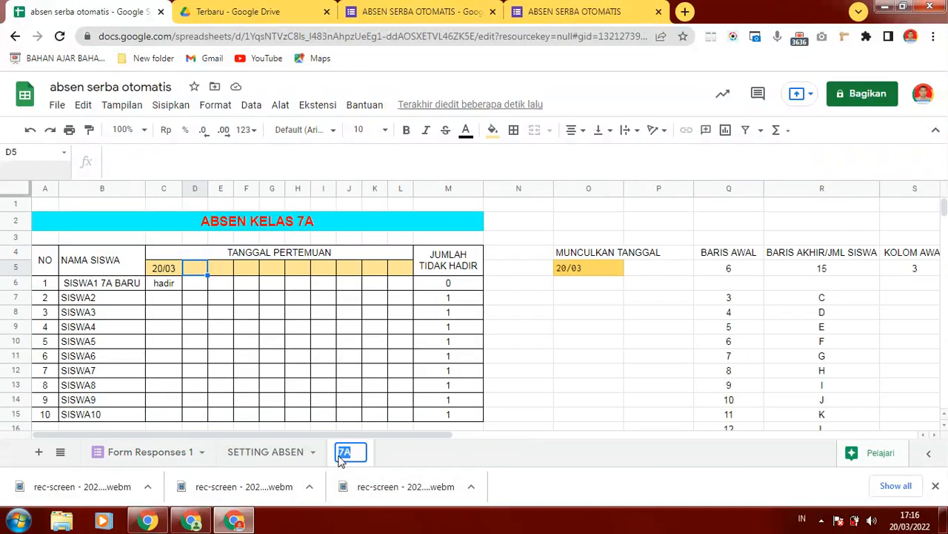
left_click(161, 287)
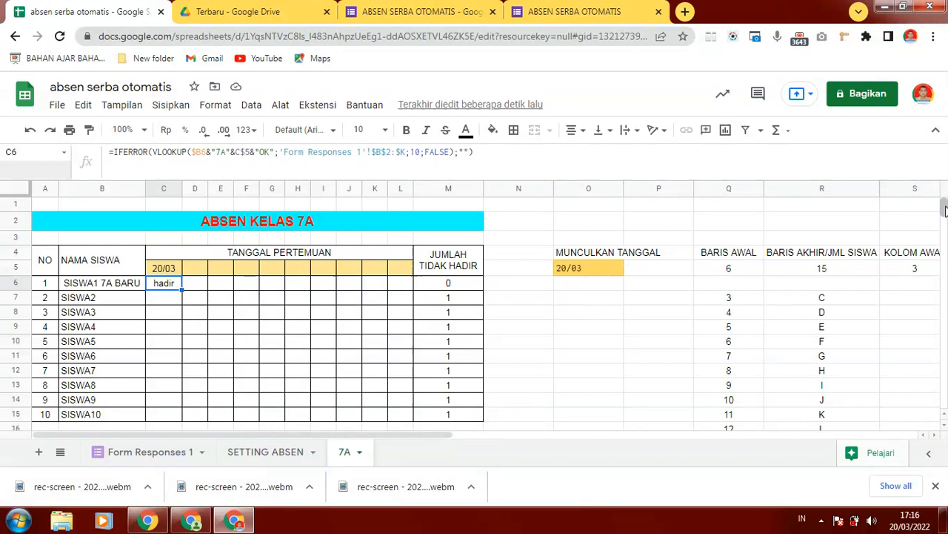
scroll(945, 214, "down", 1)
scroll(945, 213, "up", 1)
left_click(591, 222)
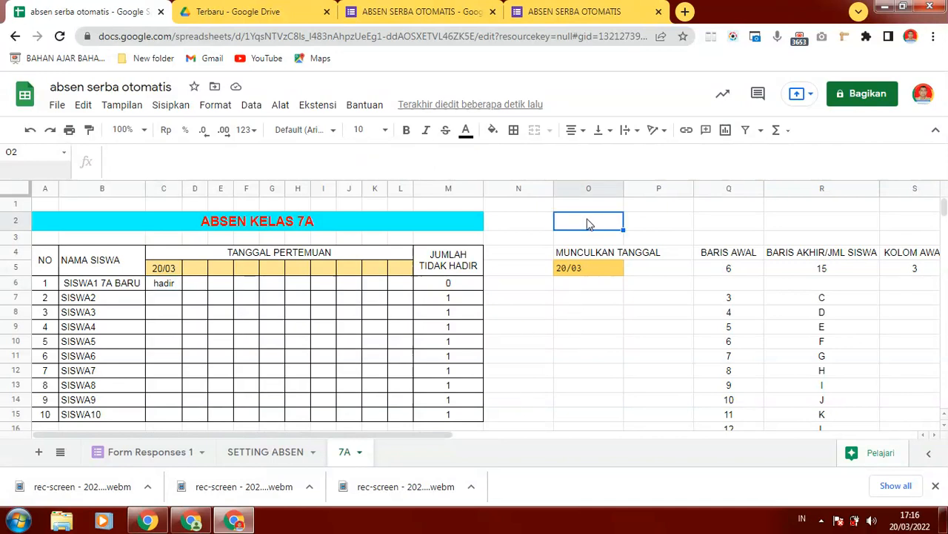